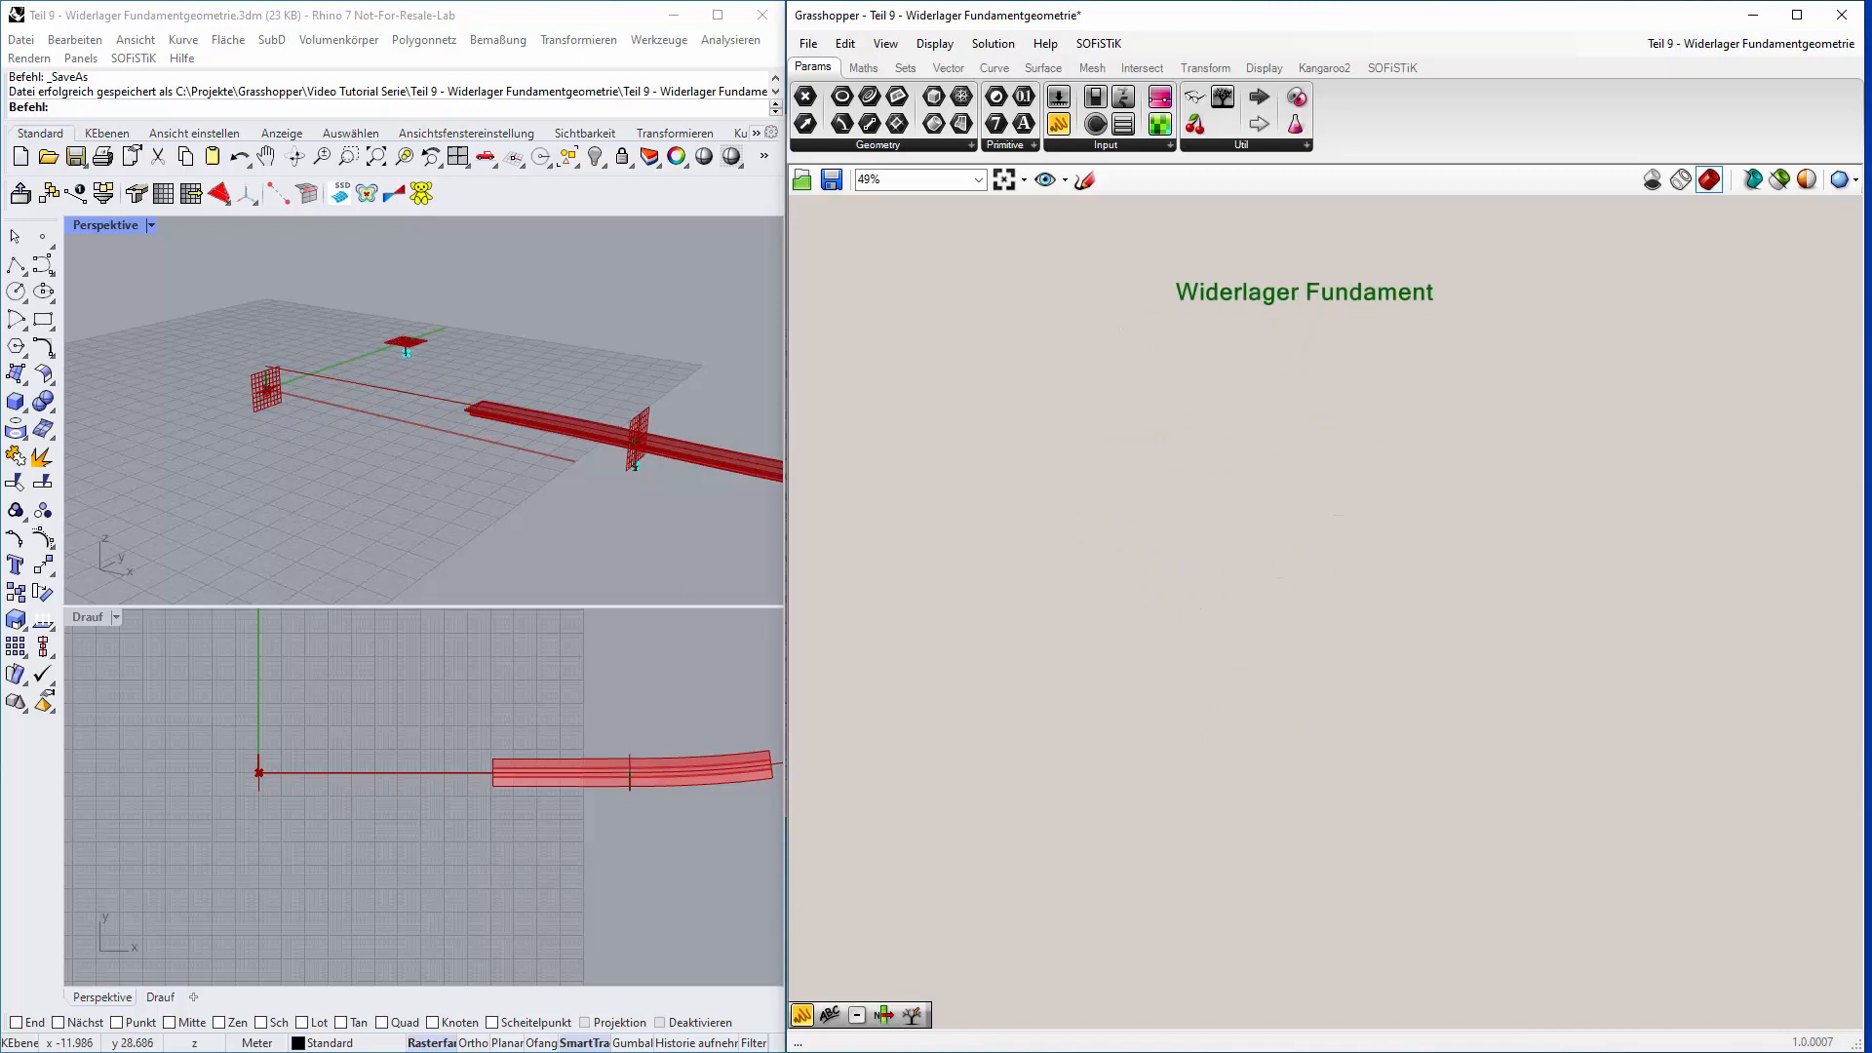
Examine the bridge axis, its origin and both ends of the superstructure in the top view (Drauf).
{"action": "mouse_move", "coordinate": [0, 828]}
{"action": "left_mouse_down"}
{"action": "mouse_move", "coordinate": [214, 823]}
{"action": "mouse_move", "coordinate": [1106, 667]}
{"action": "mouse_move", "coordinate": [1122, 493]}
{"action": "mouse_move", "coordinate": [1159, 426]}
{"action": "left_mouse_up"}
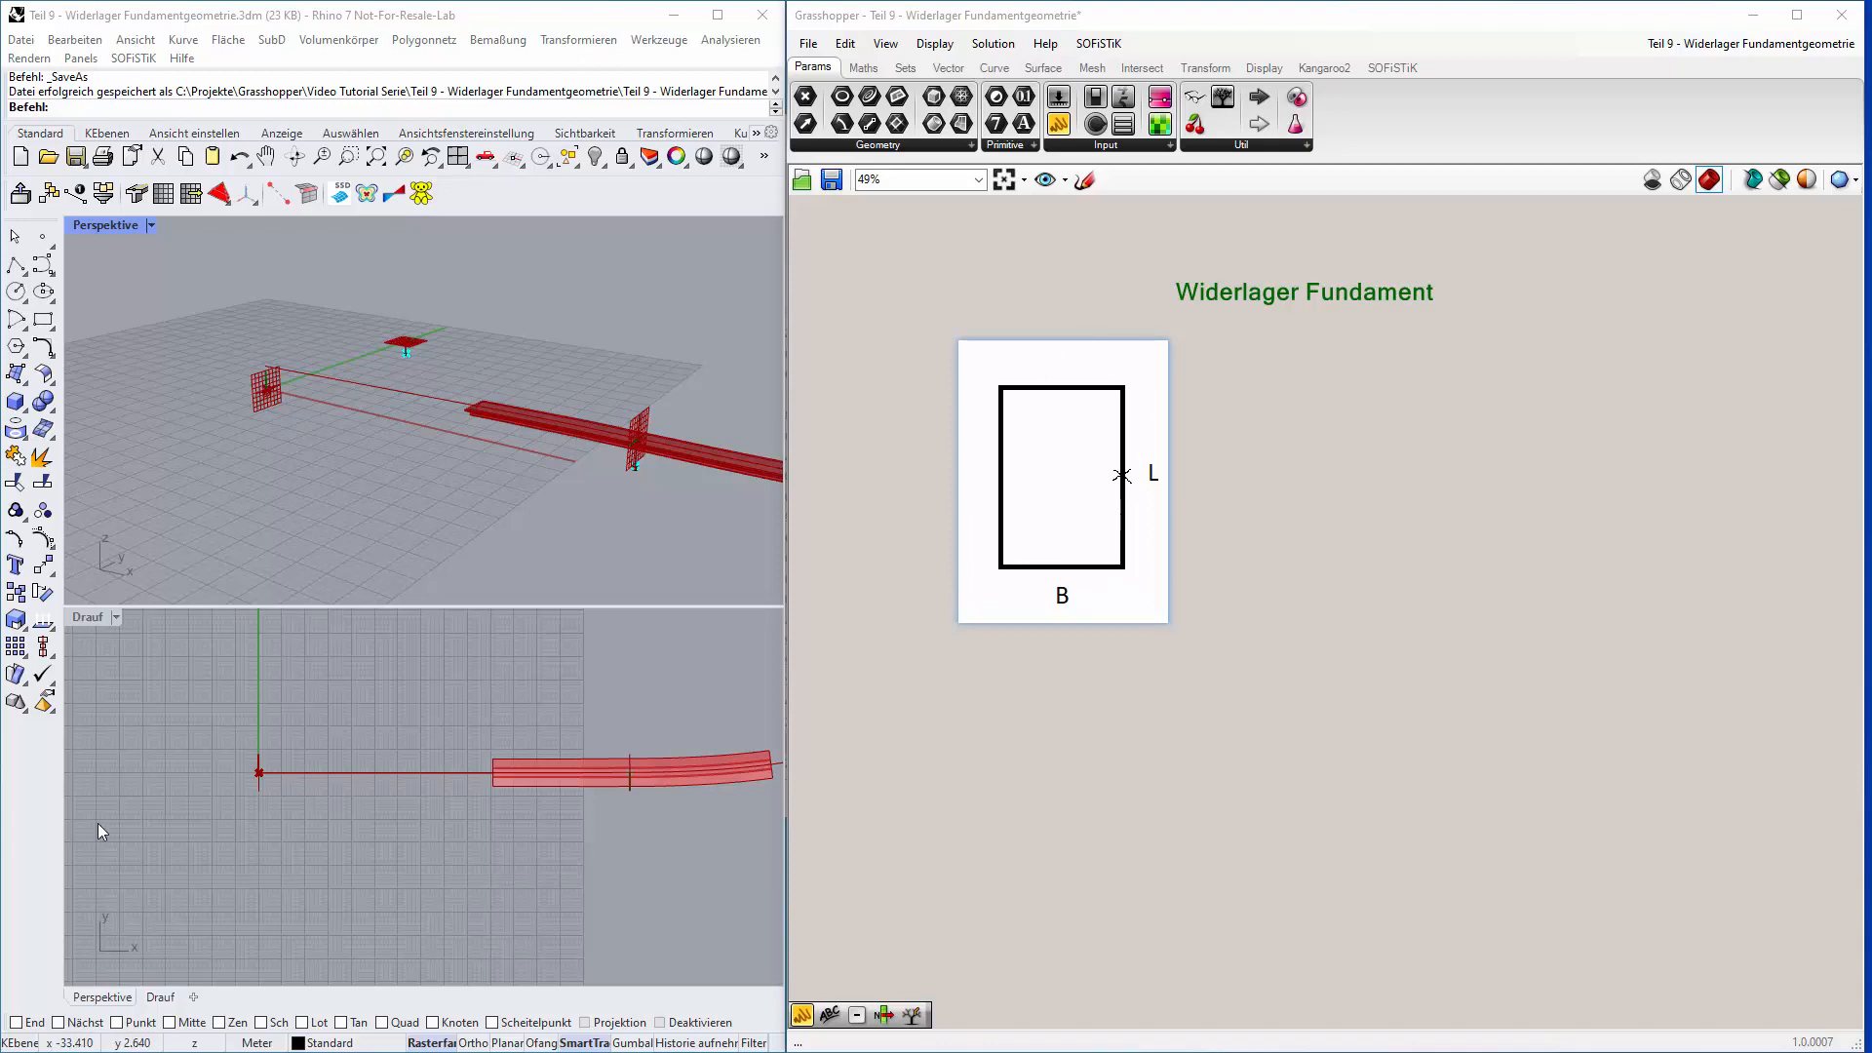
{"action": "scroll", "coordinate": [441, 787], "scroll_direction": "up", "scroll_amount": 2}
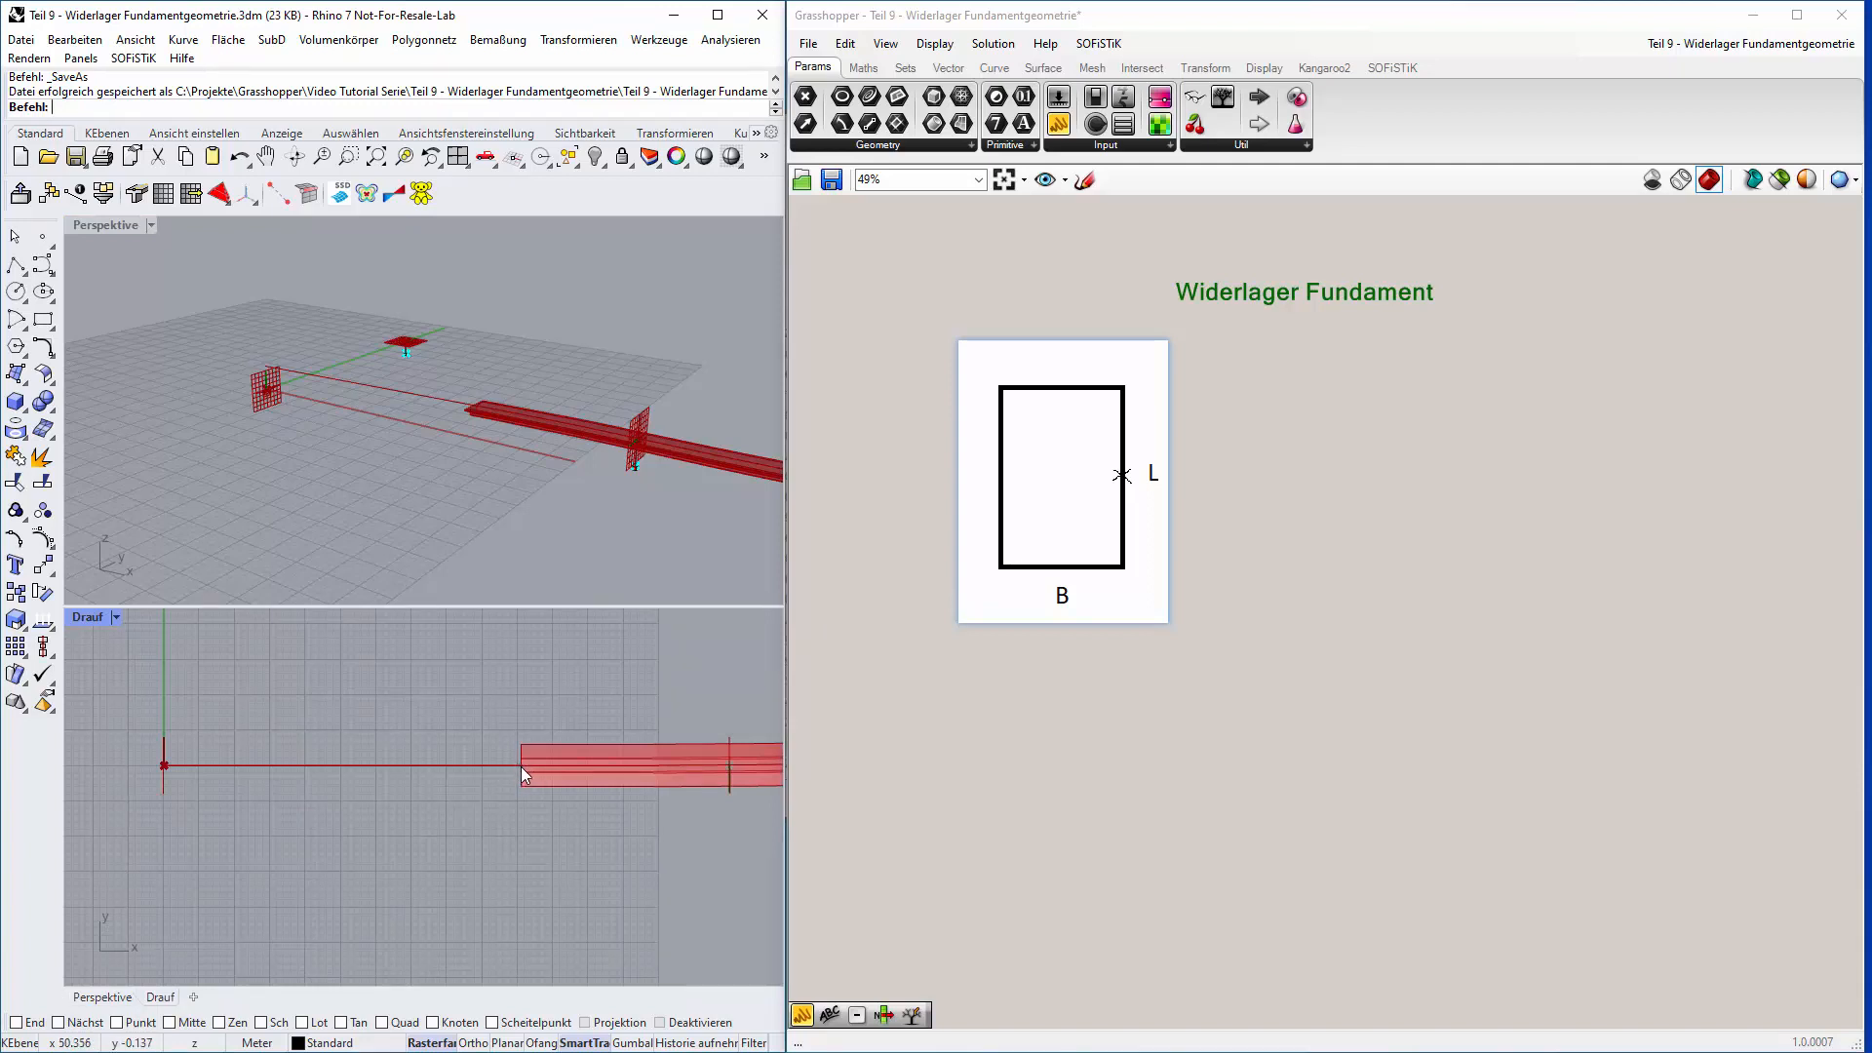
{"action": "scroll", "coordinate": [521, 767], "scroll_direction": "down", "scroll_amount": 2}
{"action": "scroll", "coordinate": [526, 775], "scroll_direction": "down", "scroll_amount": 1}
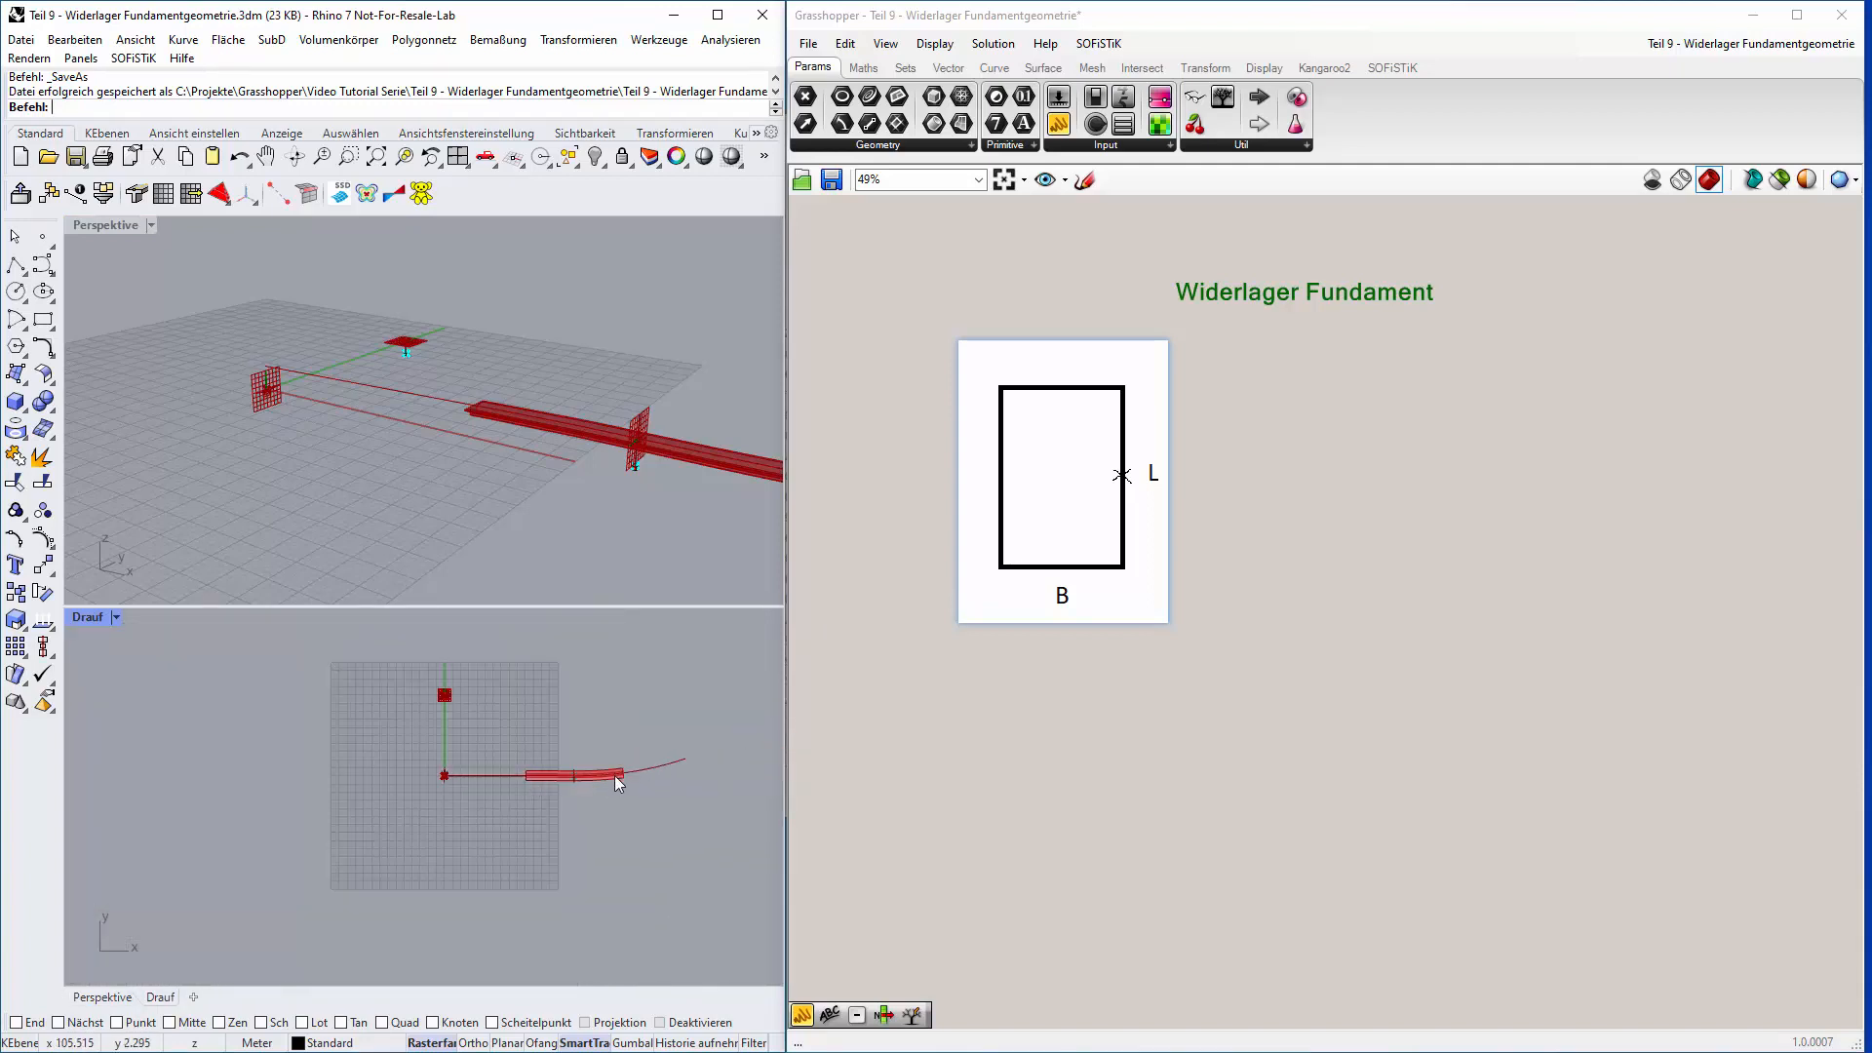
{"action": "scroll", "coordinate": [634, 771], "scroll_direction": "up", "scroll_amount": 4}
{"action": "scroll", "coordinate": [634, 772], "scroll_direction": "down", "scroll_amount": 2}
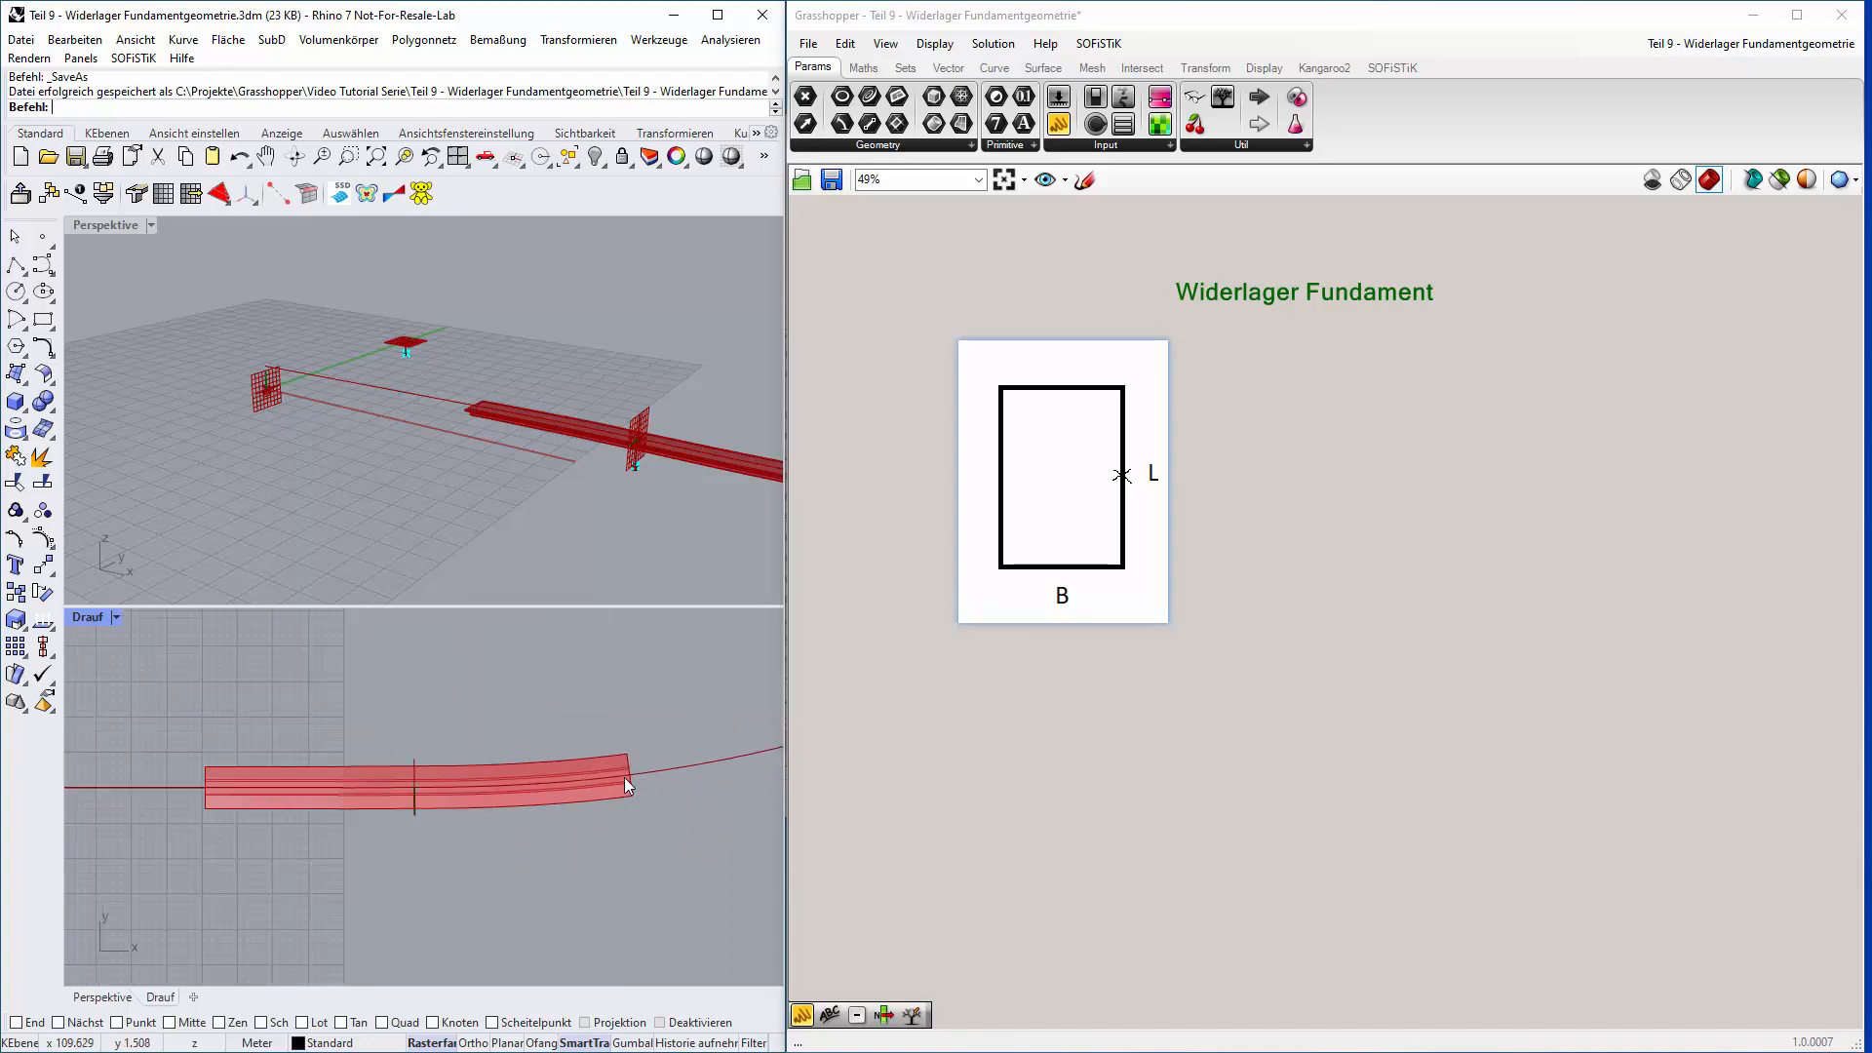
{"action": "scroll", "coordinate": [518, 788], "scroll_direction": "down", "scroll_amount": 1}
{"action": "scroll", "coordinate": [293, 829], "scroll_direction": "up", "scroll_amount": 2}
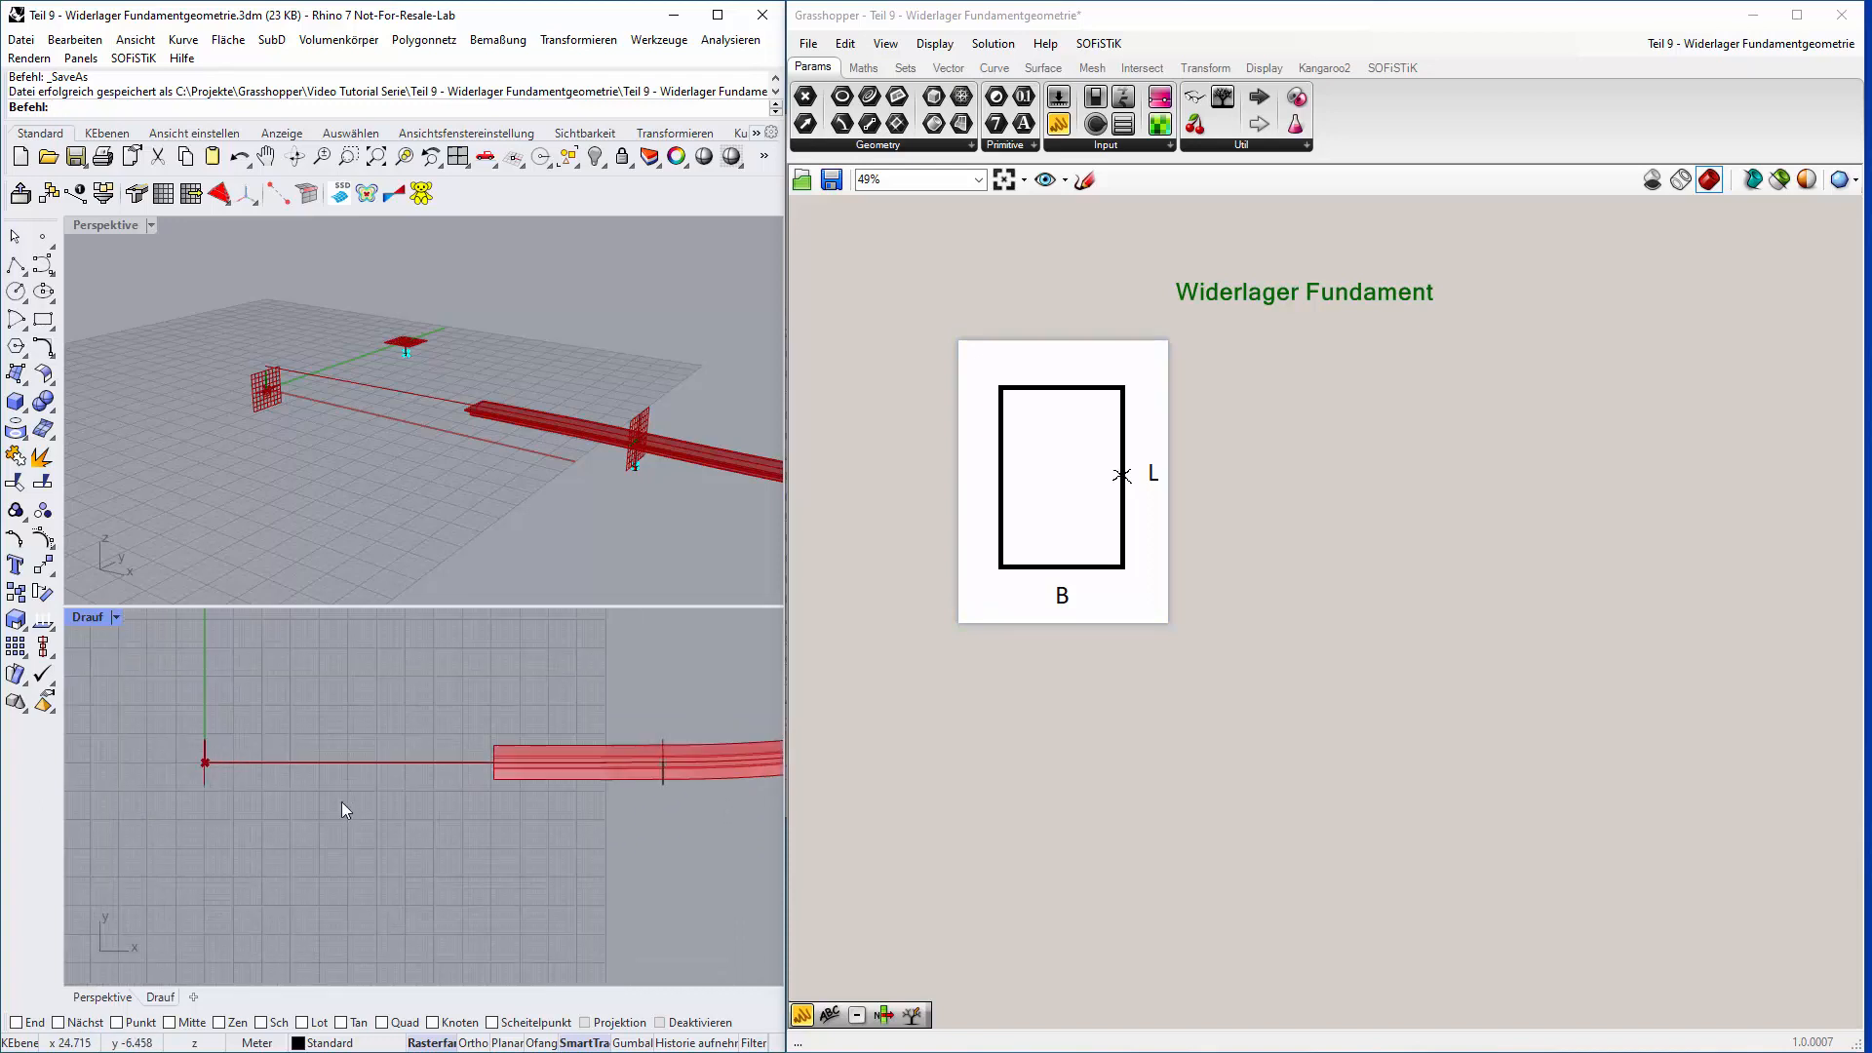
{"action": "scroll", "coordinate": [224, 778], "scroll_direction": "up", "scroll_amount": 3}
{"action": "right_click_drag", "start_coordinate": [219, 775], "coordinate": [230, 787]}
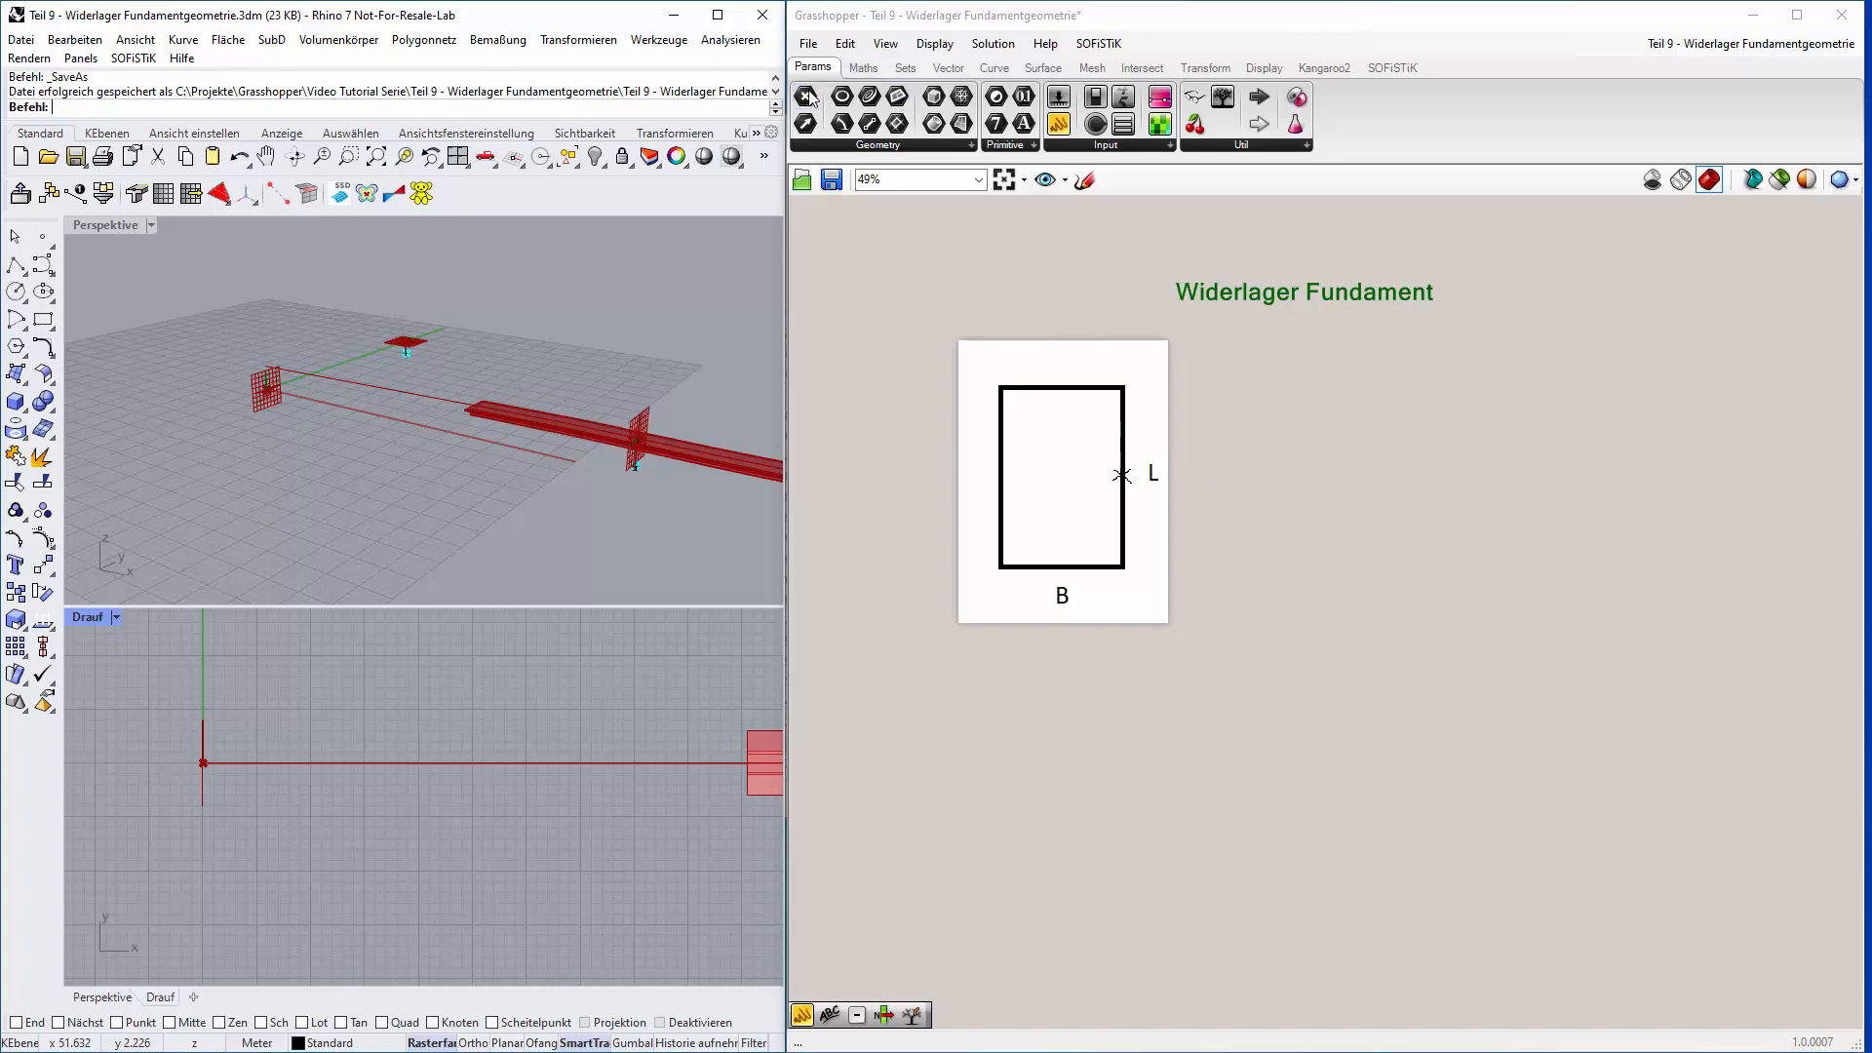
Place a Point parameter on the empty canvas below the foundation sketch.
{"action": "left_click_drag", "start_coordinate": [808, 97], "coordinate": [1183, 738]}
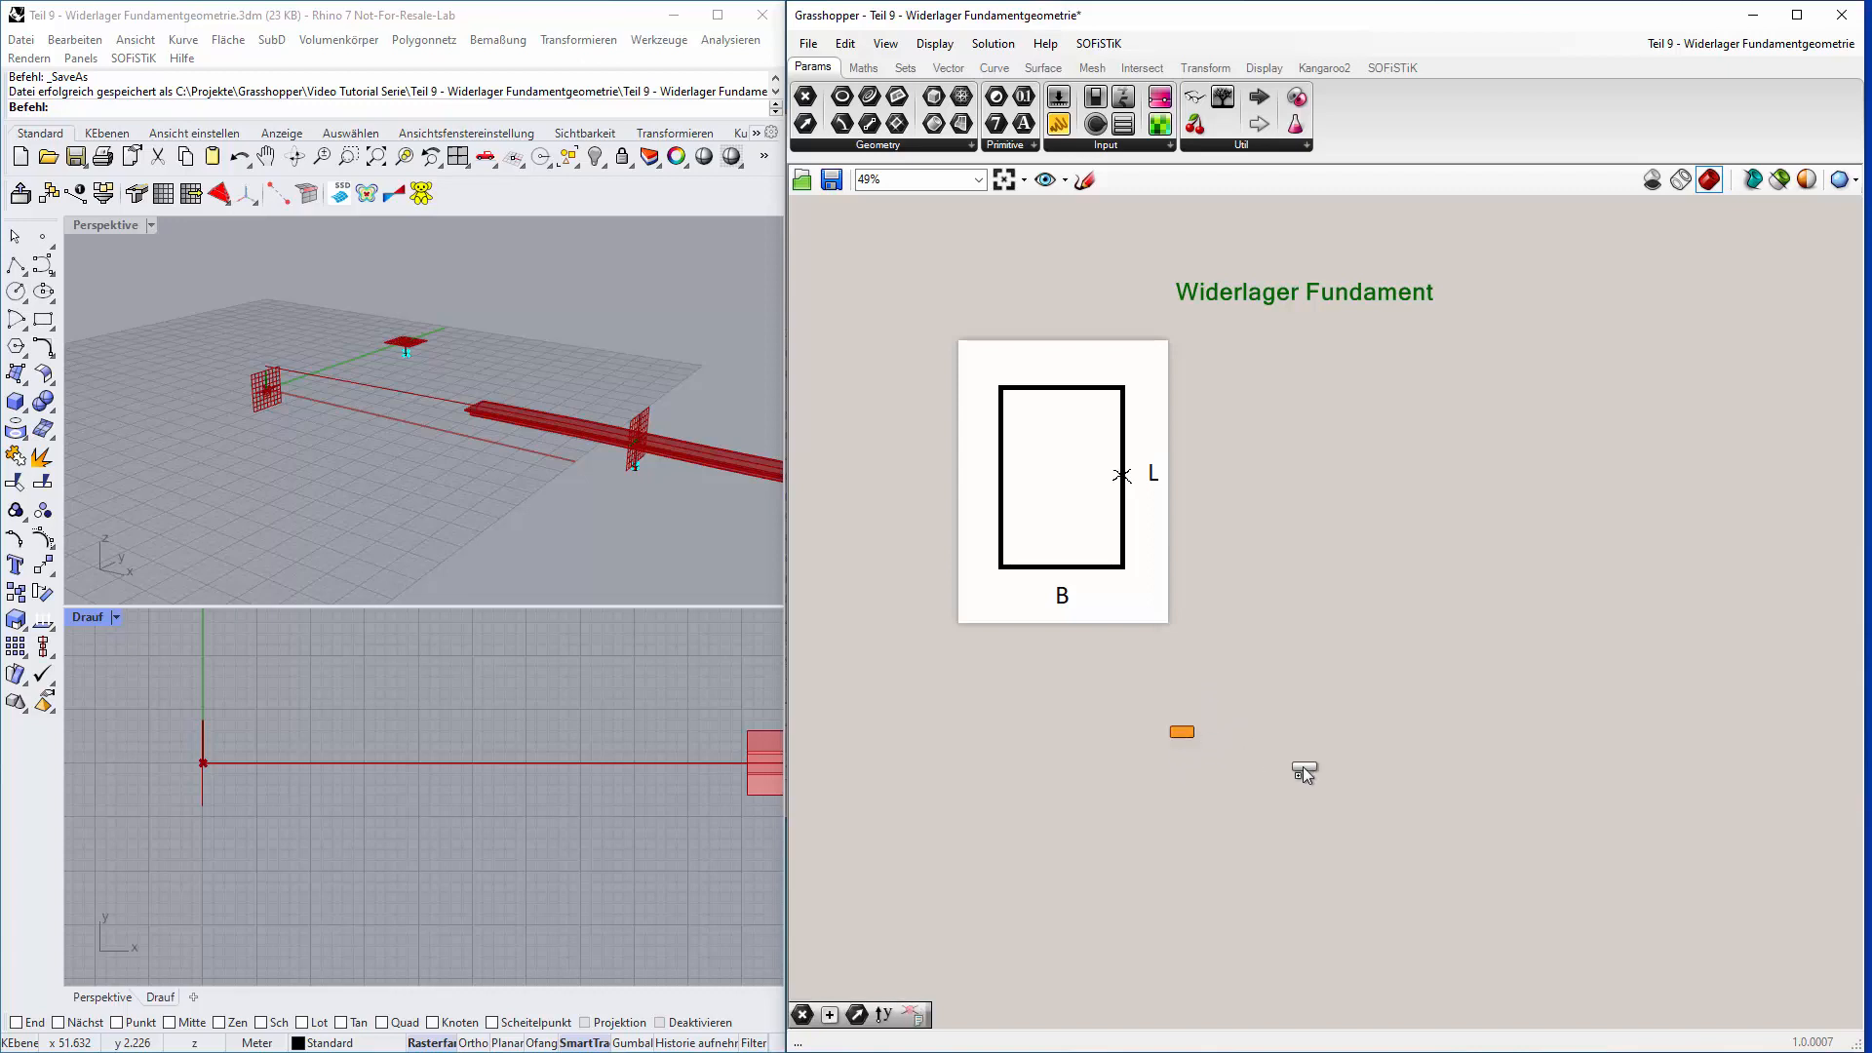
{"action": "scroll", "coordinate": [1227, 765], "scroll_direction": "up", "scroll_amount": 5}
{"action": "scroll", "coordinate": [1239, 824], "scroll_direction": "down", "scroll_amount": 3}
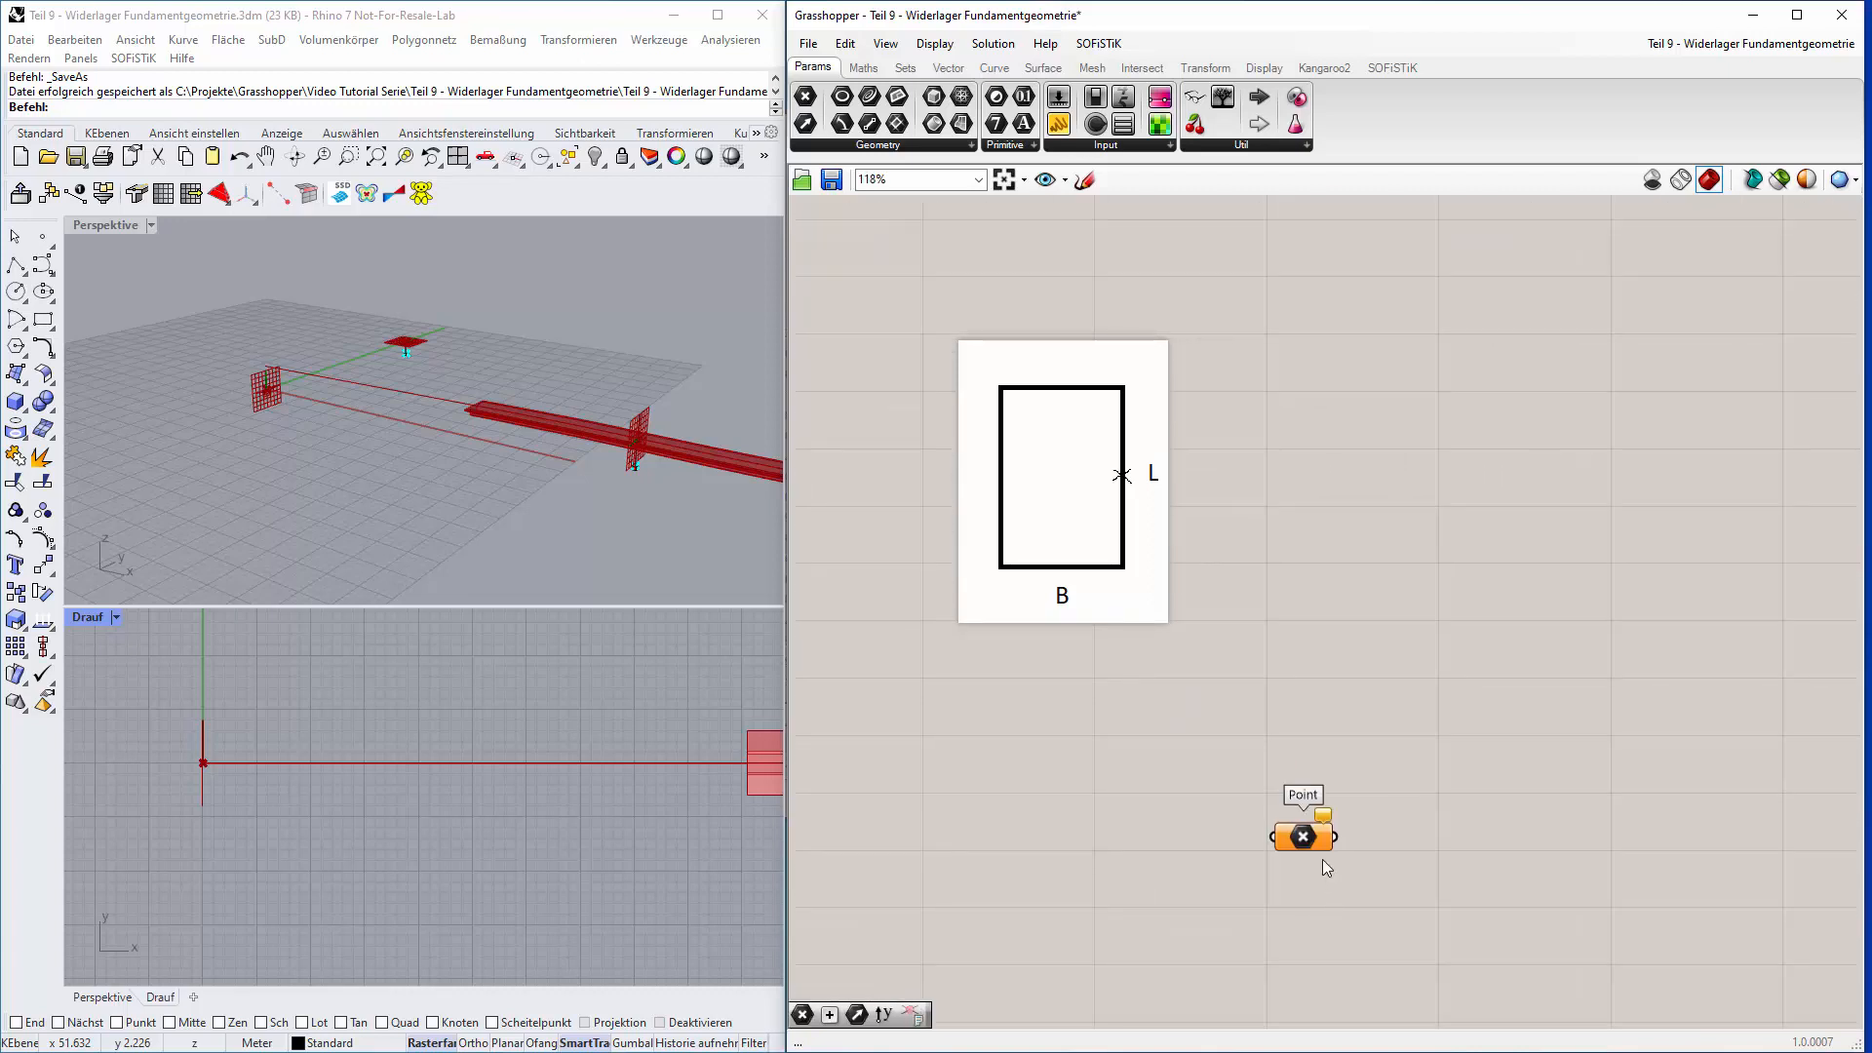
{"action": "right_click_drag", "start_coordinate": [1278, 897], "coordinate": [1225, 795]}
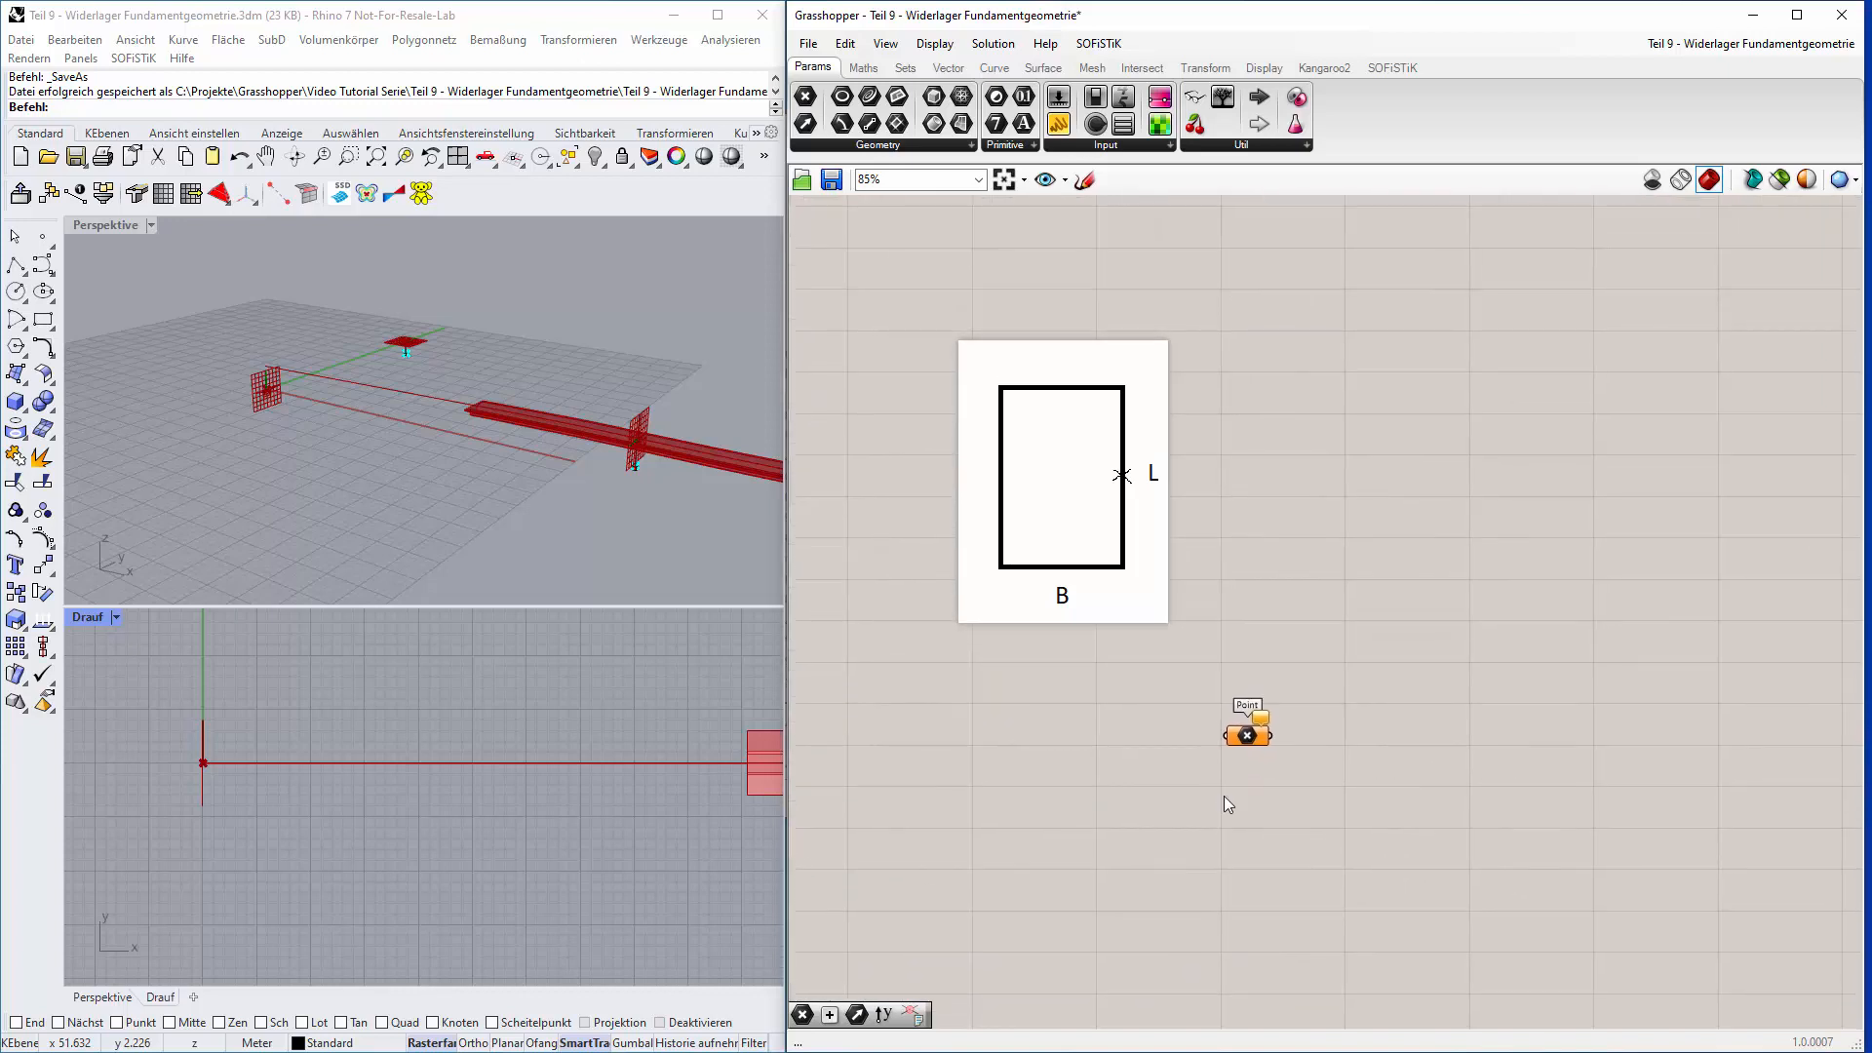
Create a text panel containing the coordinates 0,0,0 beside the Point parameter and wire it into the Point input.
{"action": "double_click", "coordinate": [1018, 757]}
{"action": "type", "text": "\"0,0,0"}
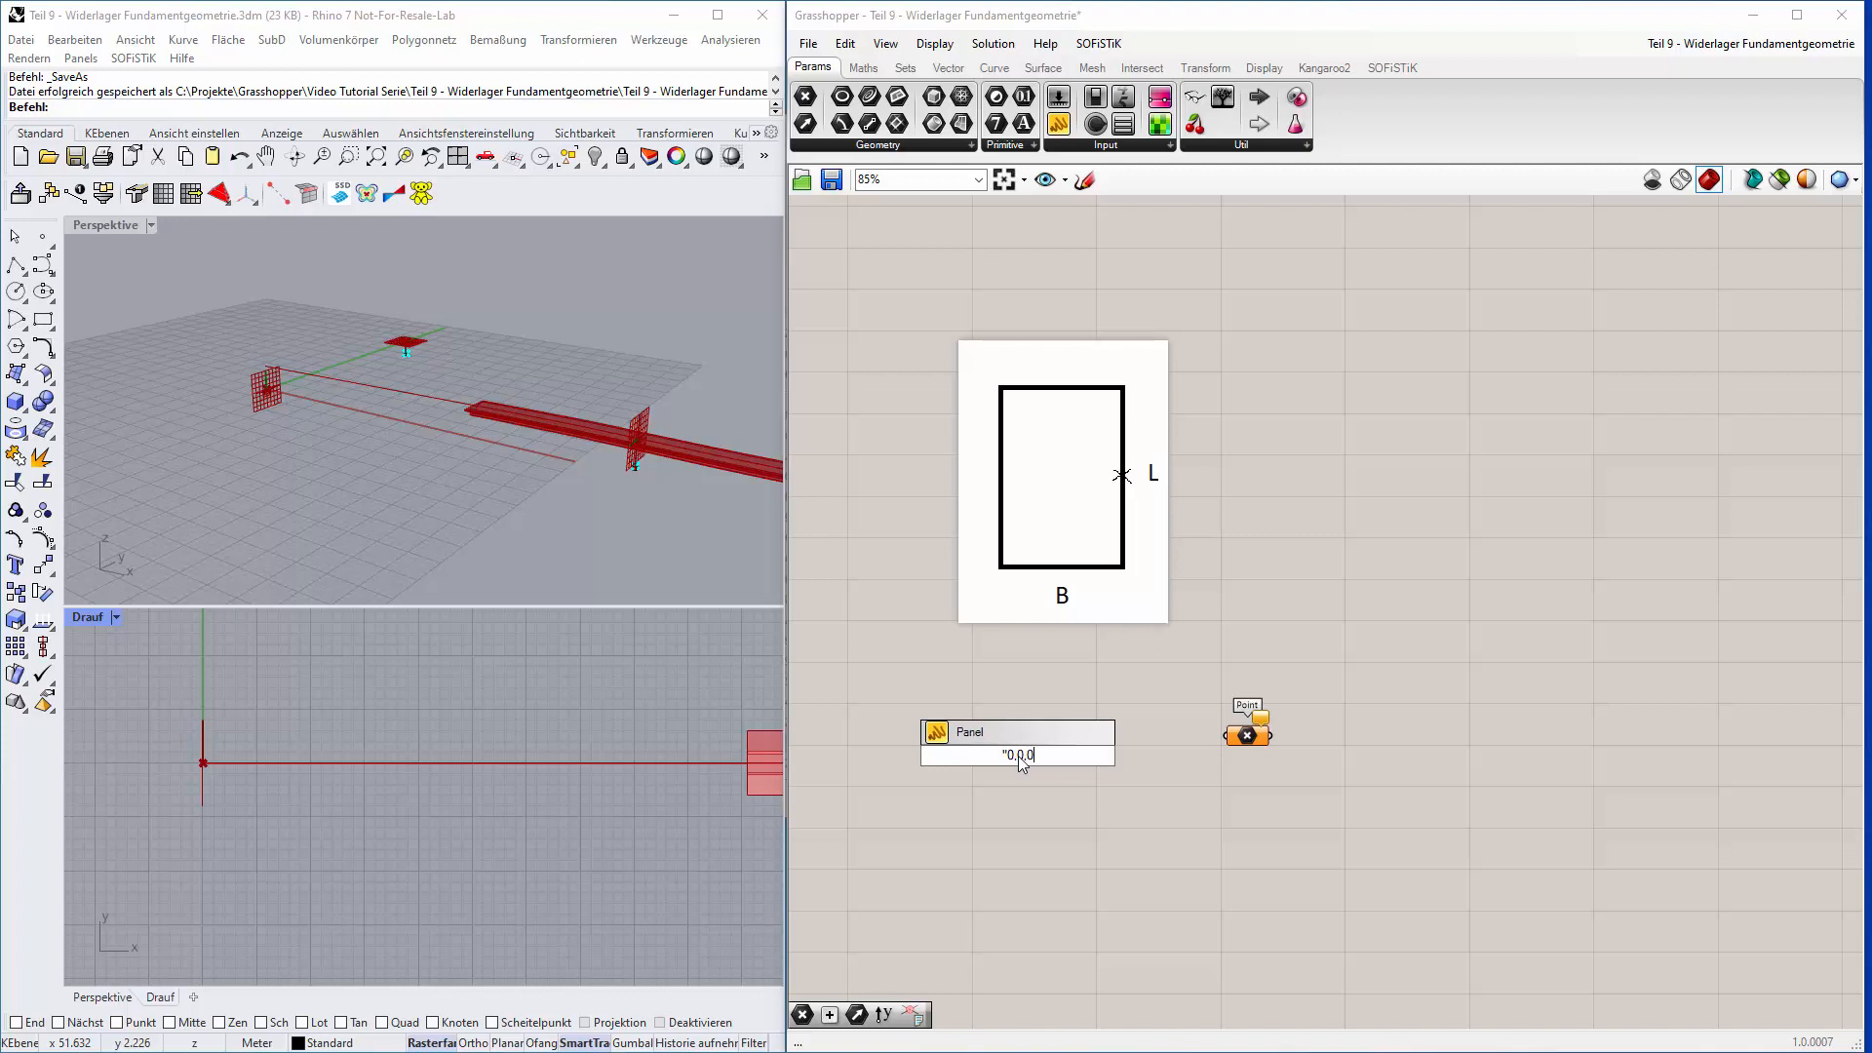
{"action": "key", "text": "Return"}
{"action": "left_click_drag", "start_coordinate": [1018, 757], "coordinate": [1226, 736]}
{"action": "left_click_drag", "start_coordinate": [1100, 726], "coordinate": [1104, 725]}
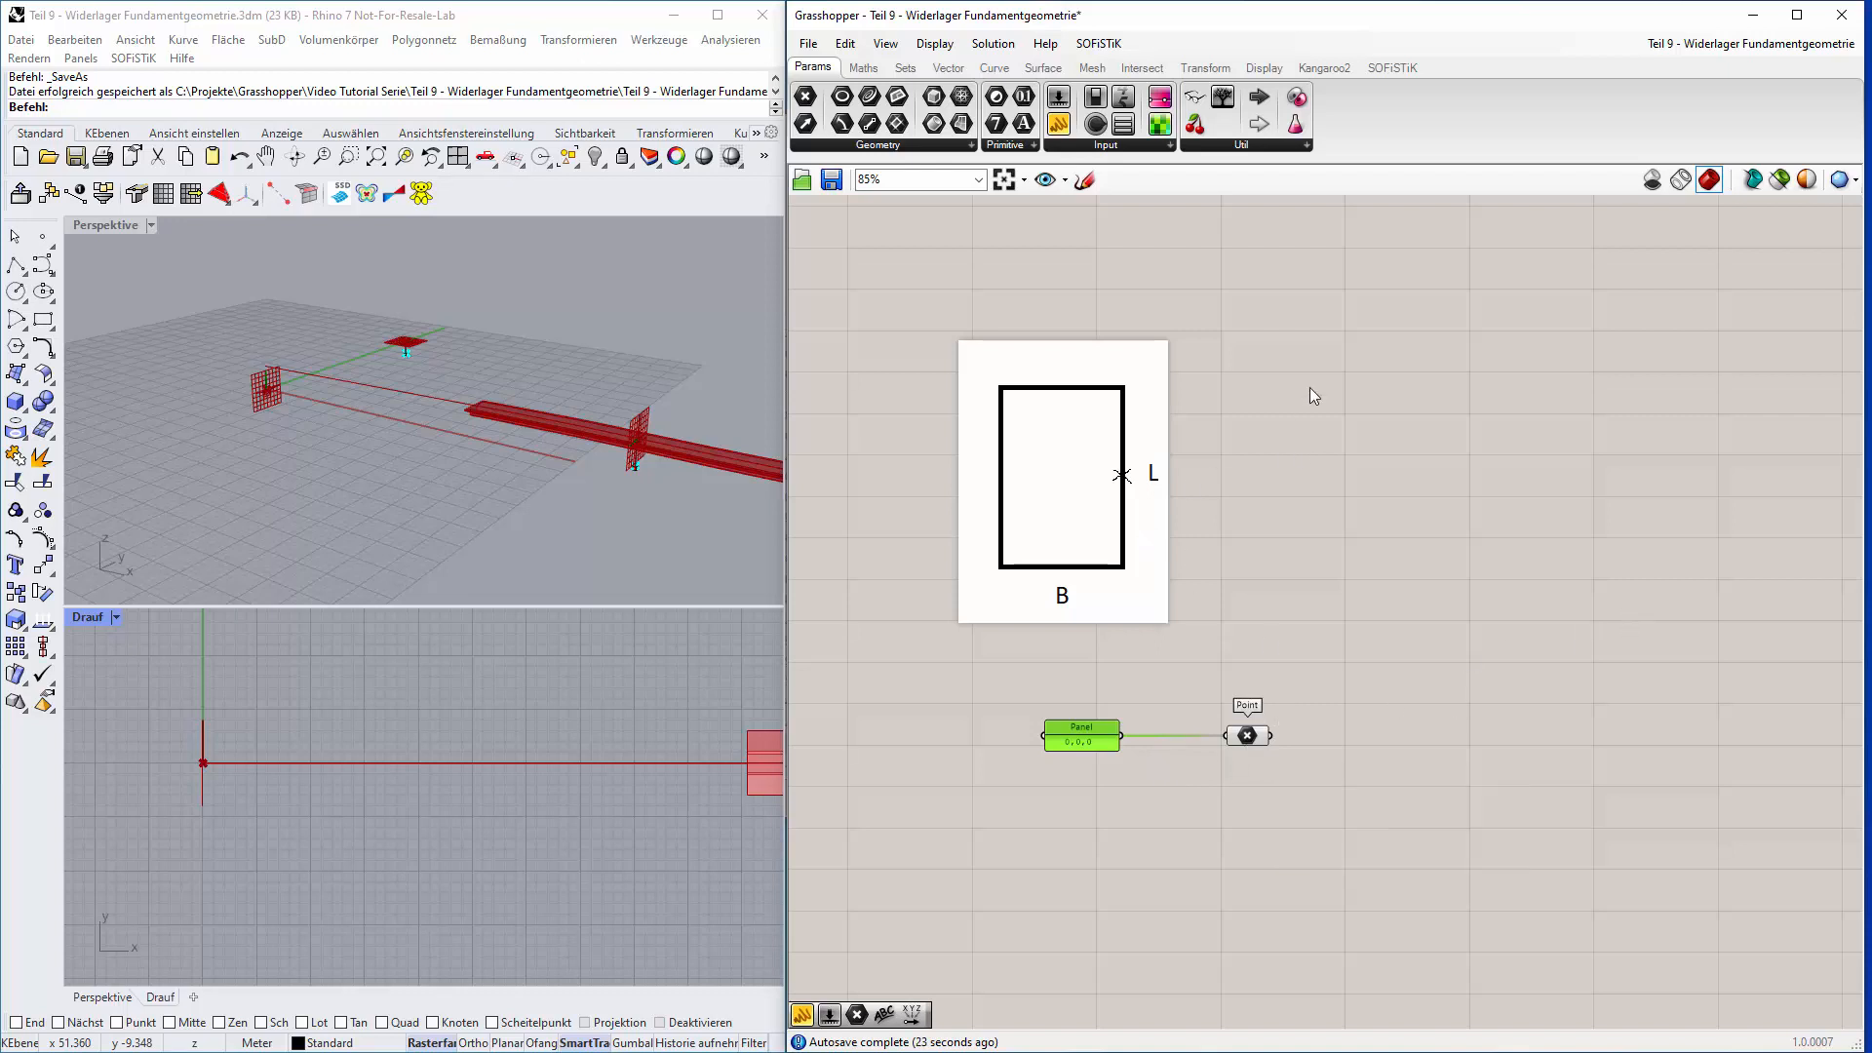
Add a Unit Y vector component and place it just below the Point parameter.
{"action": "left_click", "coordinate": [949, 69]}
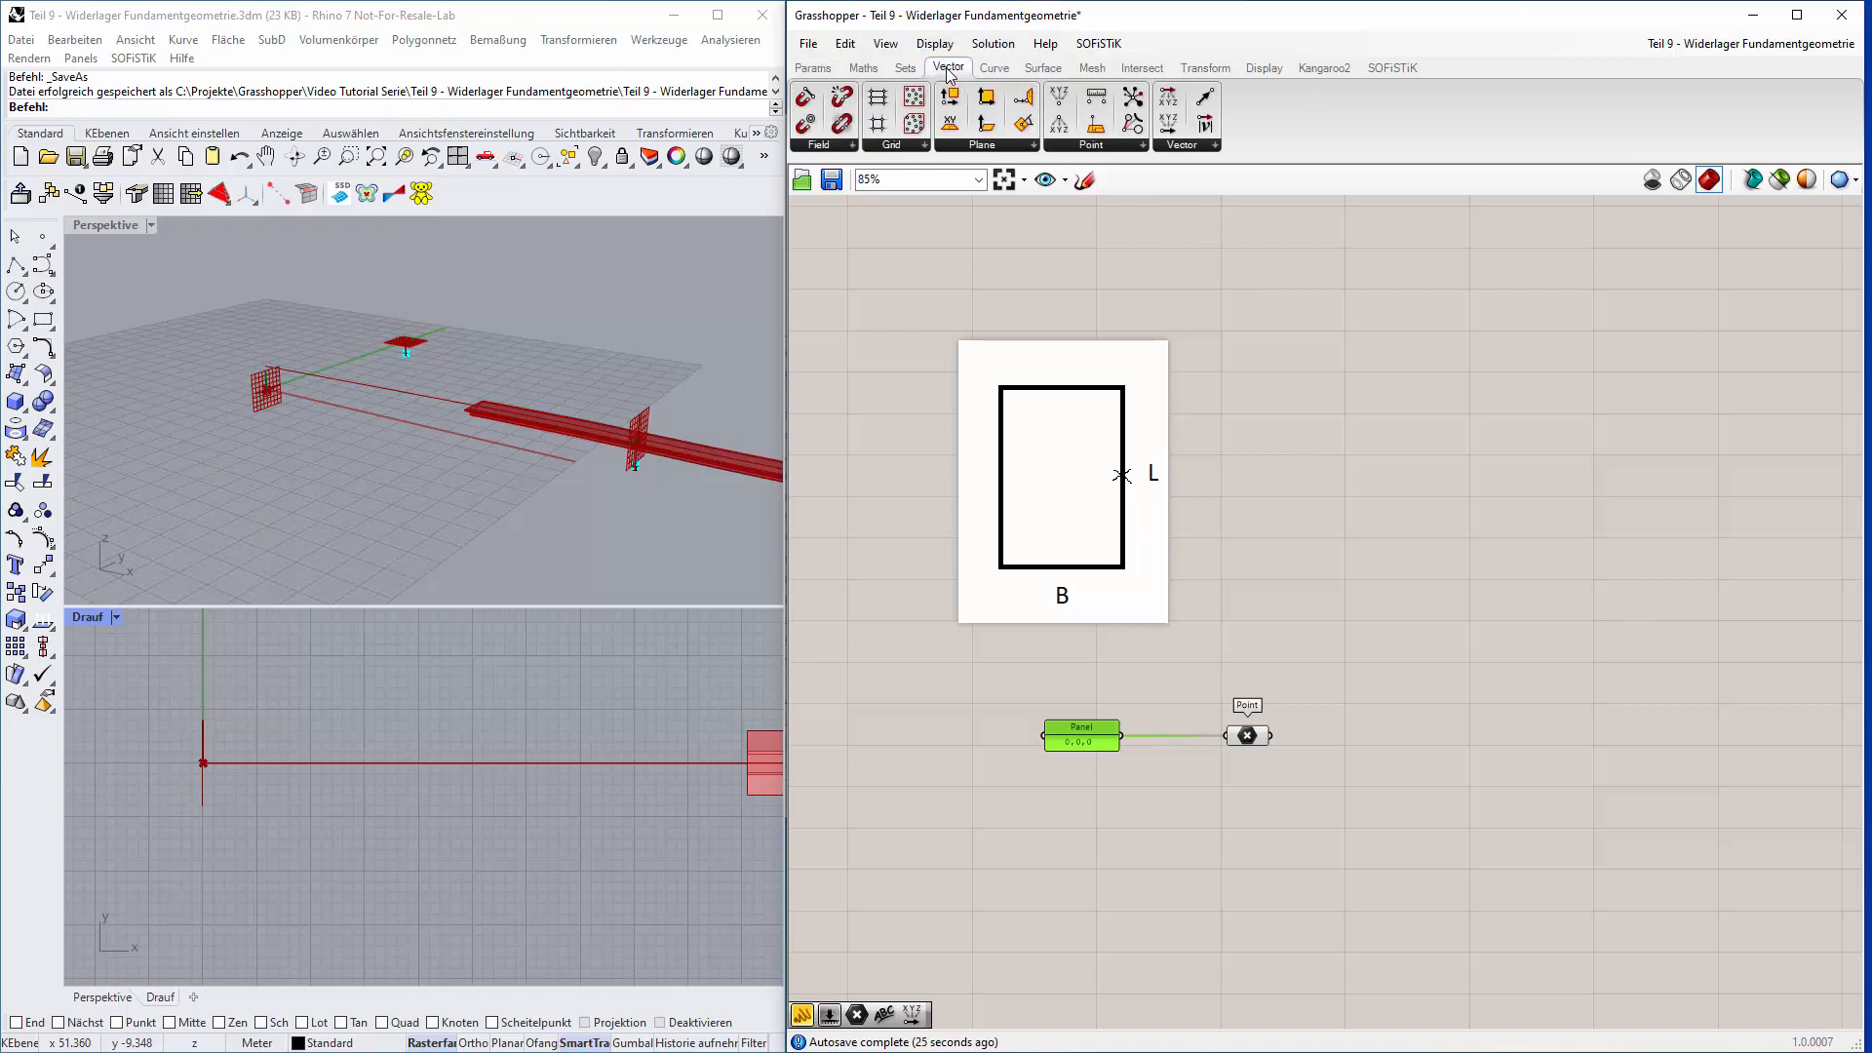
{"action": "left_click", "coordinate": [1216, 144]}
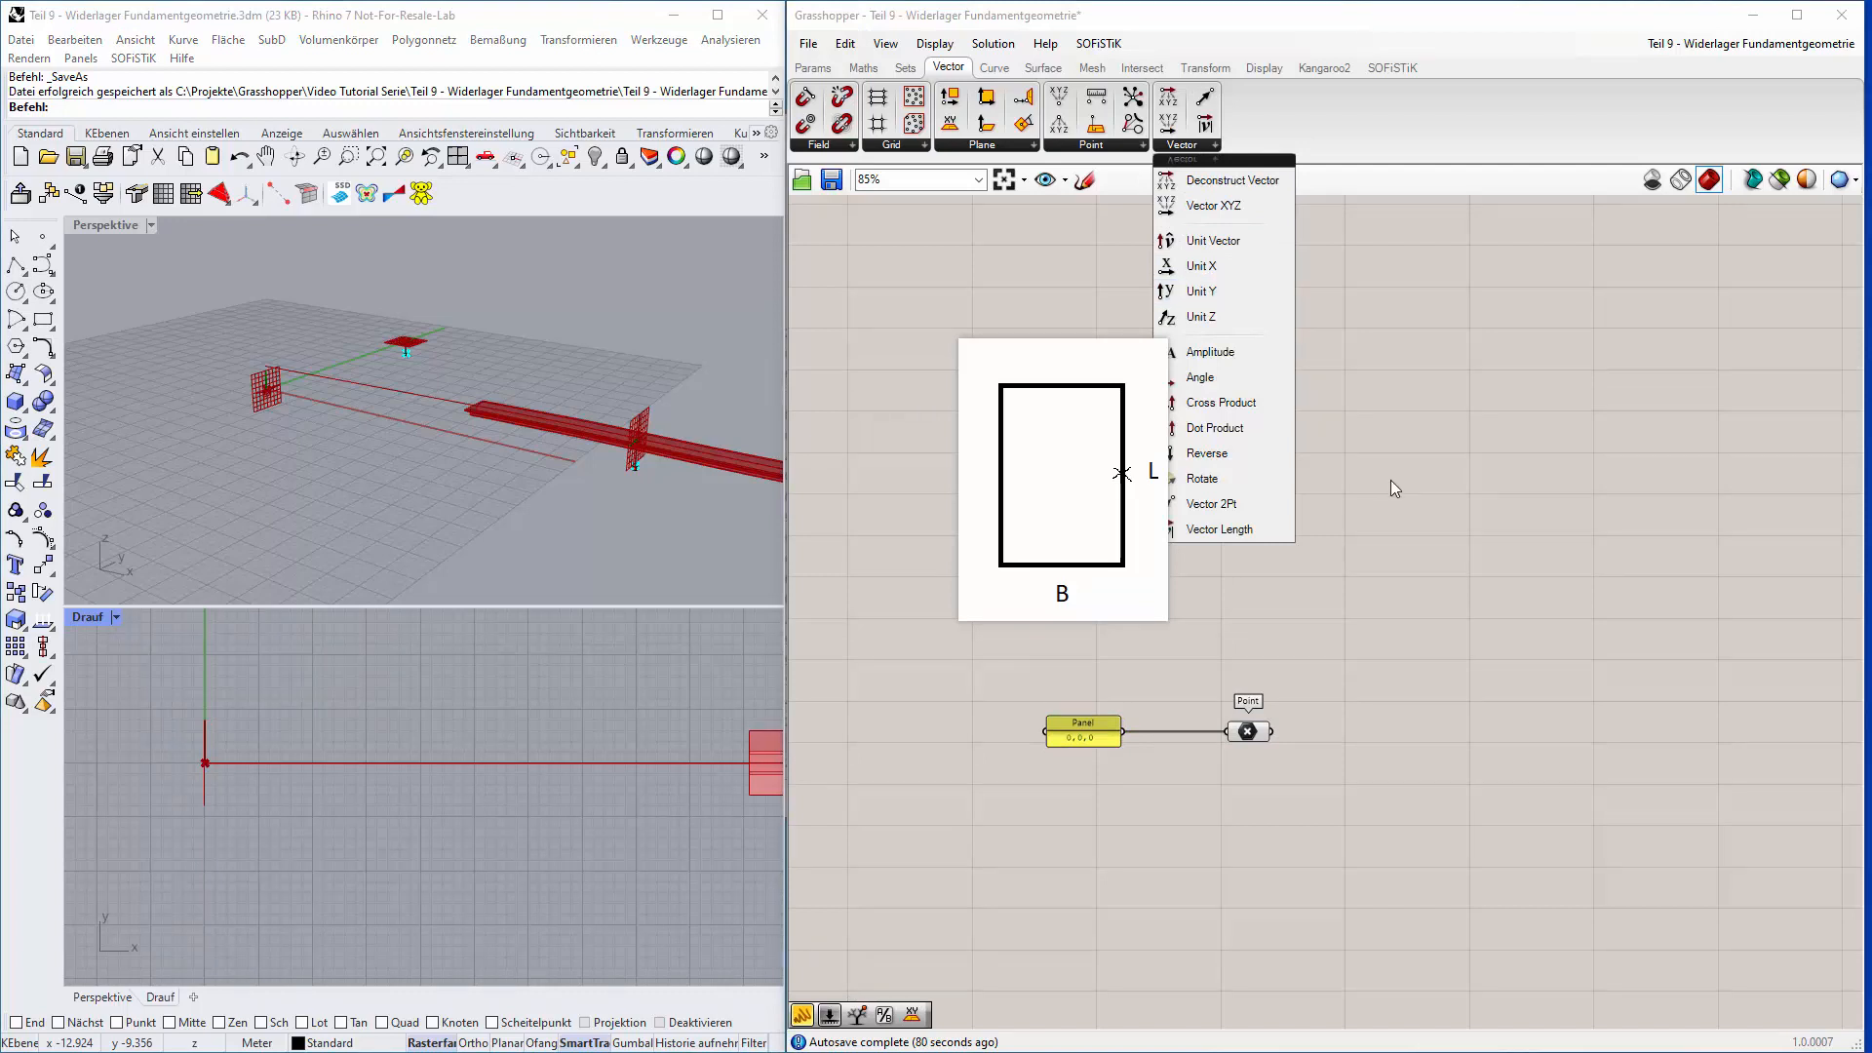
{"action": "double_click", "coordinate": [1267, 839]}
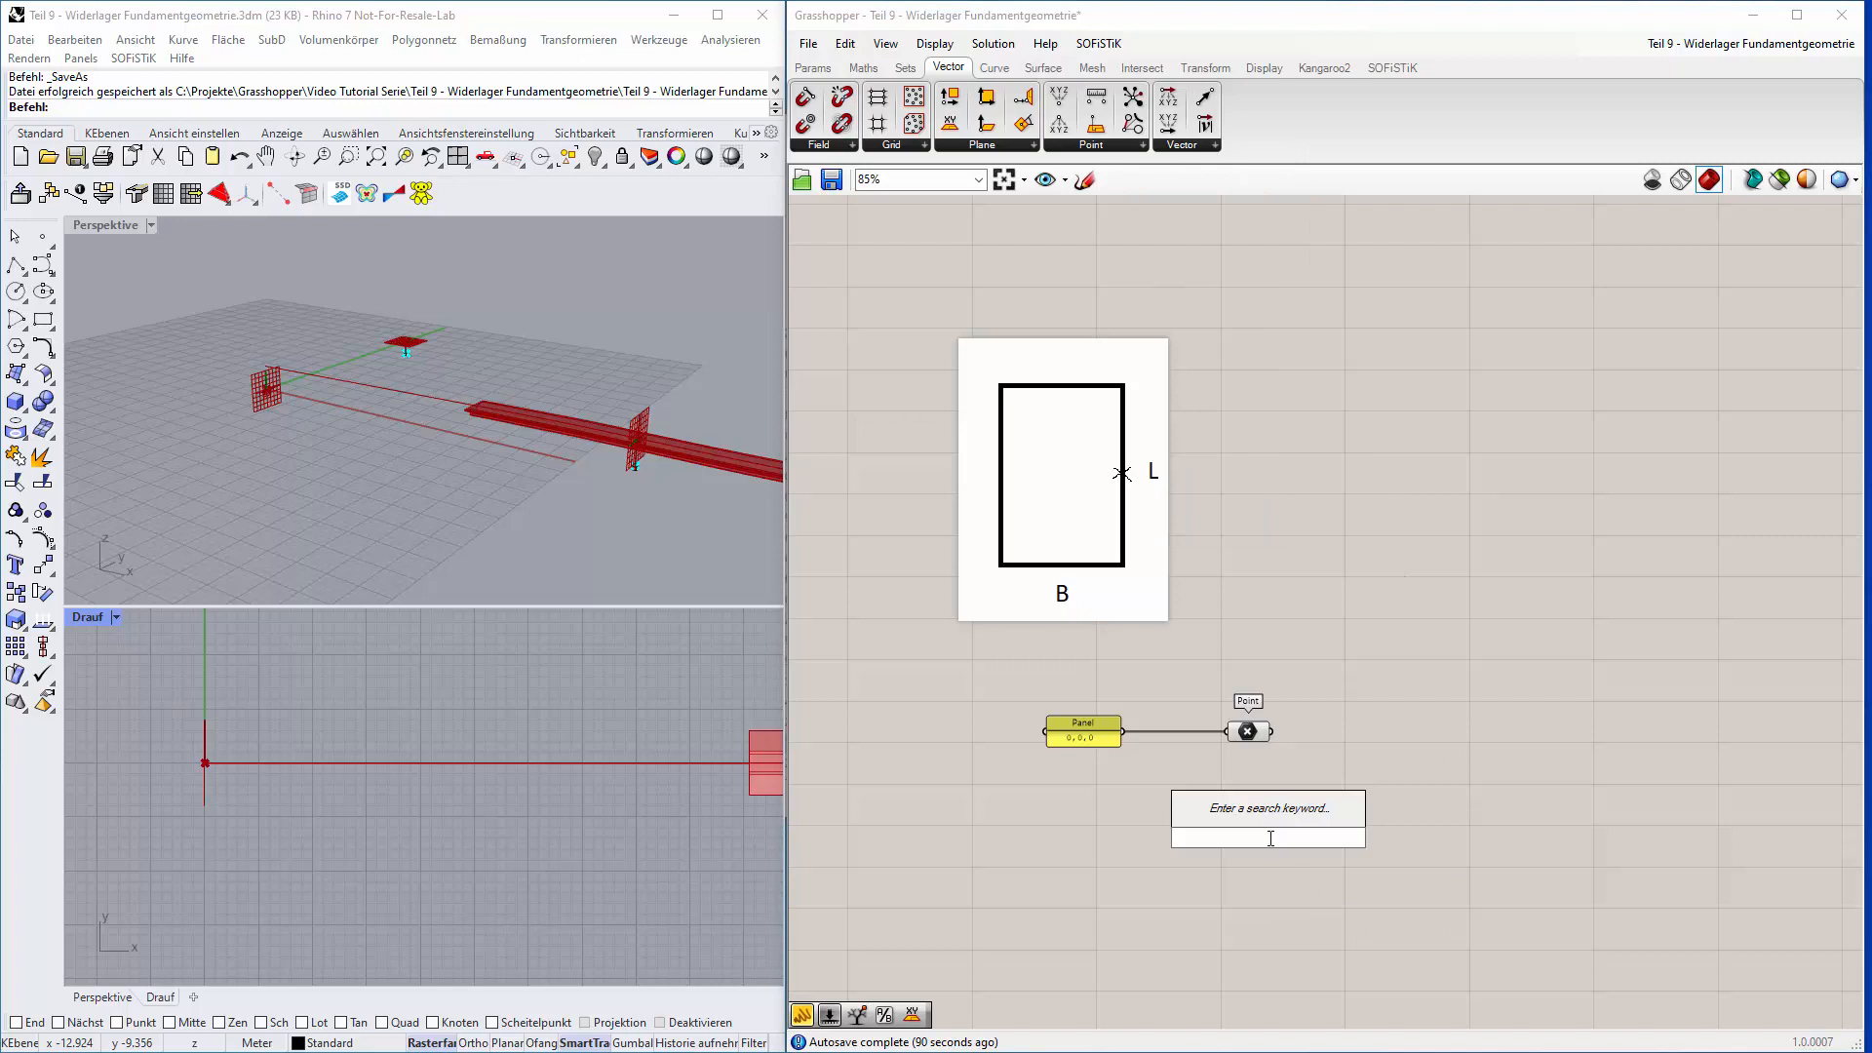
{"action": "type", "text": "unit y"}
{"action": "key", "text": "Return"}
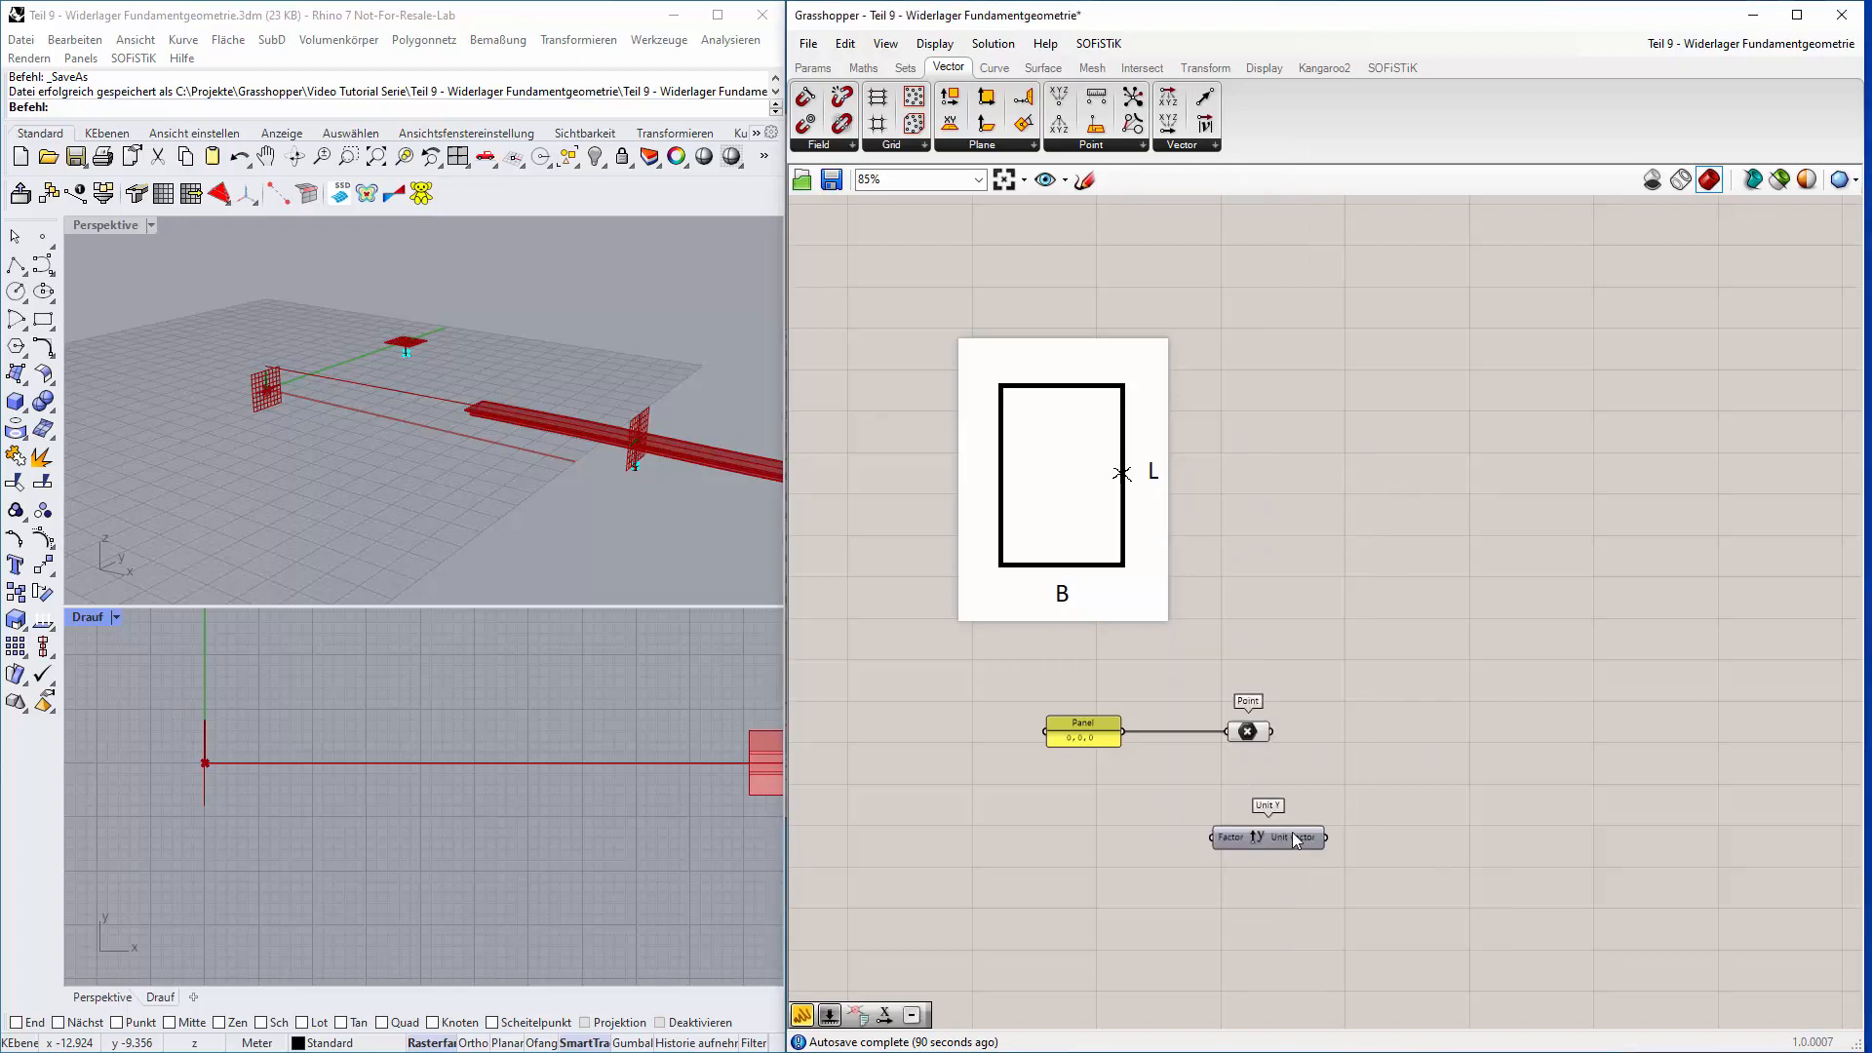
{"action": "left_click_drag", "start_coordinate": [1291, 835], "coordinate": [1334, 803]}
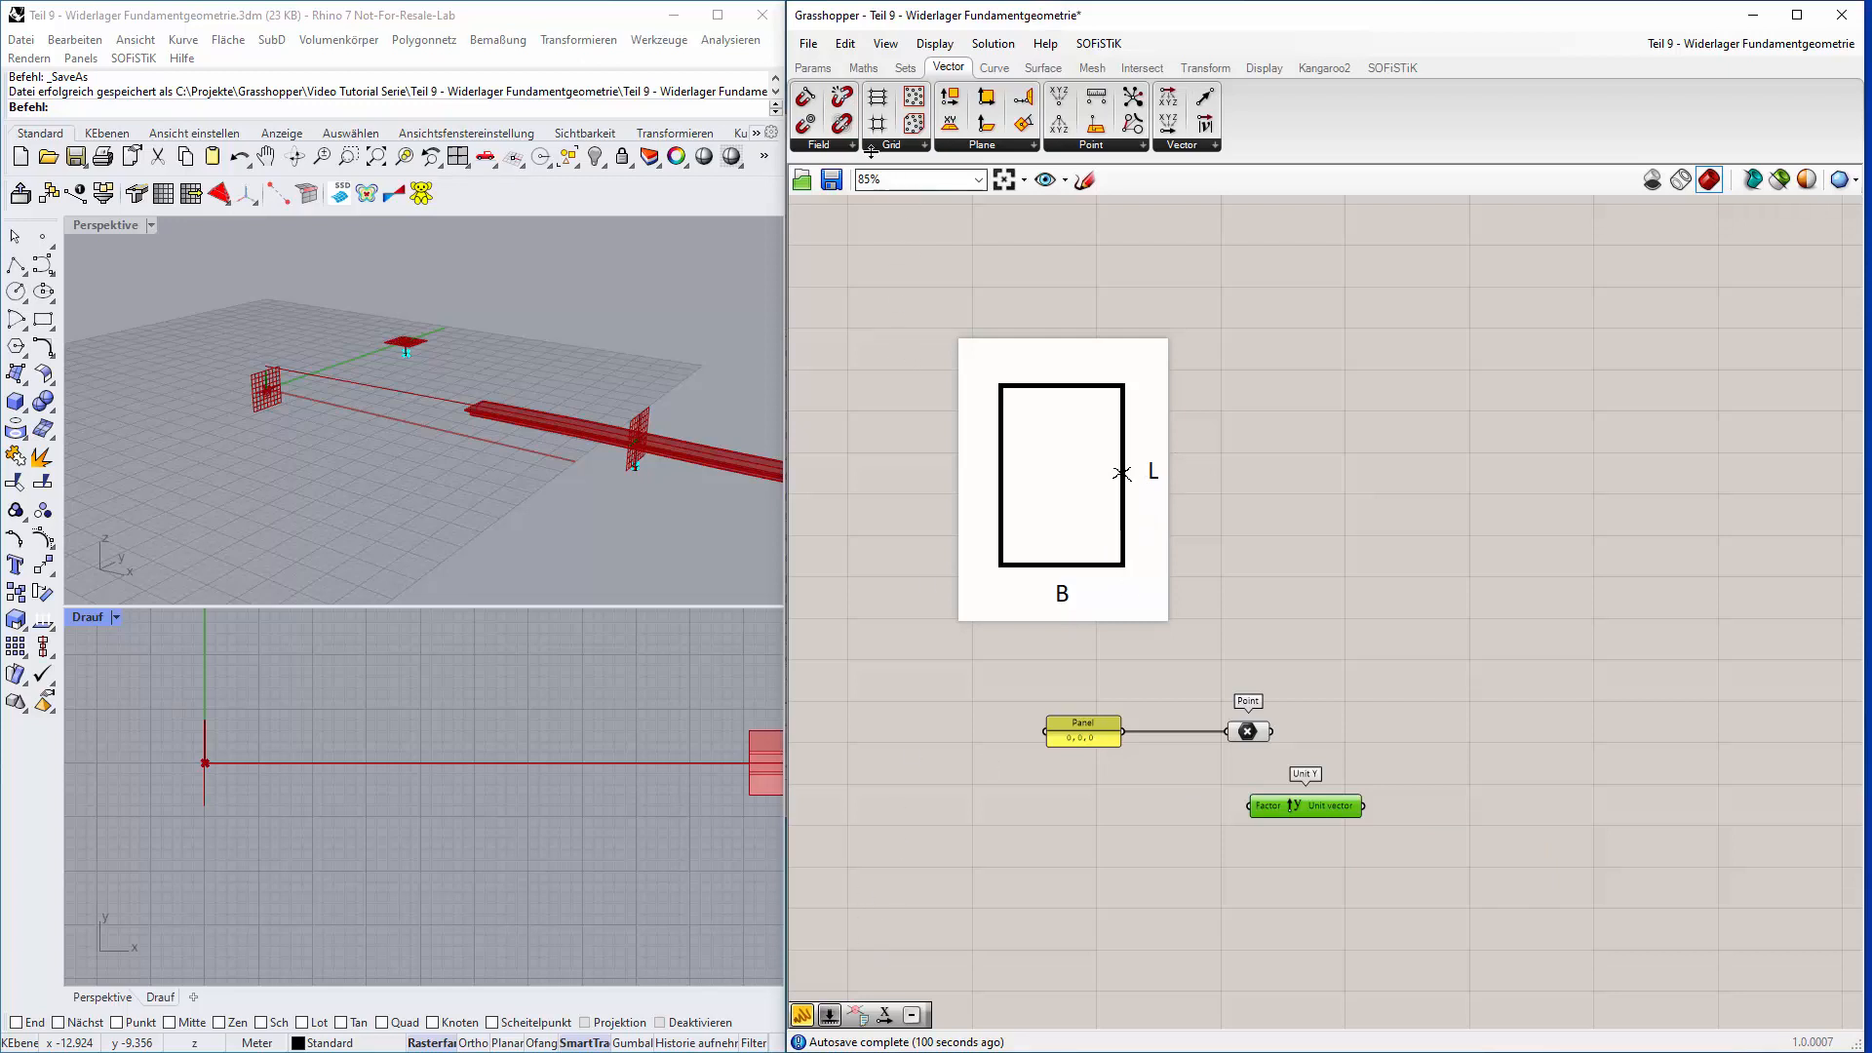
Create an integer number slider ranging from 1 to 10 with value 4, and place a copy directly below it.
{"action": "left_click", "coordinate": [819, 70]}
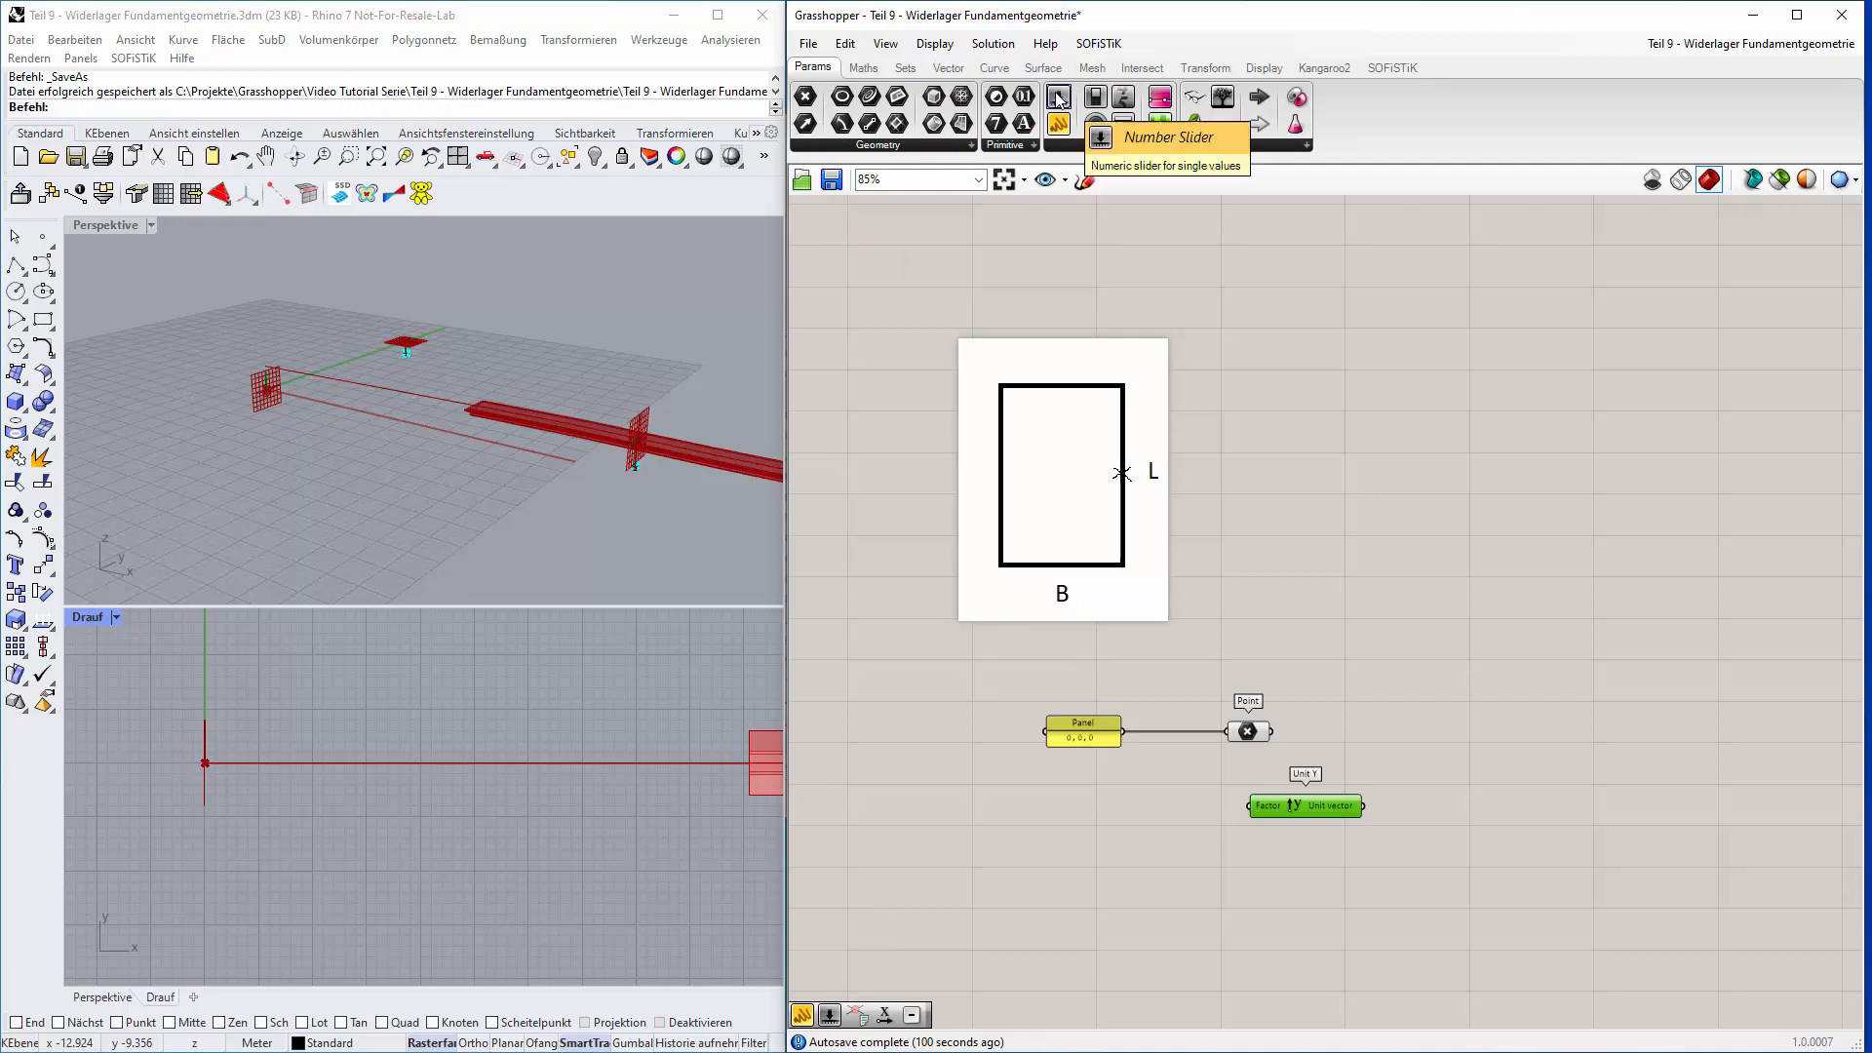
{"action": "double_click", "coordinate": [921, 802]}
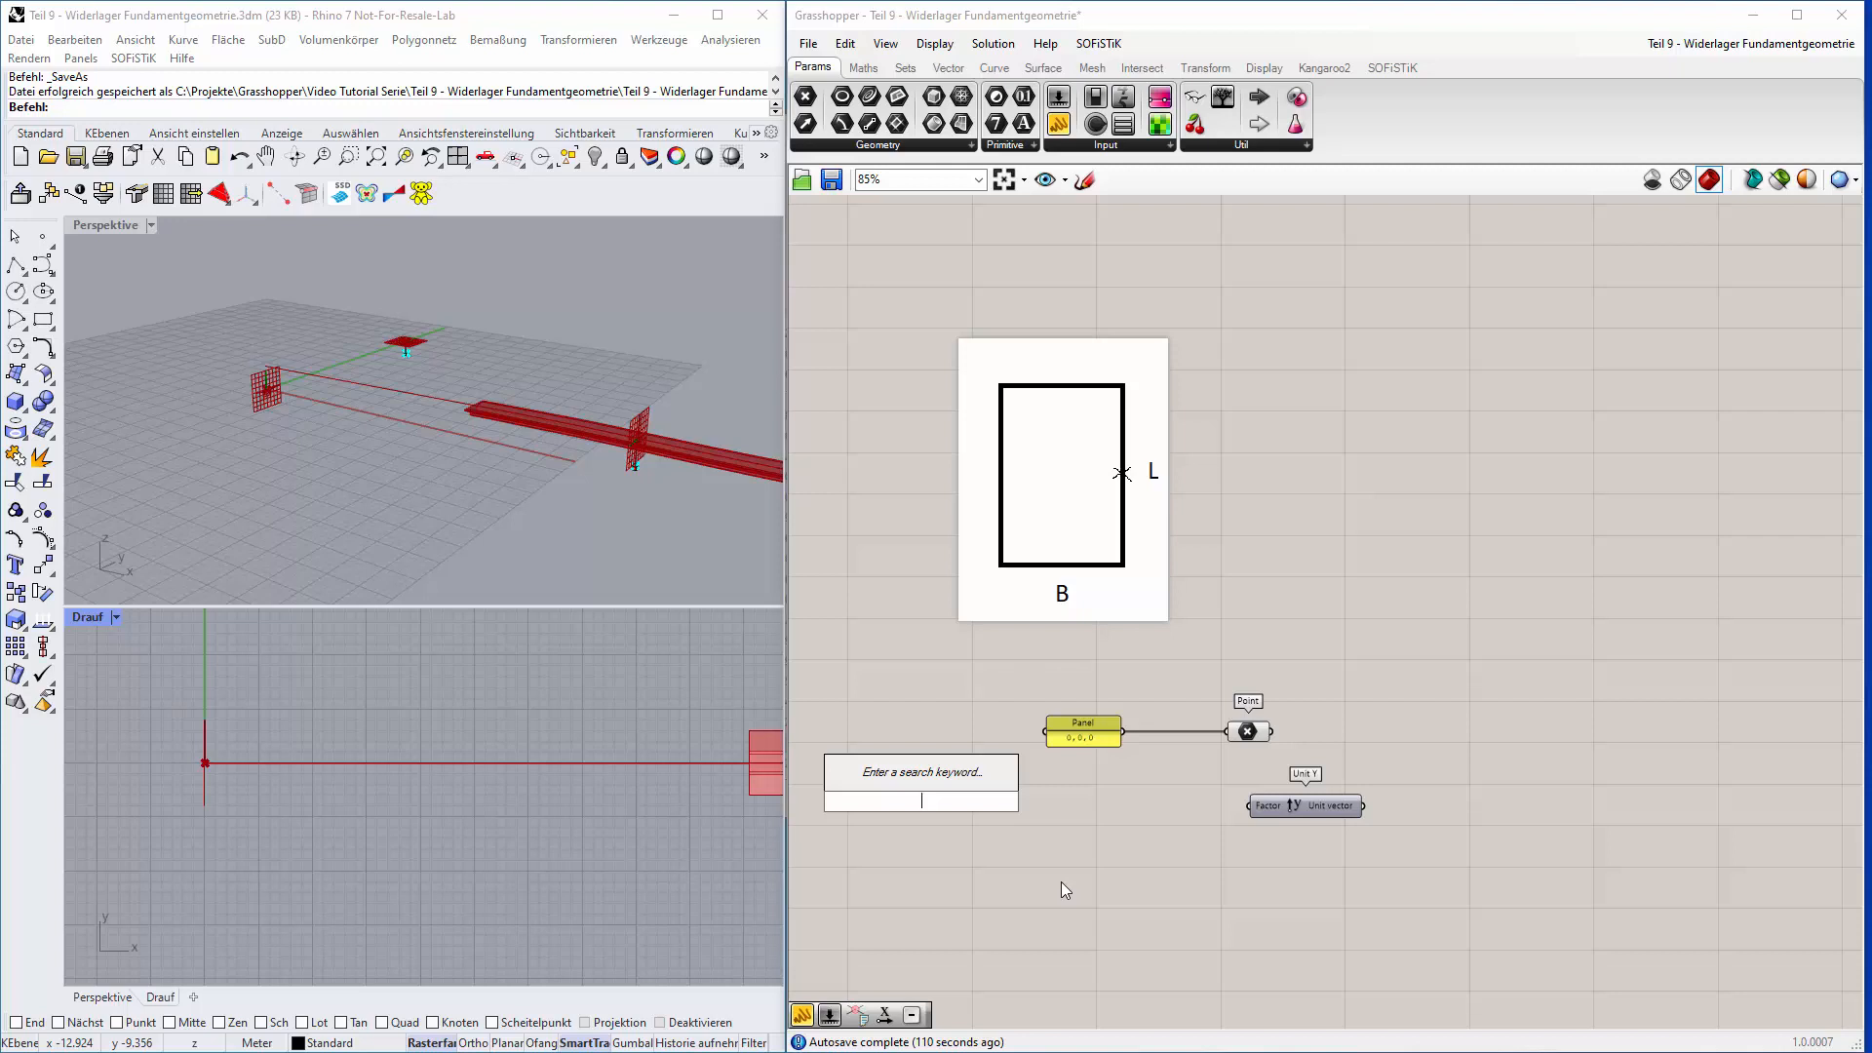
{"action": "type", "text": "1<"}
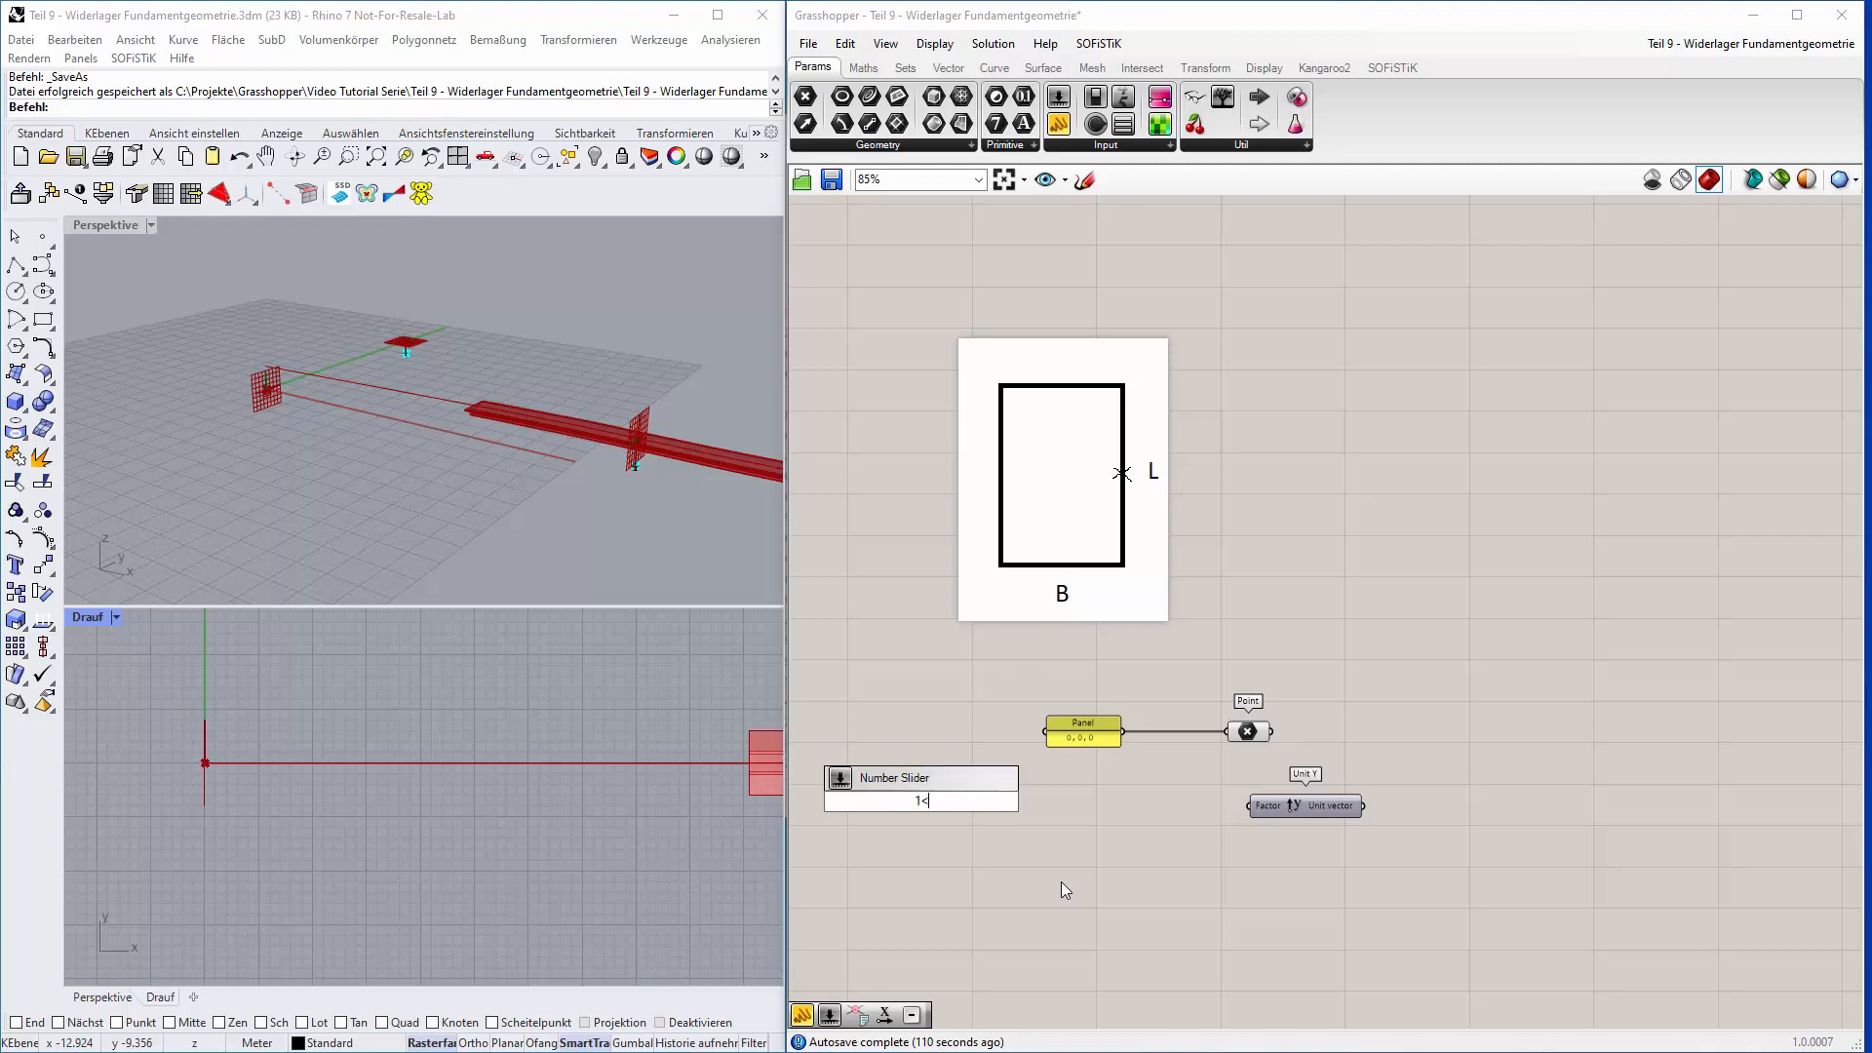
{"action": "type", "text": "4<10"}
{"action": "key", "text": "Return"}
{"action": "left_click", "coordinate": [895, 805]}
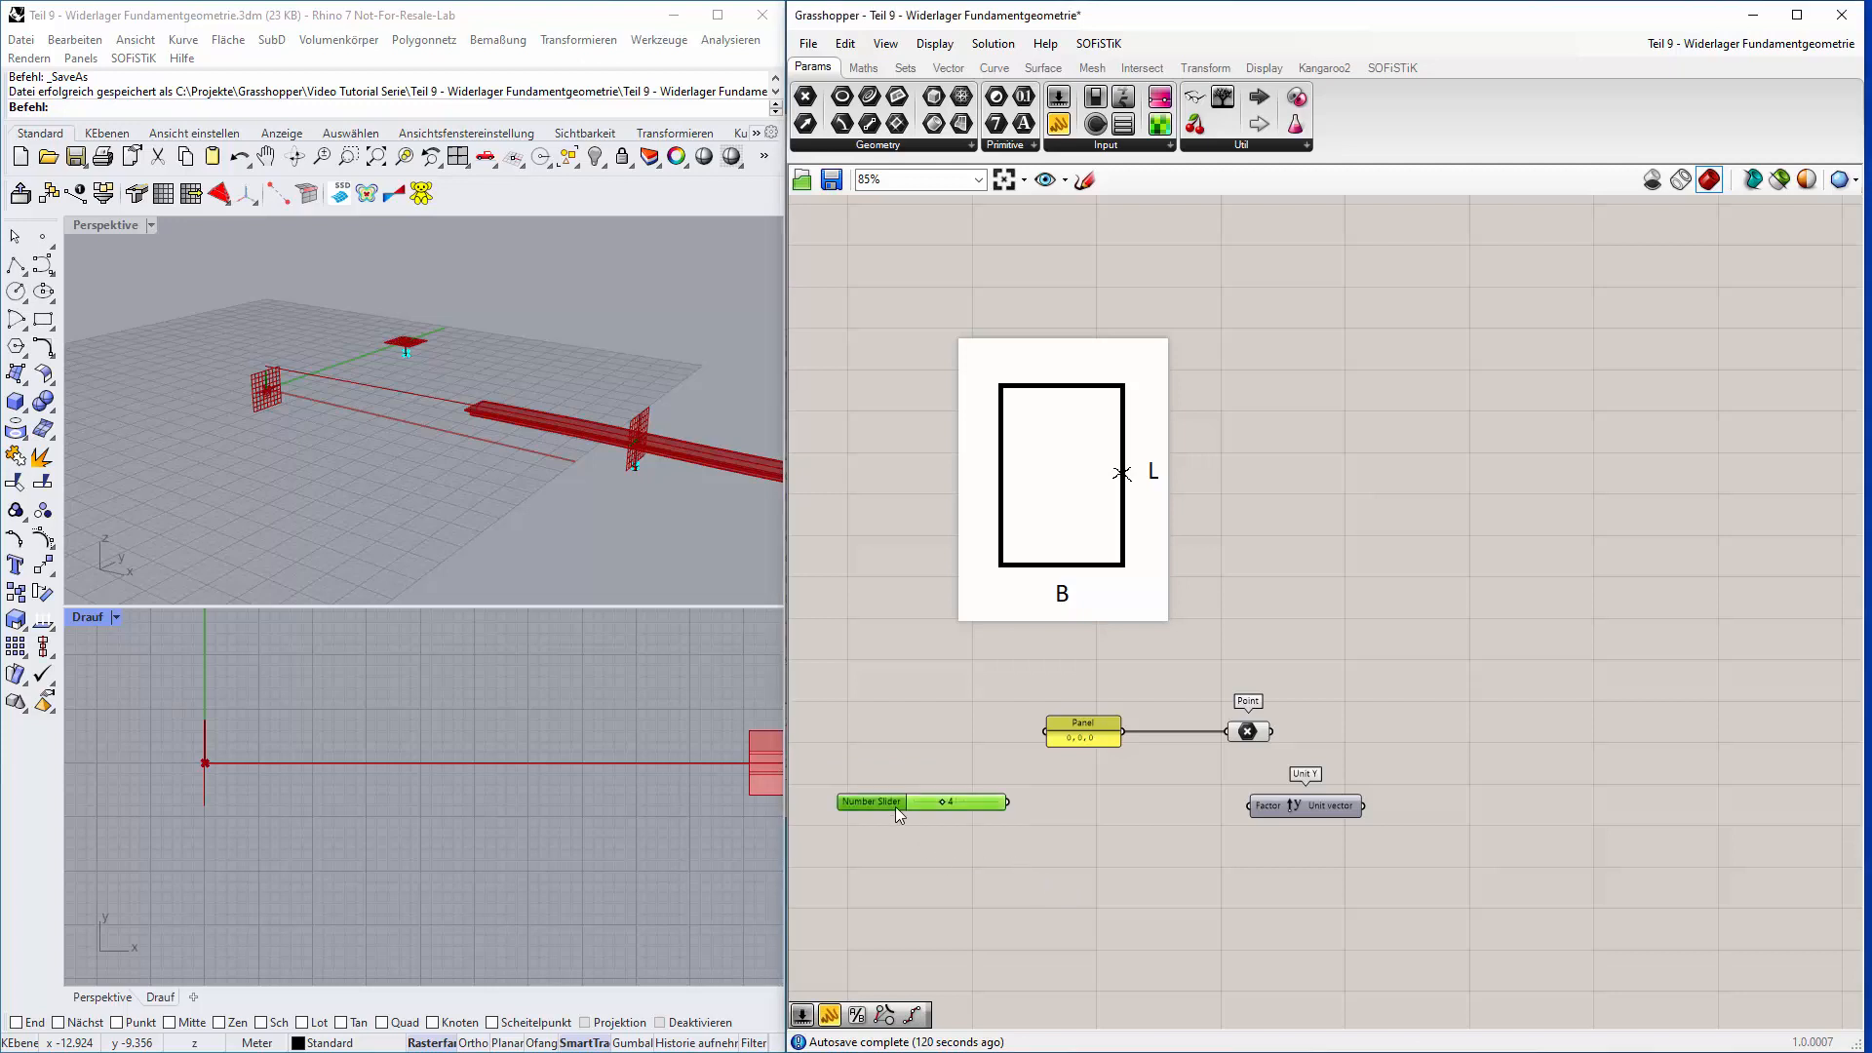
{"action": "left_click_drag", "start_coordinate": [895, 806], "coordinate": [901, 832], "text": "alt"}
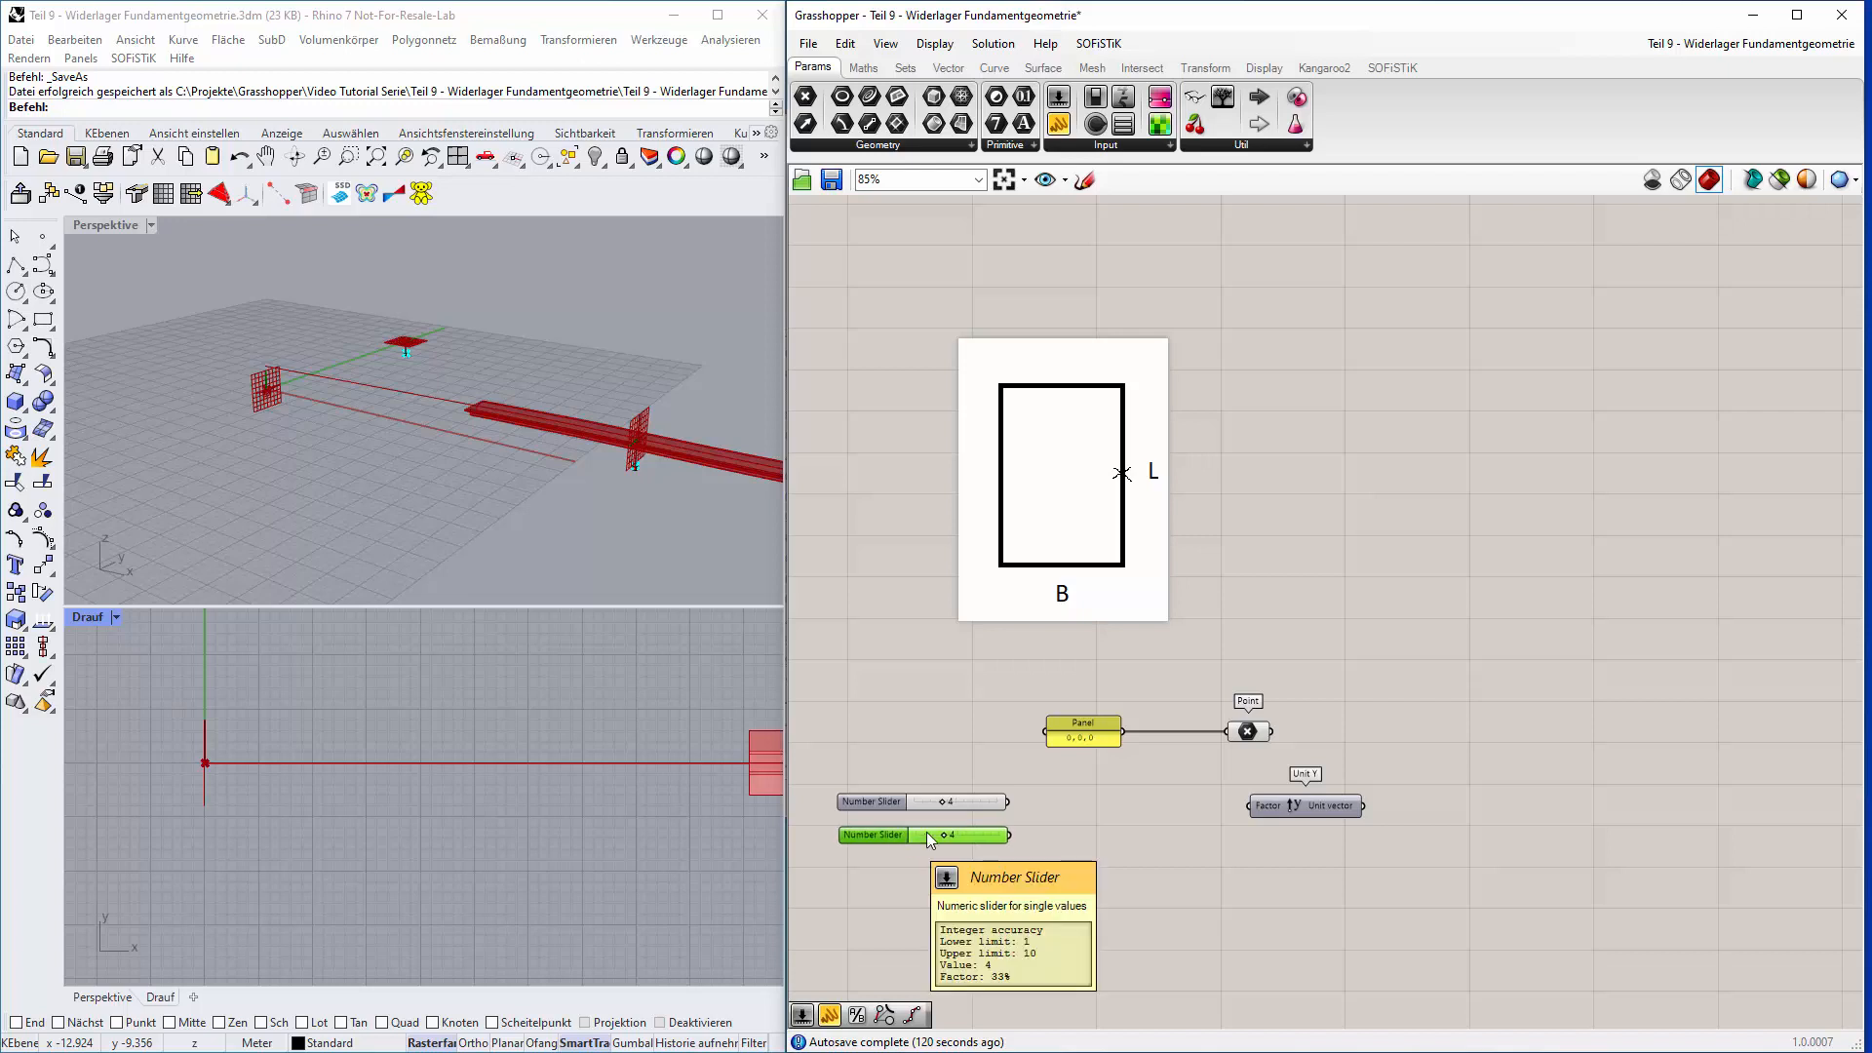
Rename the upper number slider to Fundamentbreite.
{"action": "left_click", "coordinate": [875, 798]}
{"action": "right_click", "coordinate": [876, 798]}
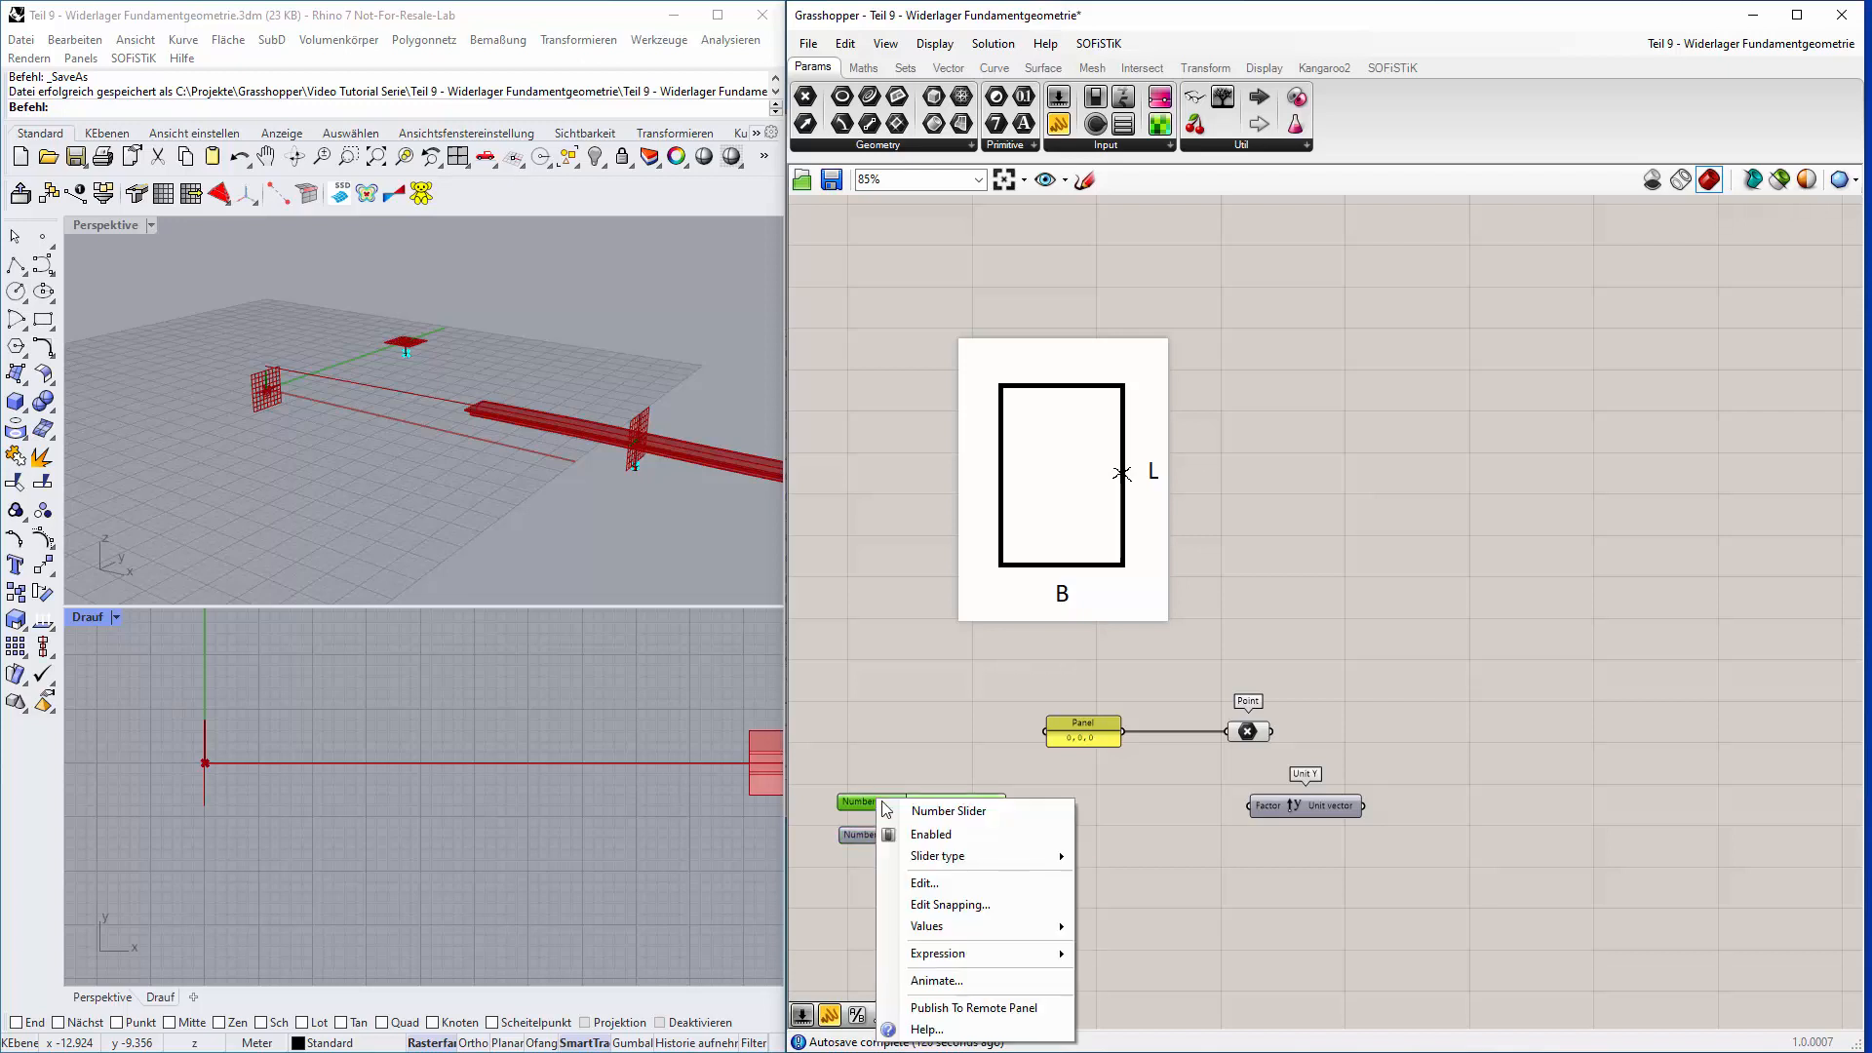
{"action": "left_click_drag", "start_coordinate": [985, 810], "coordinate": [854, 815]}
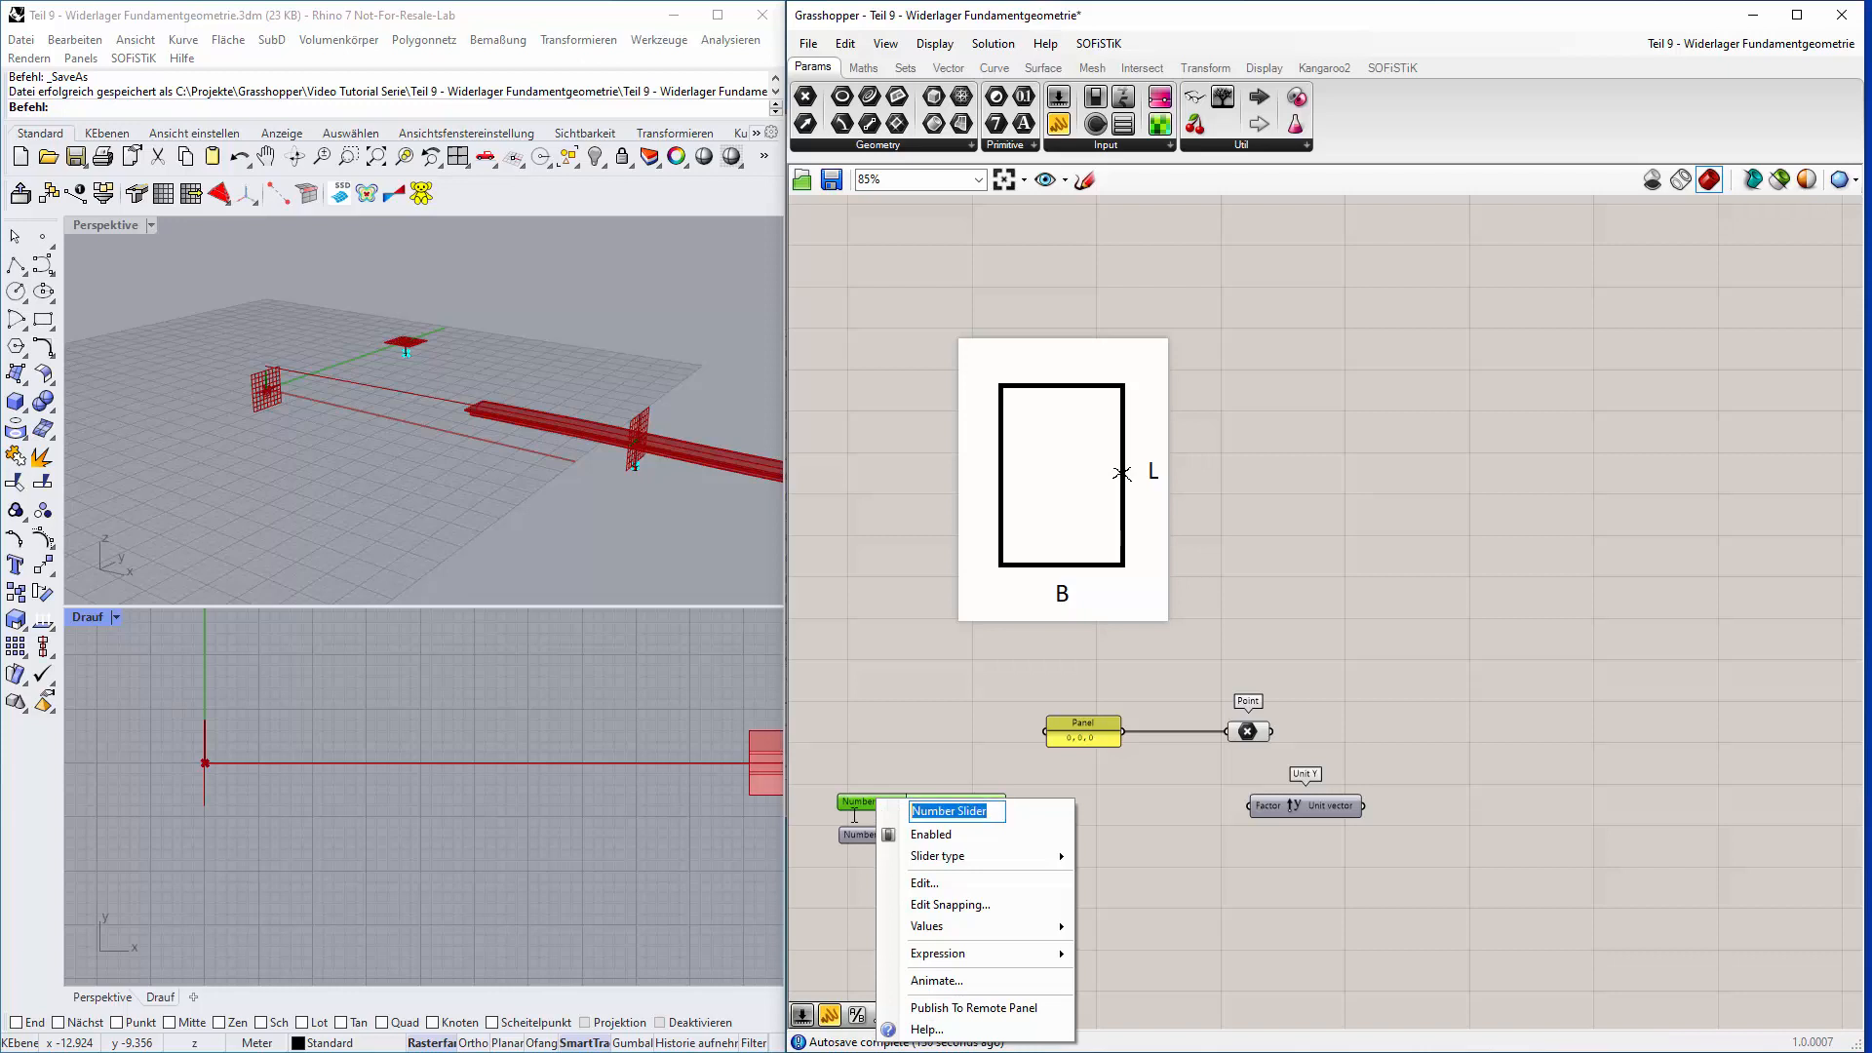
{"action": "type", "text": "Fundamentbreite"}
{"action": "key", "text": "Return"}
Rename the lower number slider to Fundamentlänge and set its value to 7.
{"action": "left_click", "coordinate": [866, 842]}
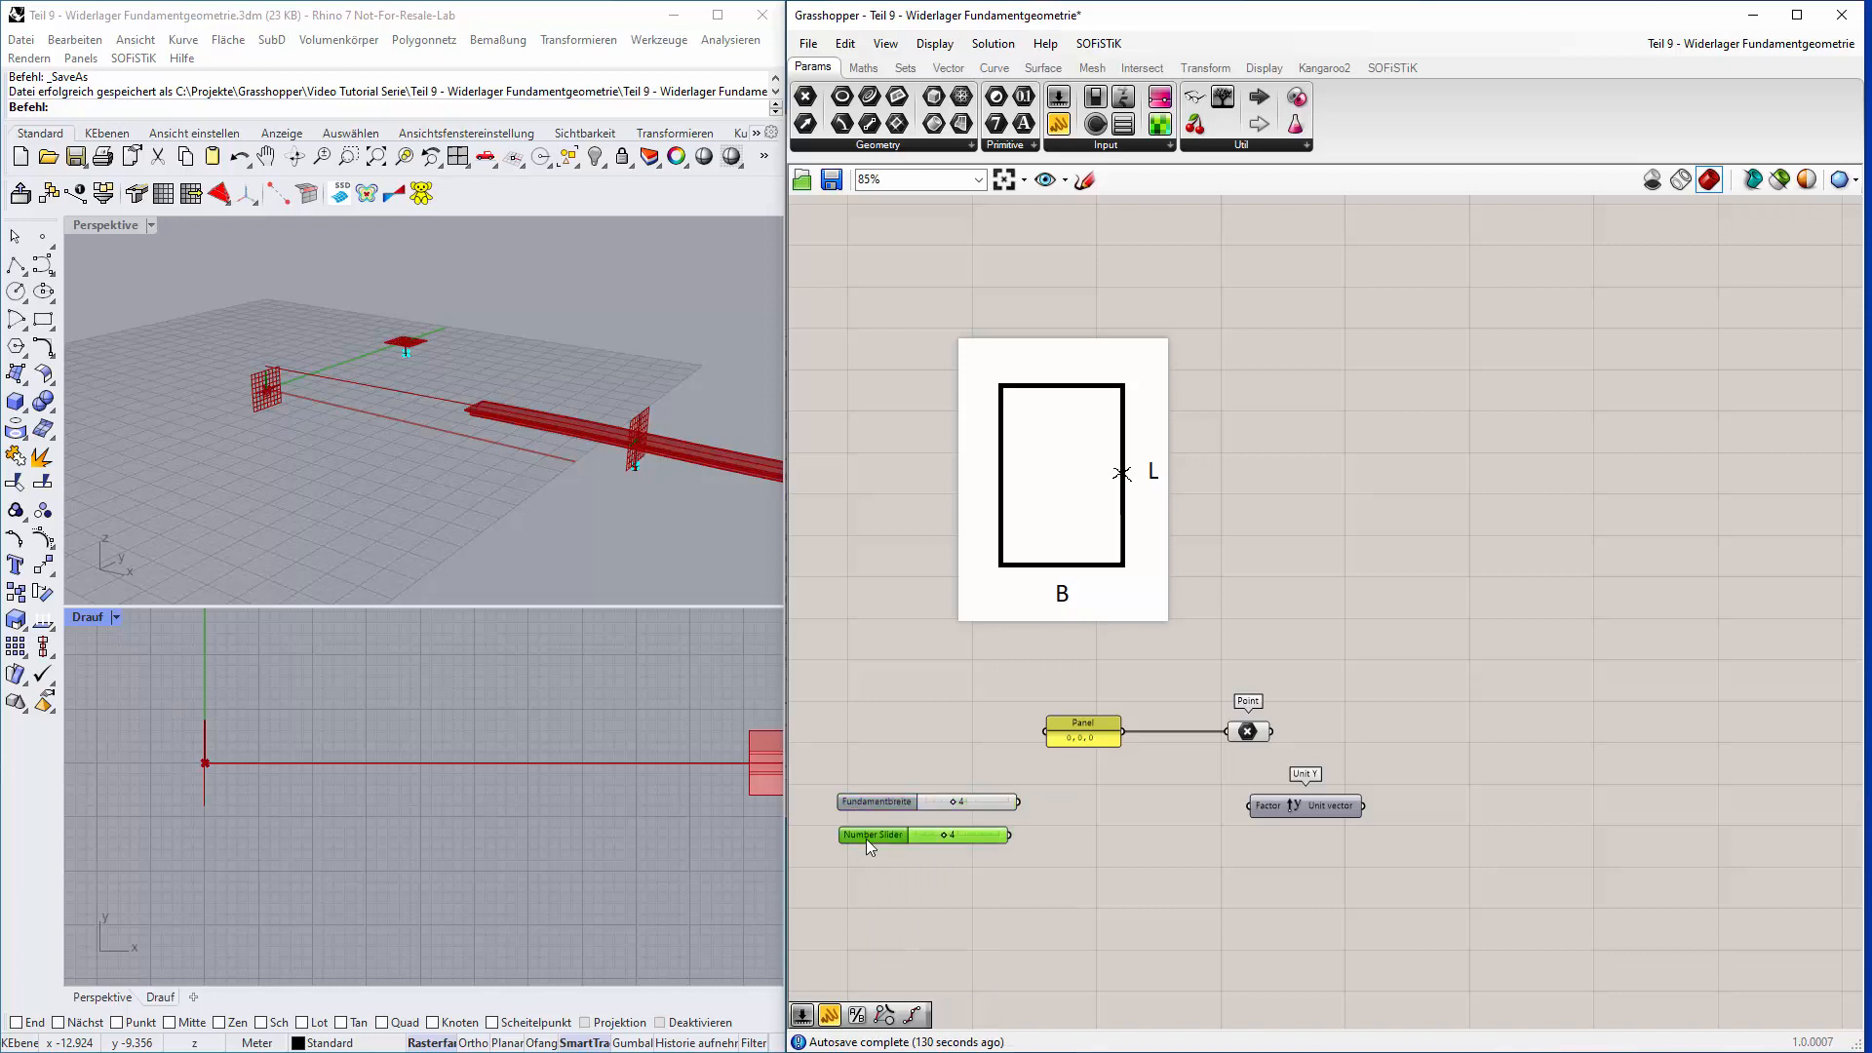
{"action": "right_click", "coordinate": [873, 831]}
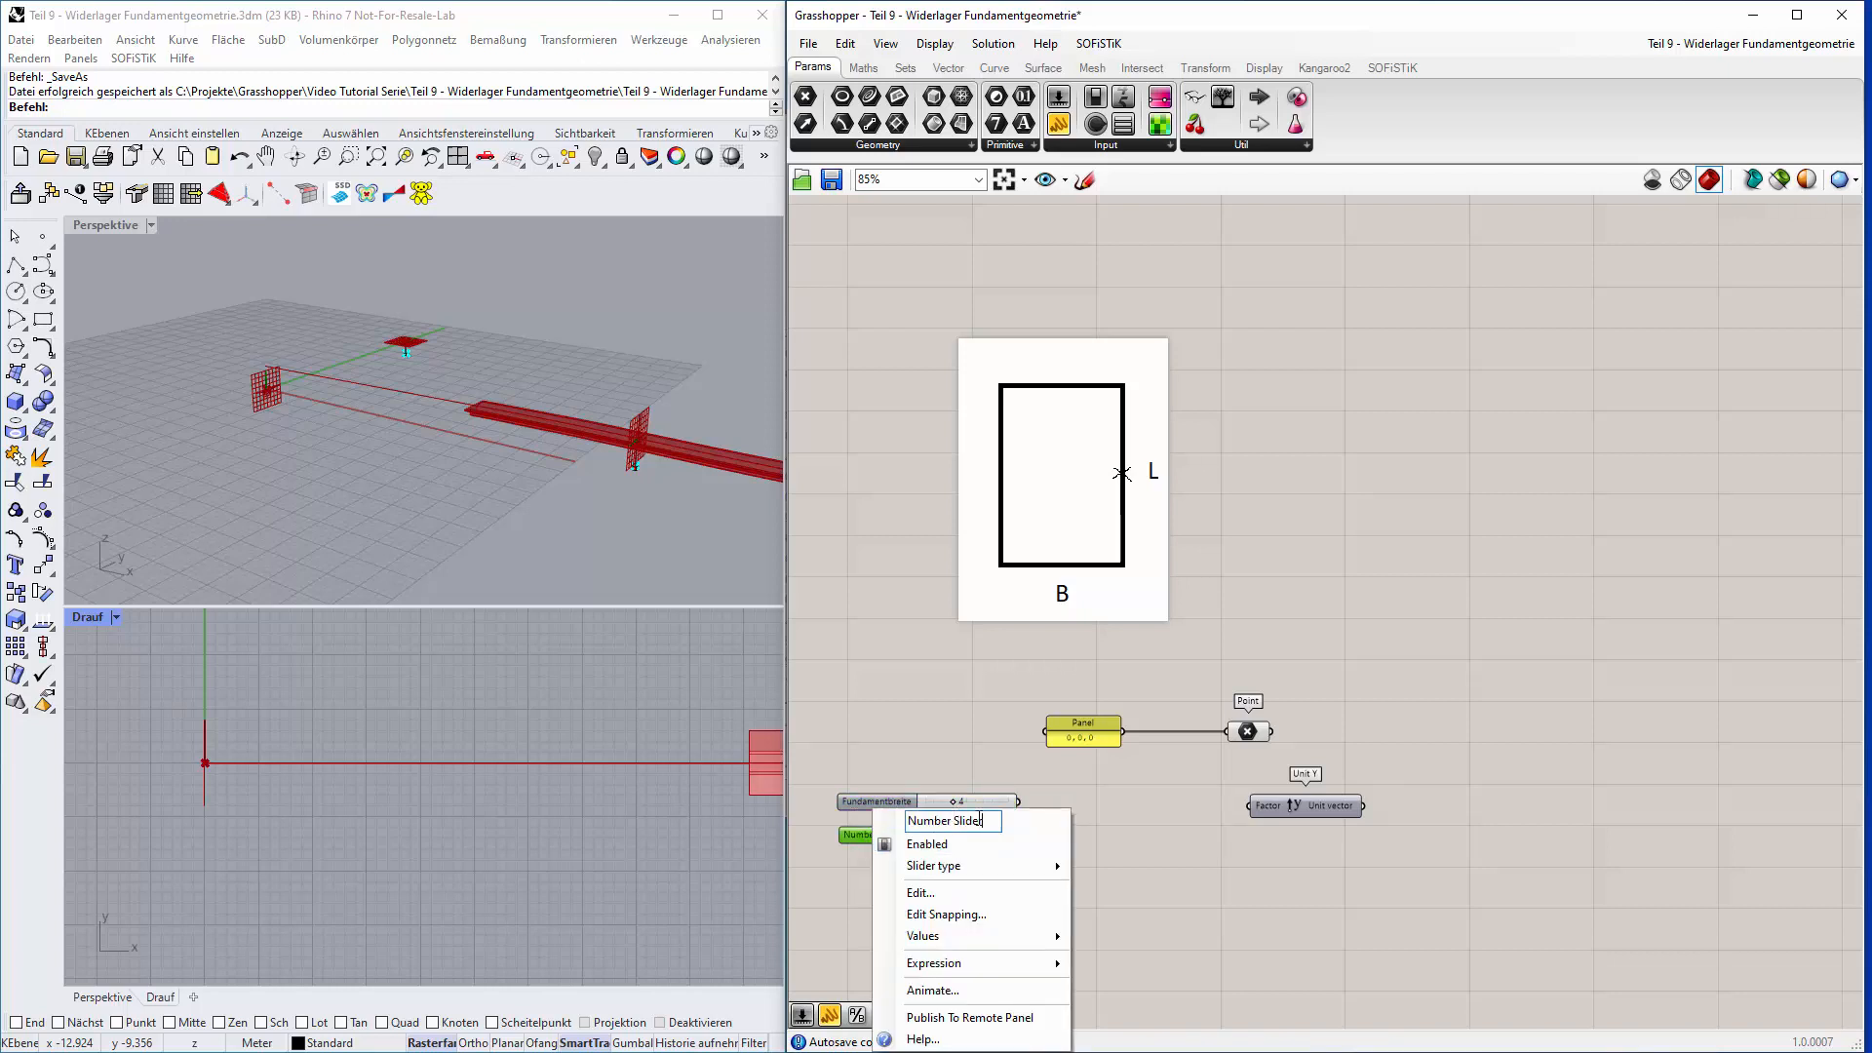
{"action": "key", "text": "ctrl+a"}
{"action": "type", "text": "Funda"}
{"action": "key", "text": "Return"}
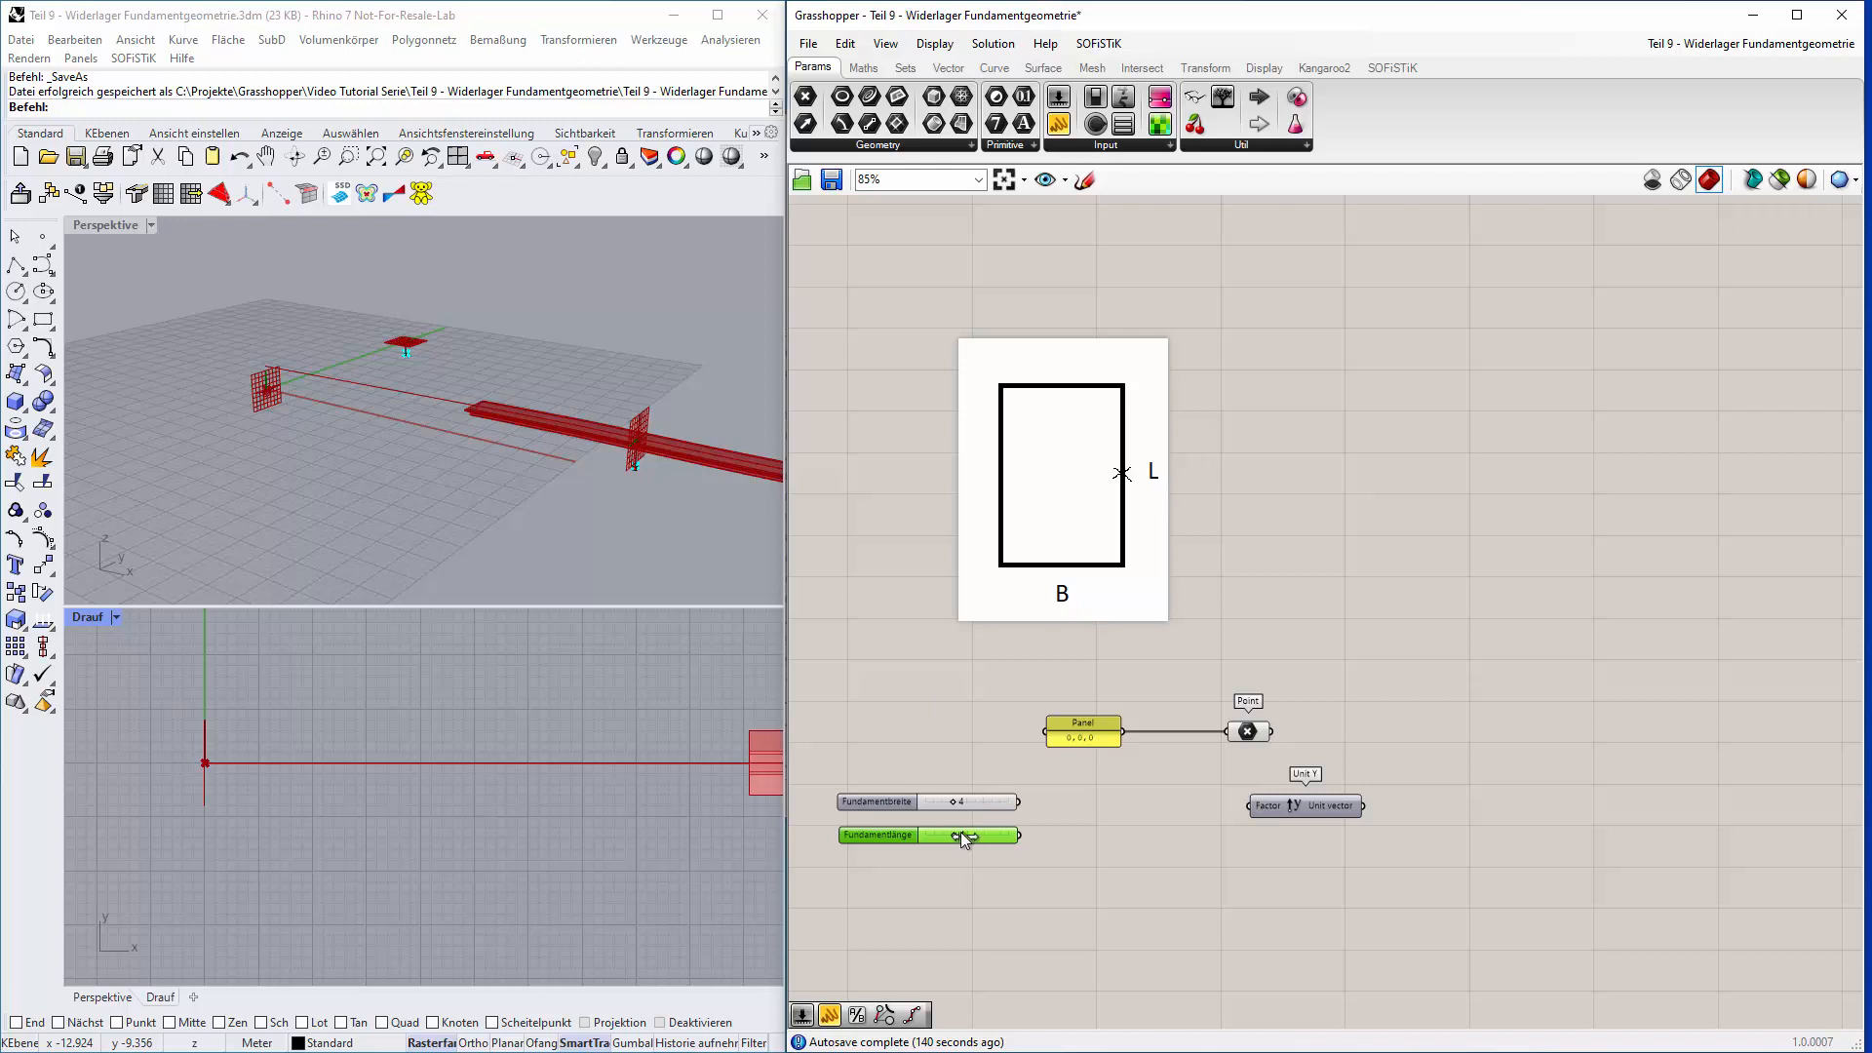
{"action": "left_click_drag", "start_coordinate": [960, 834], "coordinate": [983, 845]}
Add a Division component between the sliders and Unit Y, and wire the Fundamentlänge slider into its A input.
{"action": "left_click", "coordinate": [865, 68]}
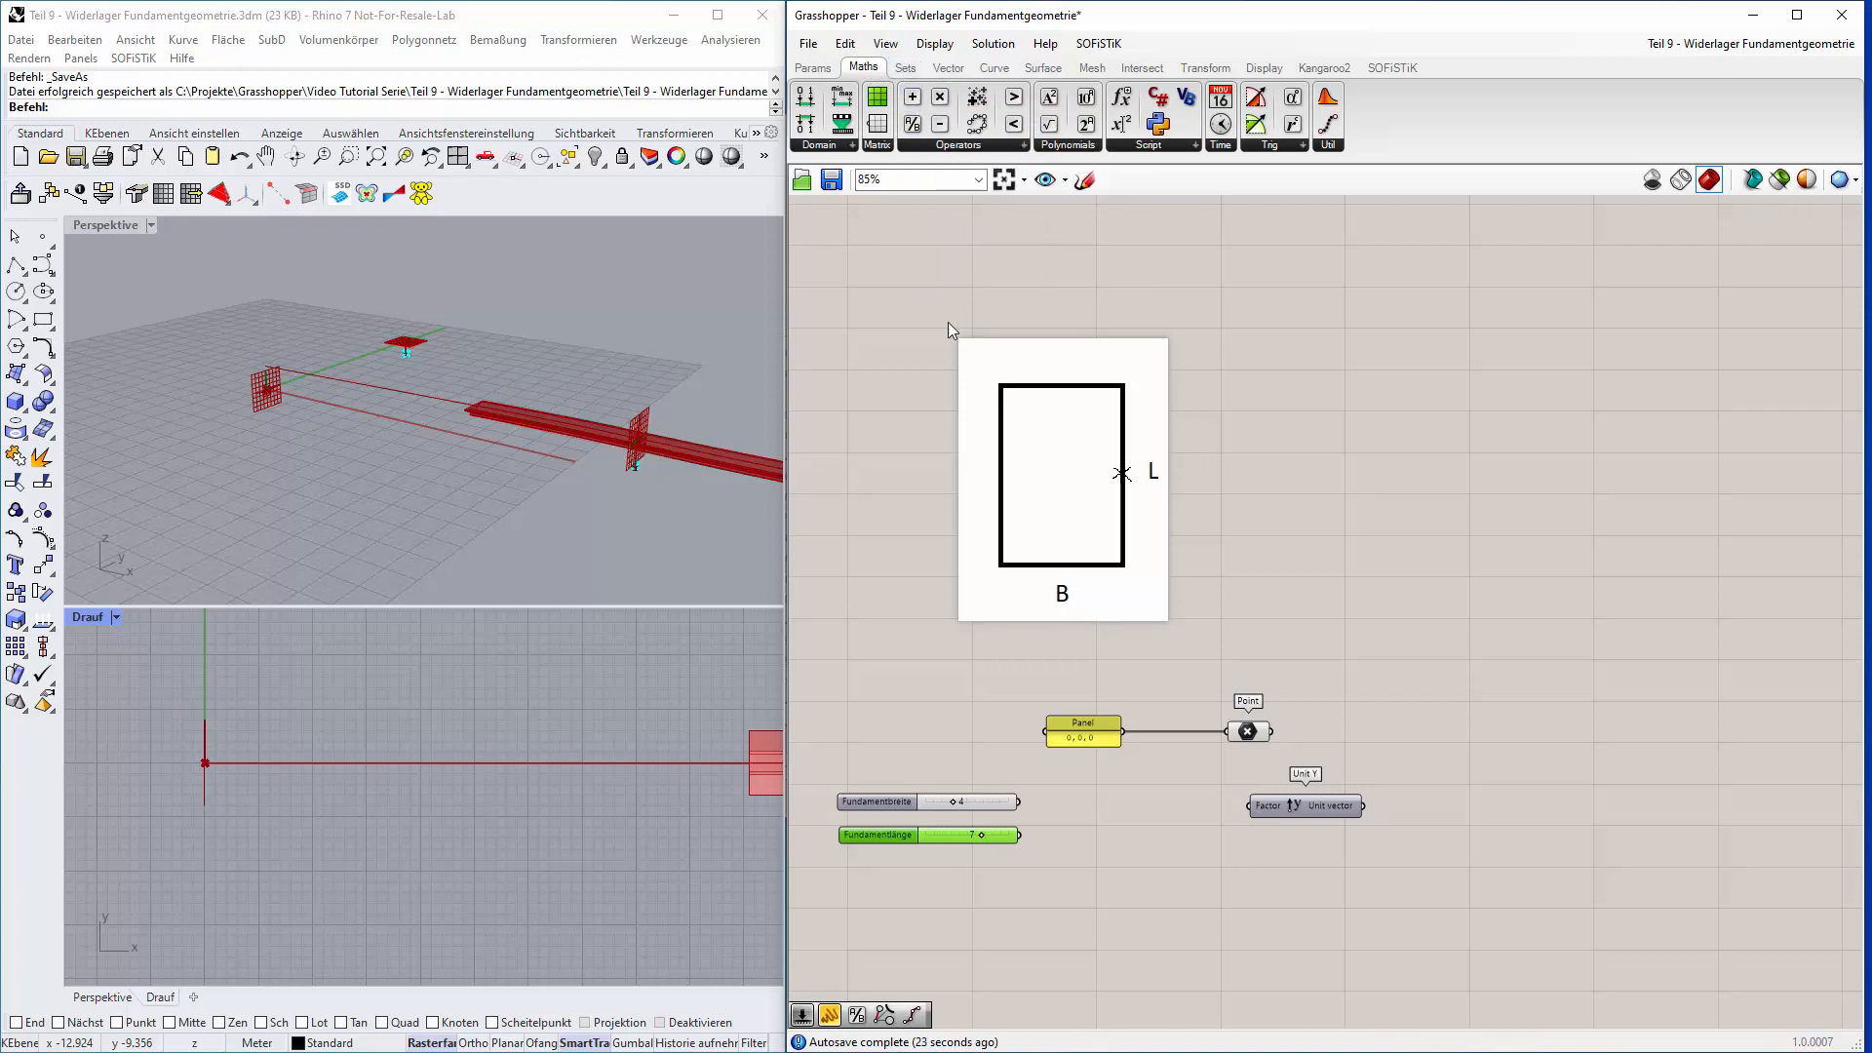
{"action": "left_click", "coordinate": [813, 67]}
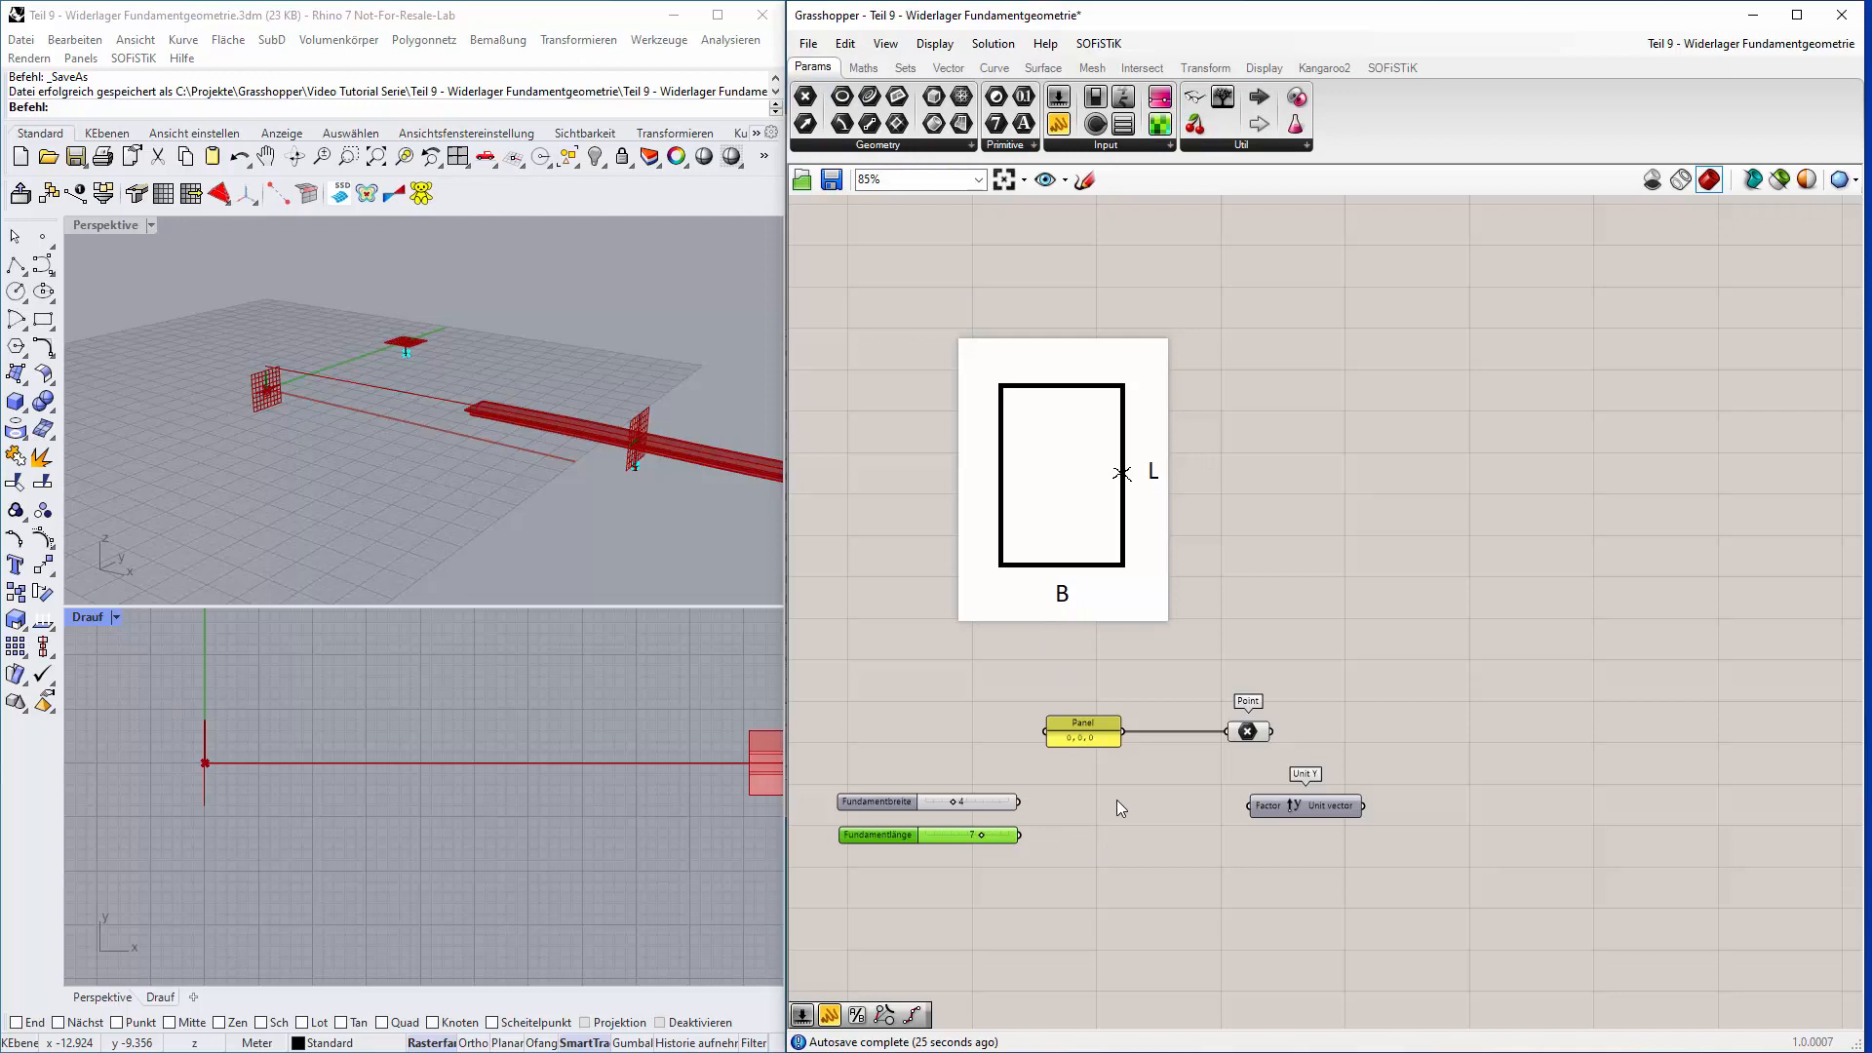
{"action": "left_click", "coordinate": [1120, 808]}
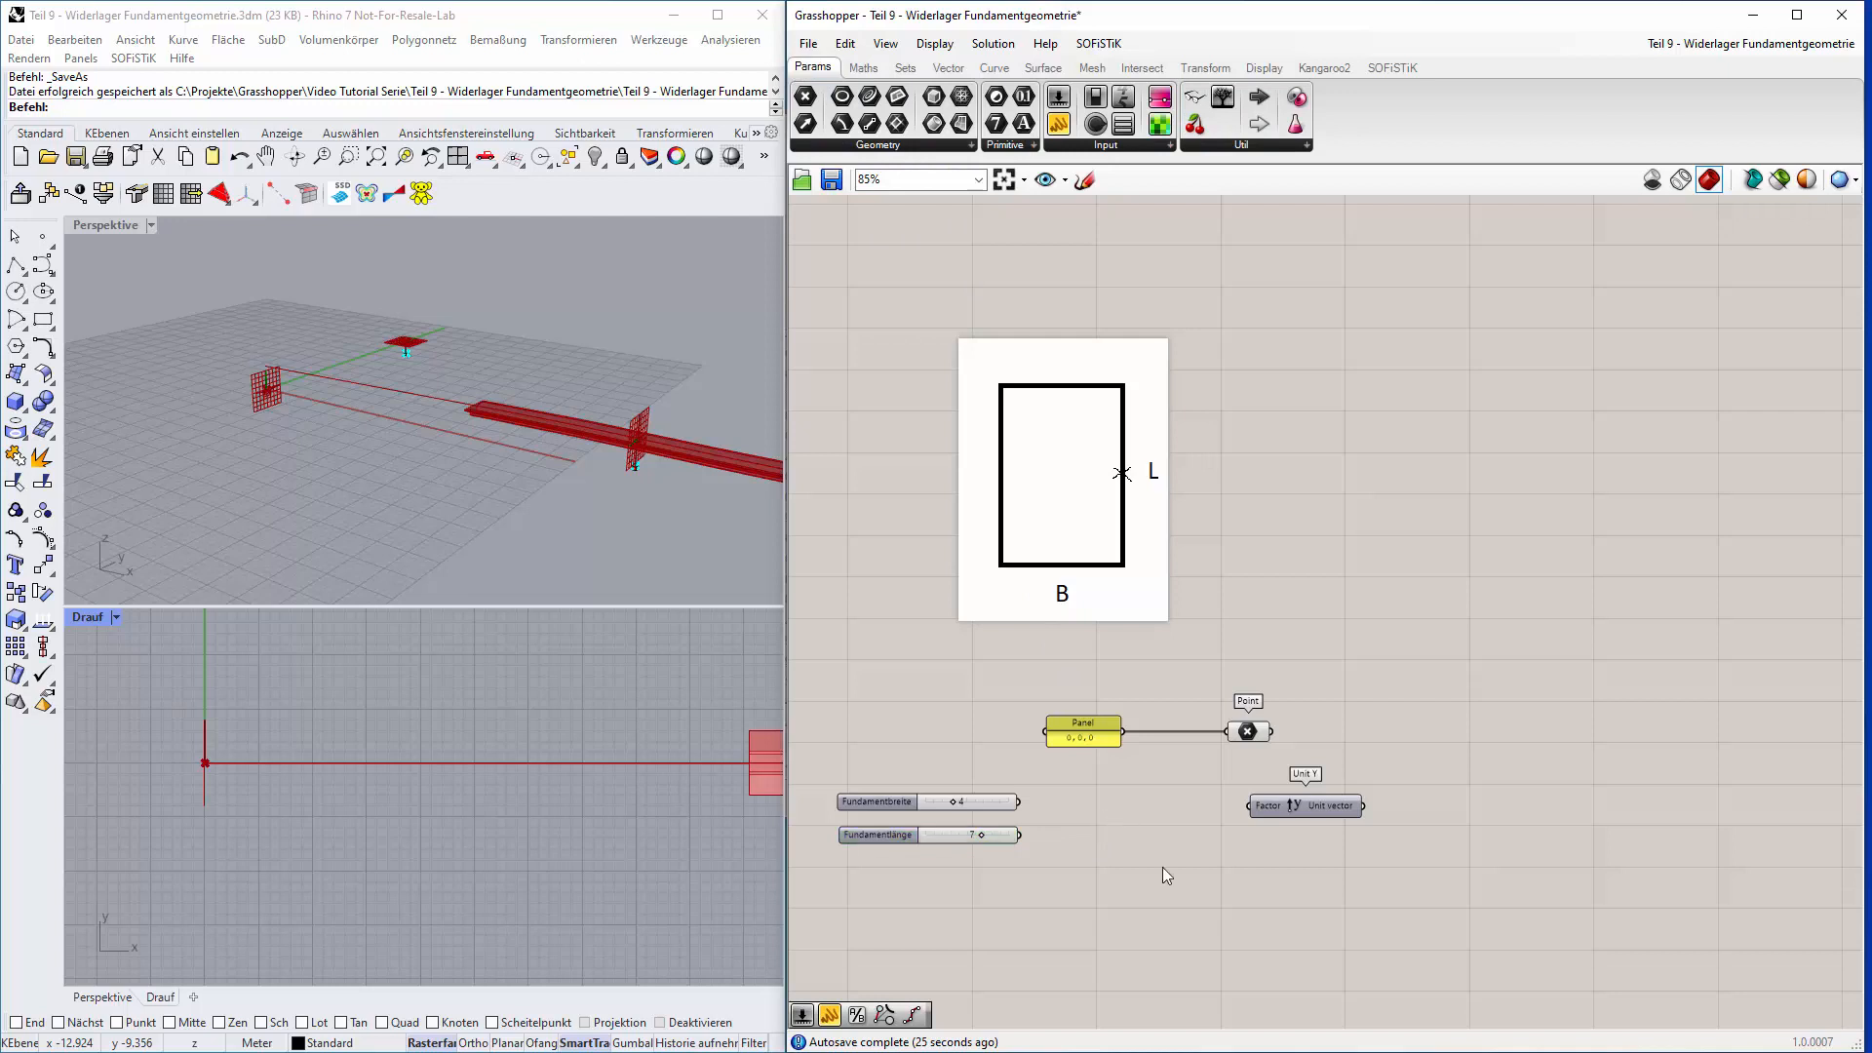
{"action": "double_click", "coordinate": [1115, 827]}
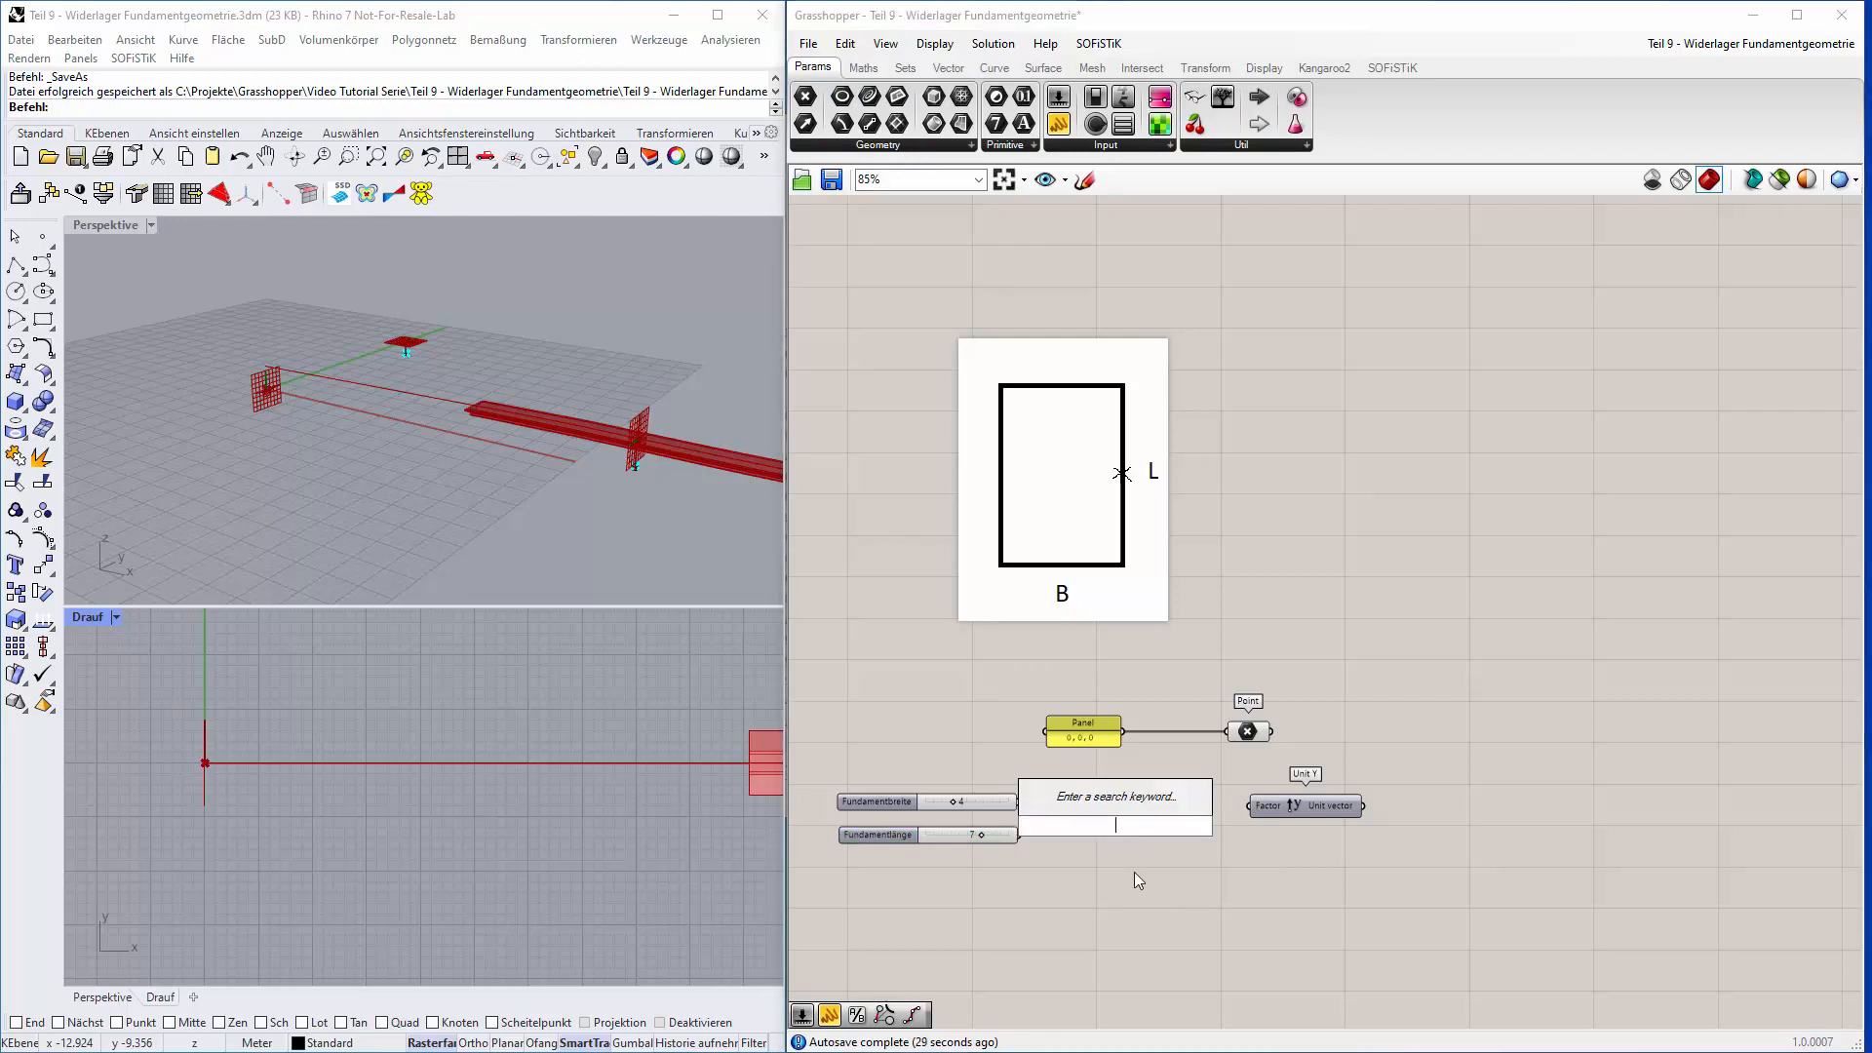
{"action": "type", "text": "/"}
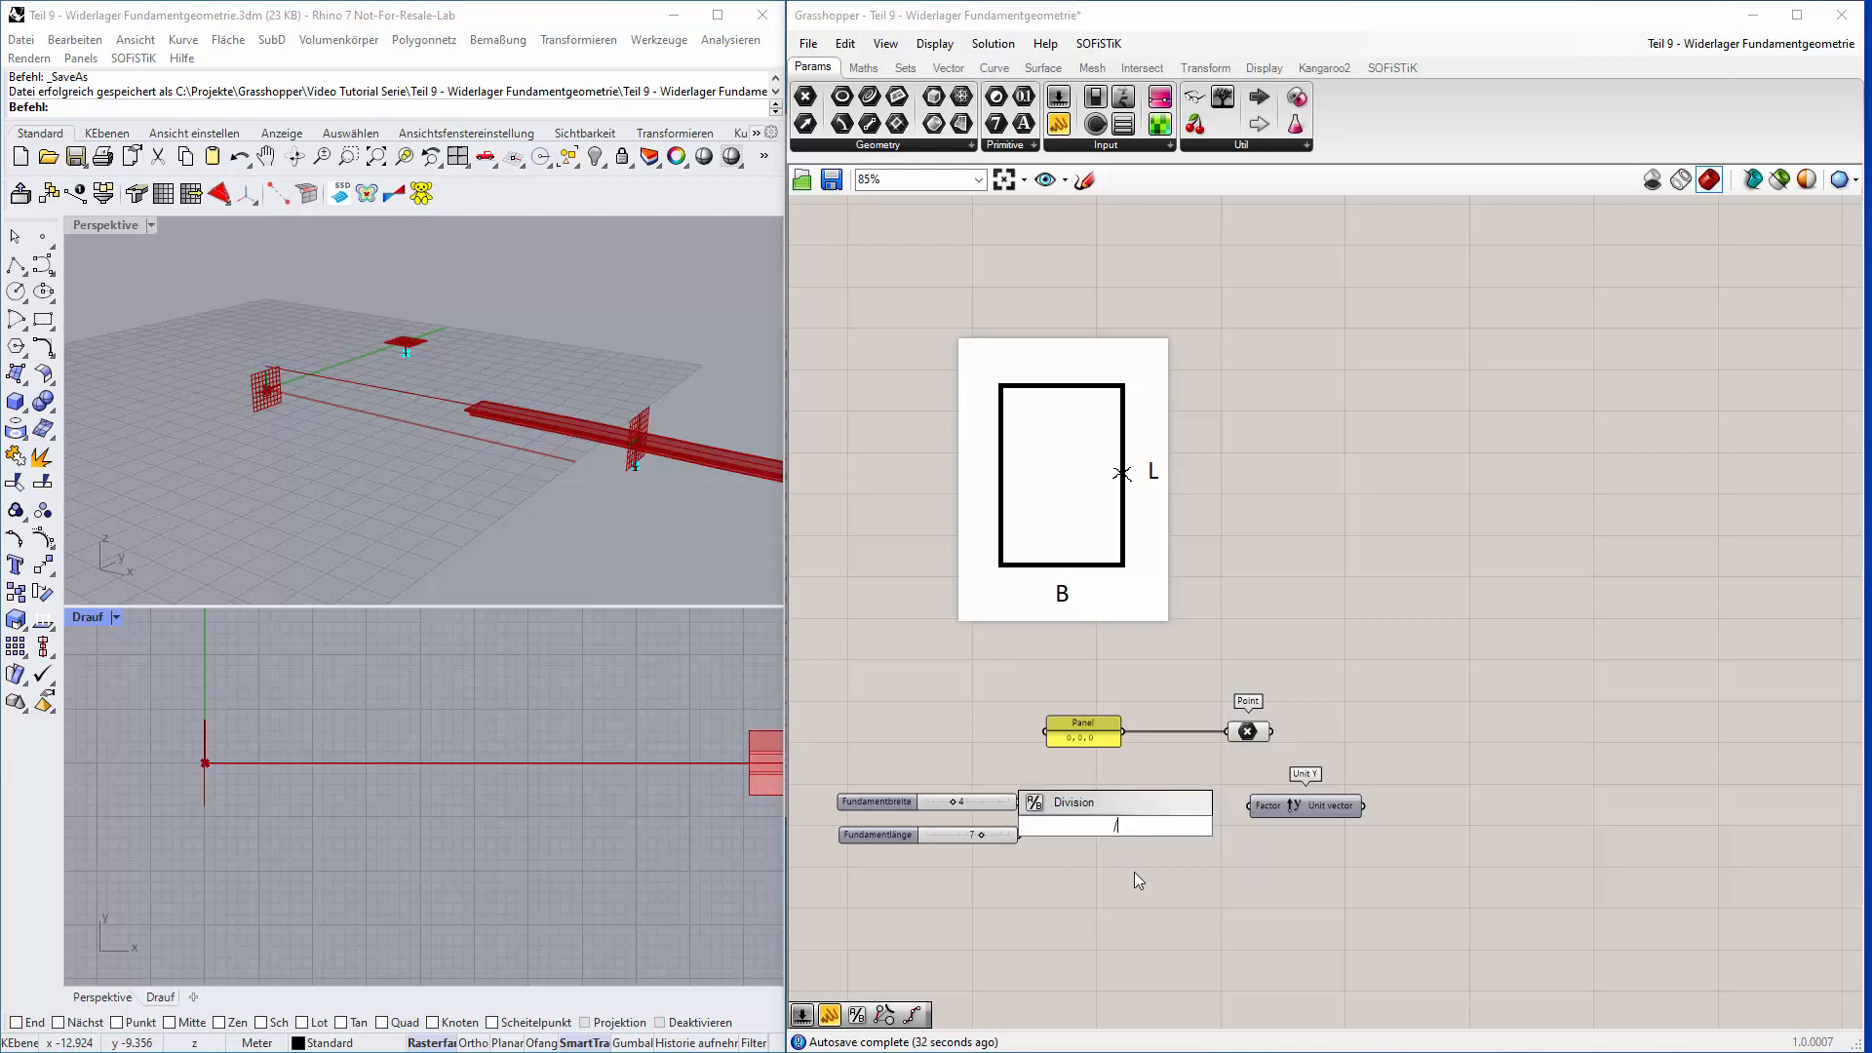
{"action": "key", "text": "Return"}
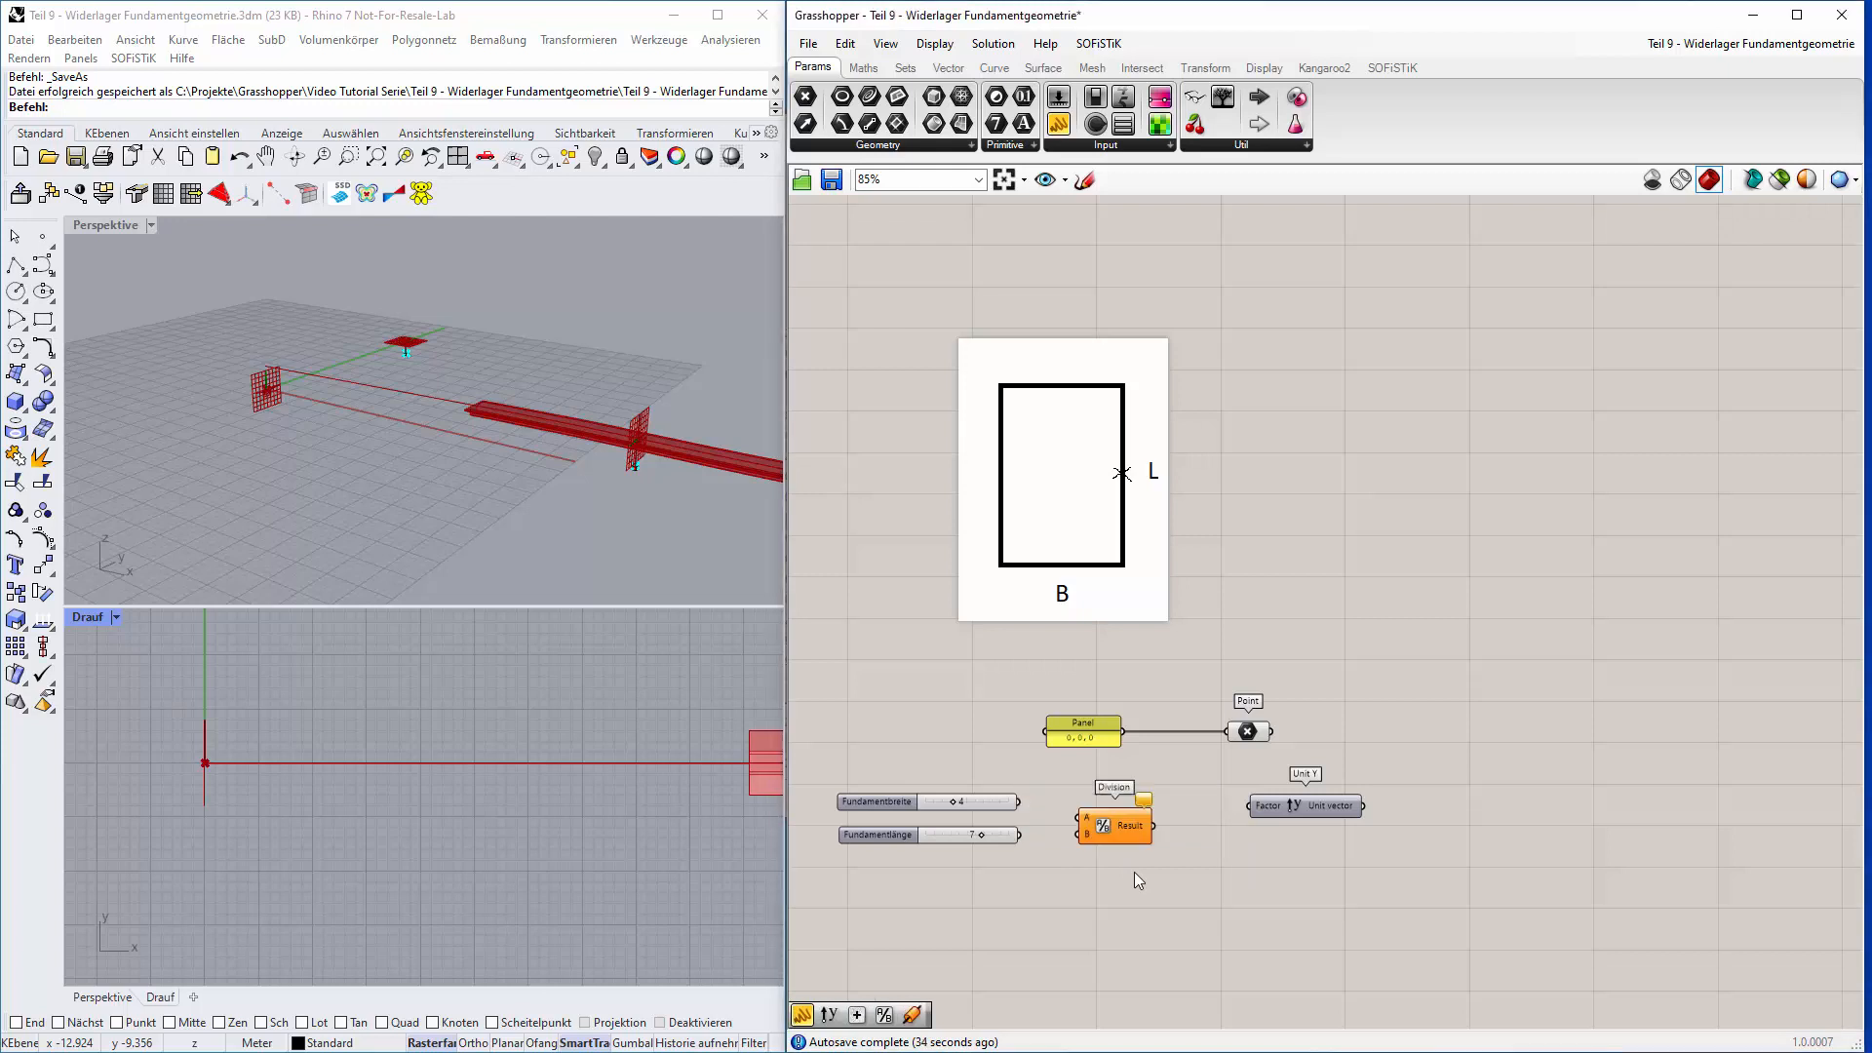
{"action": "left_click_drag", "start_coordinate": [1132, 826], "coordinate": [1139, 815]}
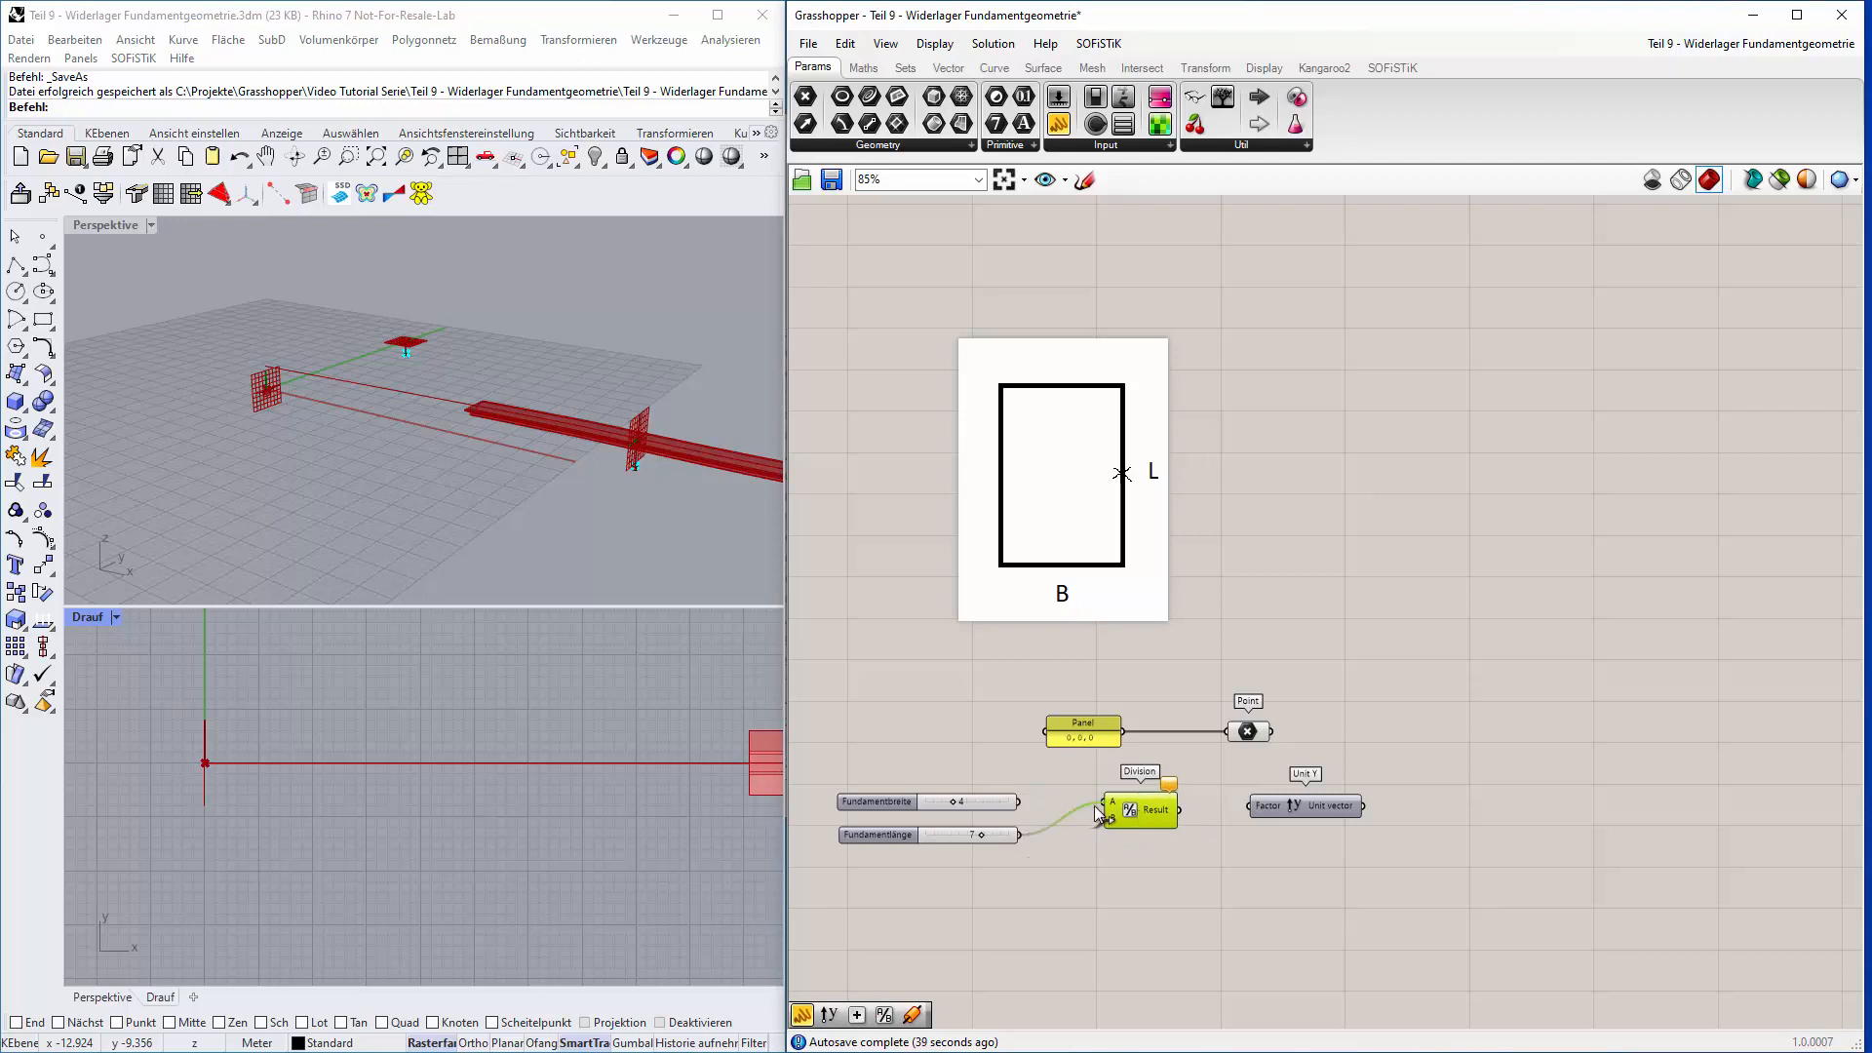
{"action": "left_click_drag", "start_coordinate": [1094, 805], "coordinate": [1104, 802]}
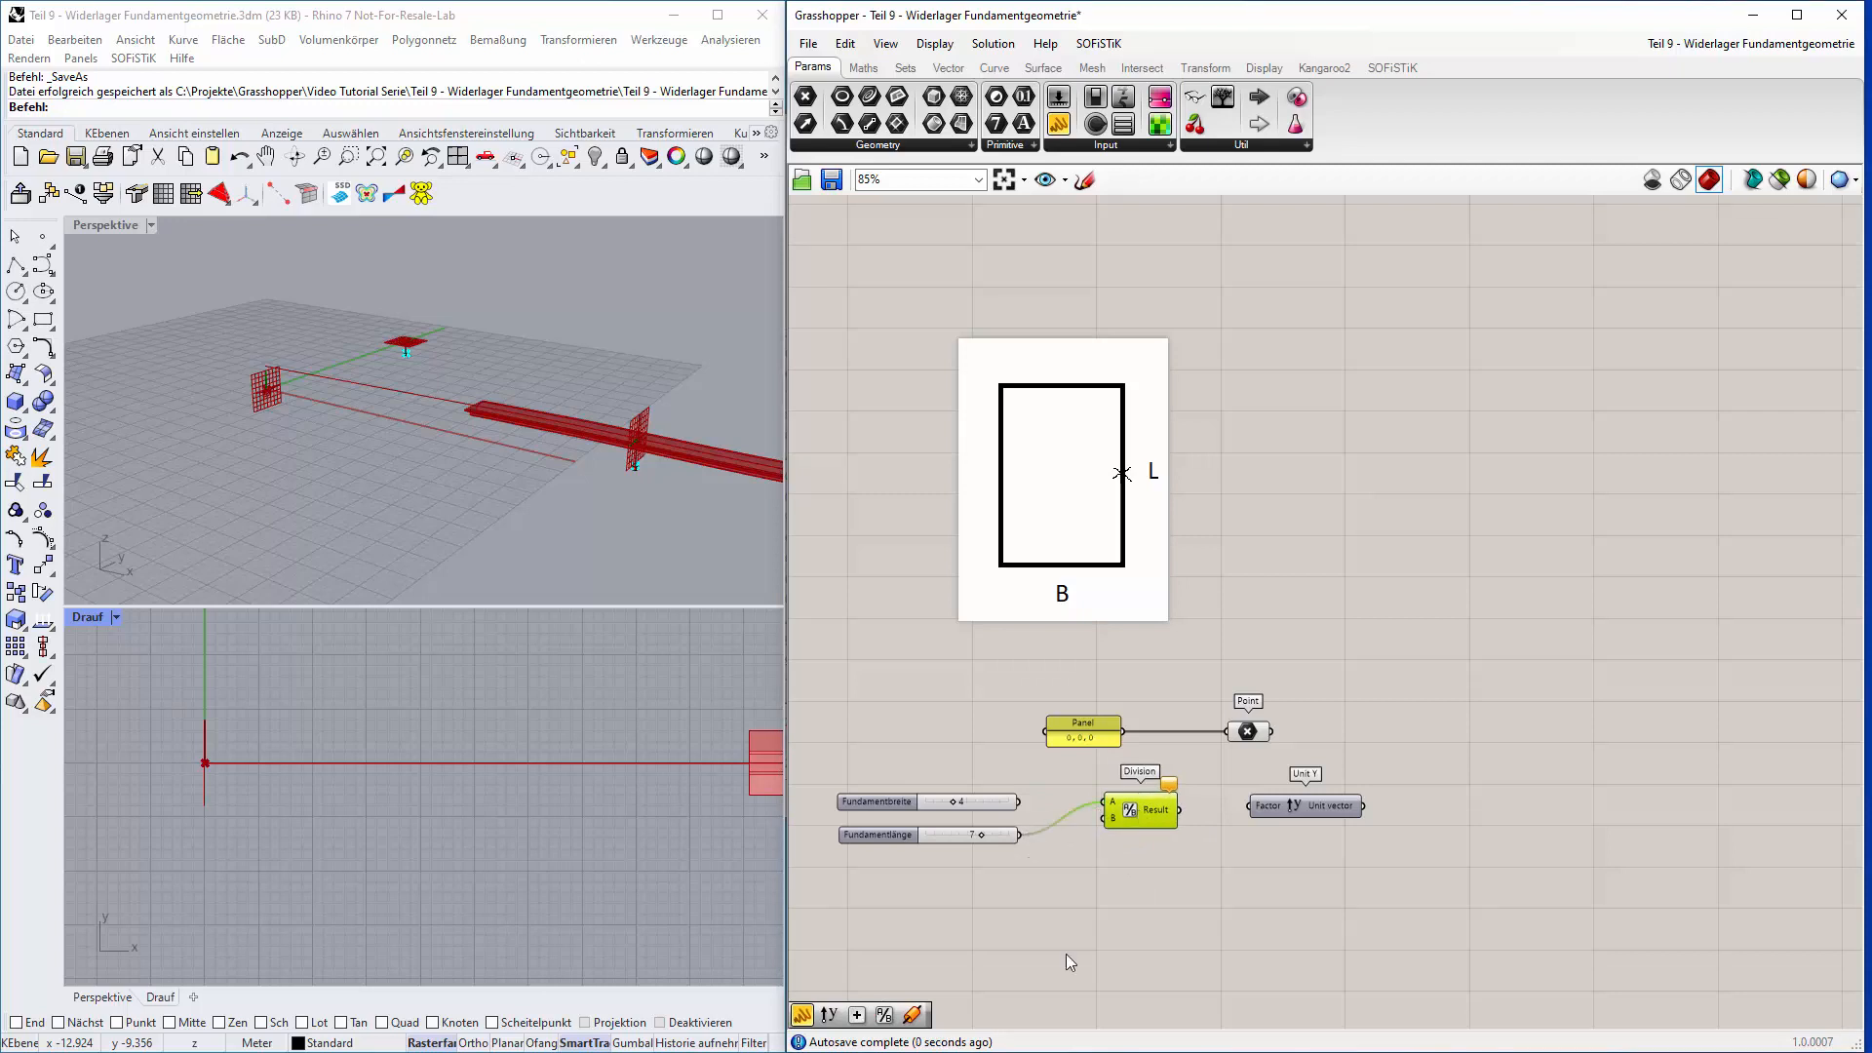
Set the Division component's B input so it halves the Fundamentlänge, and wire its Result into the Unit Y Factor input.
{"action": "right_click", "coordinate": [1114, 819]}
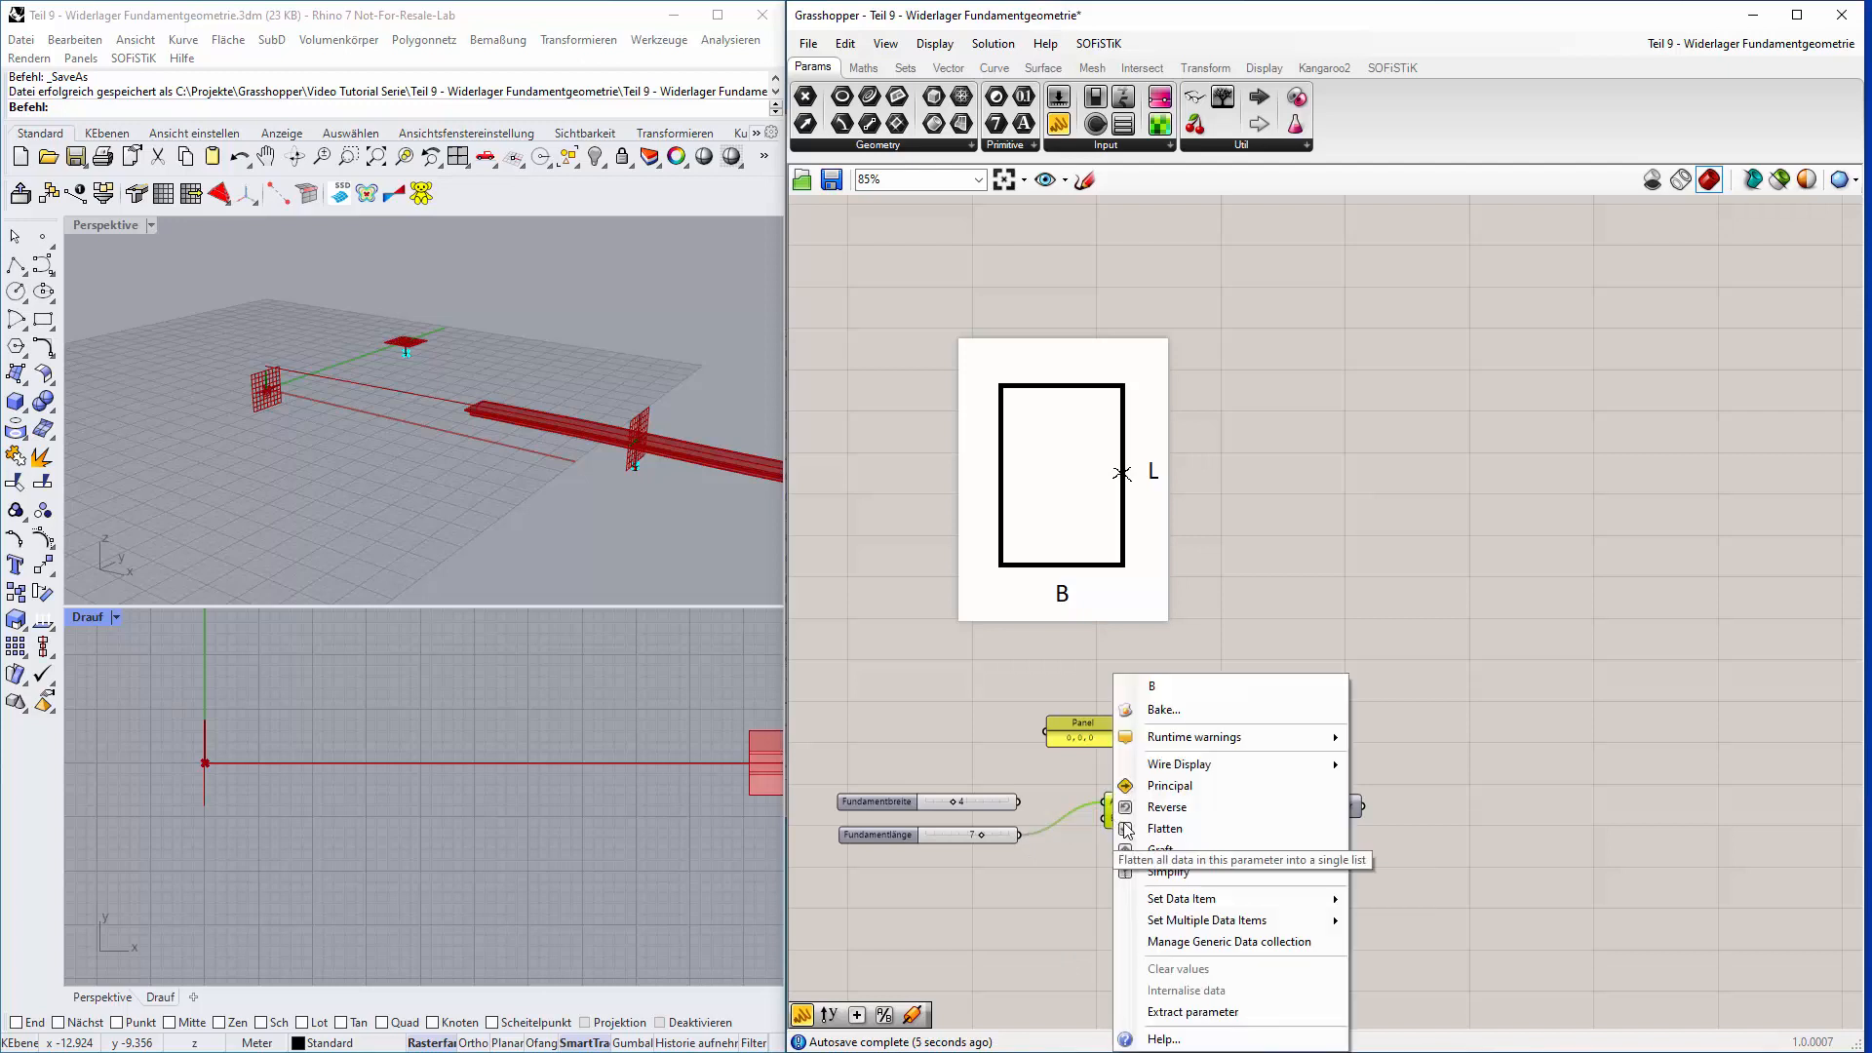
{"action": "mouse_move", "coordinate": [1233, 901]}
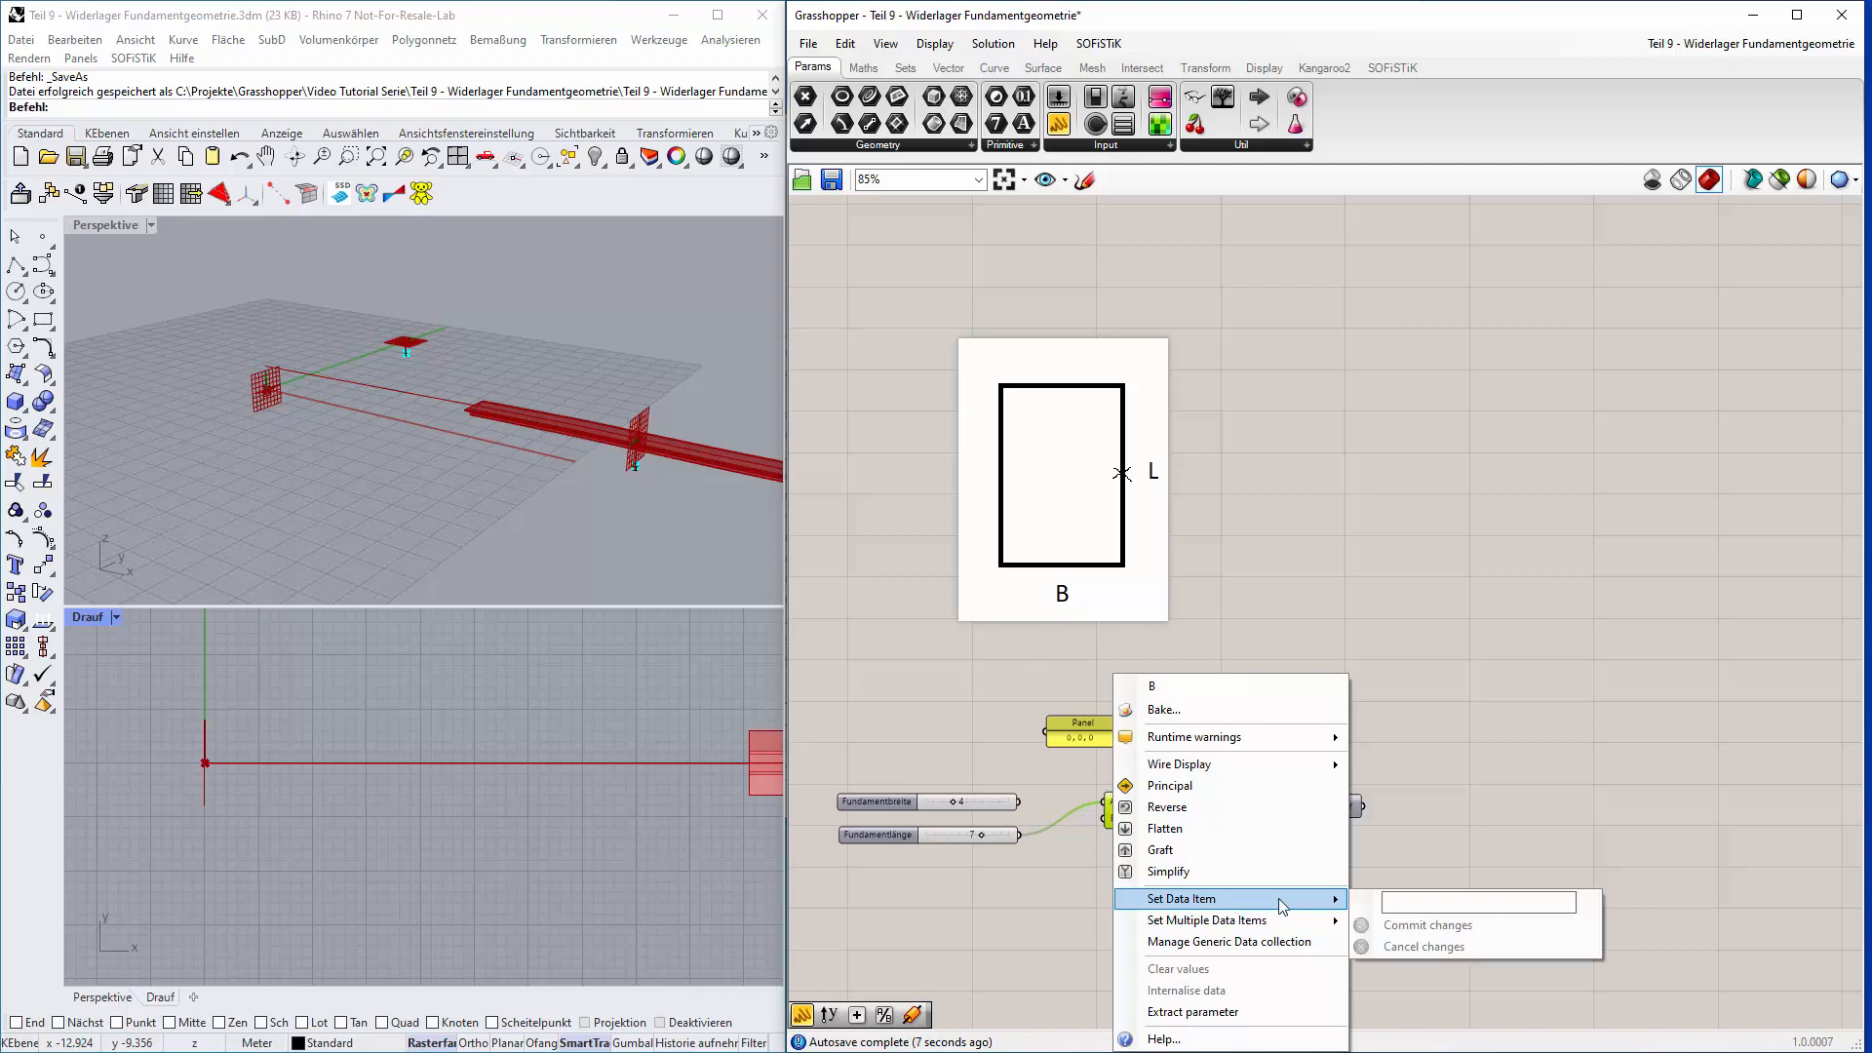
{"action": "left_click", "coordinate": [1400, 903]}
{"action": "left_click", "coordinate": [1398, 922]}
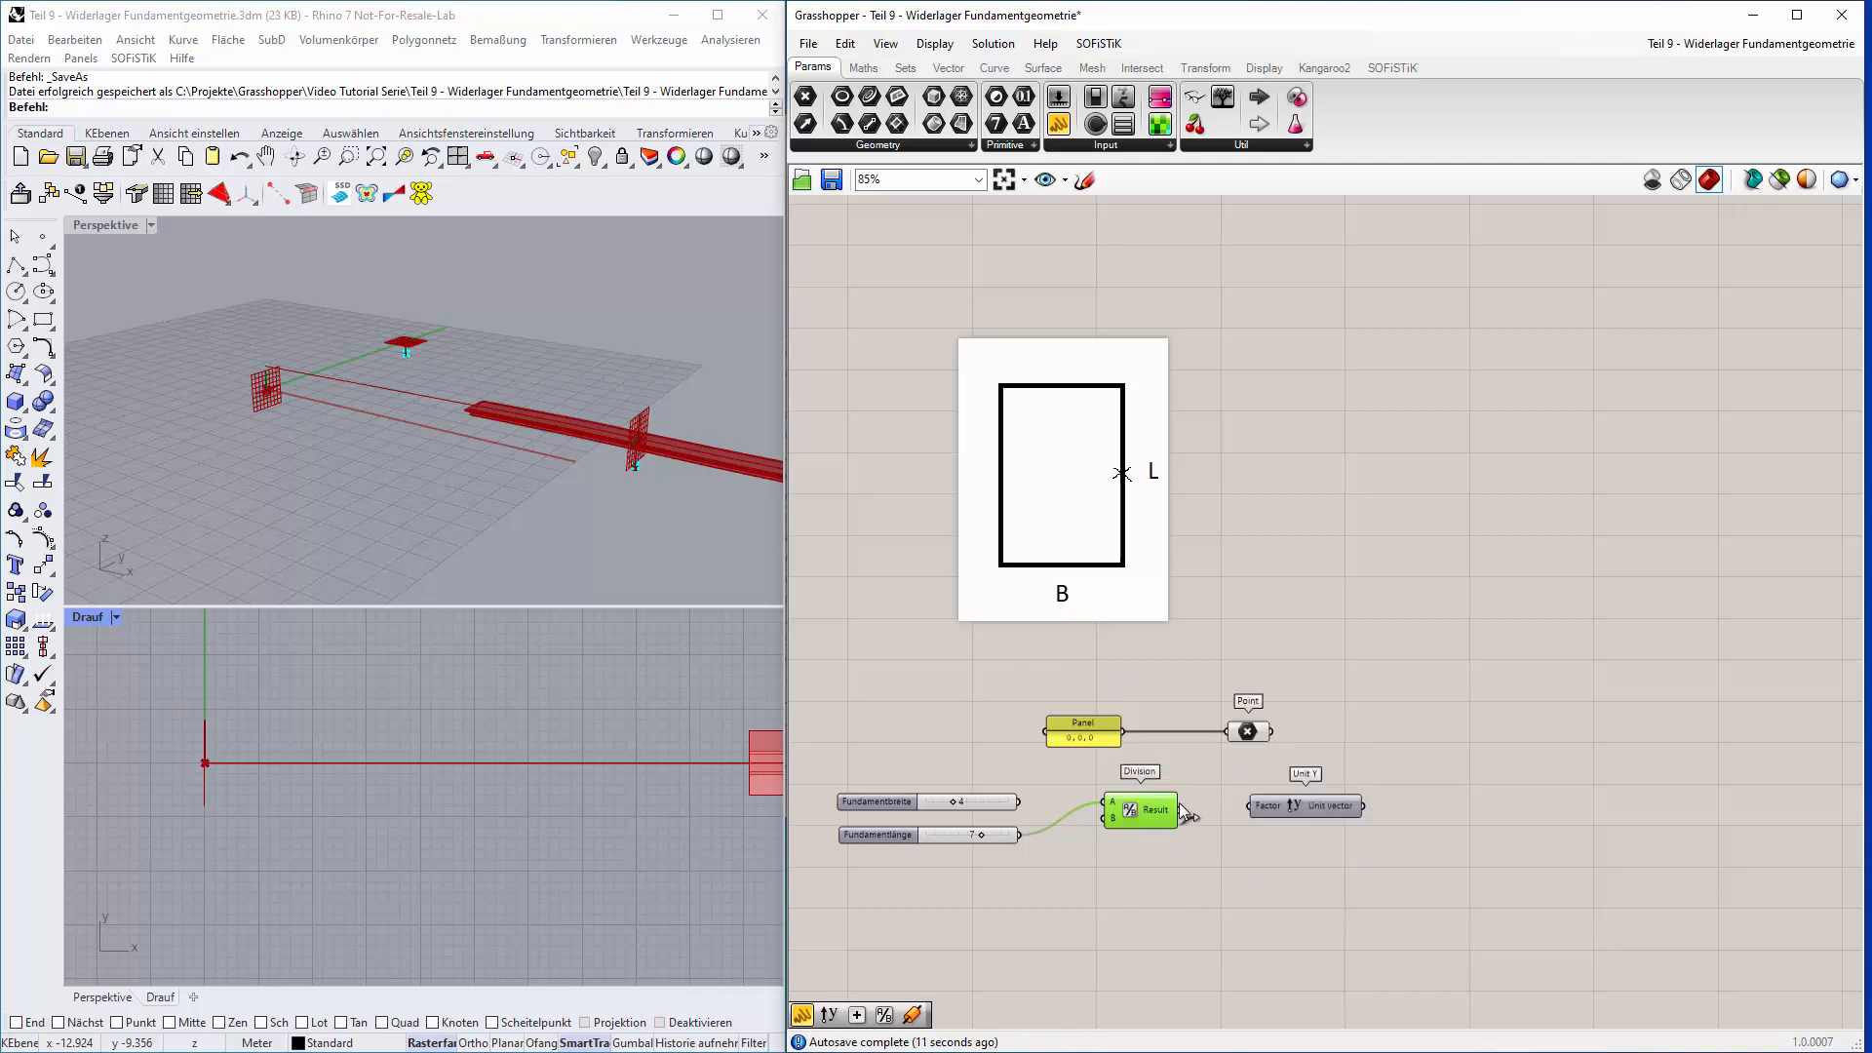
{"action": "left_click_drag", "start_coordinate": [1248, 807], "coordinate": [1330, 897]}
{"action": "left_click_drag", "start_coordinate": [1244, 806], "coordinate": [1268, 816]}
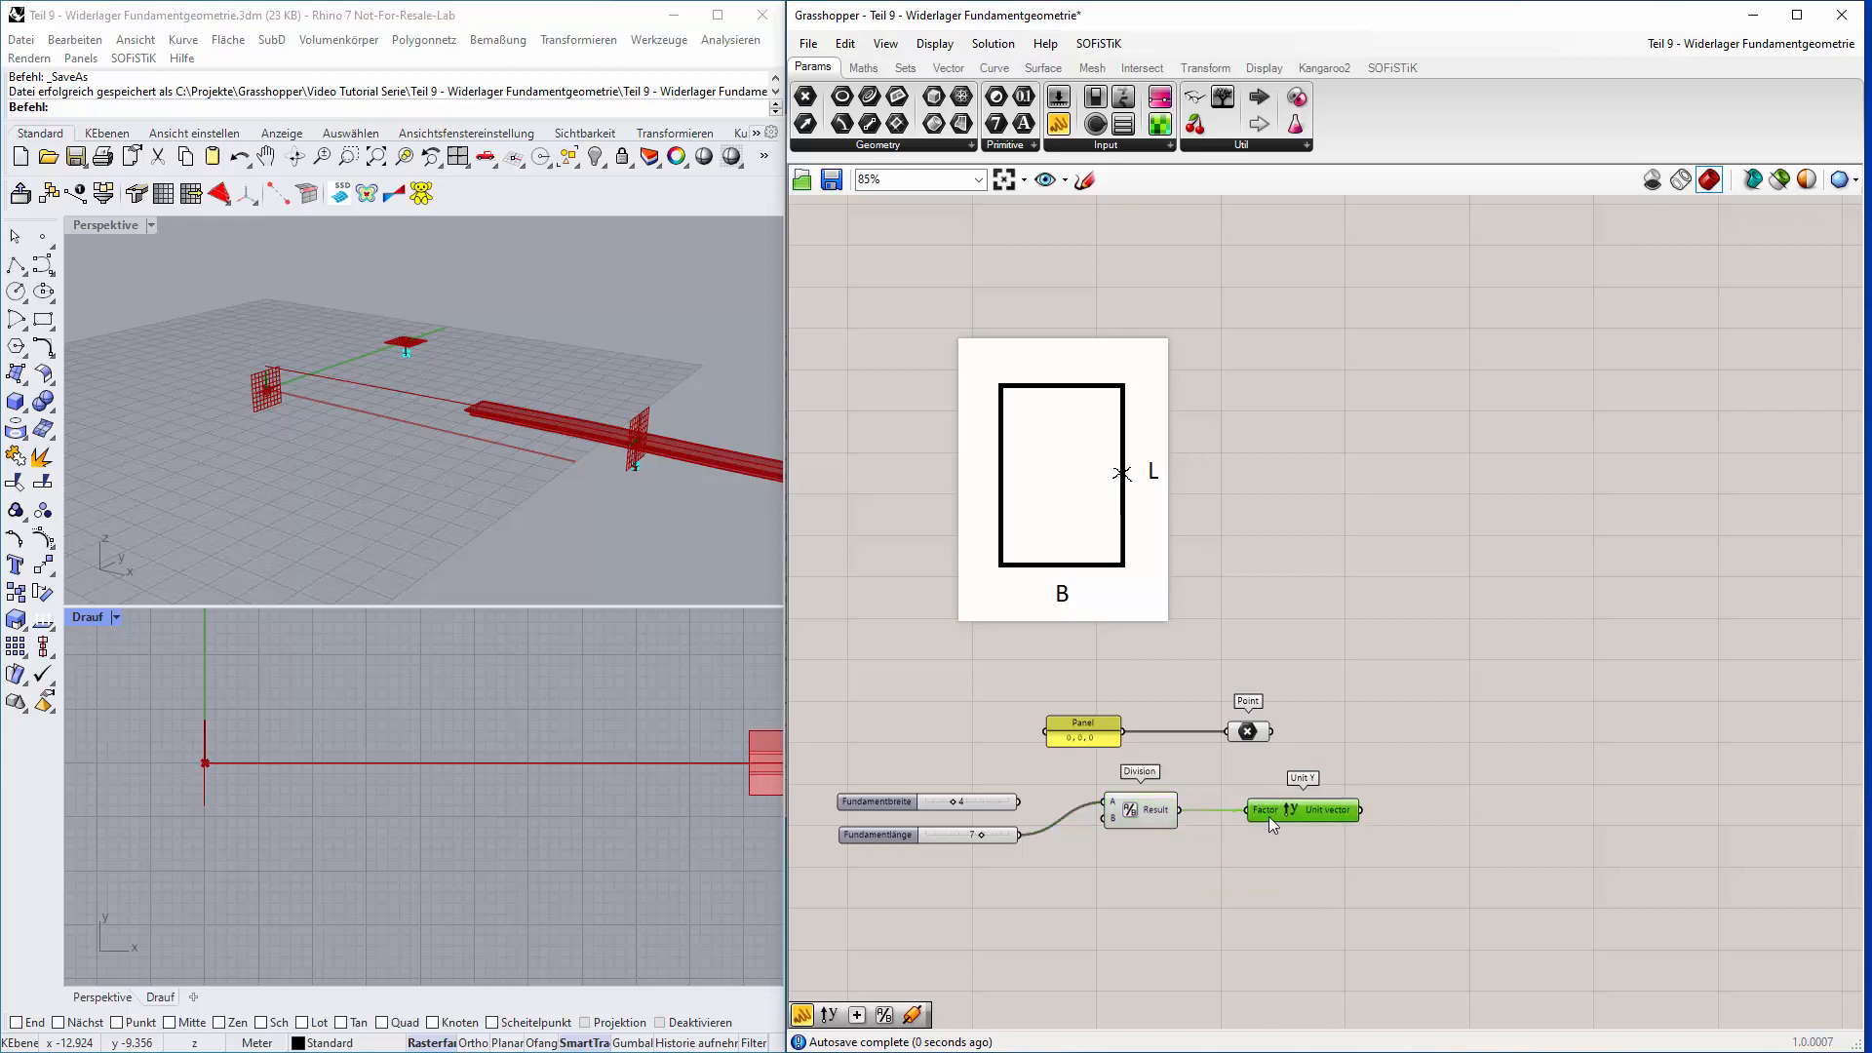
Check the Unit Y vector output in a temporary panel wired to it, and delete the panel.
{"action": "left_click", "coordinate": [1466, 800]}
{"action": "double_click", "coordinate": [1467, 798]}
{"action": "type", "text": "panel"}
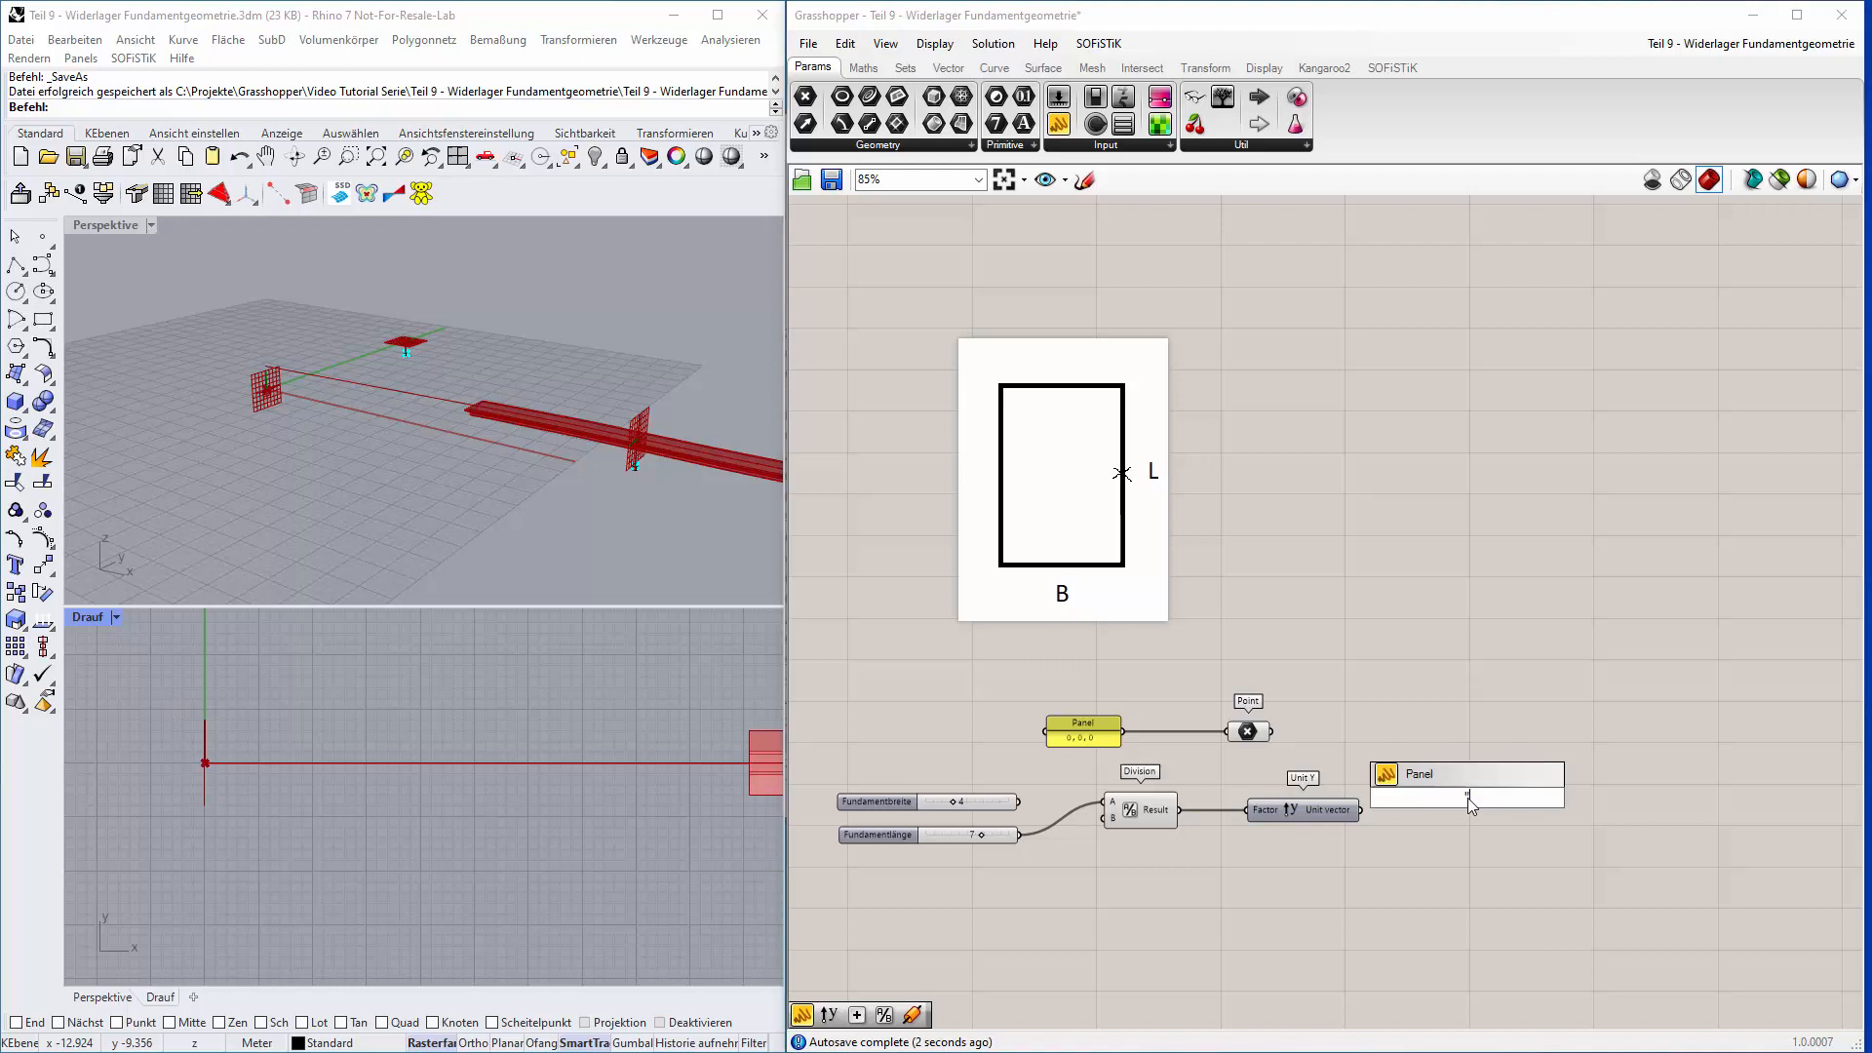
{"action": "left_click", "coordinate": [1390, 818]}
{"action": "left_click_drag", "start_coordinate": [1363, 809], "coordinate": [1403, 800]}
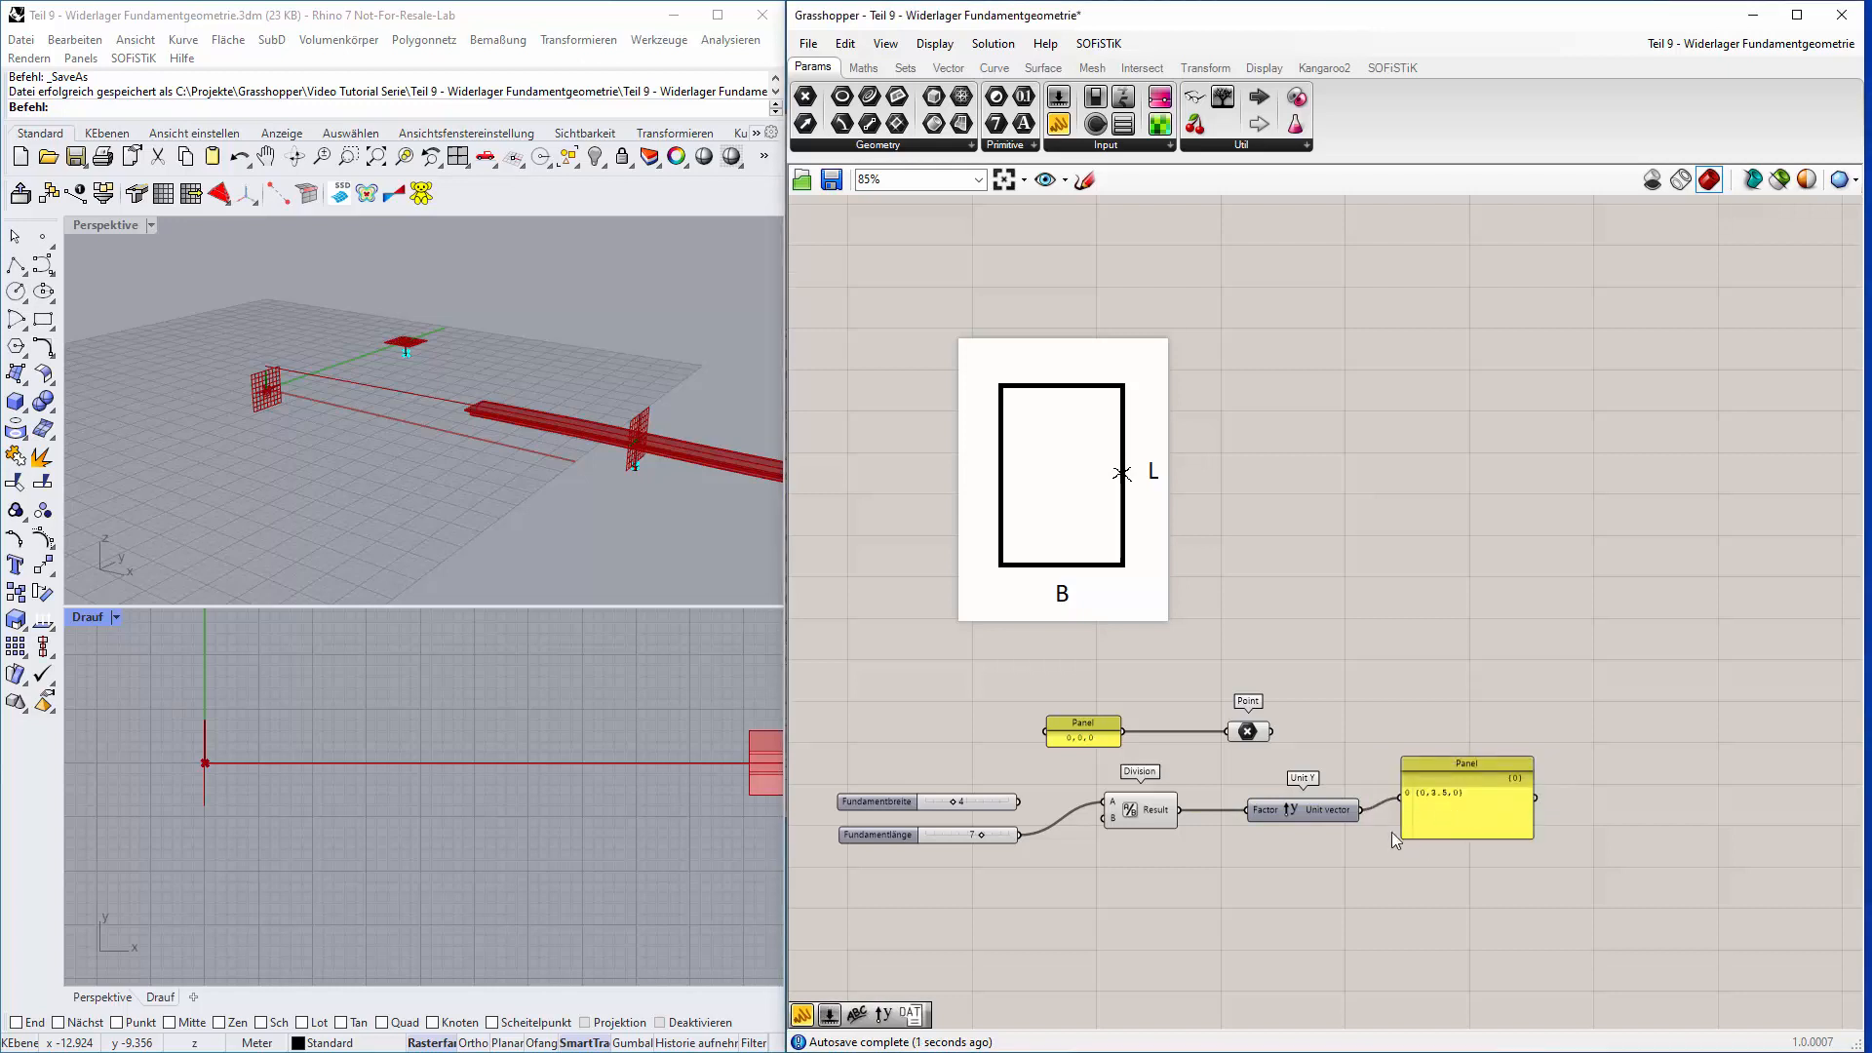
{"action": "scroll", "coordinate": [1390, 832], "scroll_direction": "up", "scroll_amount": 2}
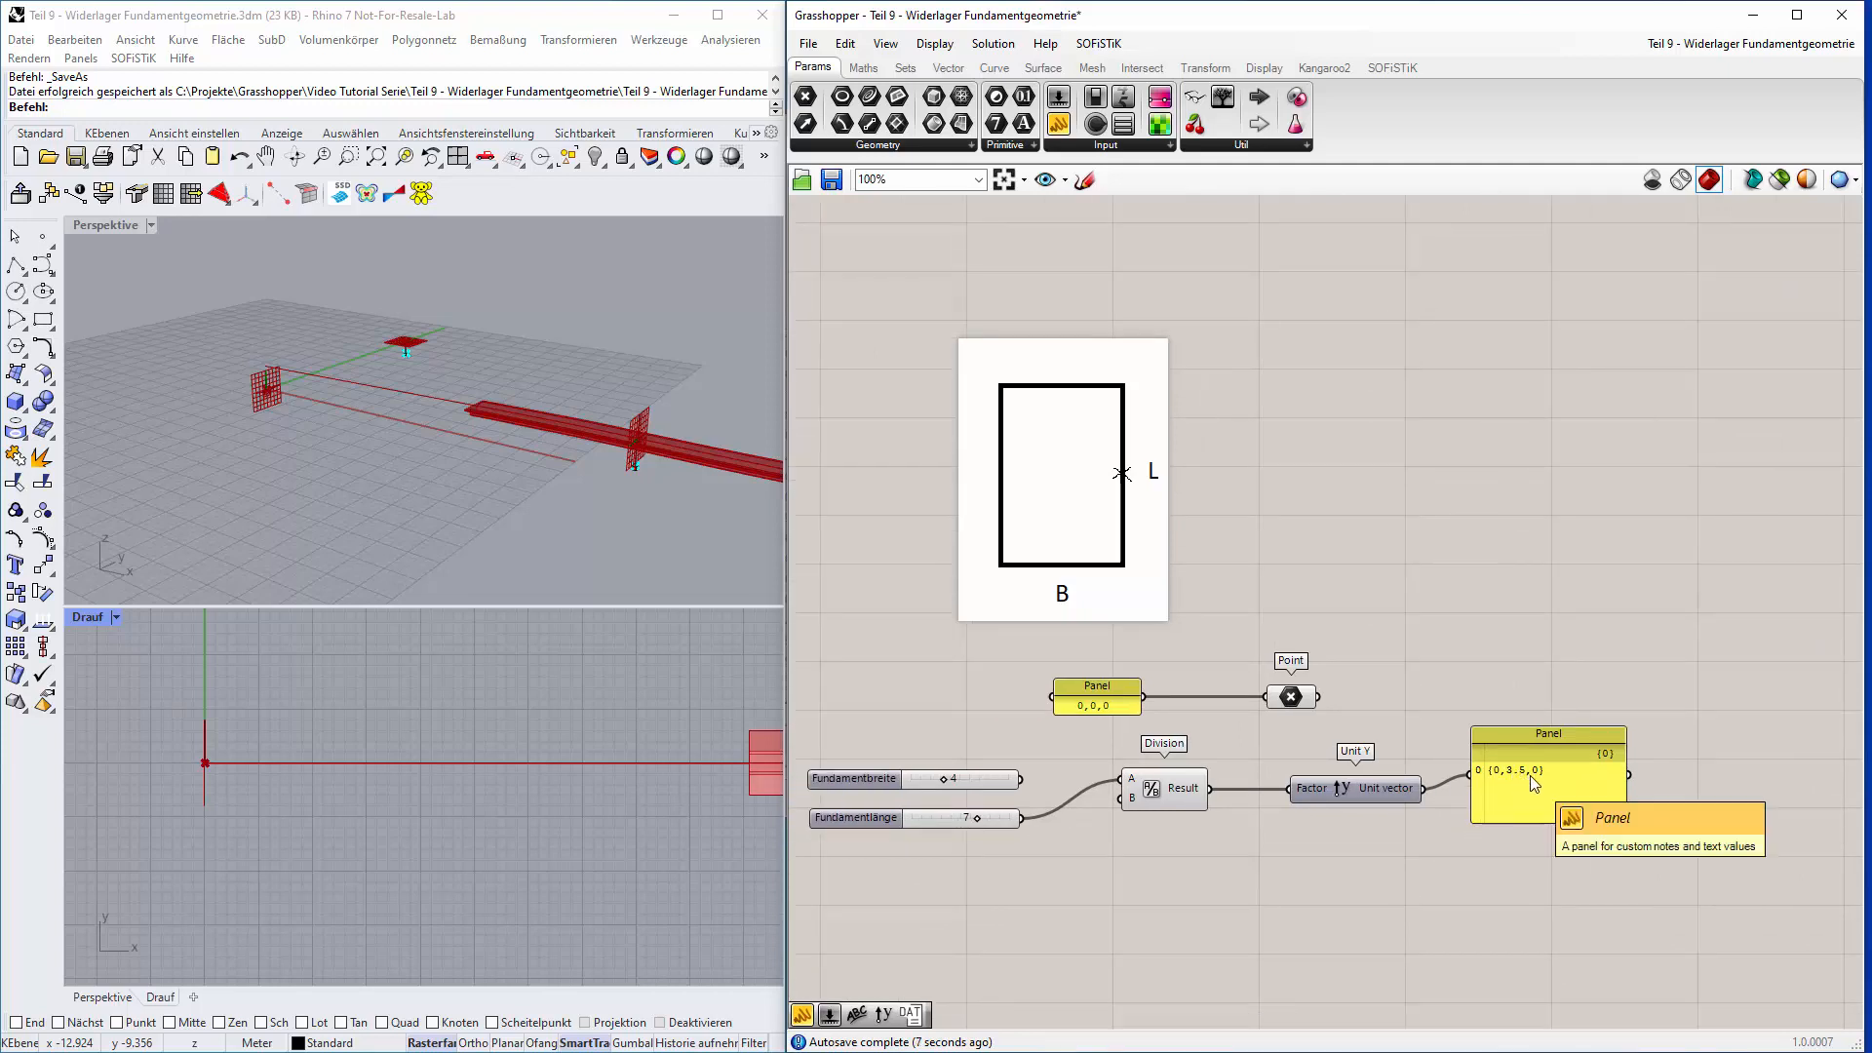
{"action": "left_click", "coordinate": [1560, 736]}
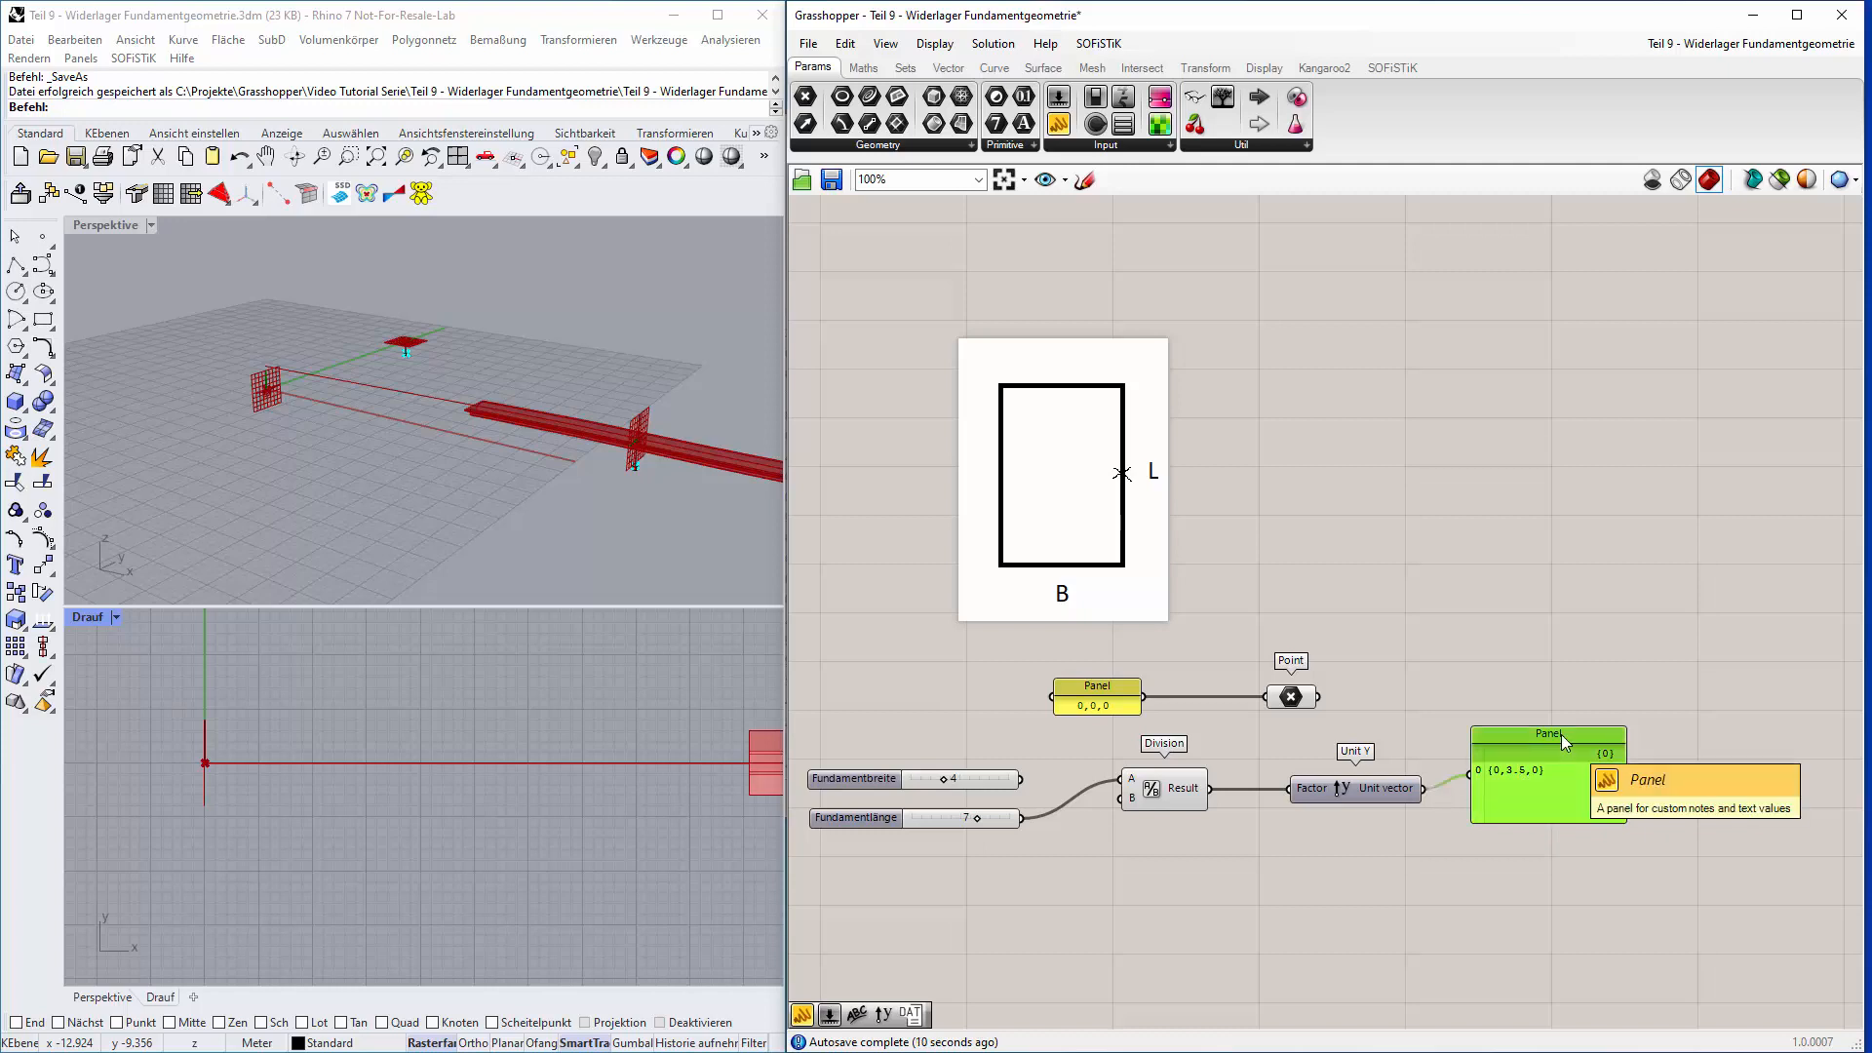
{"action": "key", "text": "Delete"}
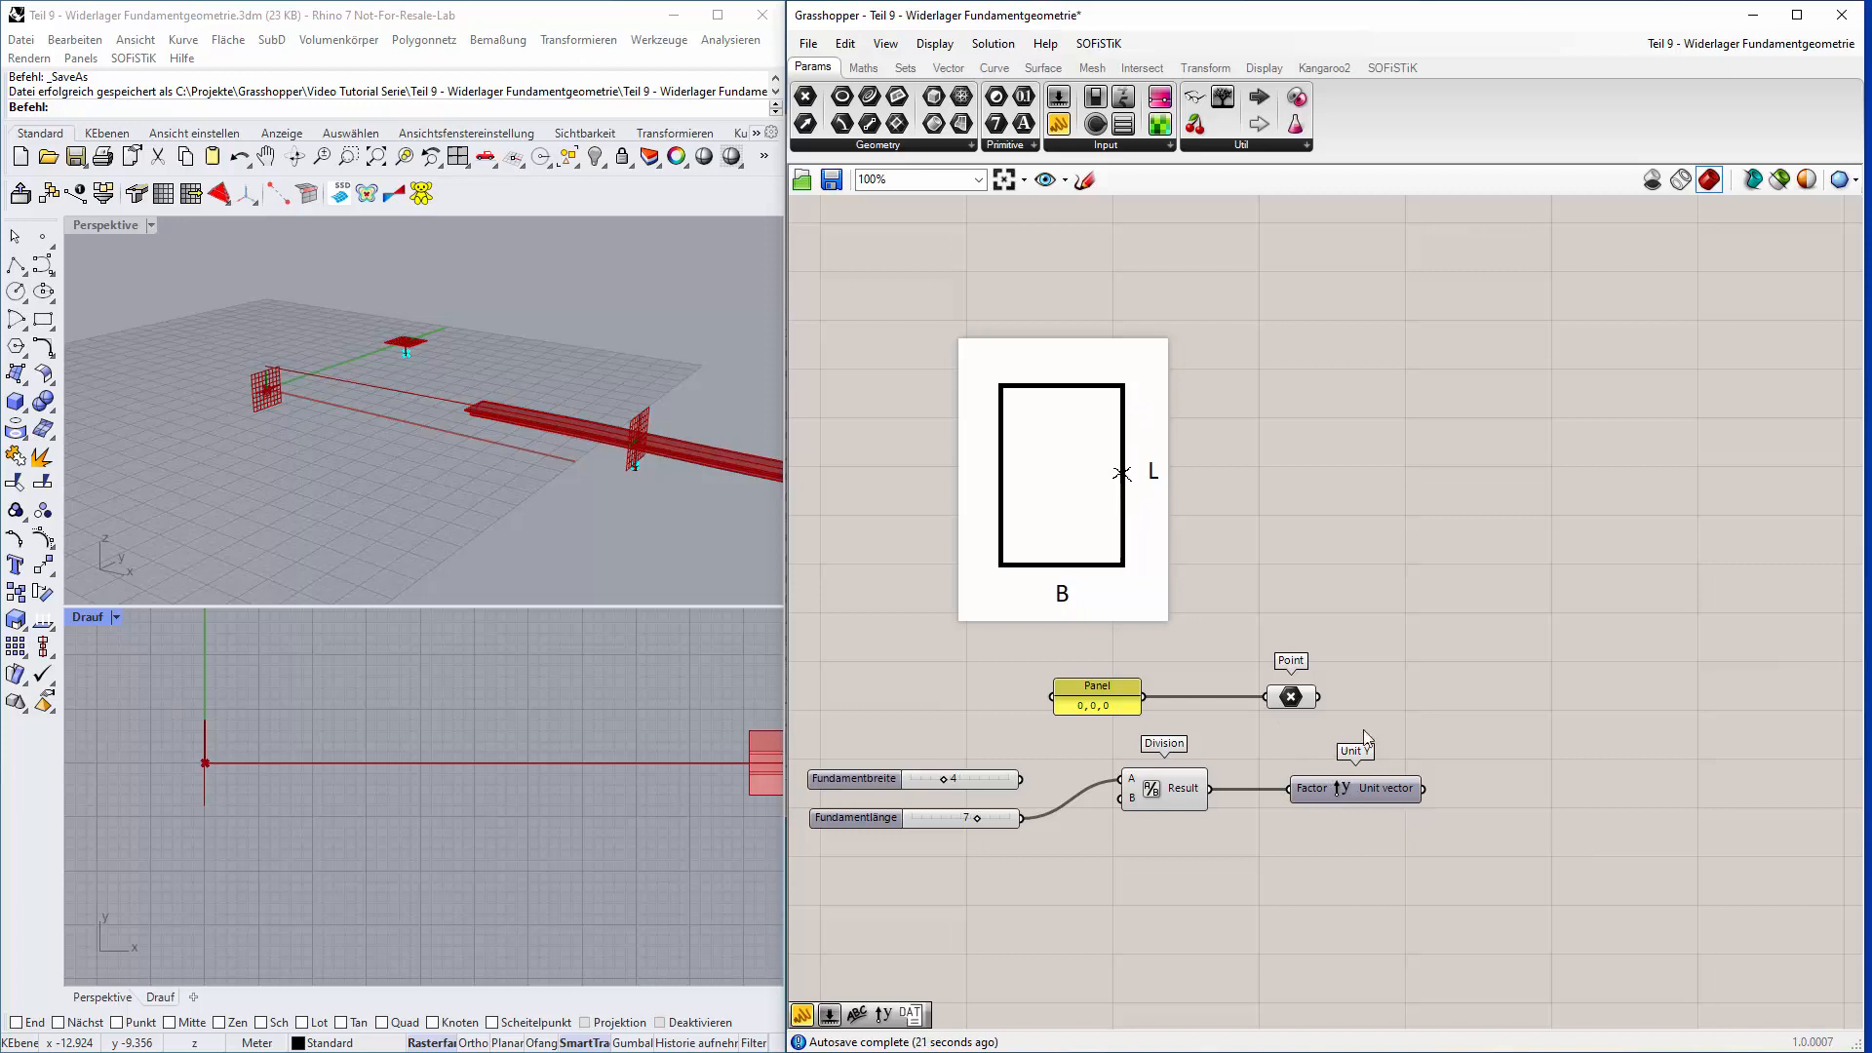
Add an Addition component beside Unit Y and wire the Point into A and the Unit Y vector into B.
{"action": "double_click", "coordinate": [1444, 726]}
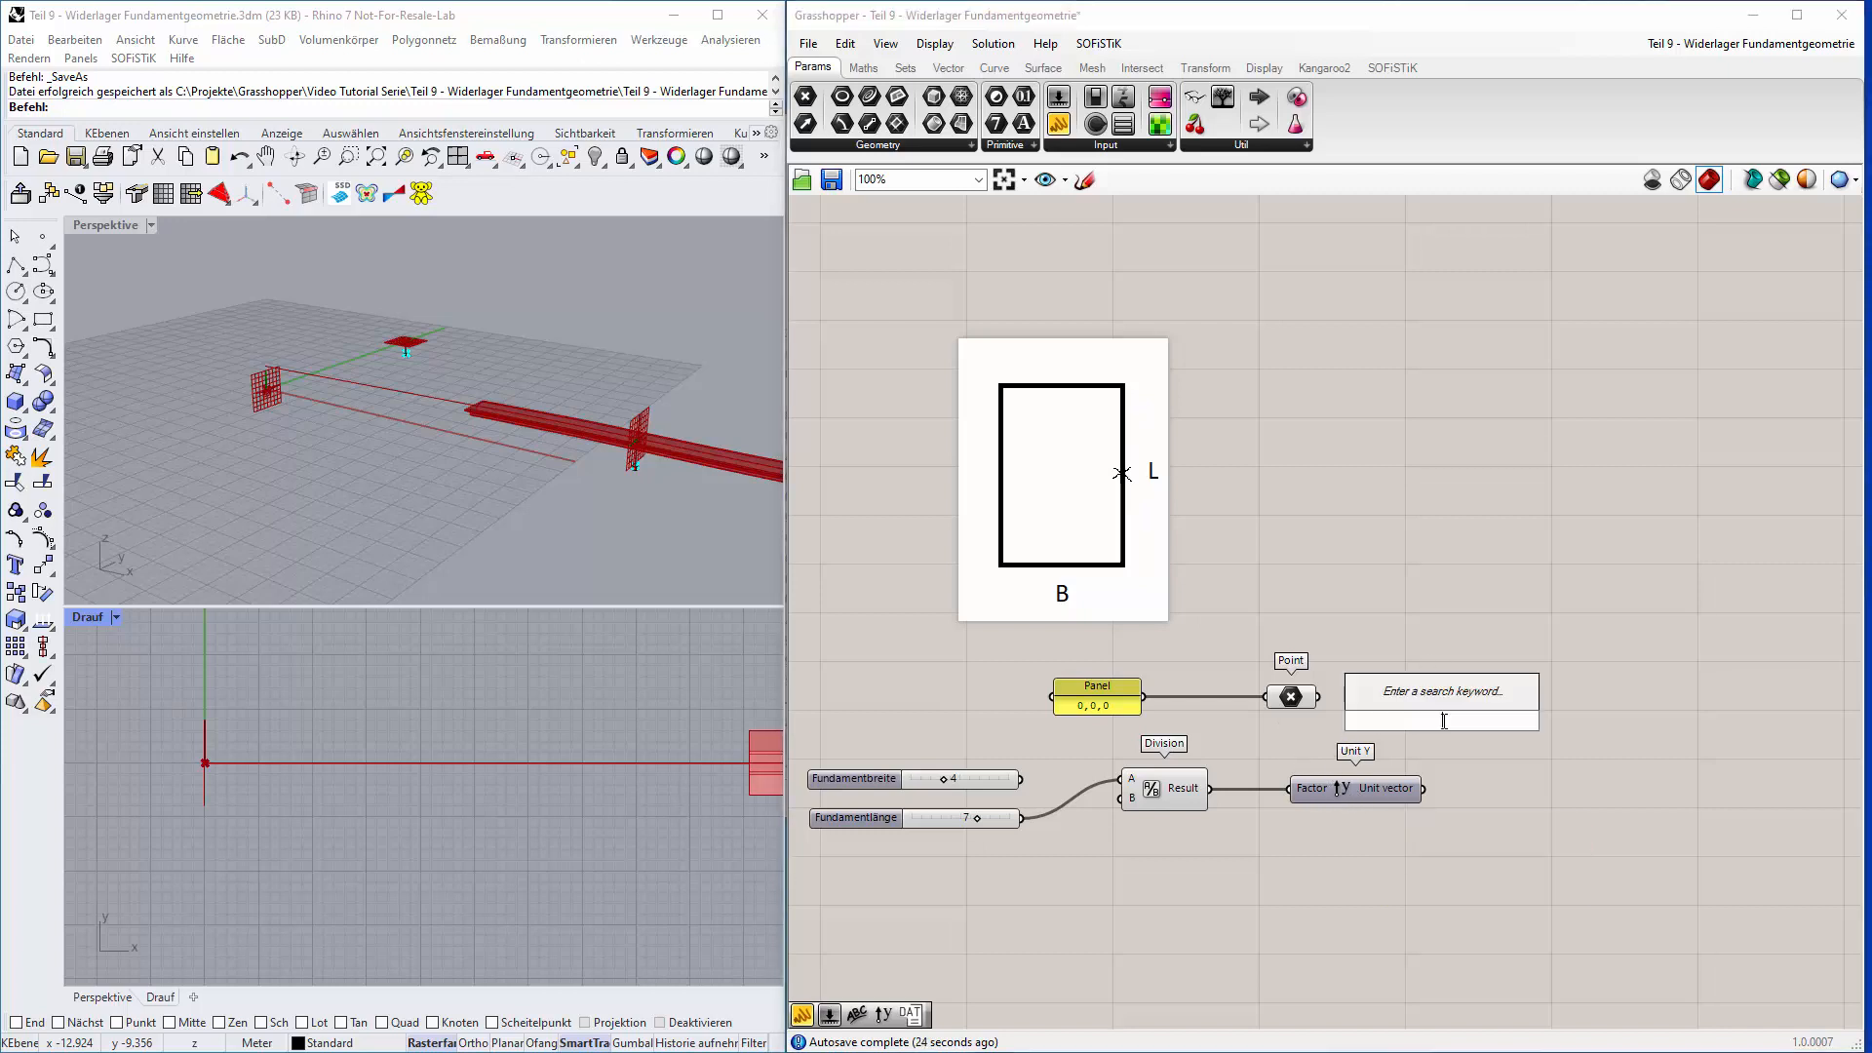
{"action": "type", "text": "+"}
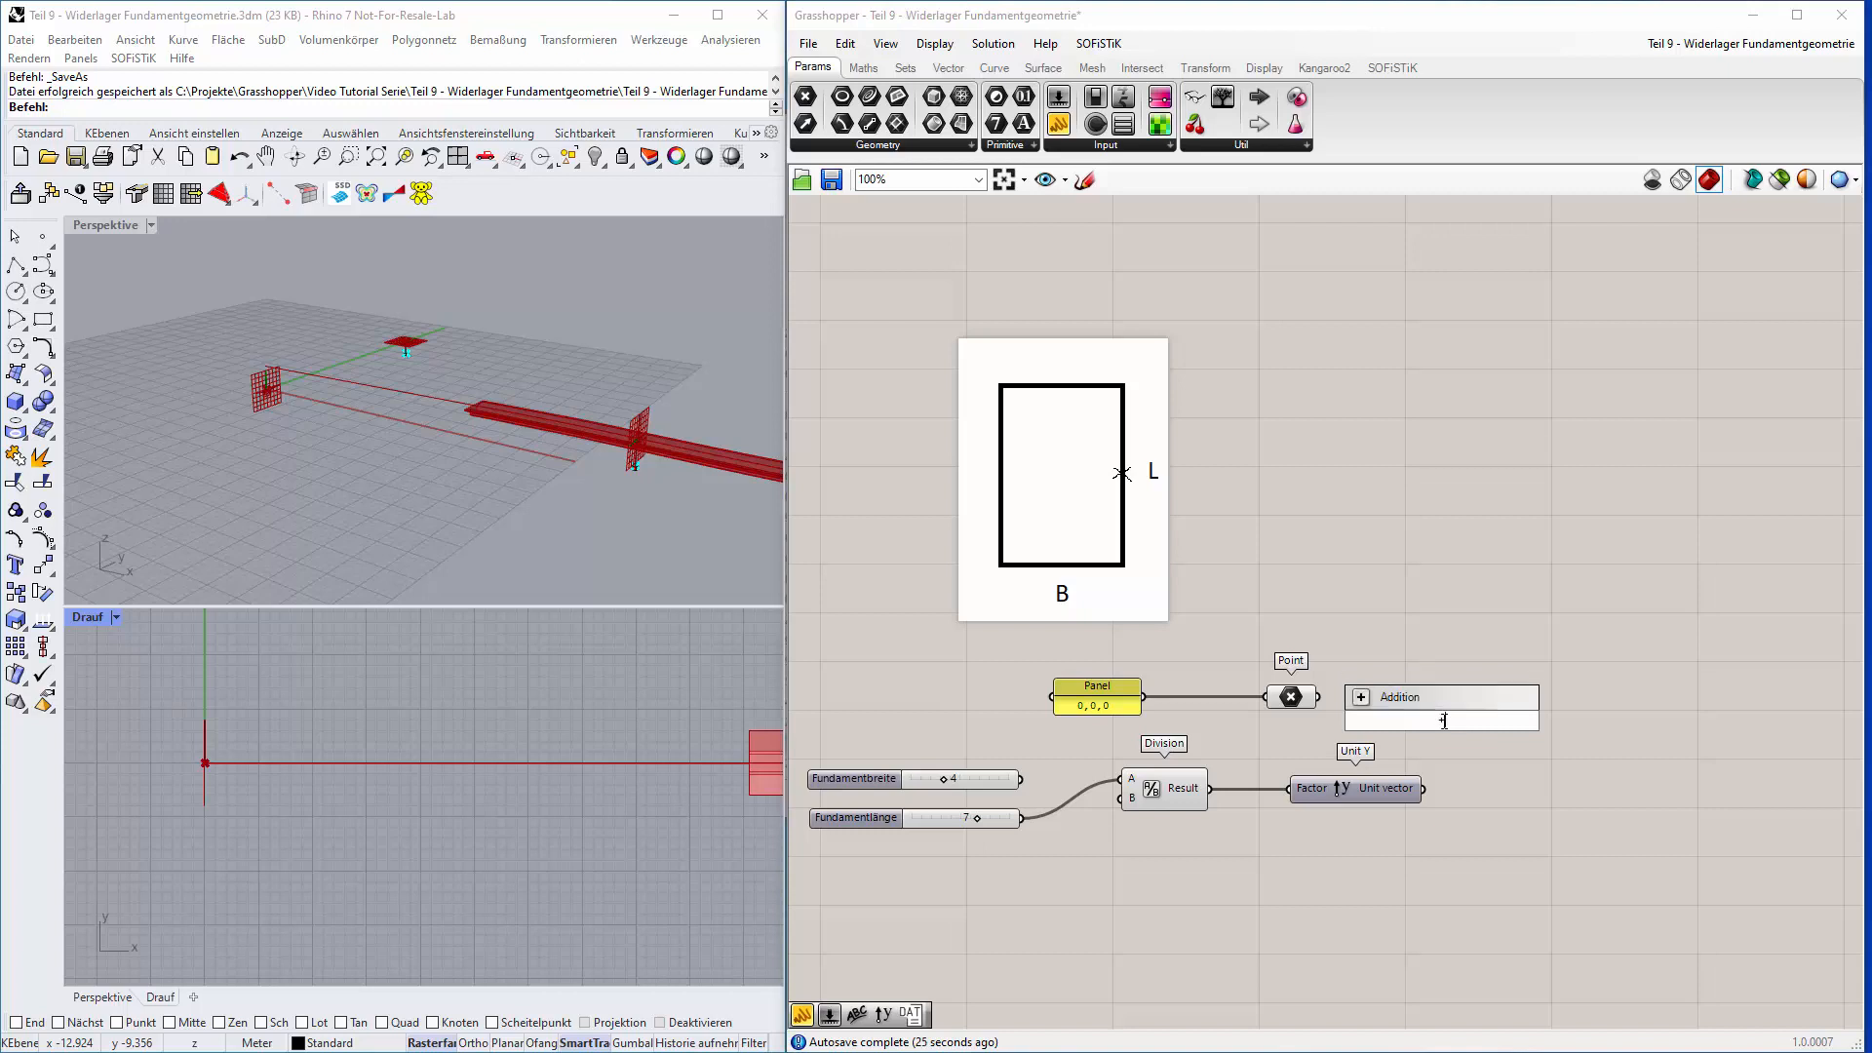
{"action": "key", "text": "Return"}
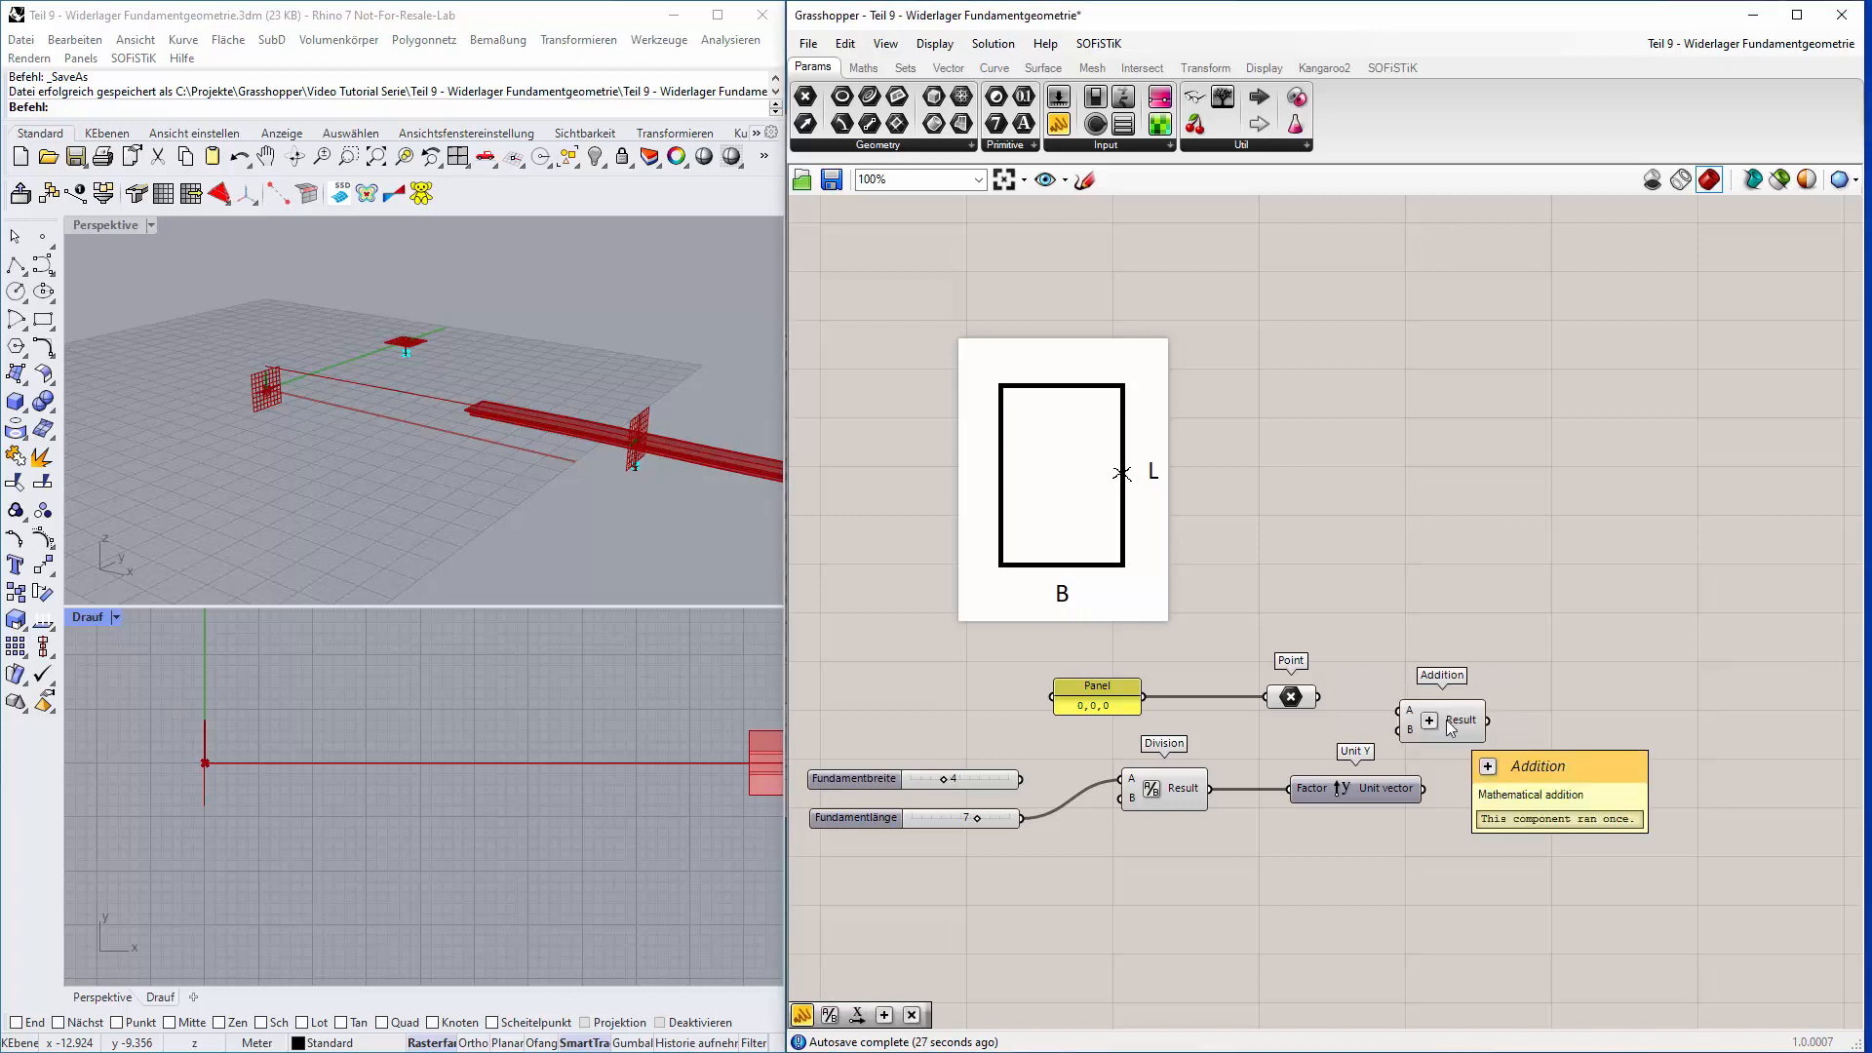
{"action": "left_click_drag", "start_coordinate": [1445, 722], "coordinate": [1533, 787]}
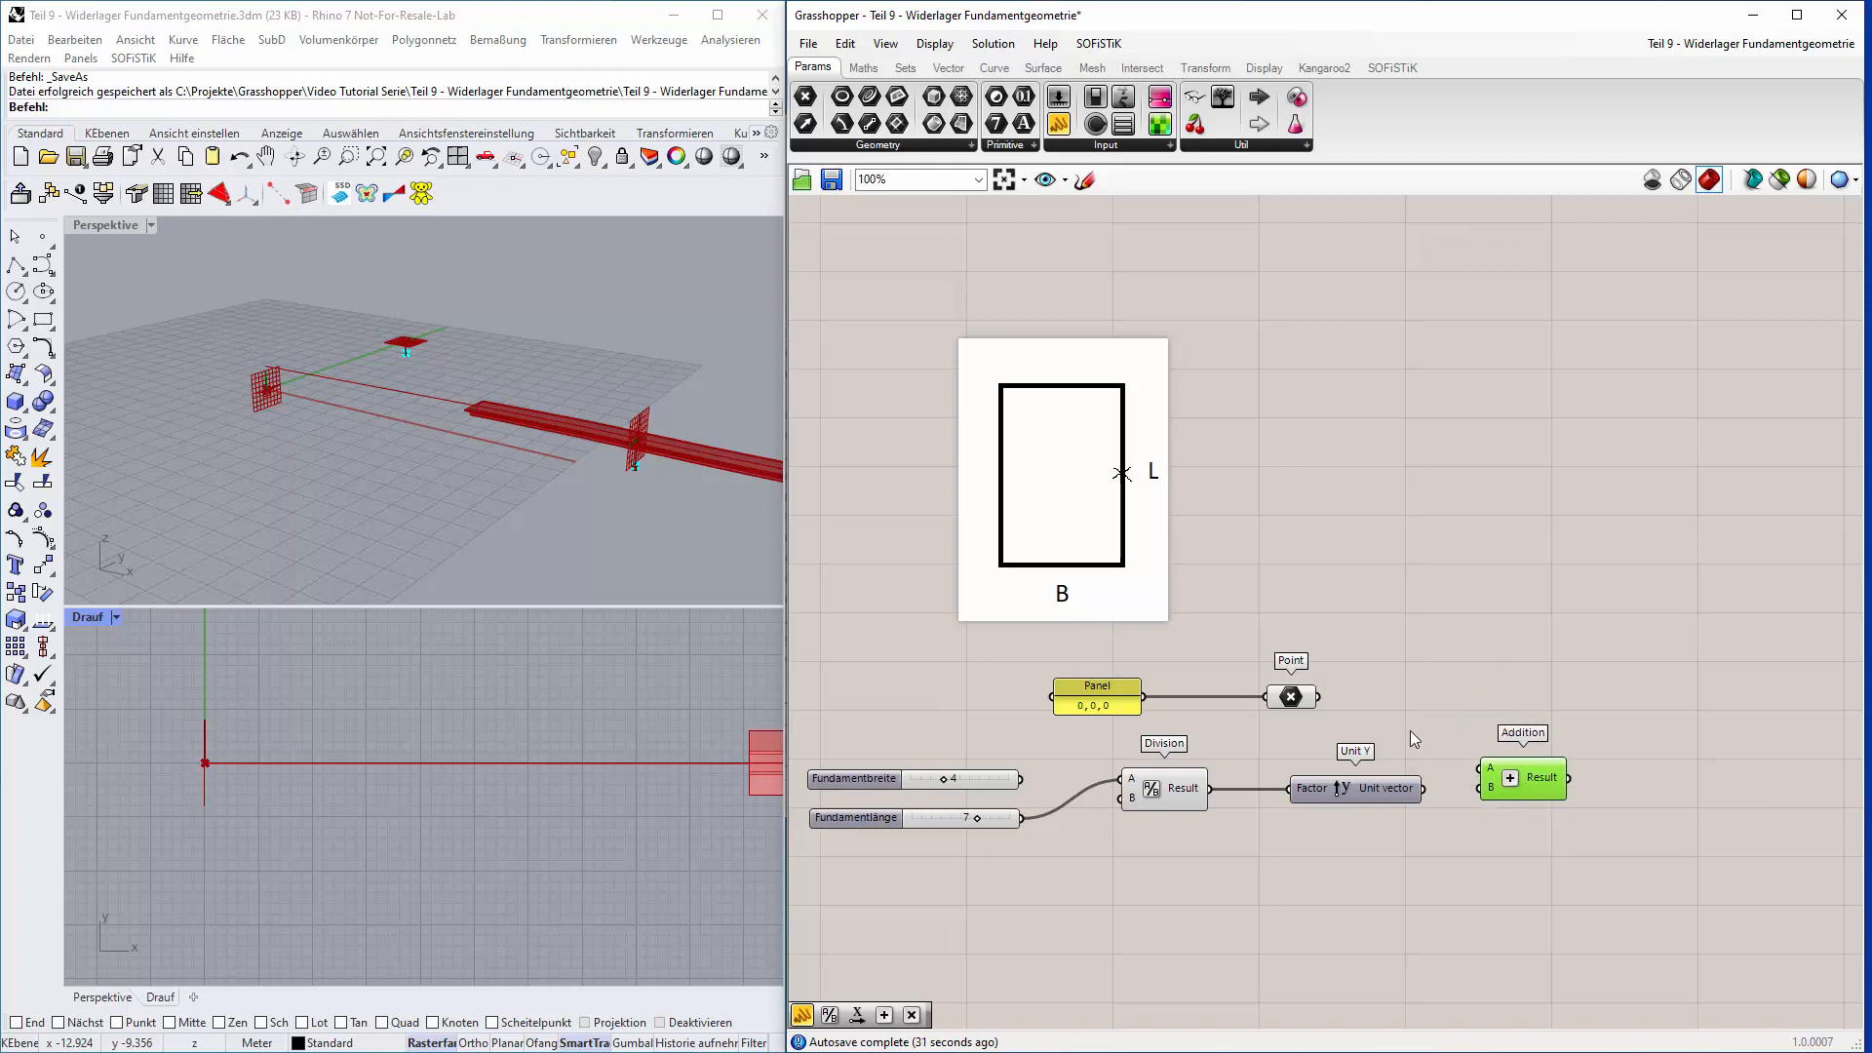
{"action": "left_click_drag", "start_coordinate": [1319, 698], "coordinate": [1479, 768]}
{"action": "left_click_drag", "start_coordinate": [1424, 789], "coordinate": [1480, 788]}
Check the Addition component's Result in a temporary panel placed beside it, and delete the panel.
{"action": "double_click", "coordinate": [1664, 794]}
{"action": "type", "text": "\""}
{"action": "key", "text": "Return"}
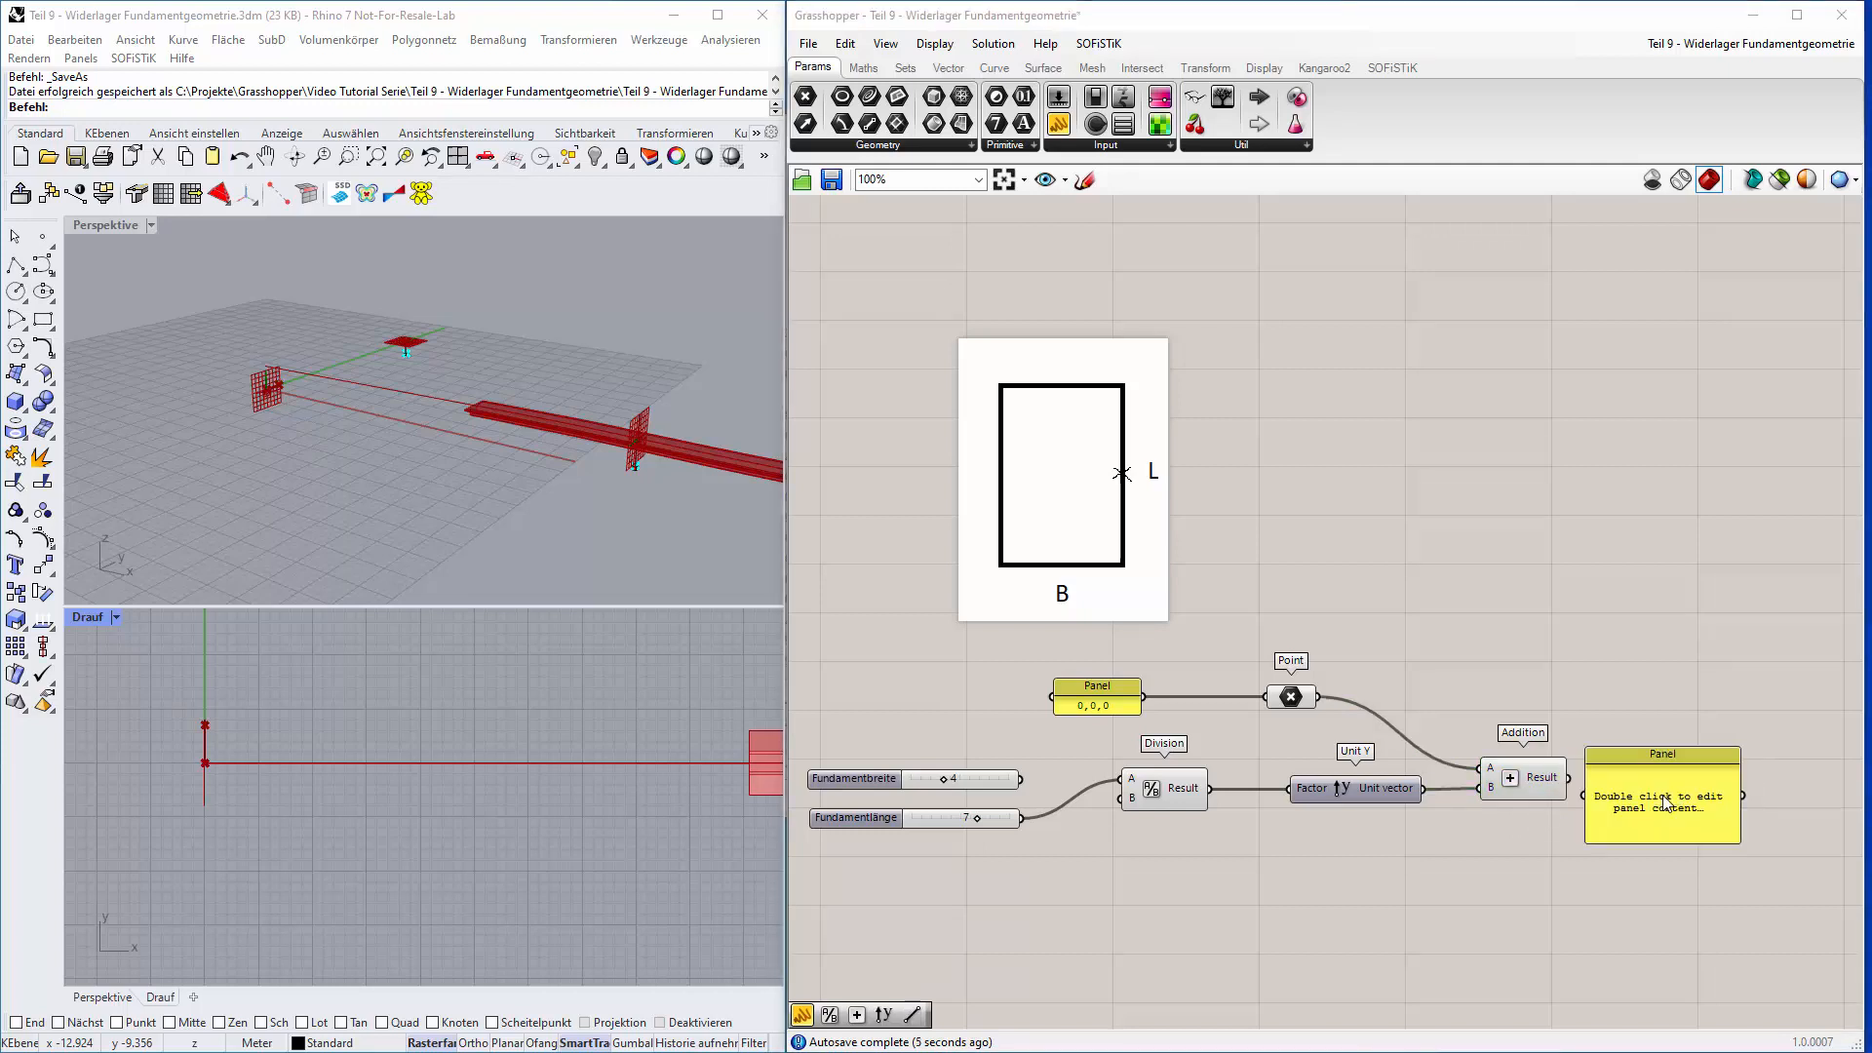
{"action": "mouse_move", "coordinate": [1665, 770]}
{"action": "left_mouse_down"}
{"action": "mouse_move", "coordinate": [1737, 771]}
{"action": "mouse_move", "coordinate": [1647, 795]}
{"action": "left_mouse_up"}
{"action": "left_click_drag", "start_coordinate": [1721, 745], "coordinate": [1718, 735]}
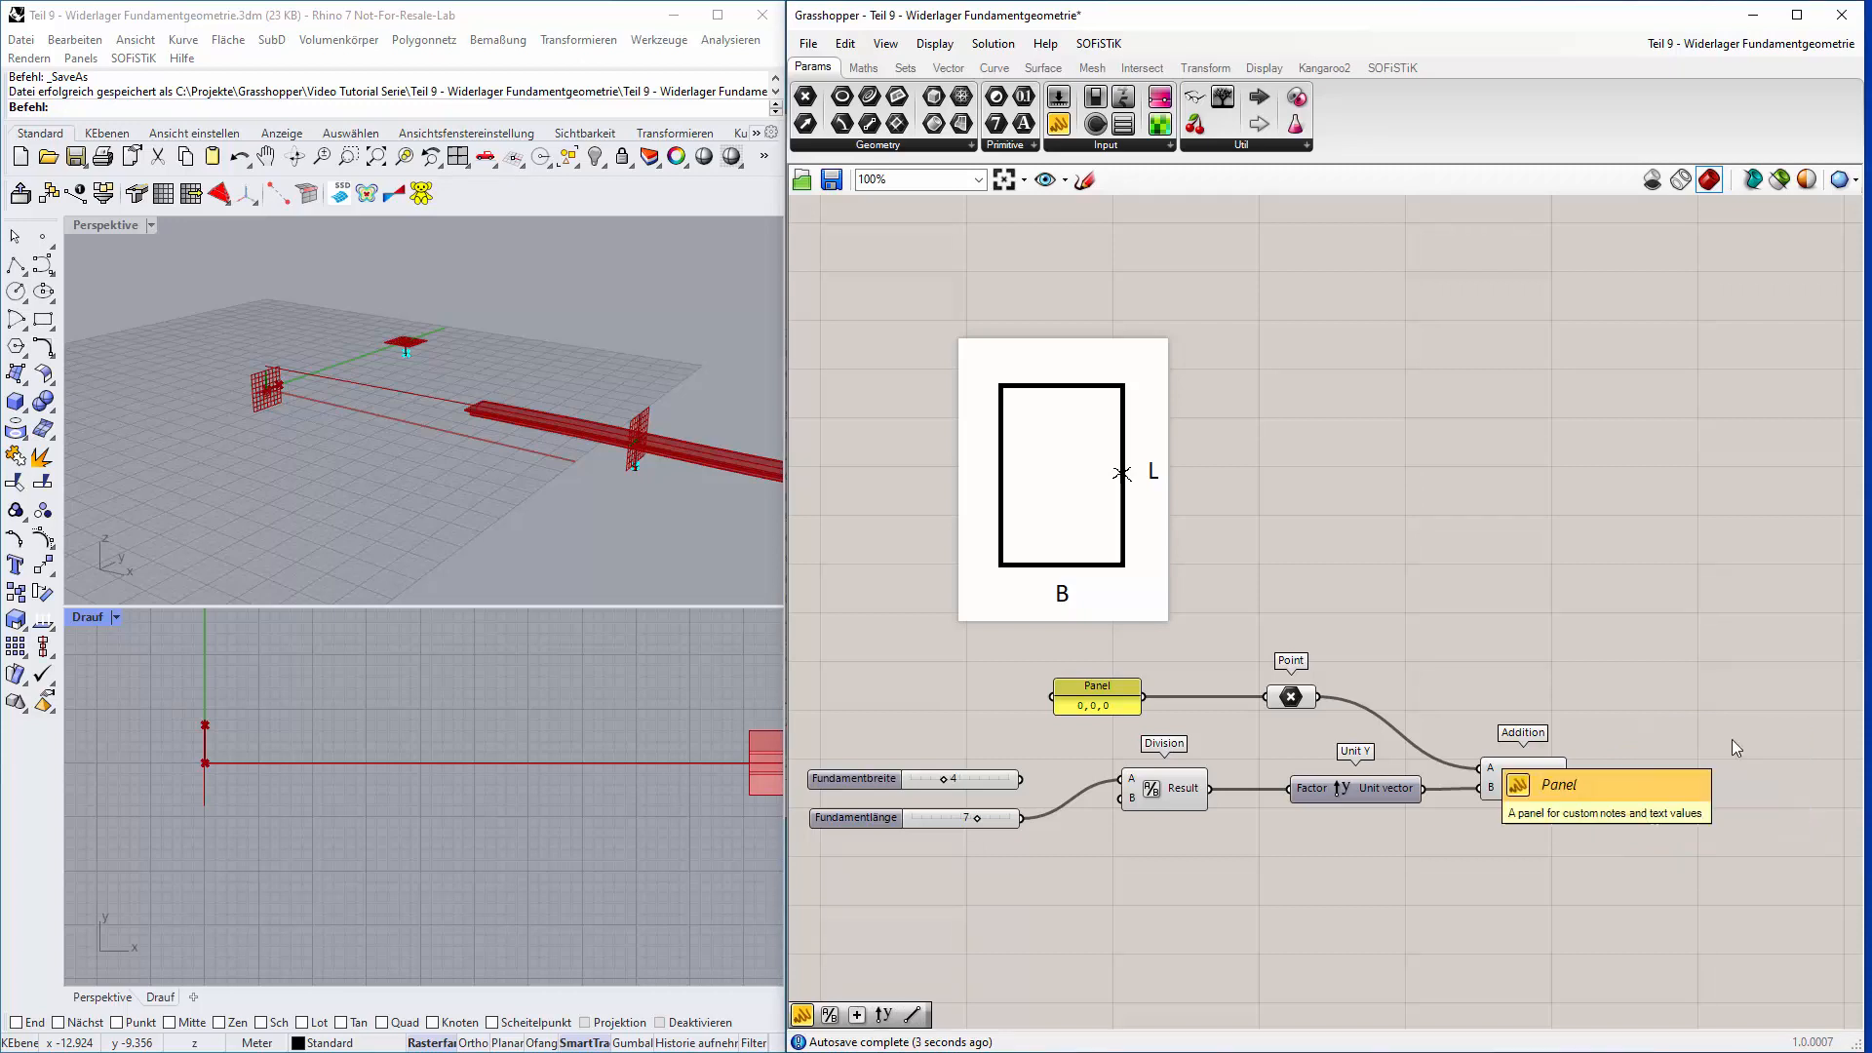
{"action": "key", "text": "Delete"}
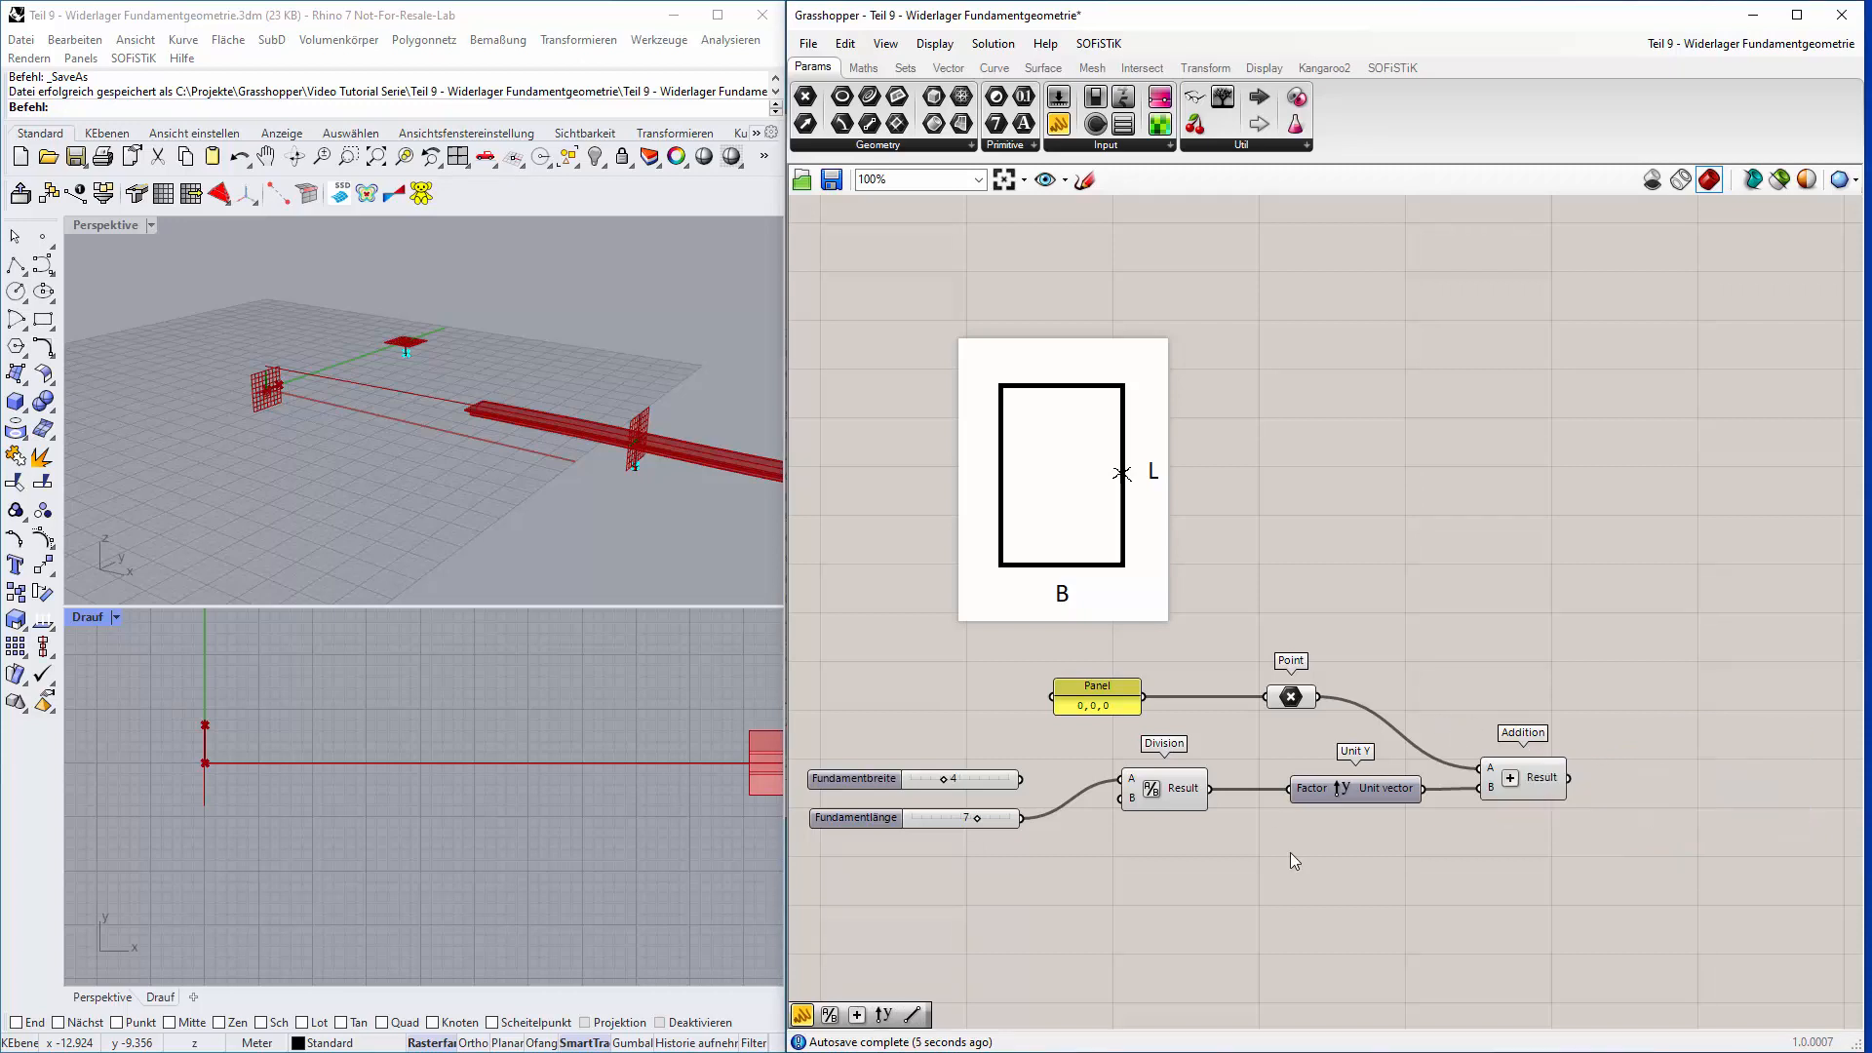
Add a Unit X component below Unit Y and wire the Fundamentbreite slider into its Factor input.
{"action": "scroll", "coordinate": [1282, 903], "scroll_direction": "down", "scroll_amount": 2}
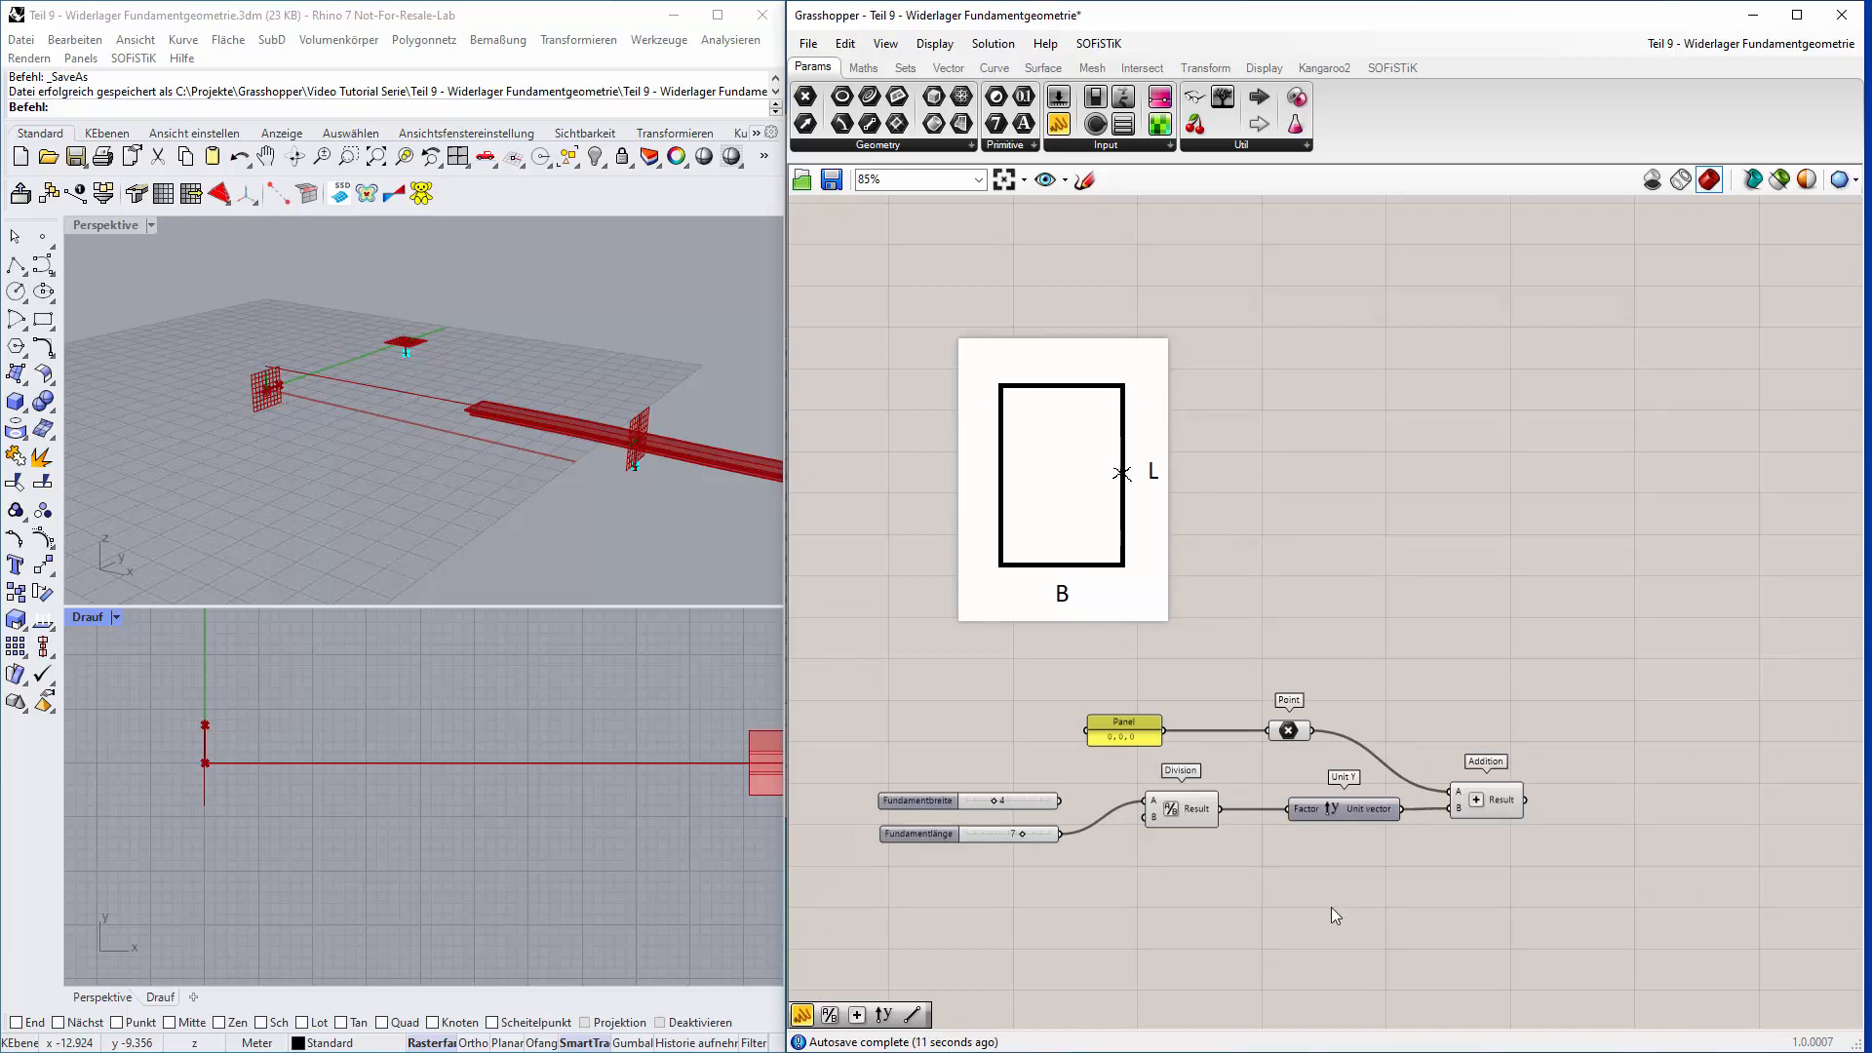
{"action": "double_click", "coordinate": [1278, 898]}
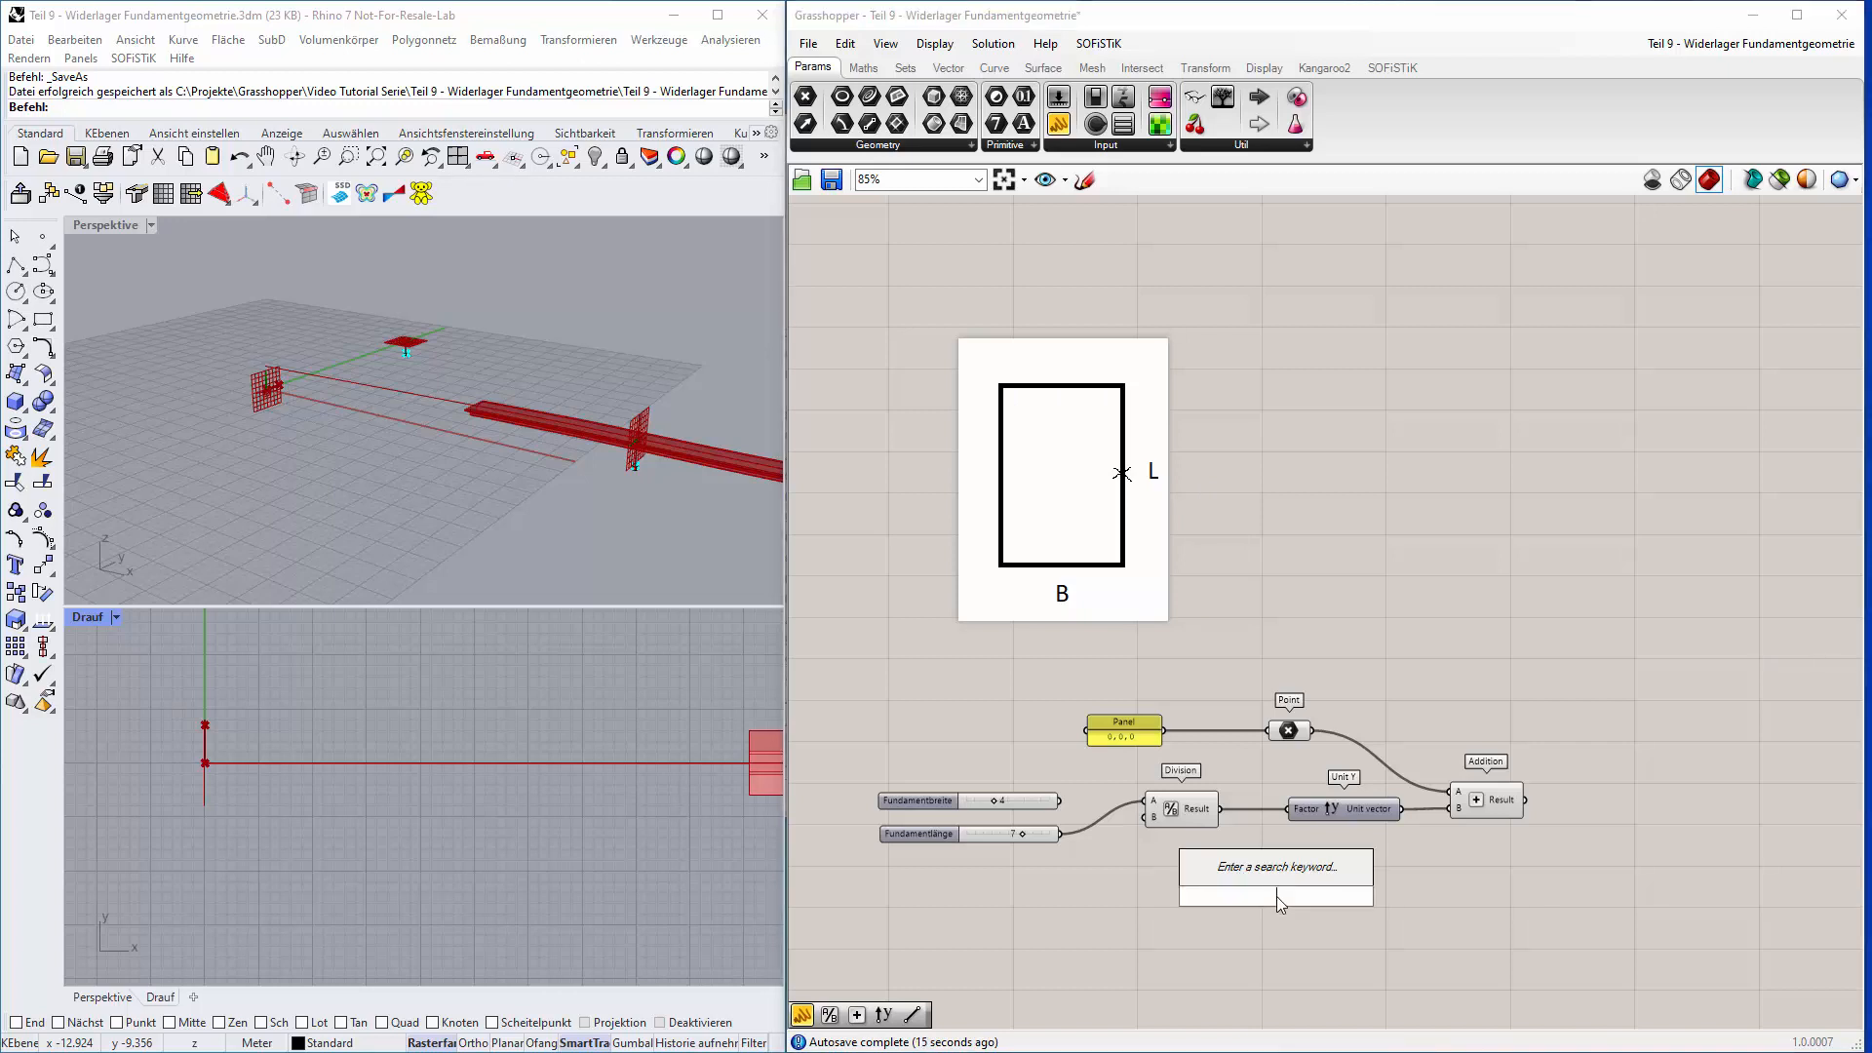
{"action": "type", "text": "x"}
{"action": "key", "text": "Return"}
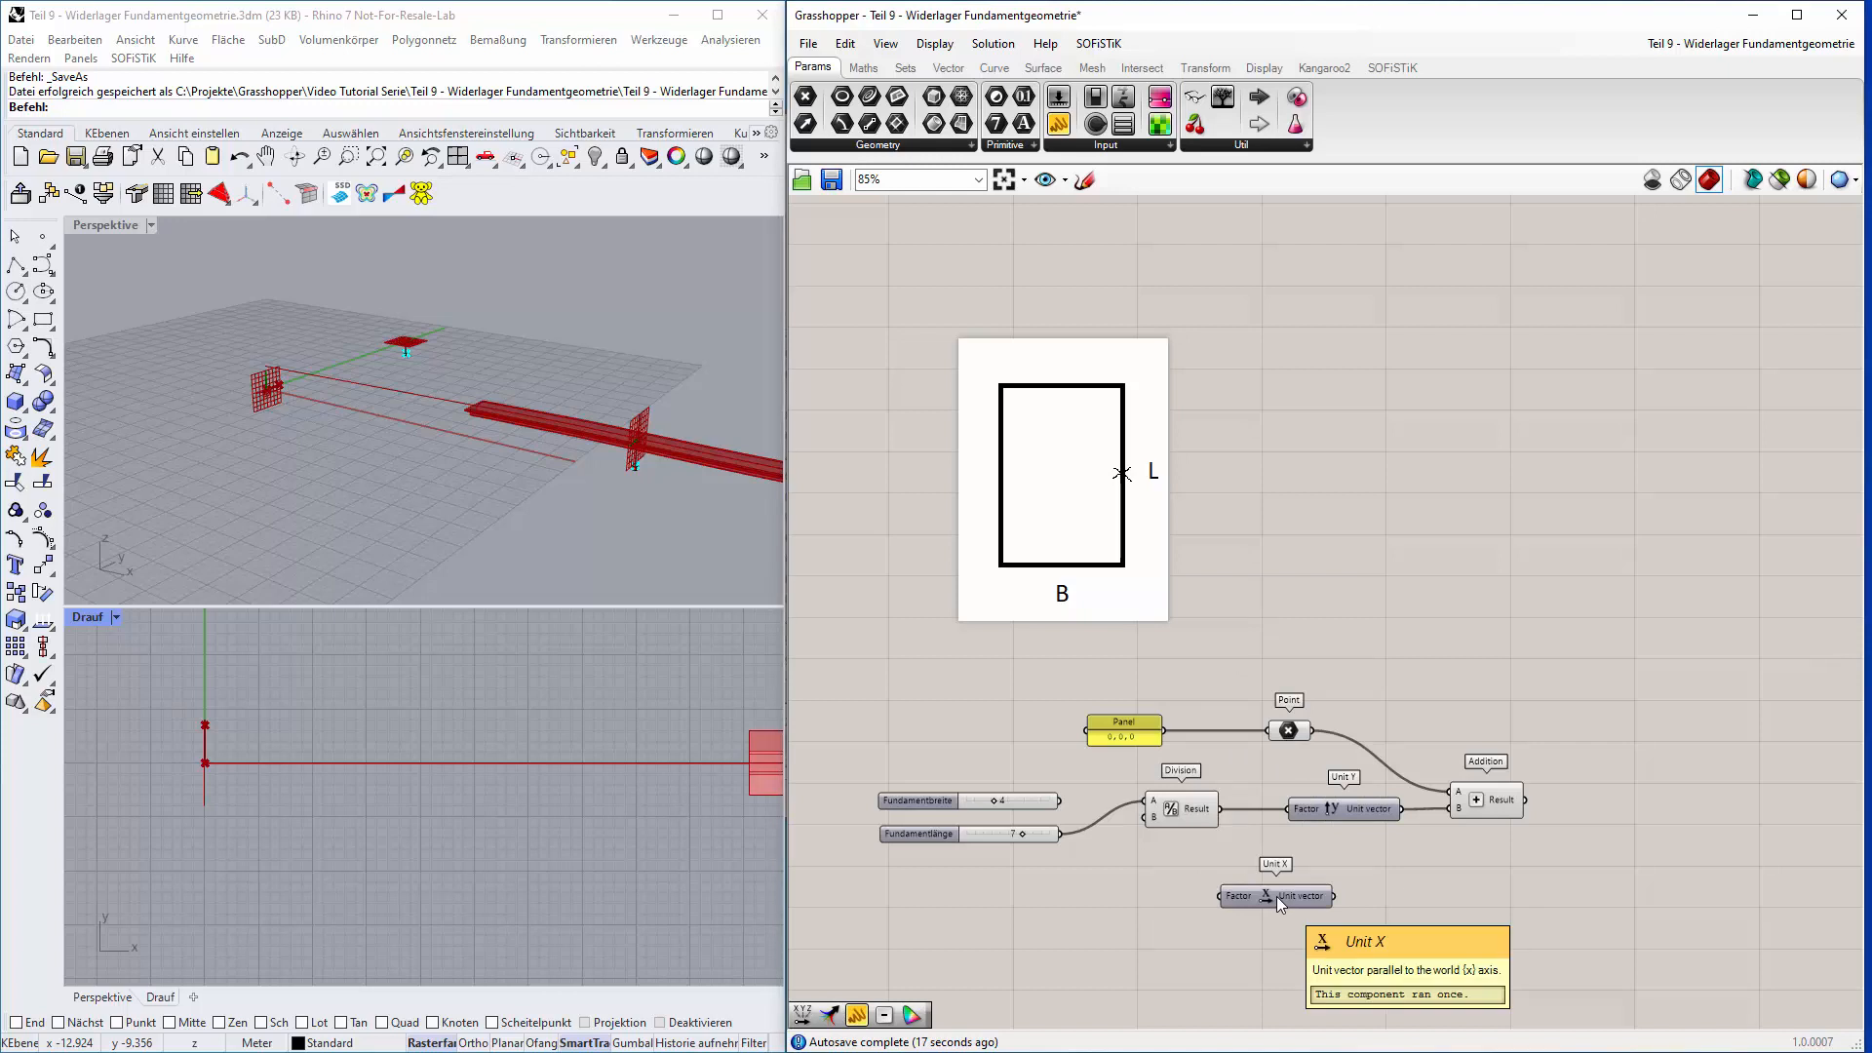
{"action": "left_click_drag", "start_coordinate": [1277, 897], "coordinate": [1348, 875]}
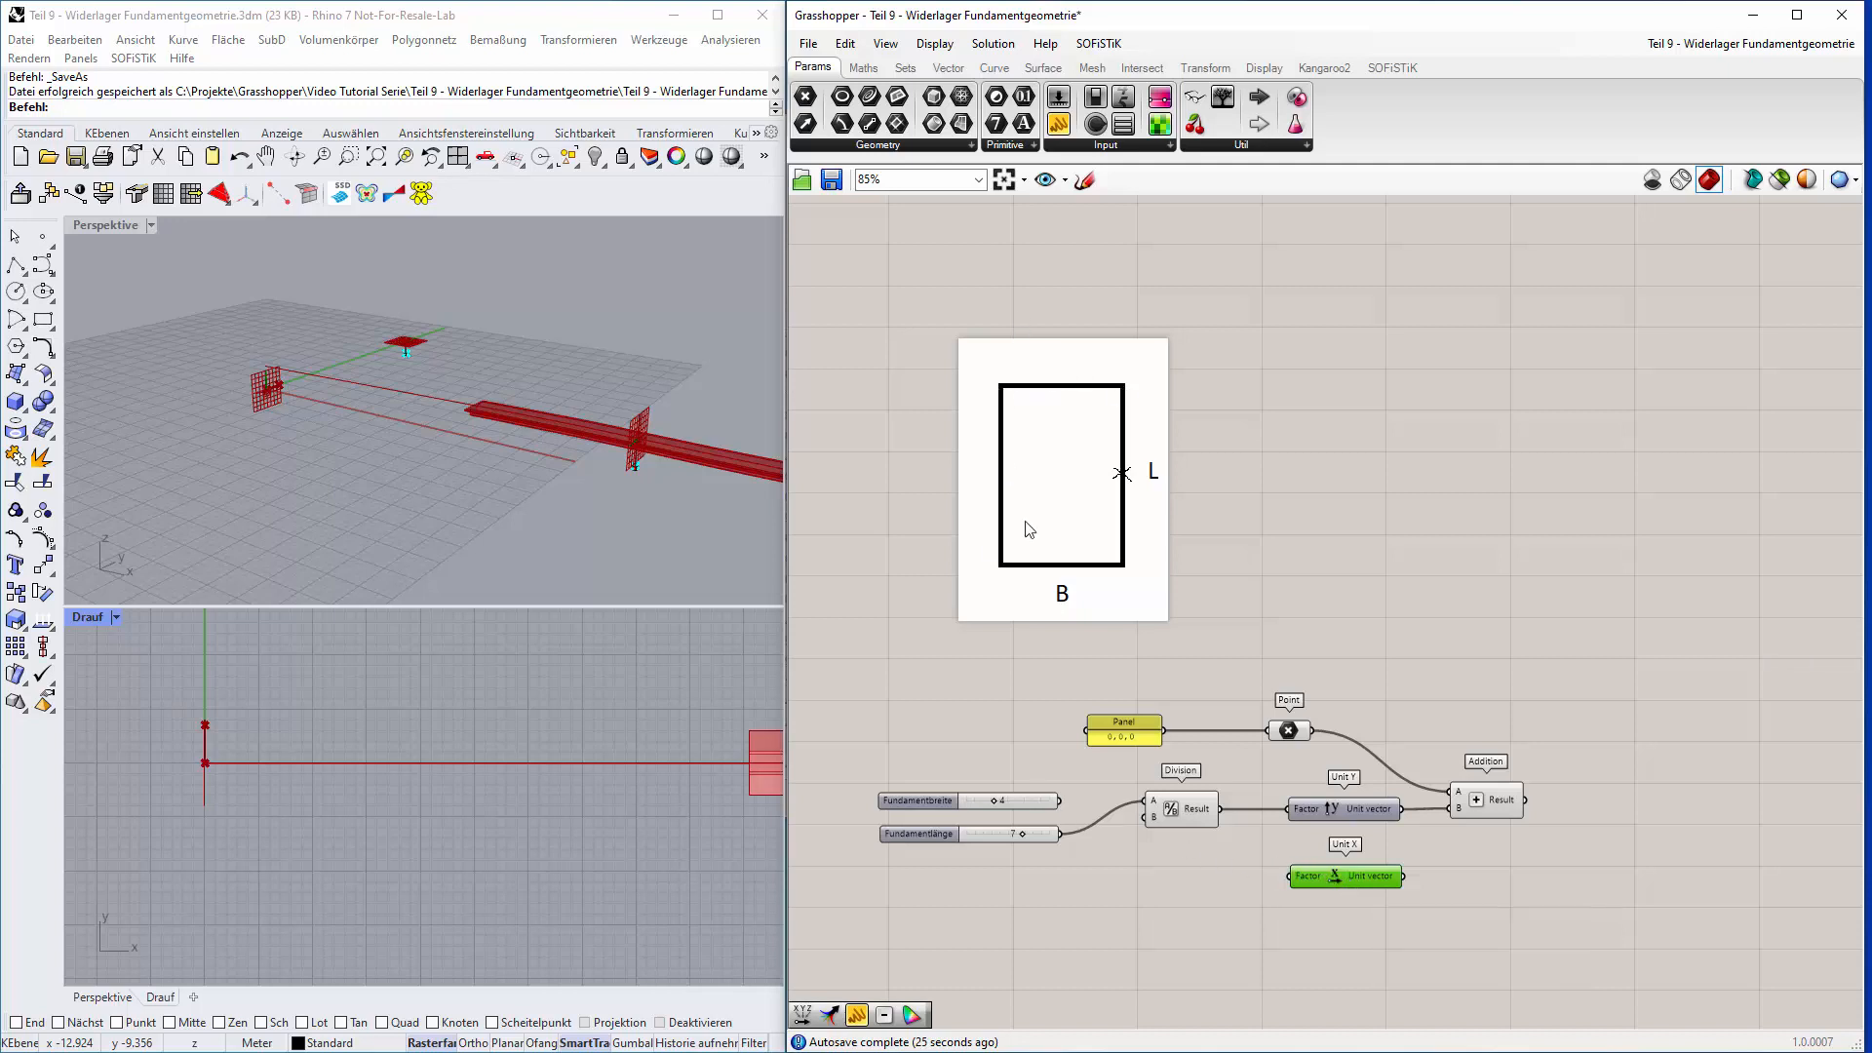
{"action": "left_click_drag", "start_coordinate": [1061, 801], "coordinate": [1286, 886]}
Add a Subtraction component beyond the Addition, wiring the Addition Result into A and the Unit X vector into B.
{"action": "double_click", "coordinate": [1609, 885]}
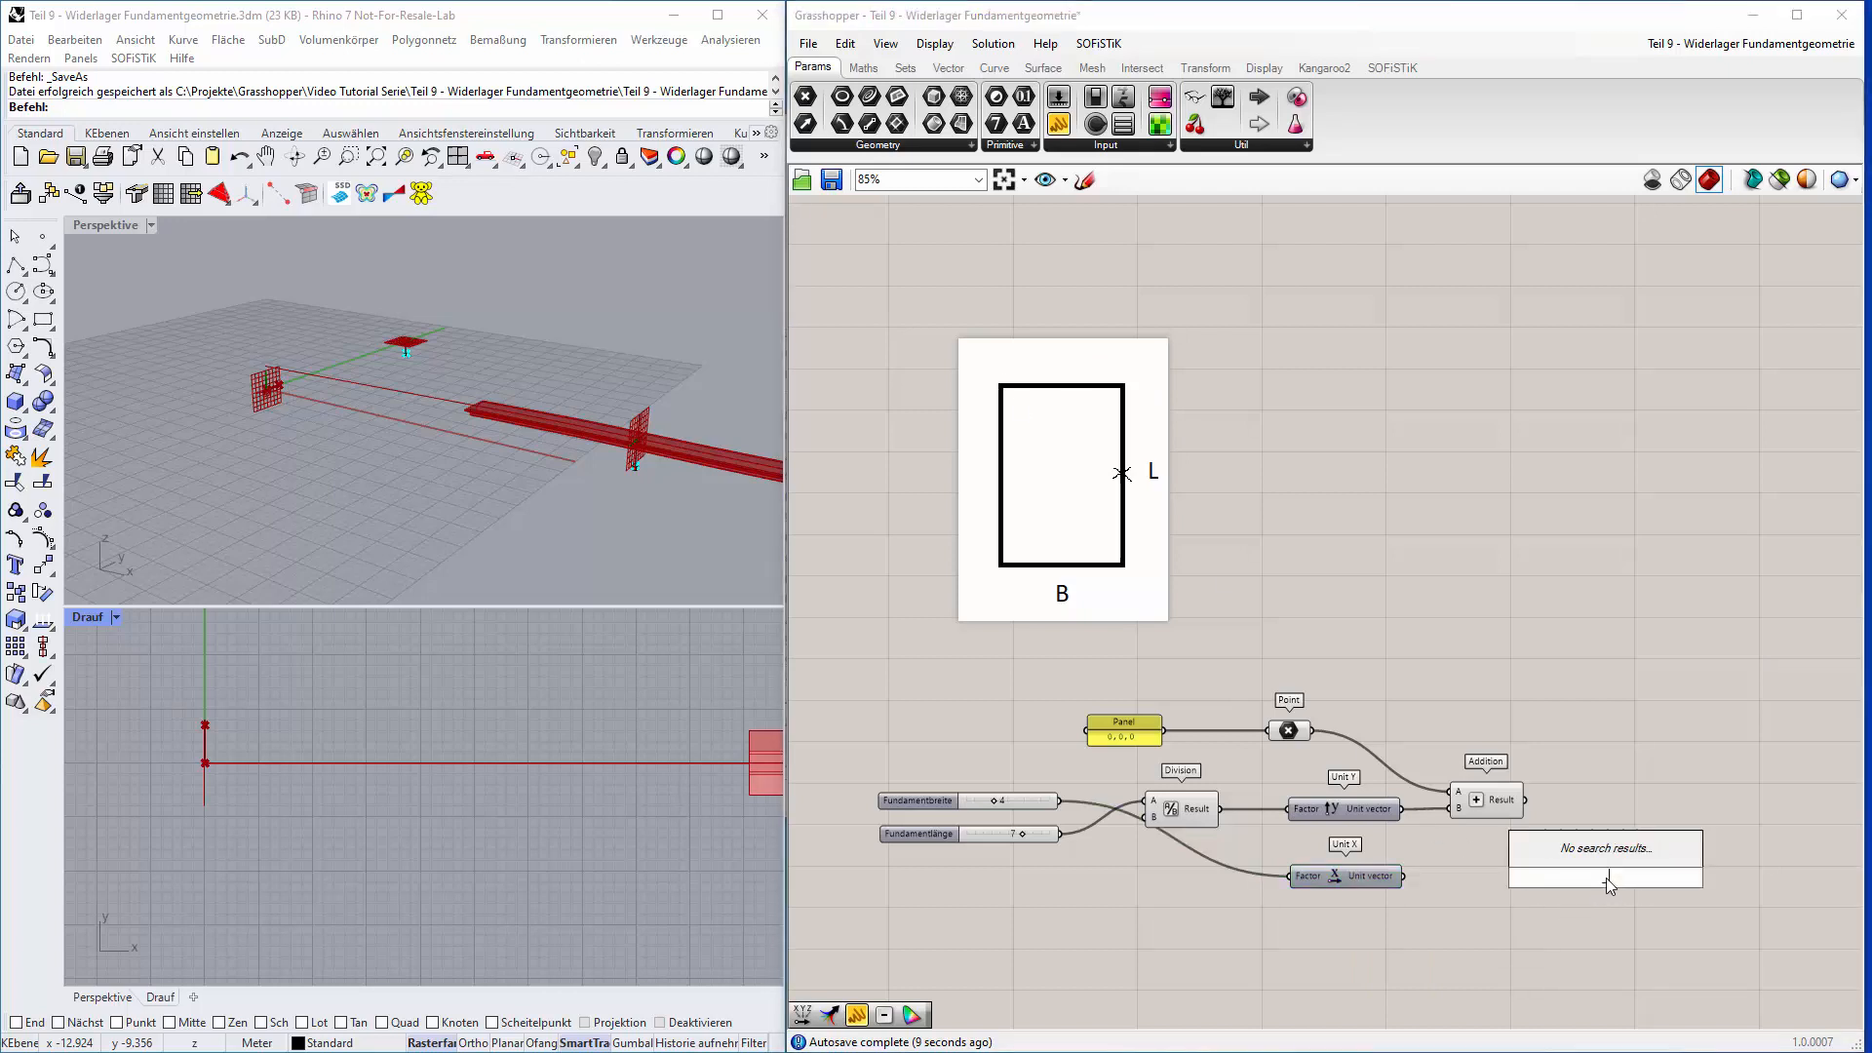
{"action": "key", "text": "Escape"}
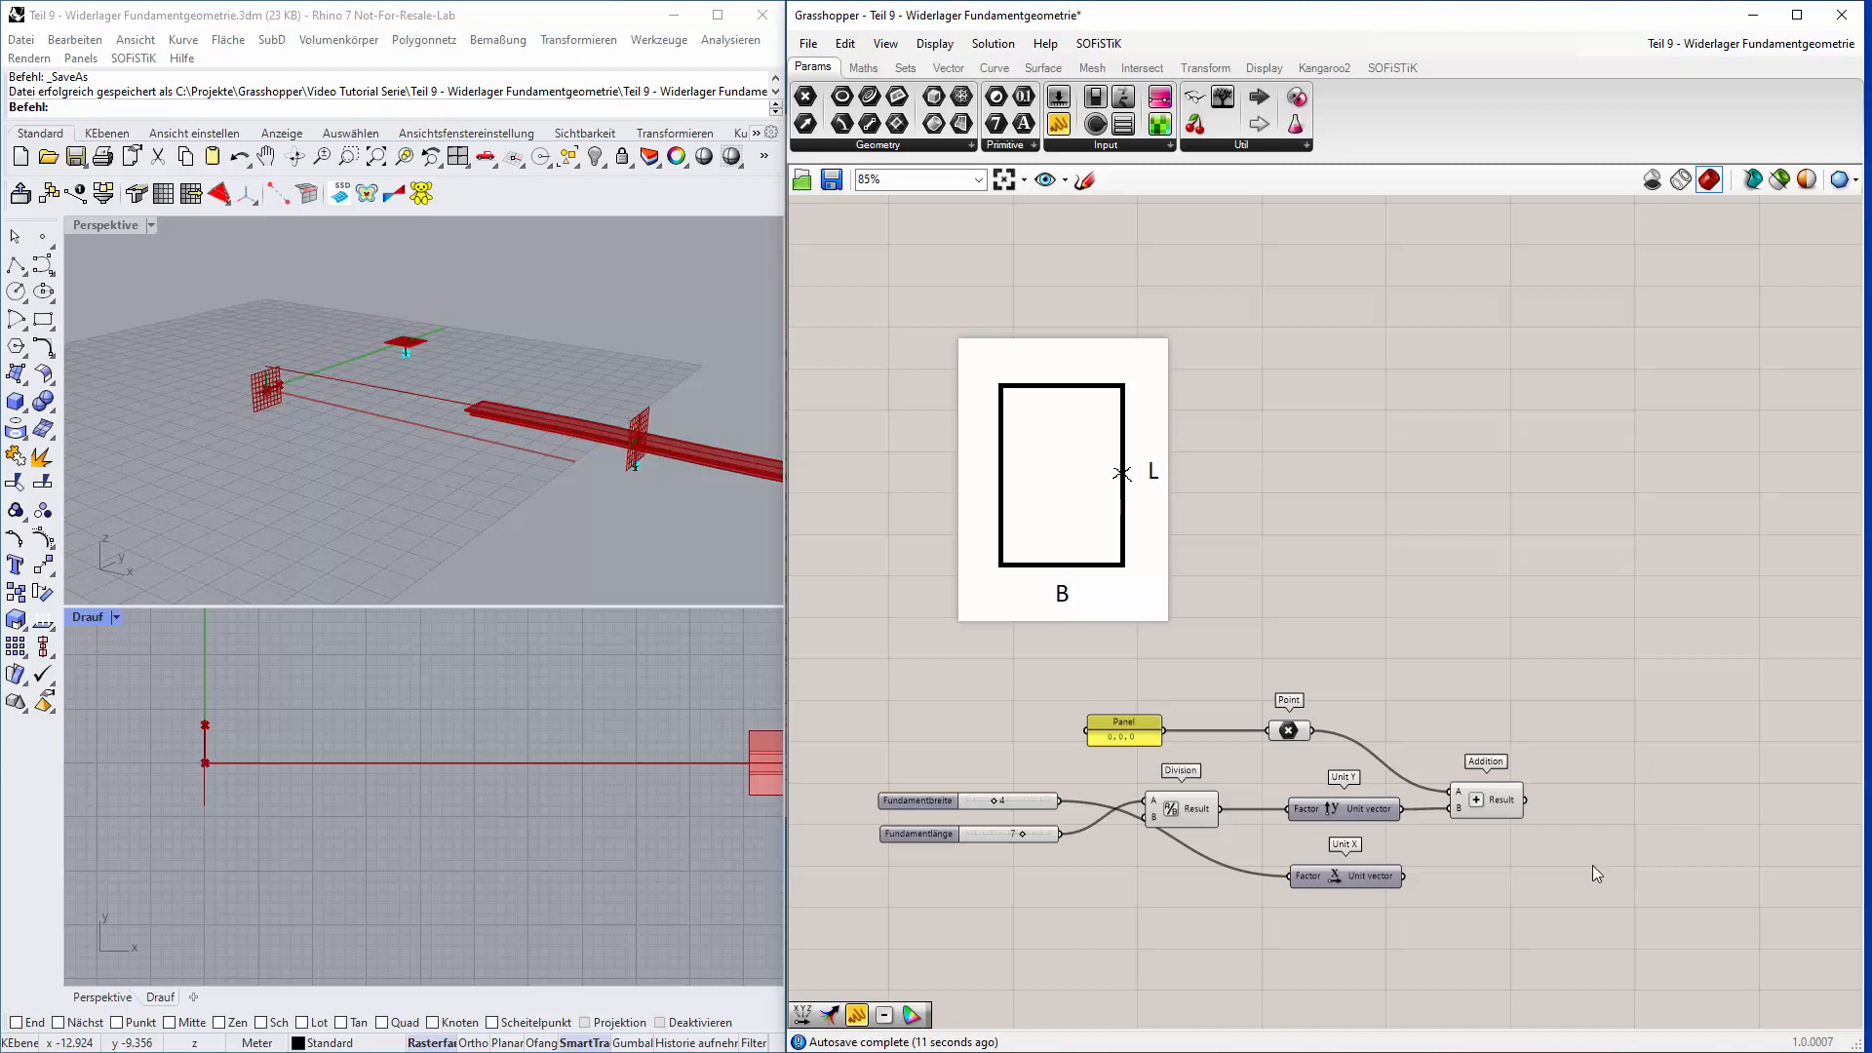
{"action": "double_click", "coordinate": [1593, 864]}
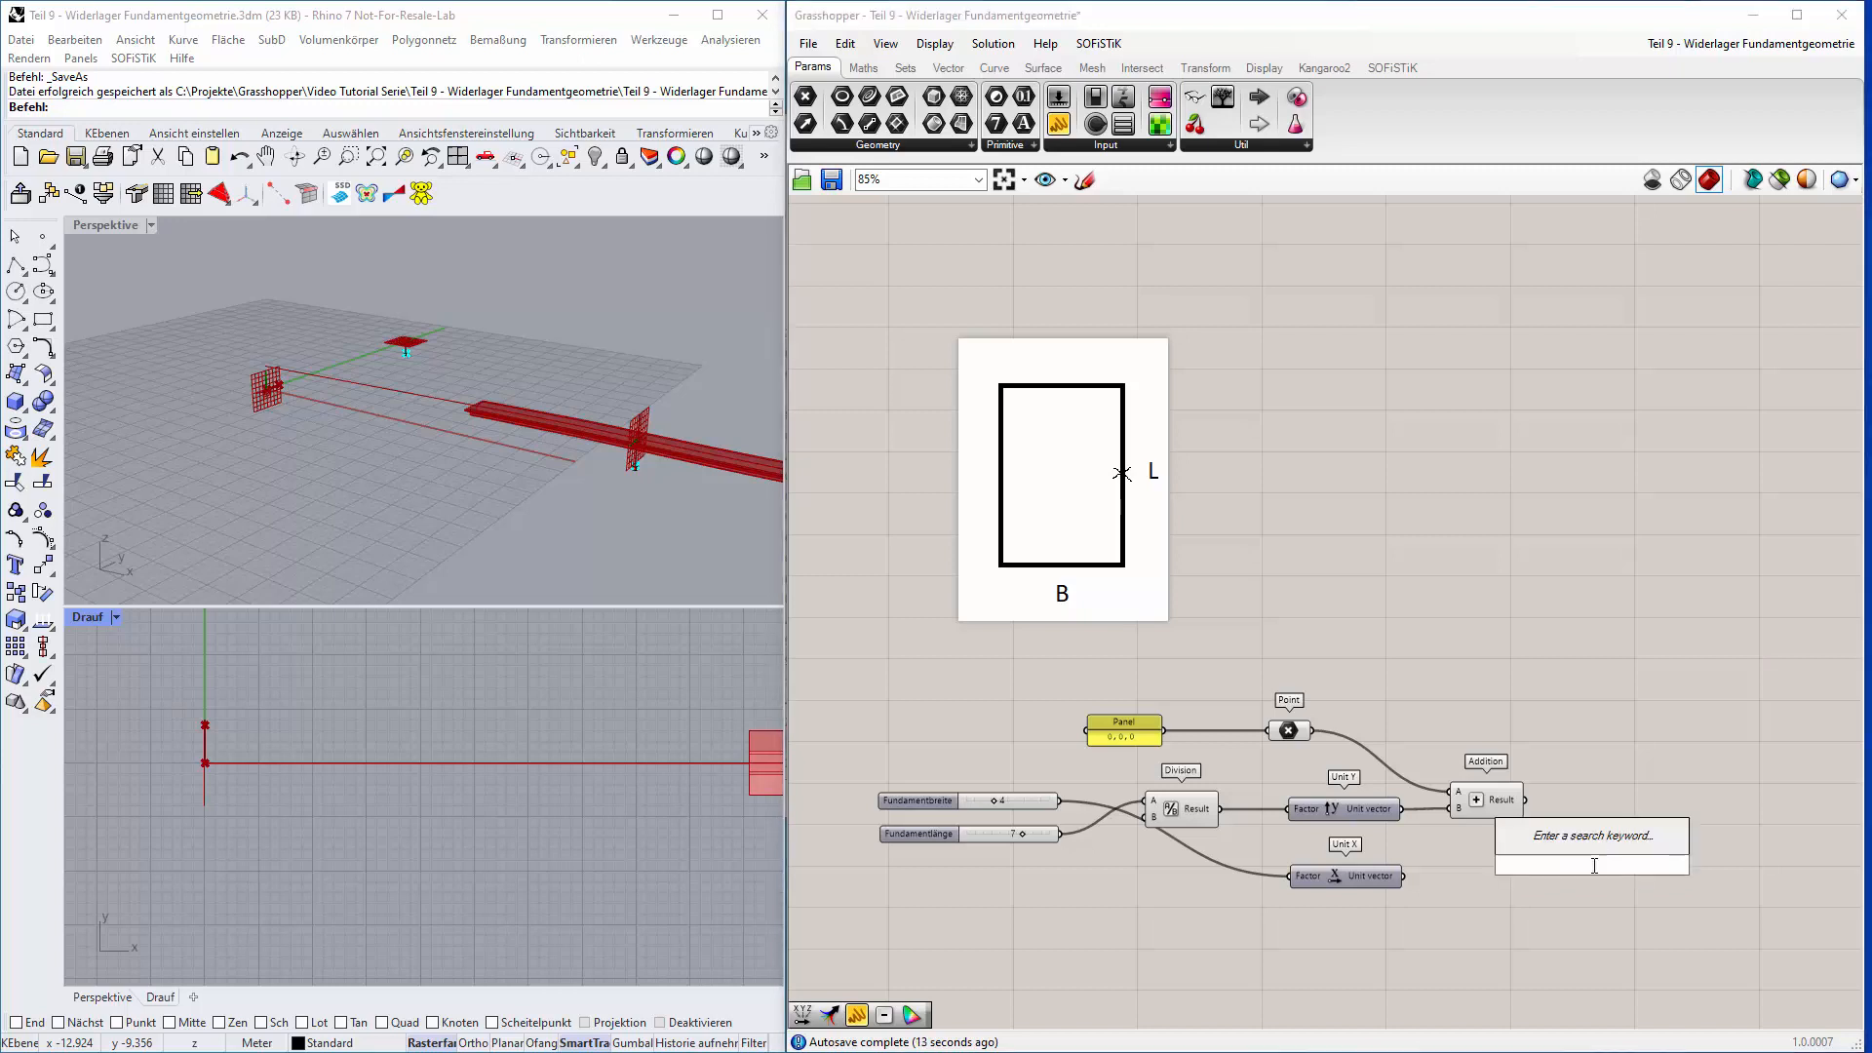
{"action": "type", "text": "-"}
{"action": "key", "text": "Return"}
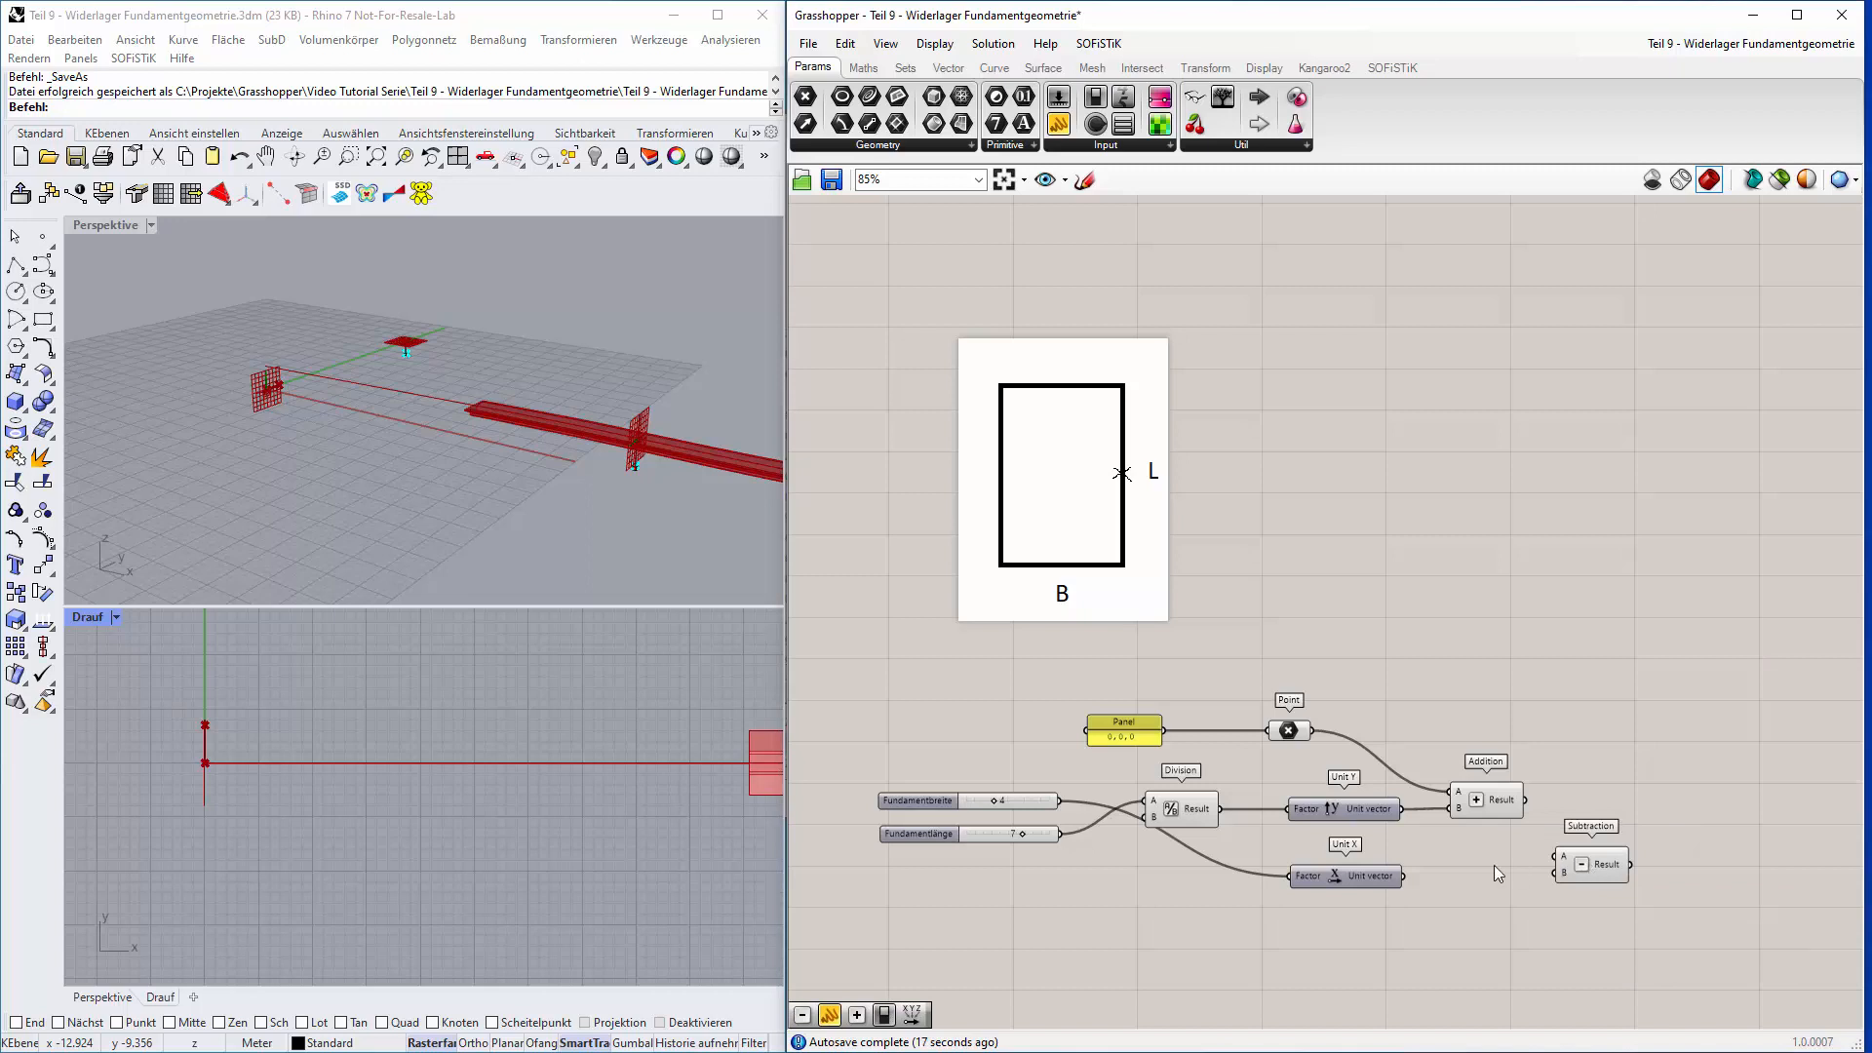
{"action": "left_click_drag", "start_coordinate": [1410, 876], "coordinate": [1604, 867]}
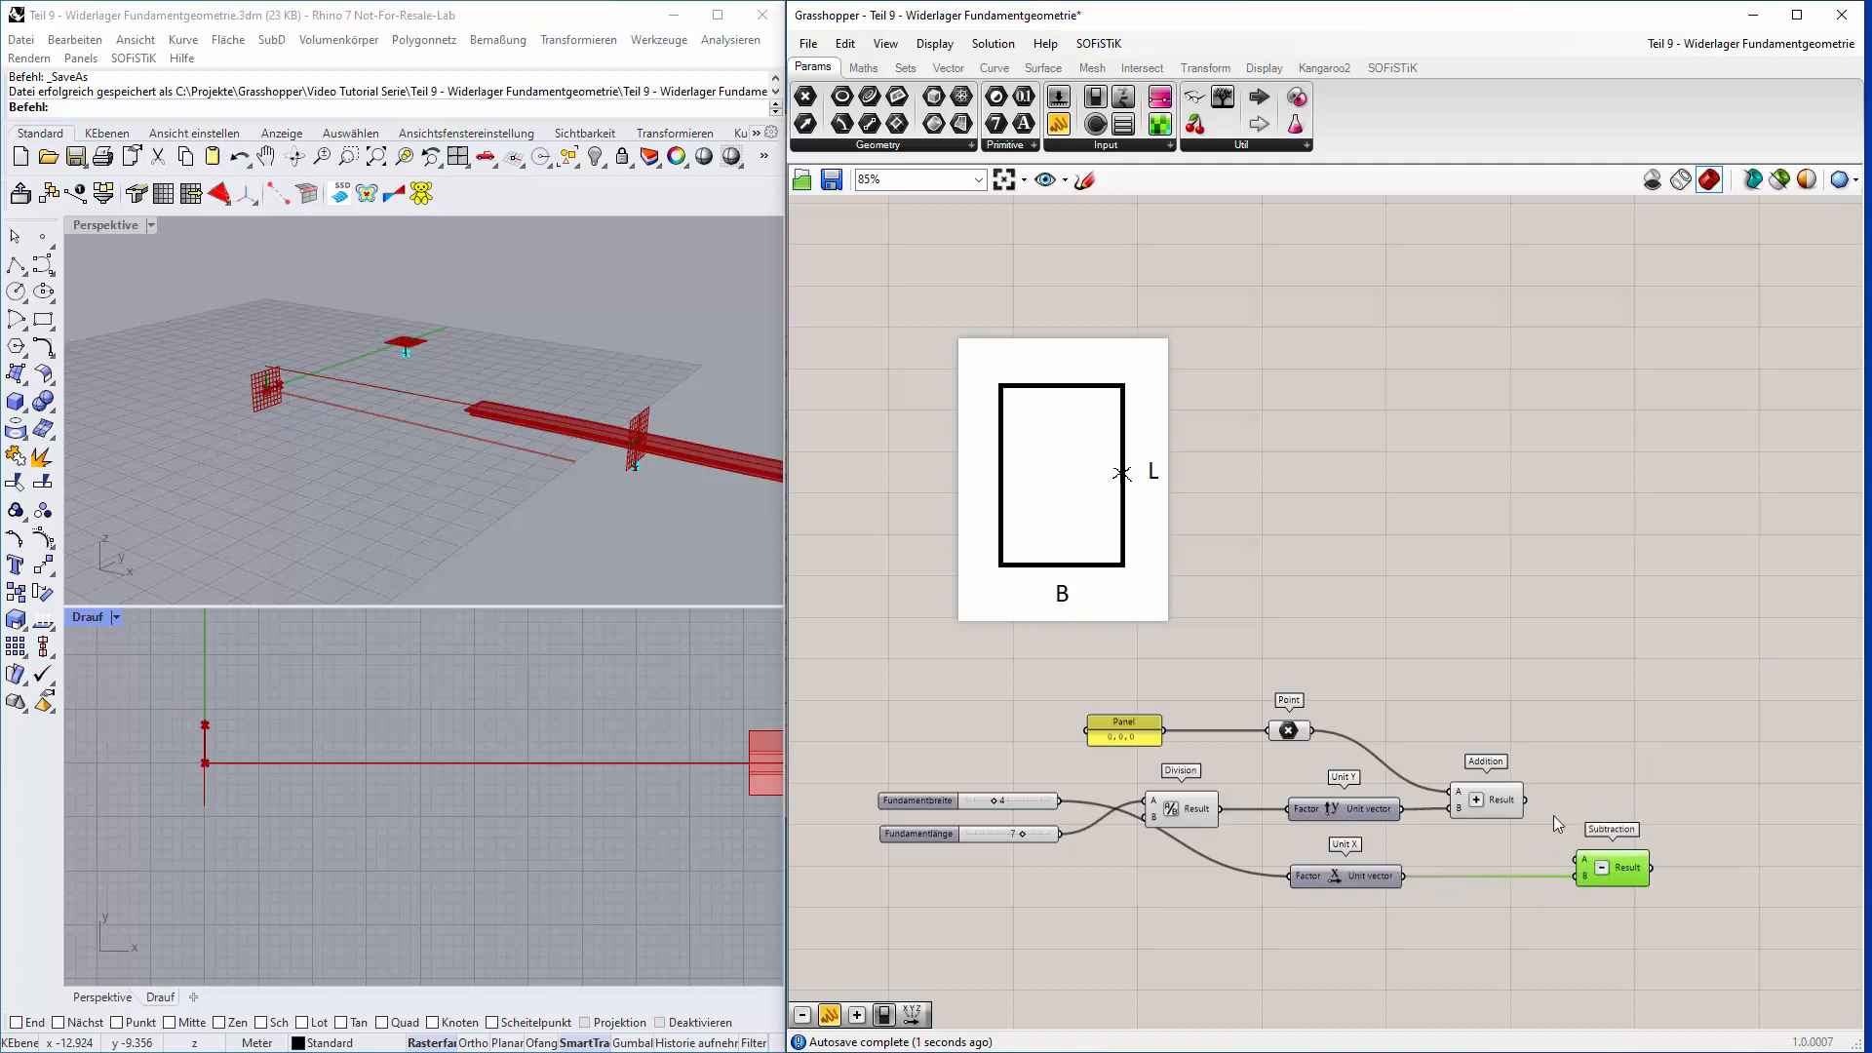
{"action": "left_click_drag", "start_coordinate": [1527, 802], "coordinate": [1565, 865]}
Check the Subtraction component's Result in a temporary panel wired to it, and delete the panel.
{"action": "double_click", "coordinate": [1734, 859]}
{"action": "type", "text": "Panel"}
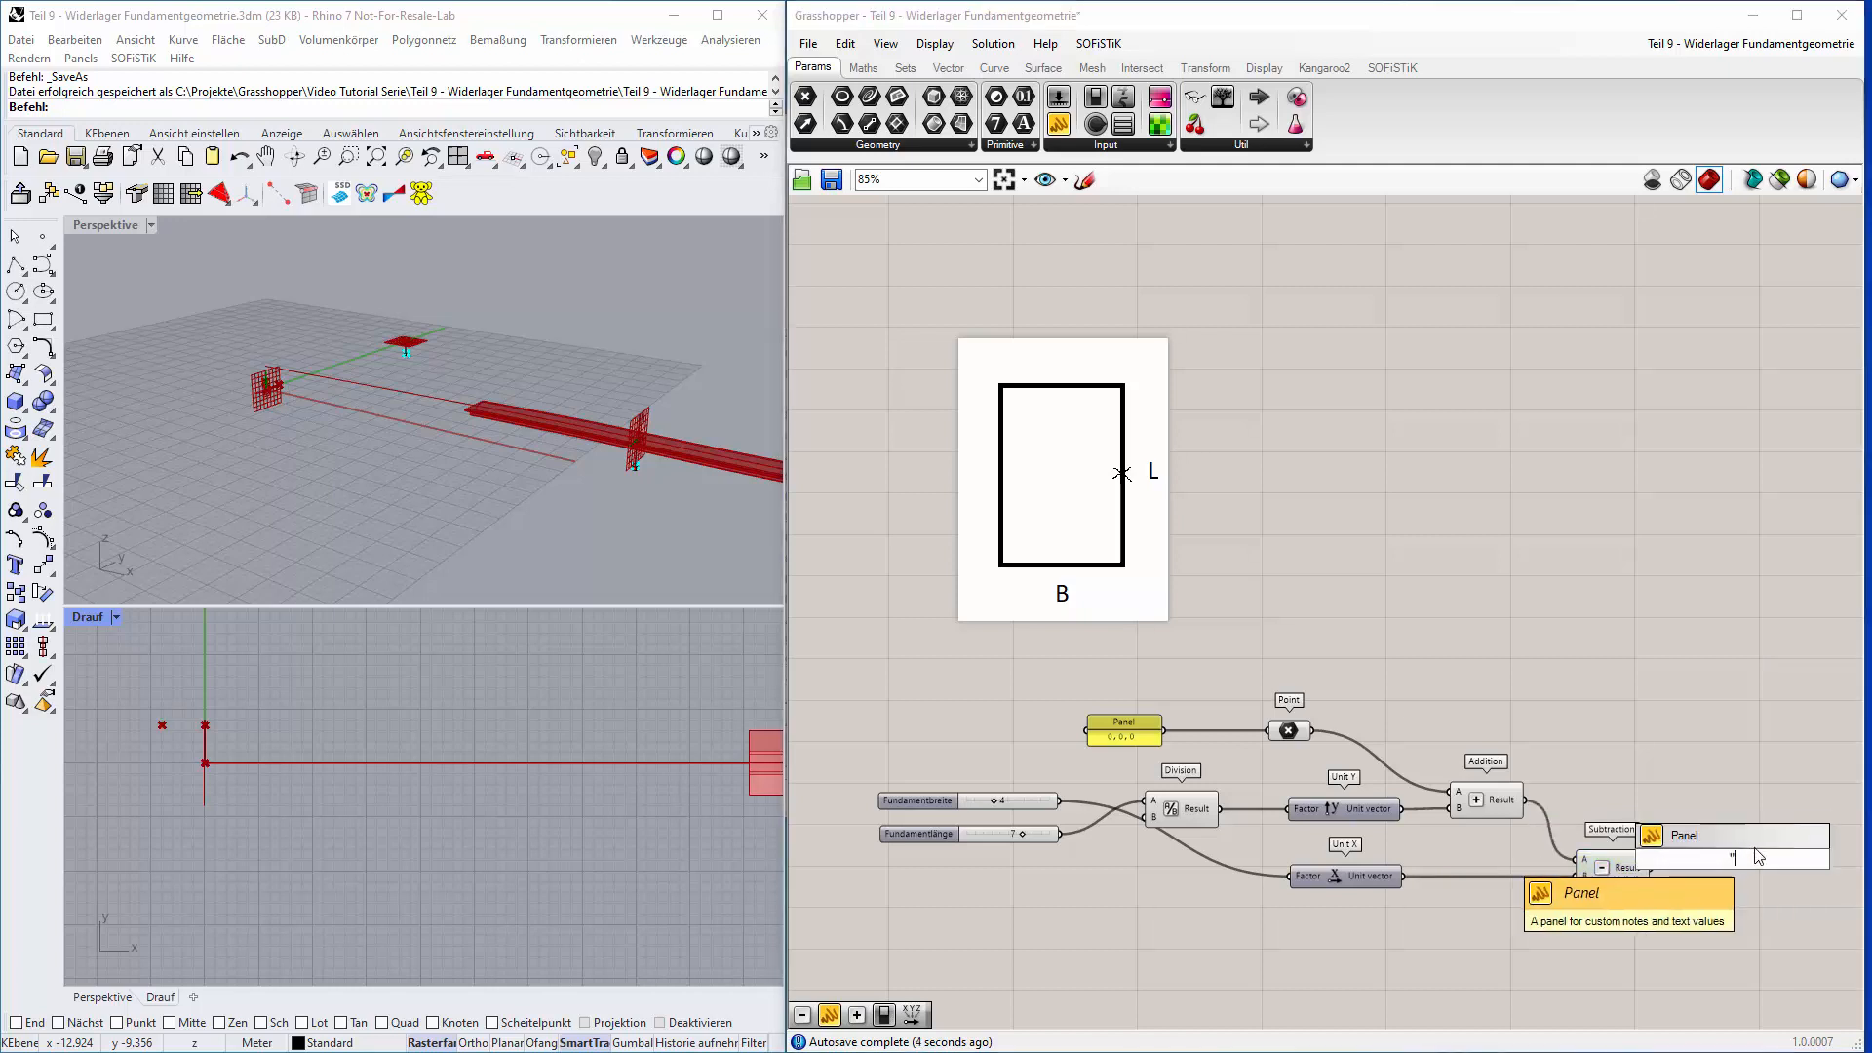
{"action": "key", "text": "Return"}
{"action": "left_click_drag", "start_coordinate": [1648, 867], "coordinate": [1676, 891]}
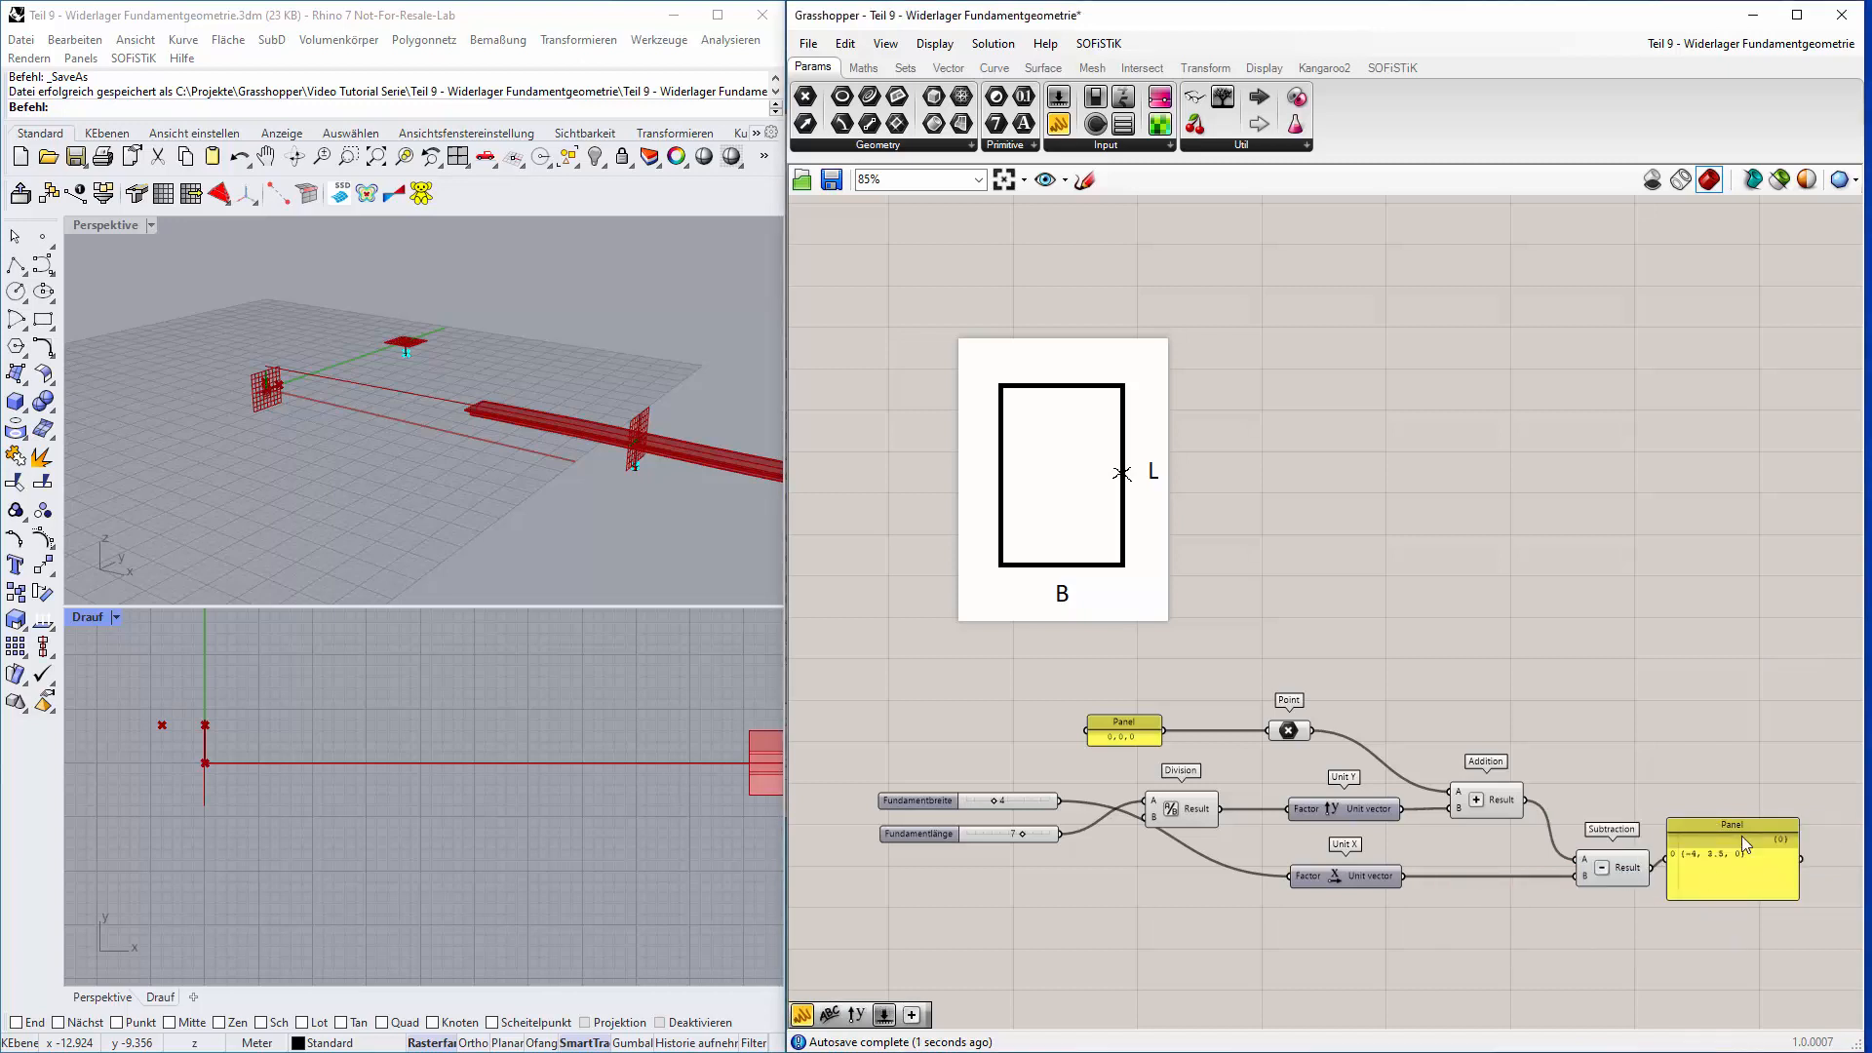
{"action": "scroll", "coordinate": [1741, 835], "scroll_direction": "up", "scroll_amount": 3}
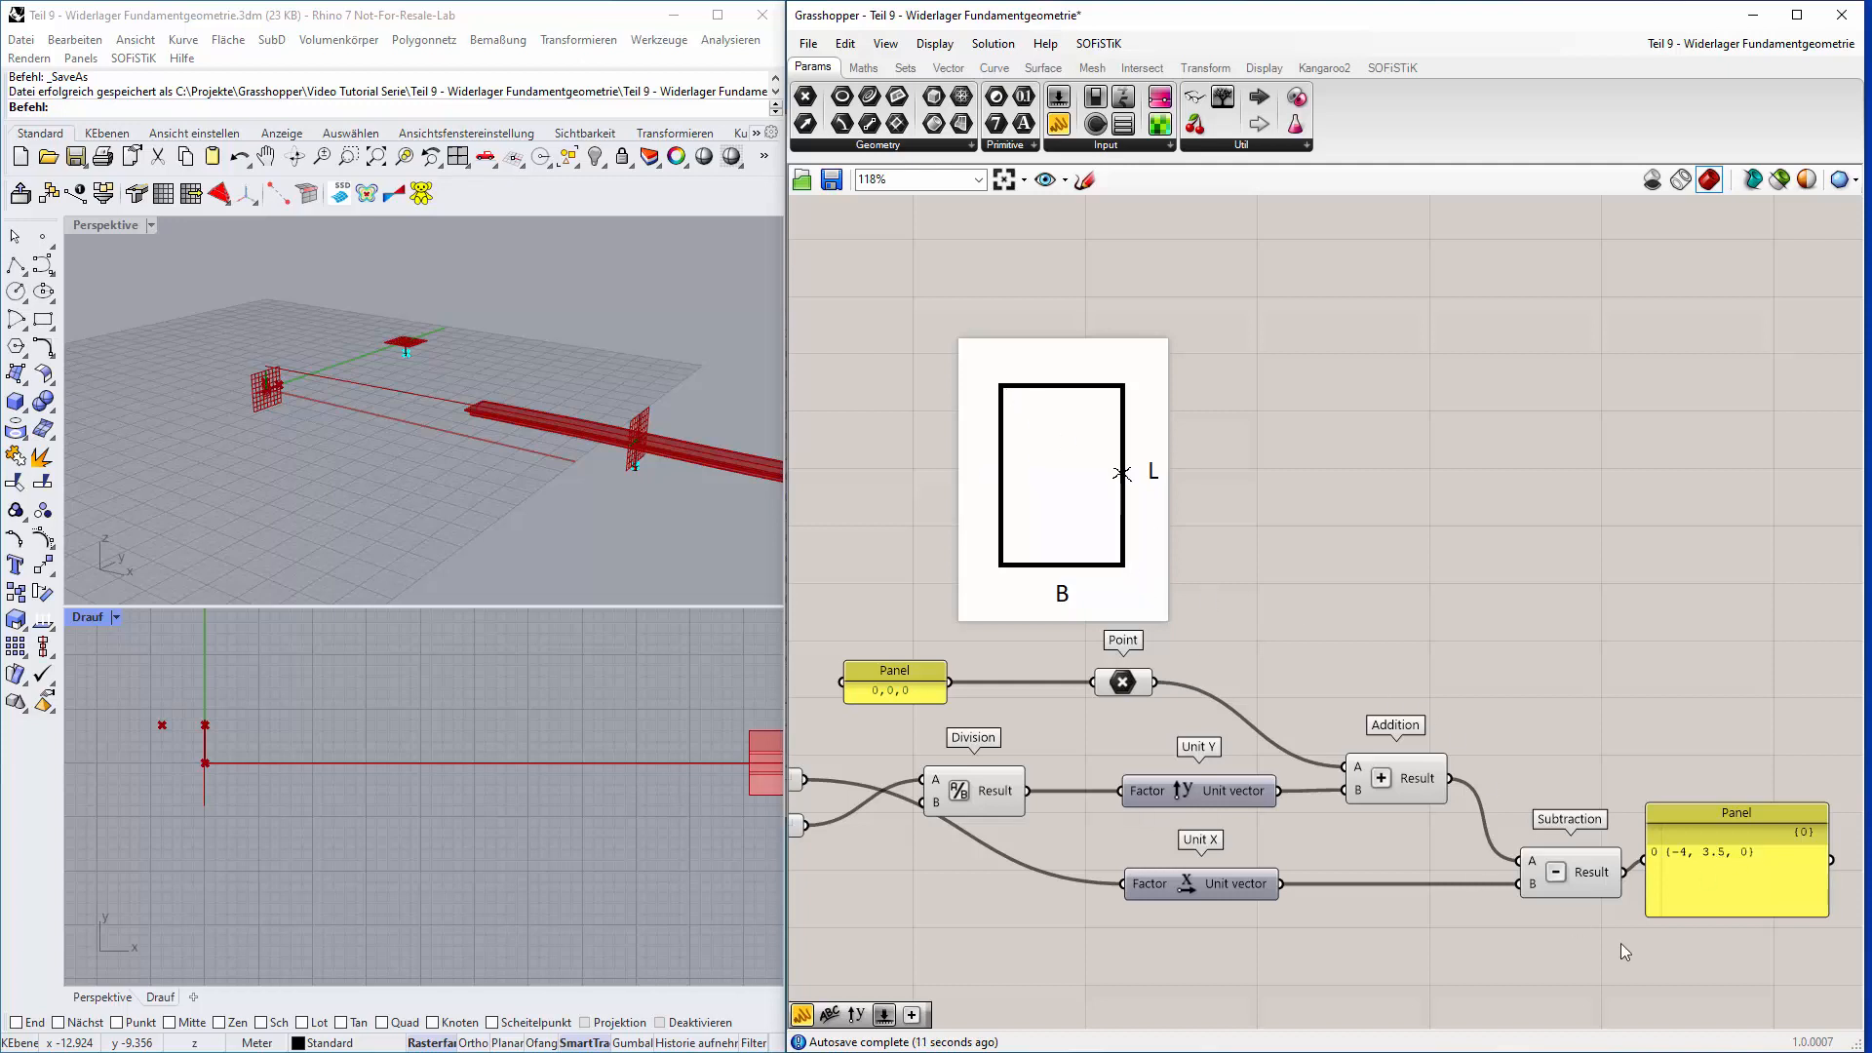
{"action": "left_click", "coordinate": [1763, 810]}
{"action": "key", "text": "Delete"}
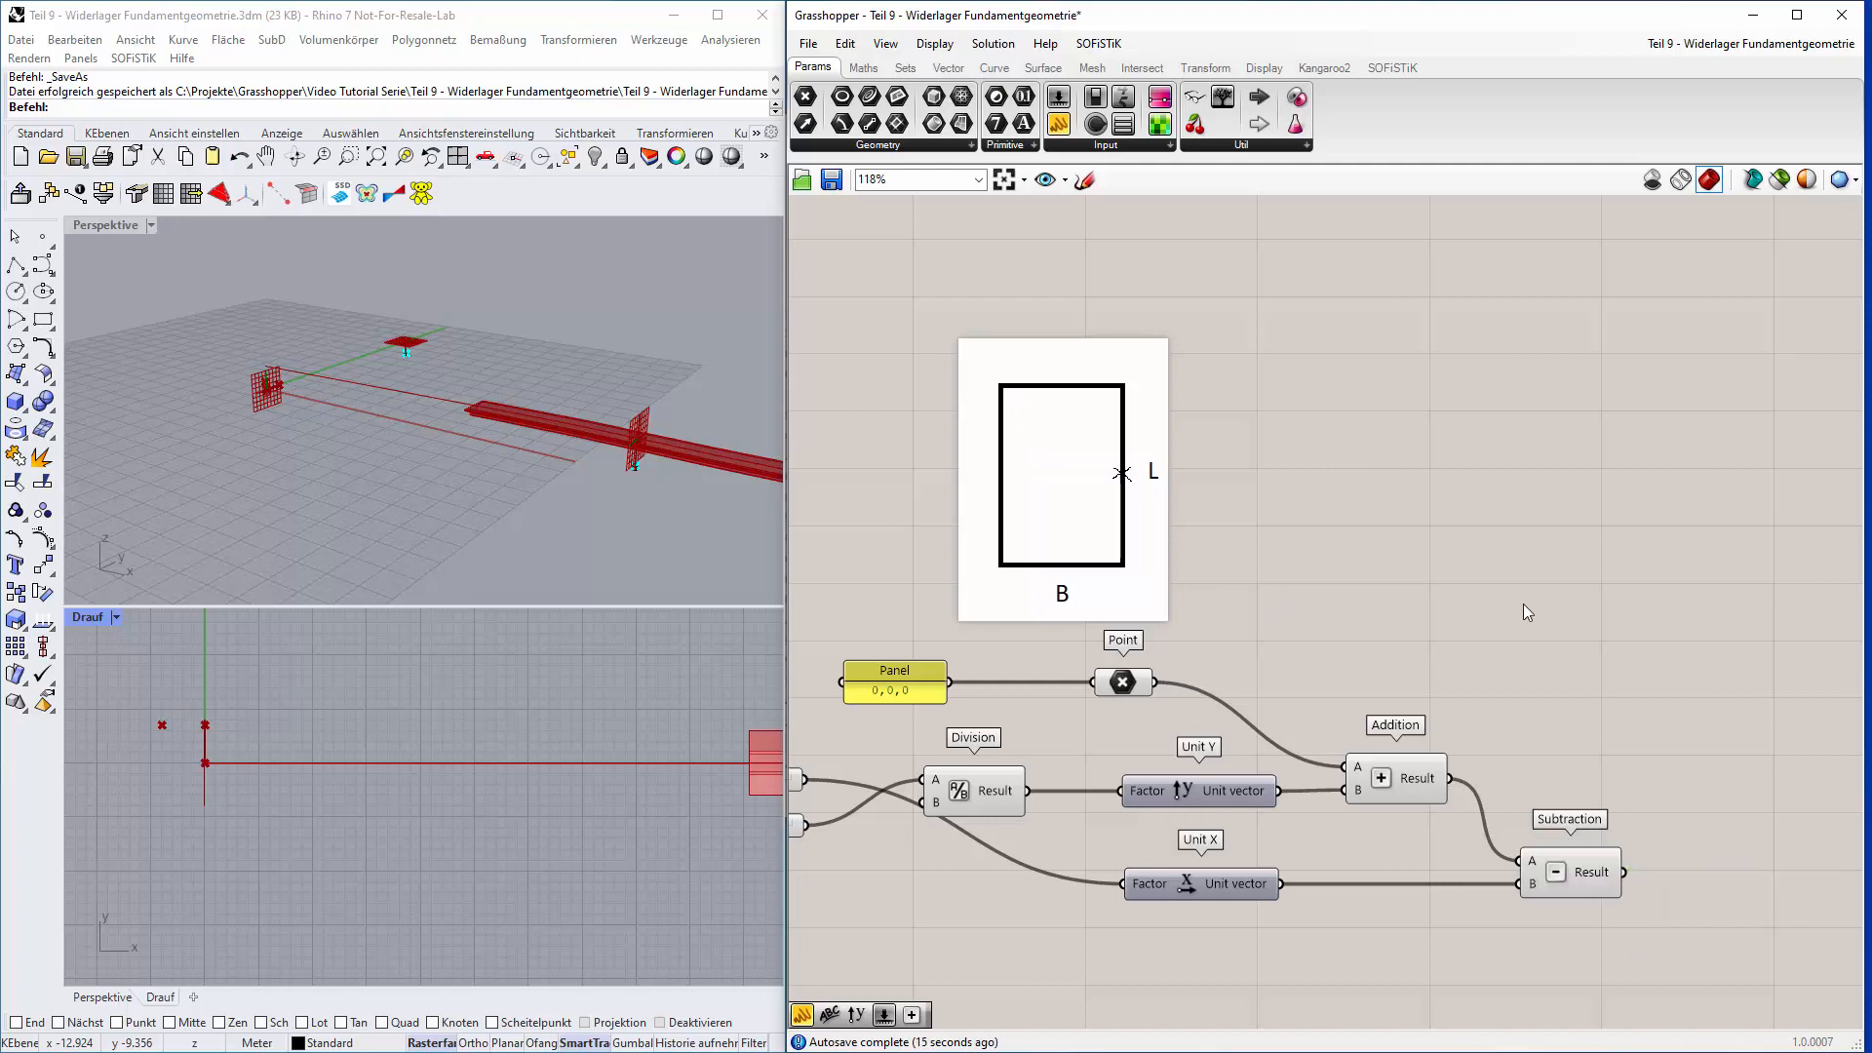
Add a second Unit Y component below Unit X and wire the Fundamentlänge slider into its Factor input.
{"action": "scroll", "coordinate": [1527, 619], "scroll_direction": "down", "scroll_amount": 2}
{"action": "scroll", "coordinate": [1527, 618], "scroll_direction": "down", "scroll_amount": 1}
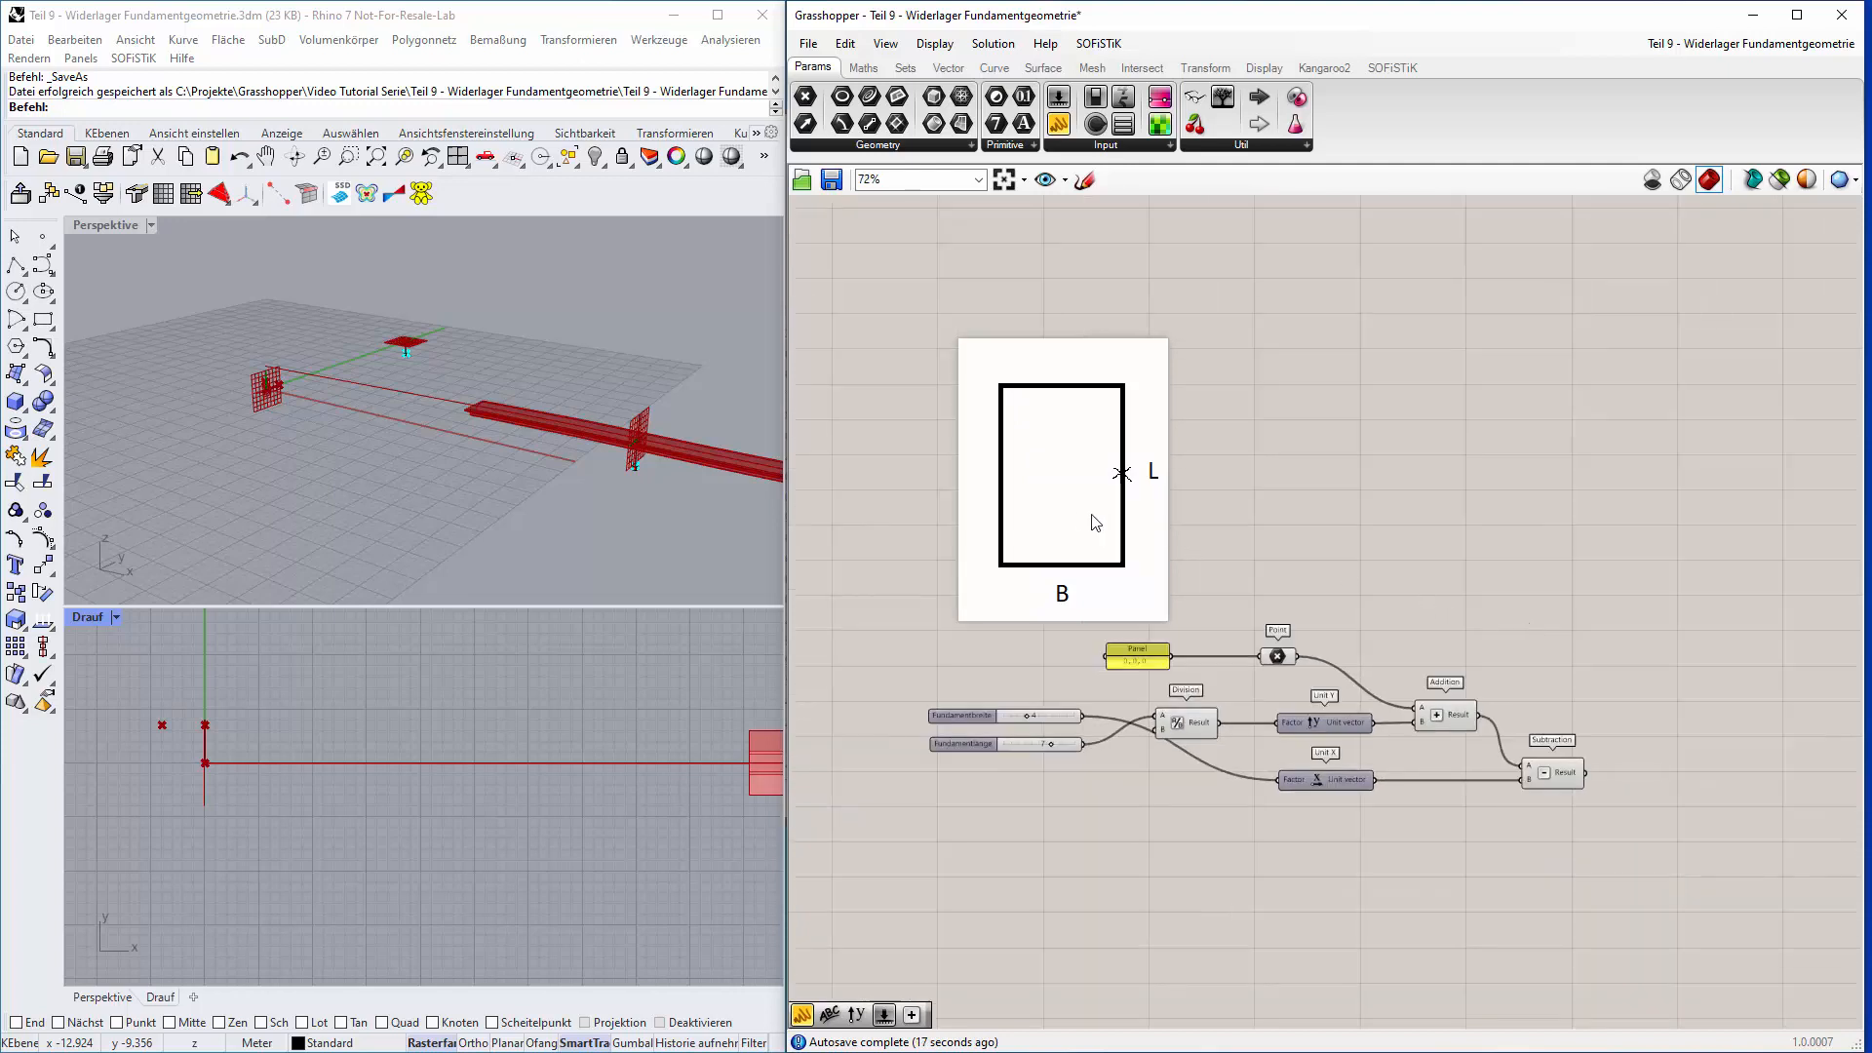
{"action": "right_click_drag", "start_coordinate": [1488, 581], "coordinate": [1542, 527]}
{"action": "scroll", "coordinate": [1341, 528], "scroll_direction": "up", "scroll_amount": 1}
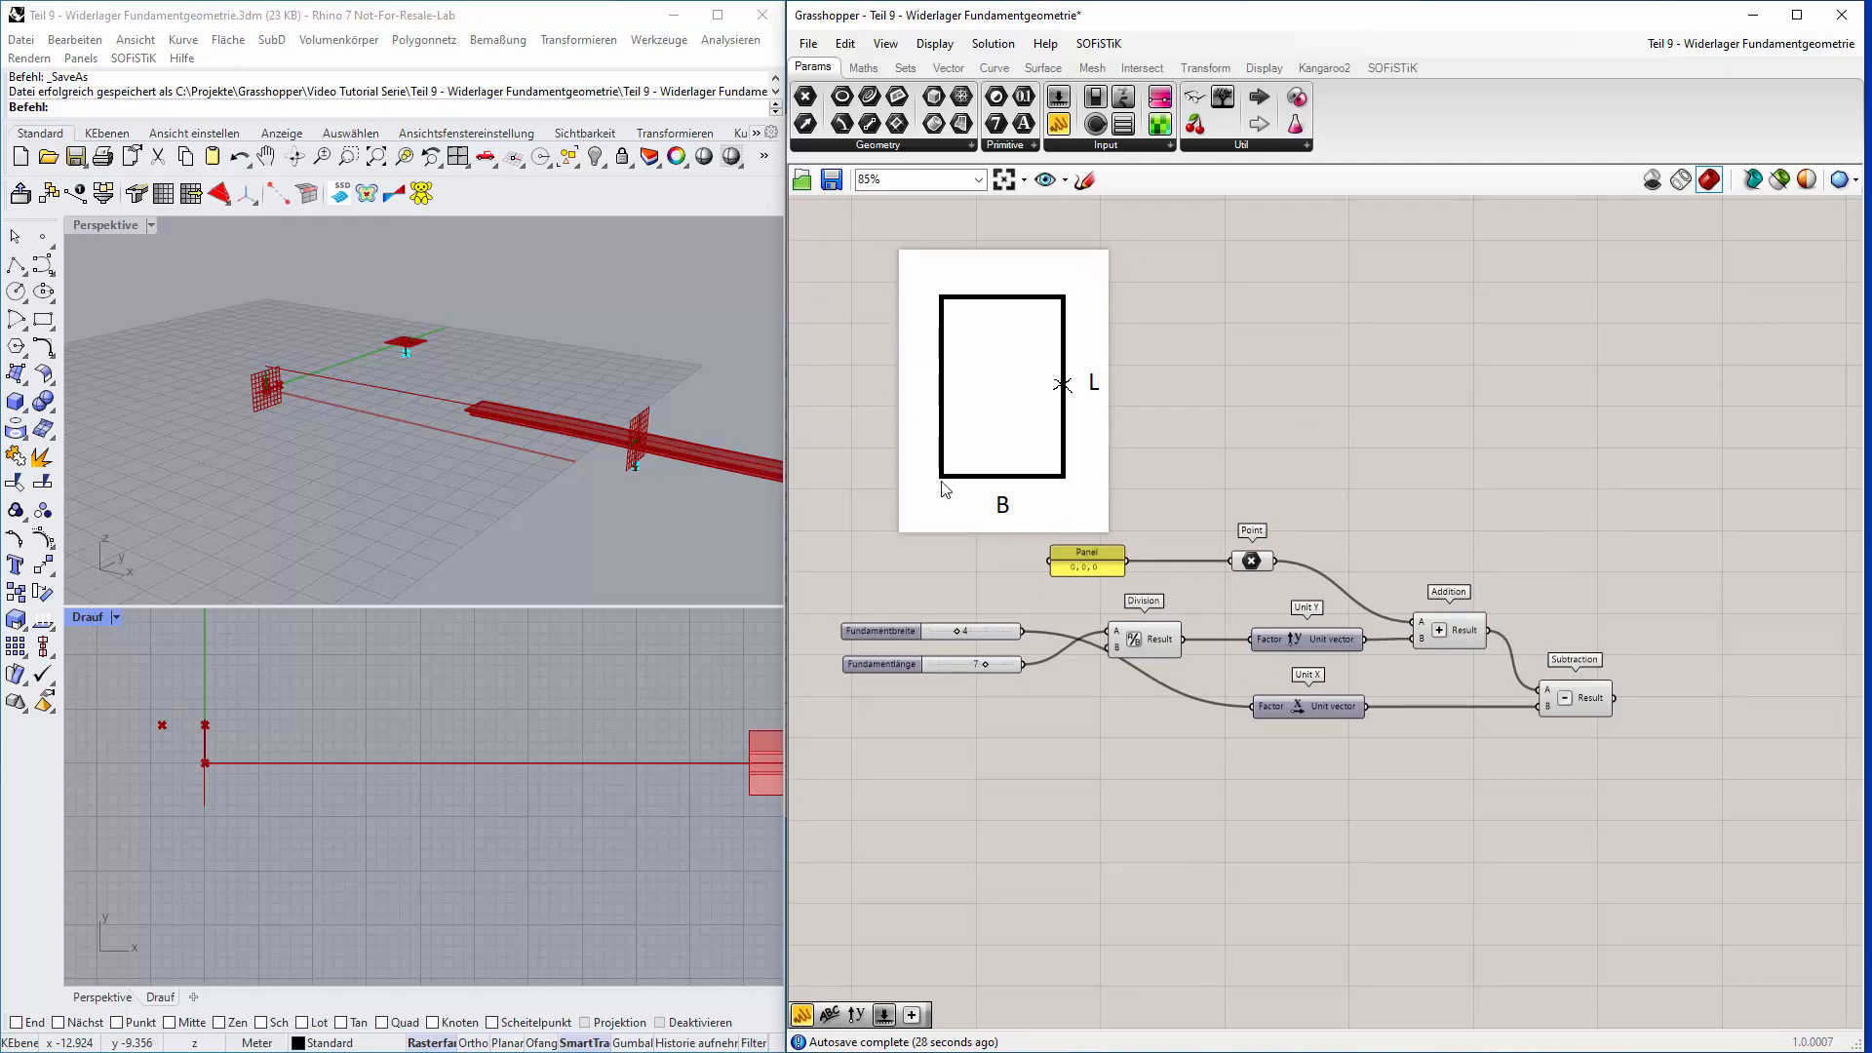
{"action": "double_click", "coordinate": [1326, 802]}
{"action": "type", "text": "y"}
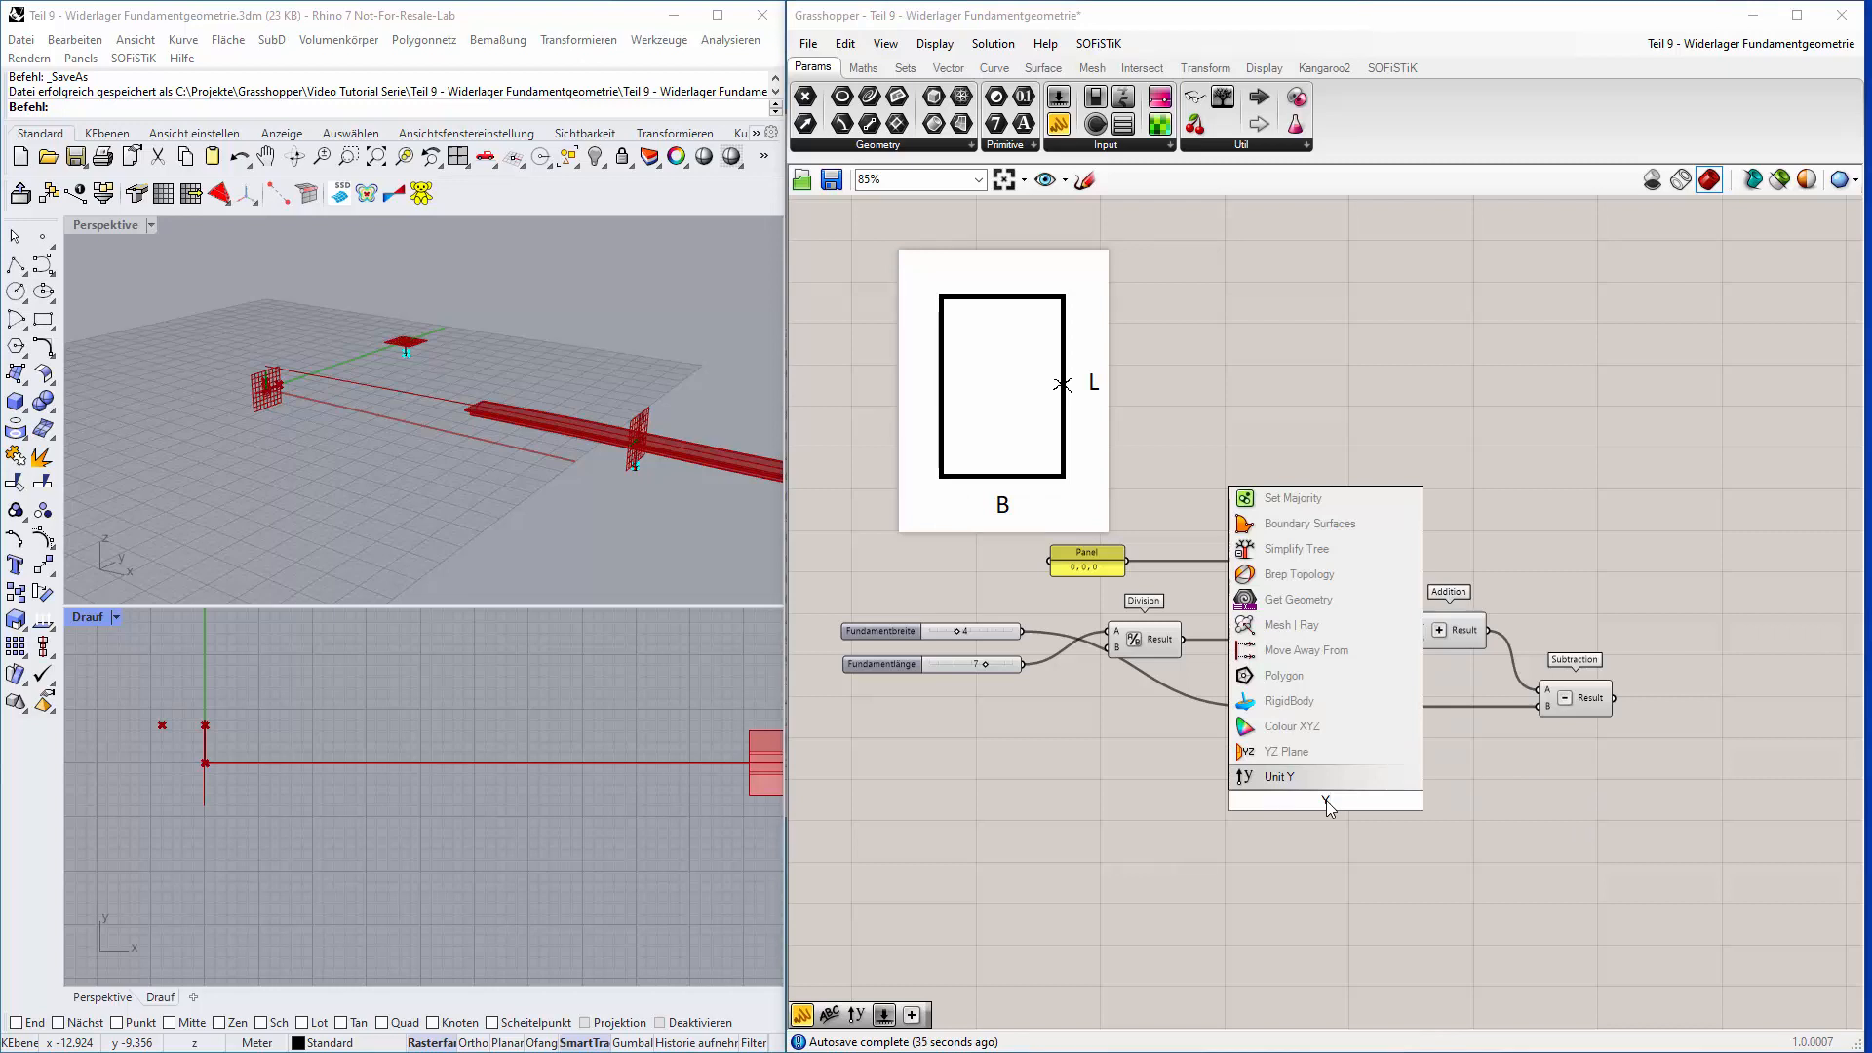
{"action": "key", "text": "Return"}
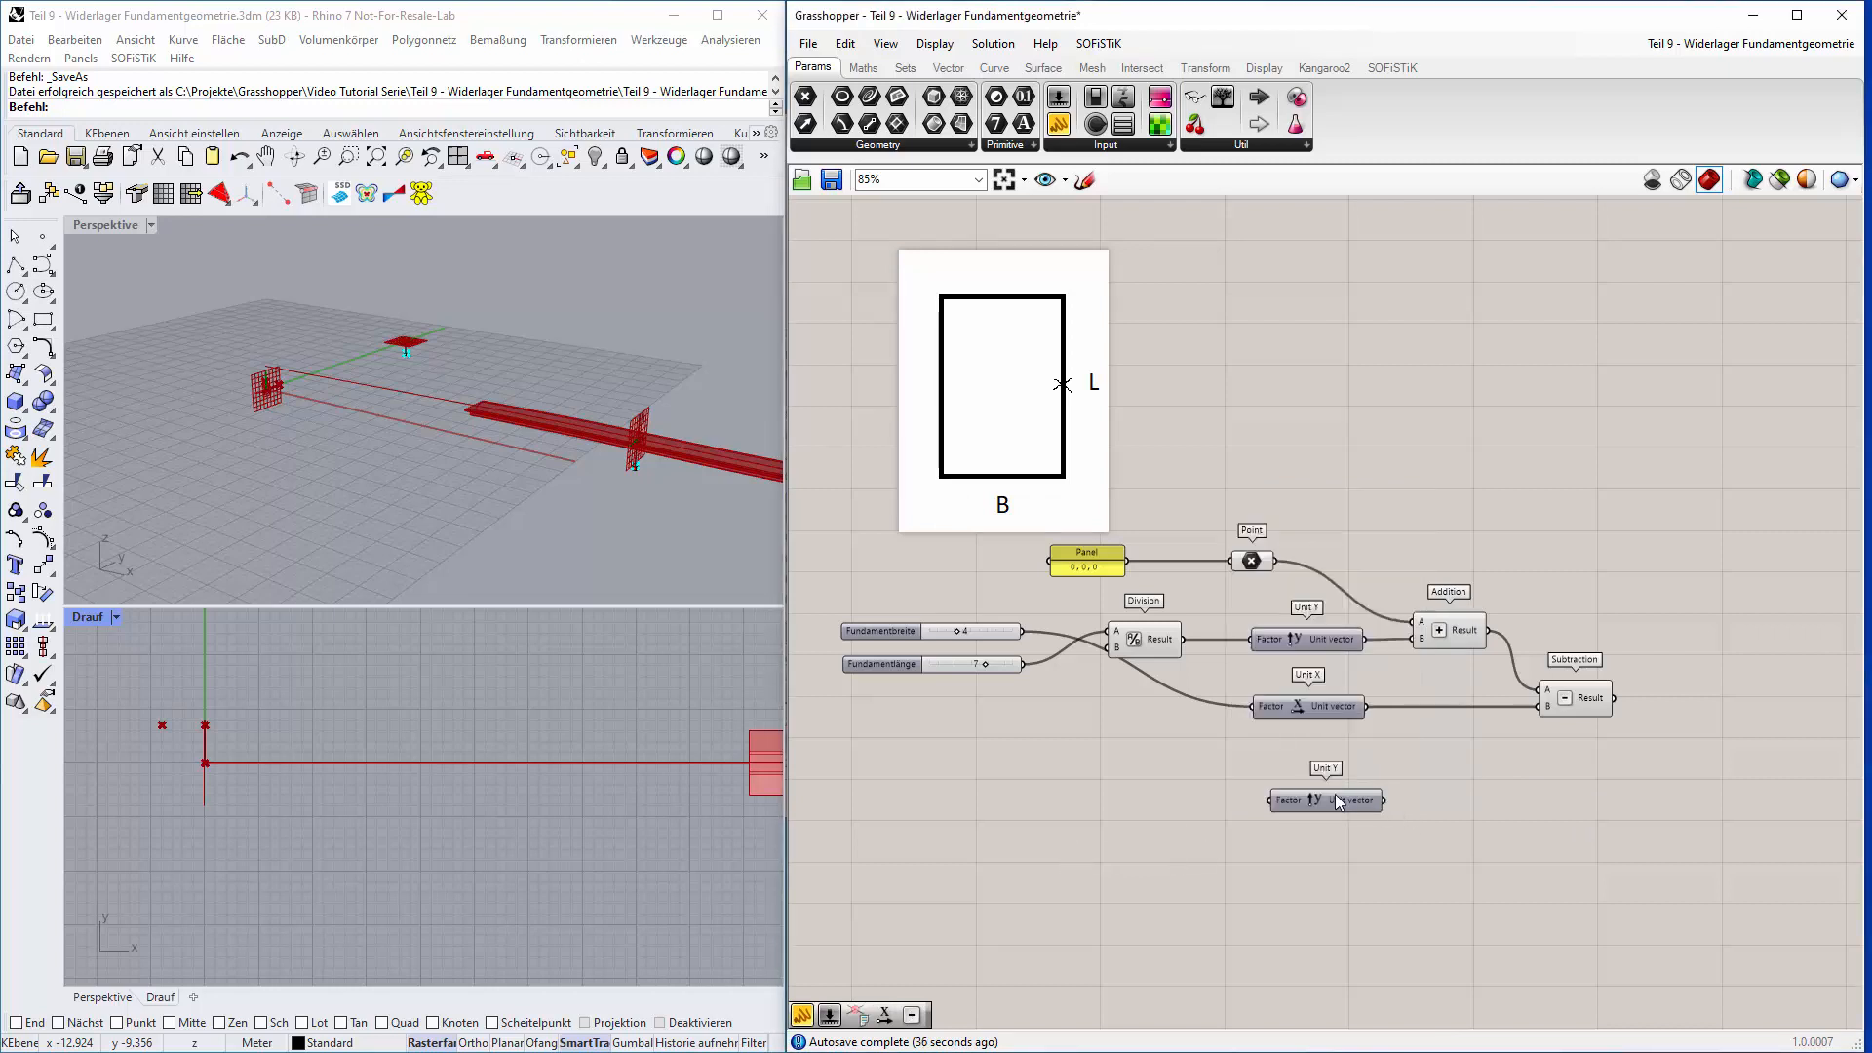
{"action": "left_click", "coordinate": [1320, 774]}
{"action": "left_click_drag", "start_coordinate": [1326, 775], "coordinate": [1323, 776]}
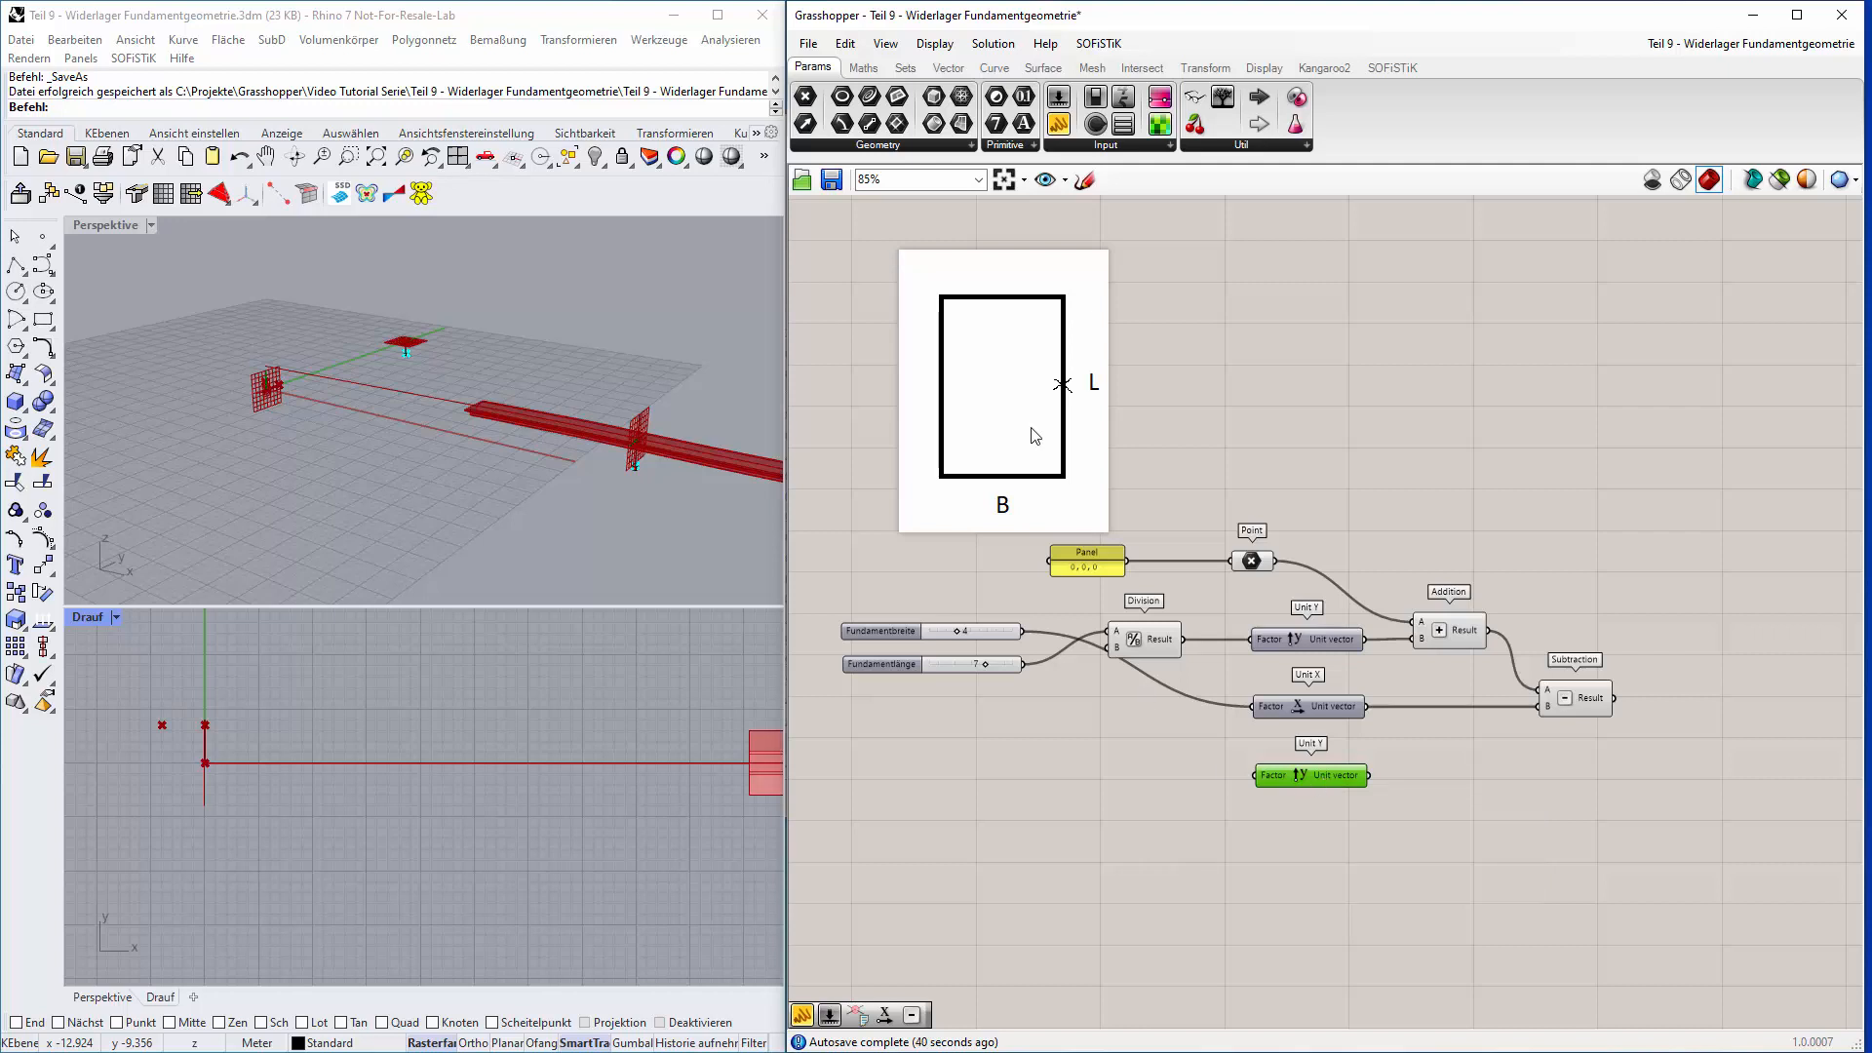
{"action": "left_click_drag", "start_coordinate": [1030, 665], "coordinate": [1258, 775]}
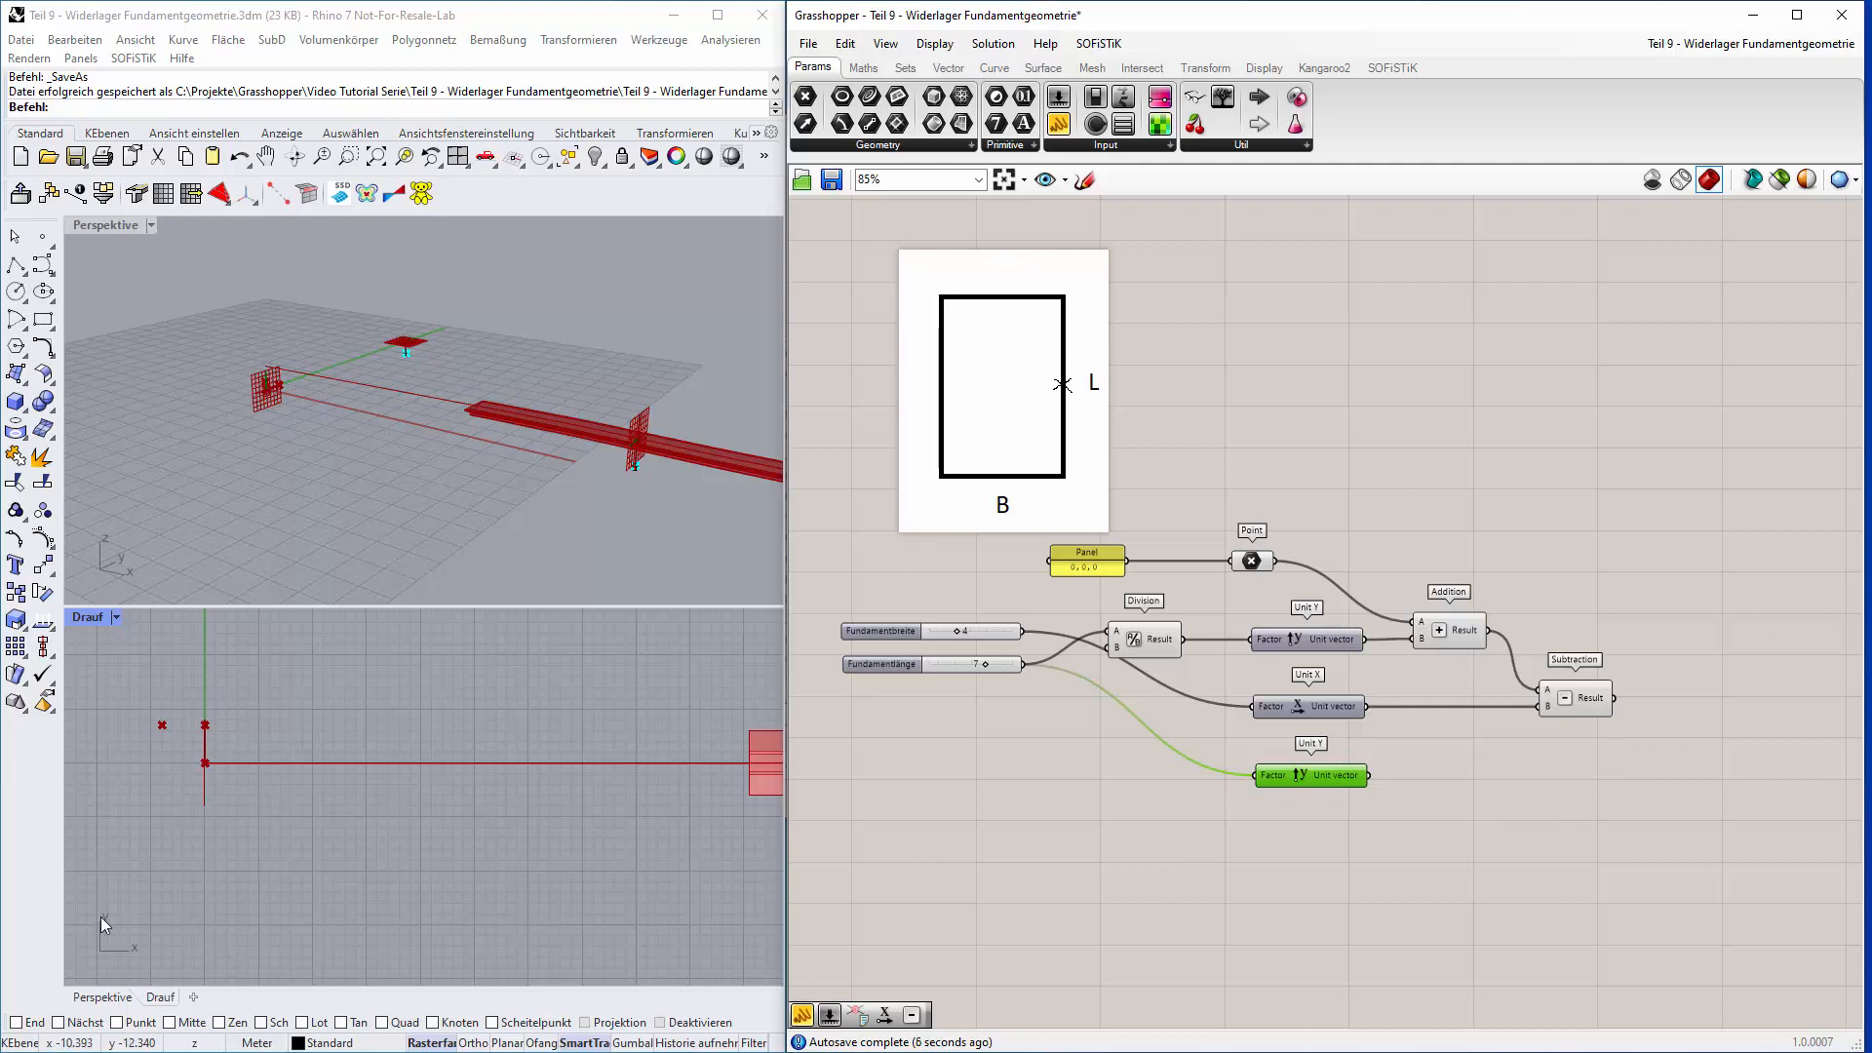
Add a second Subtraction component, wiring the first Subtraction's Result into A and the second Unit Y vector into B.
{"action": "double_click", "coordinate": [1706, 759]}
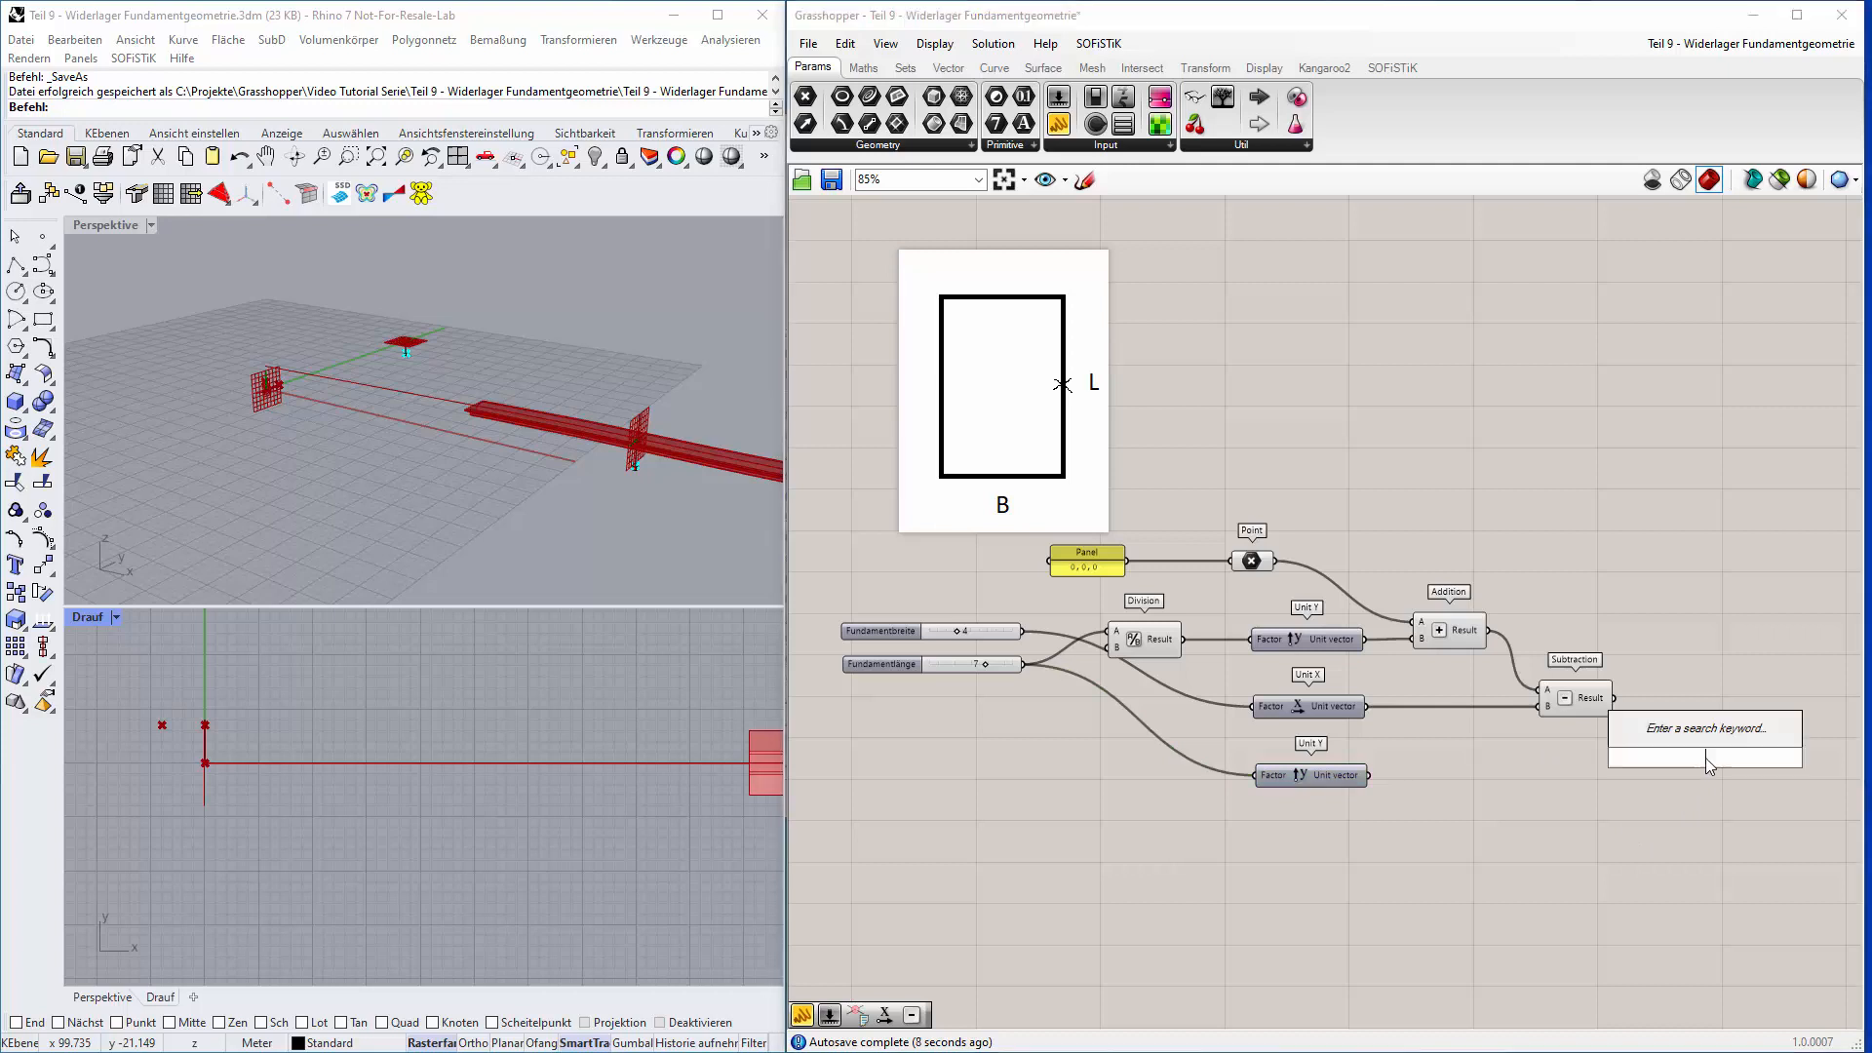
{"action": "type", "text": "-"}
{"action": "key", "text": "Return"}
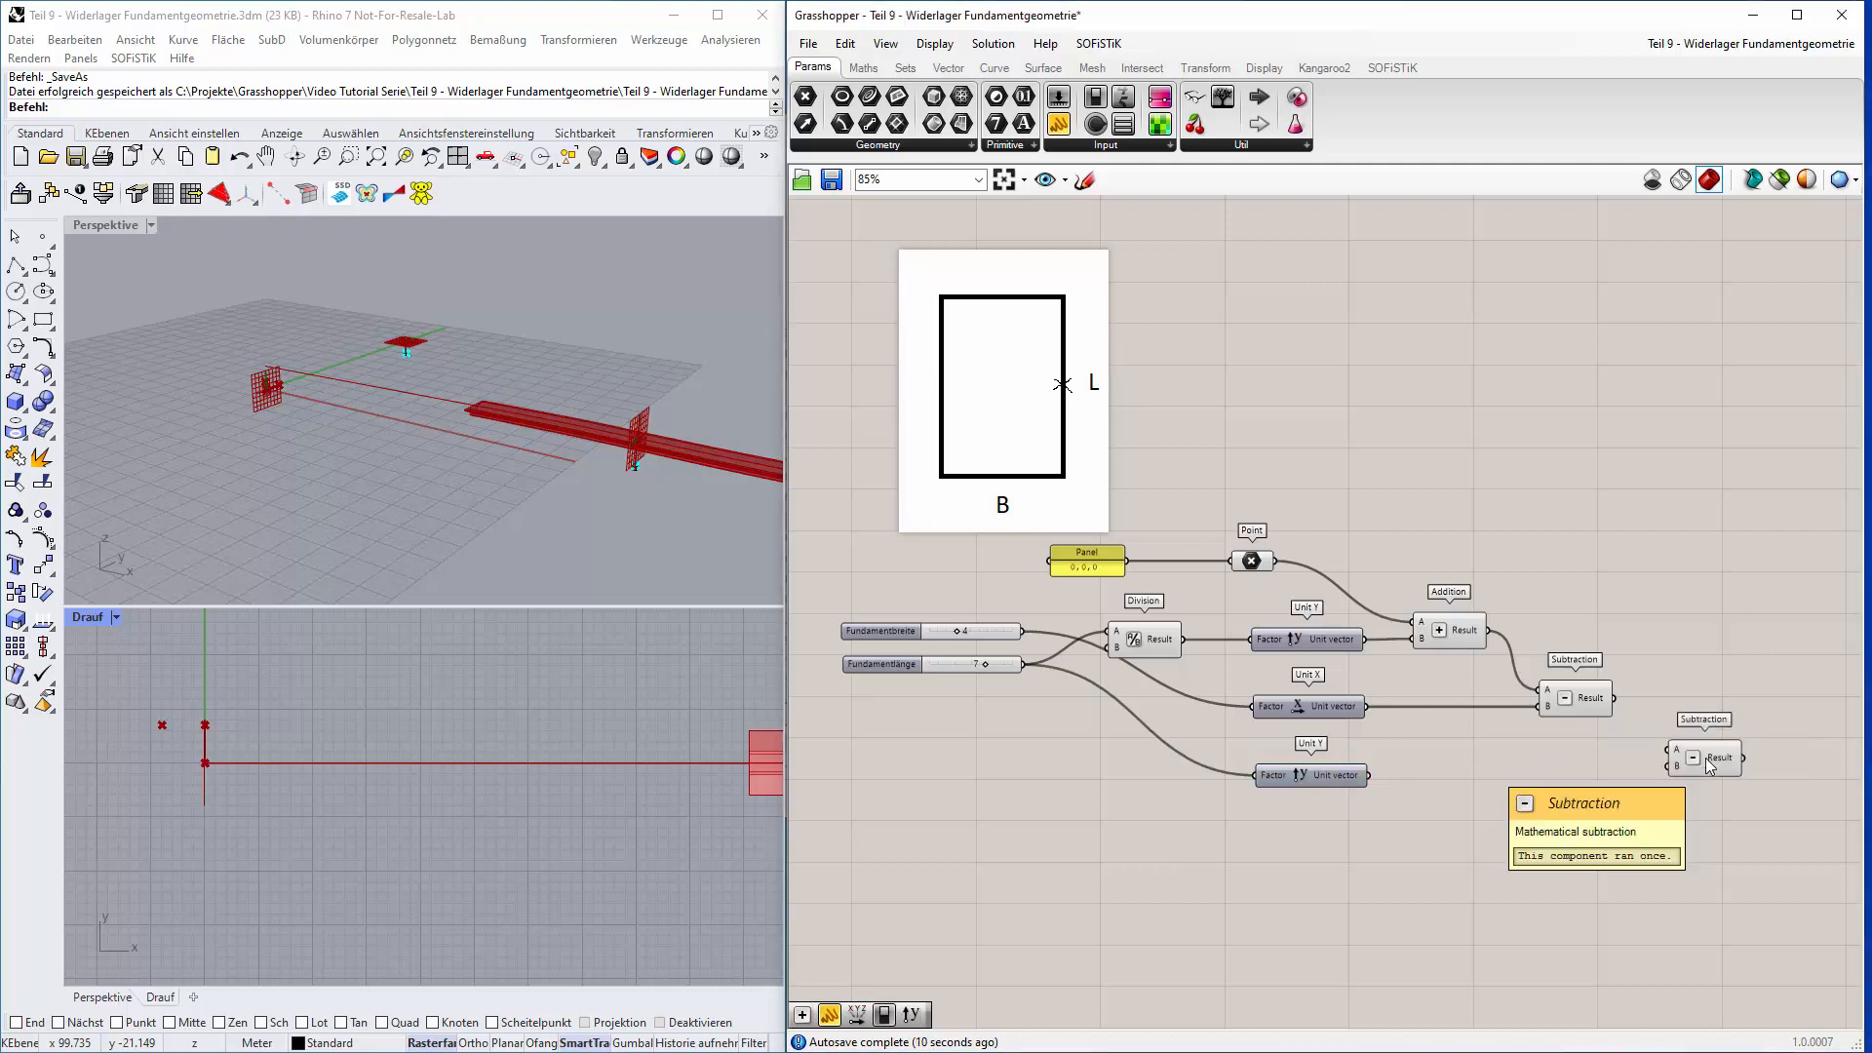
{"action": "left_click_drag", "start_coordinate": [1615, 701], "coordinate": [1667, 749]}
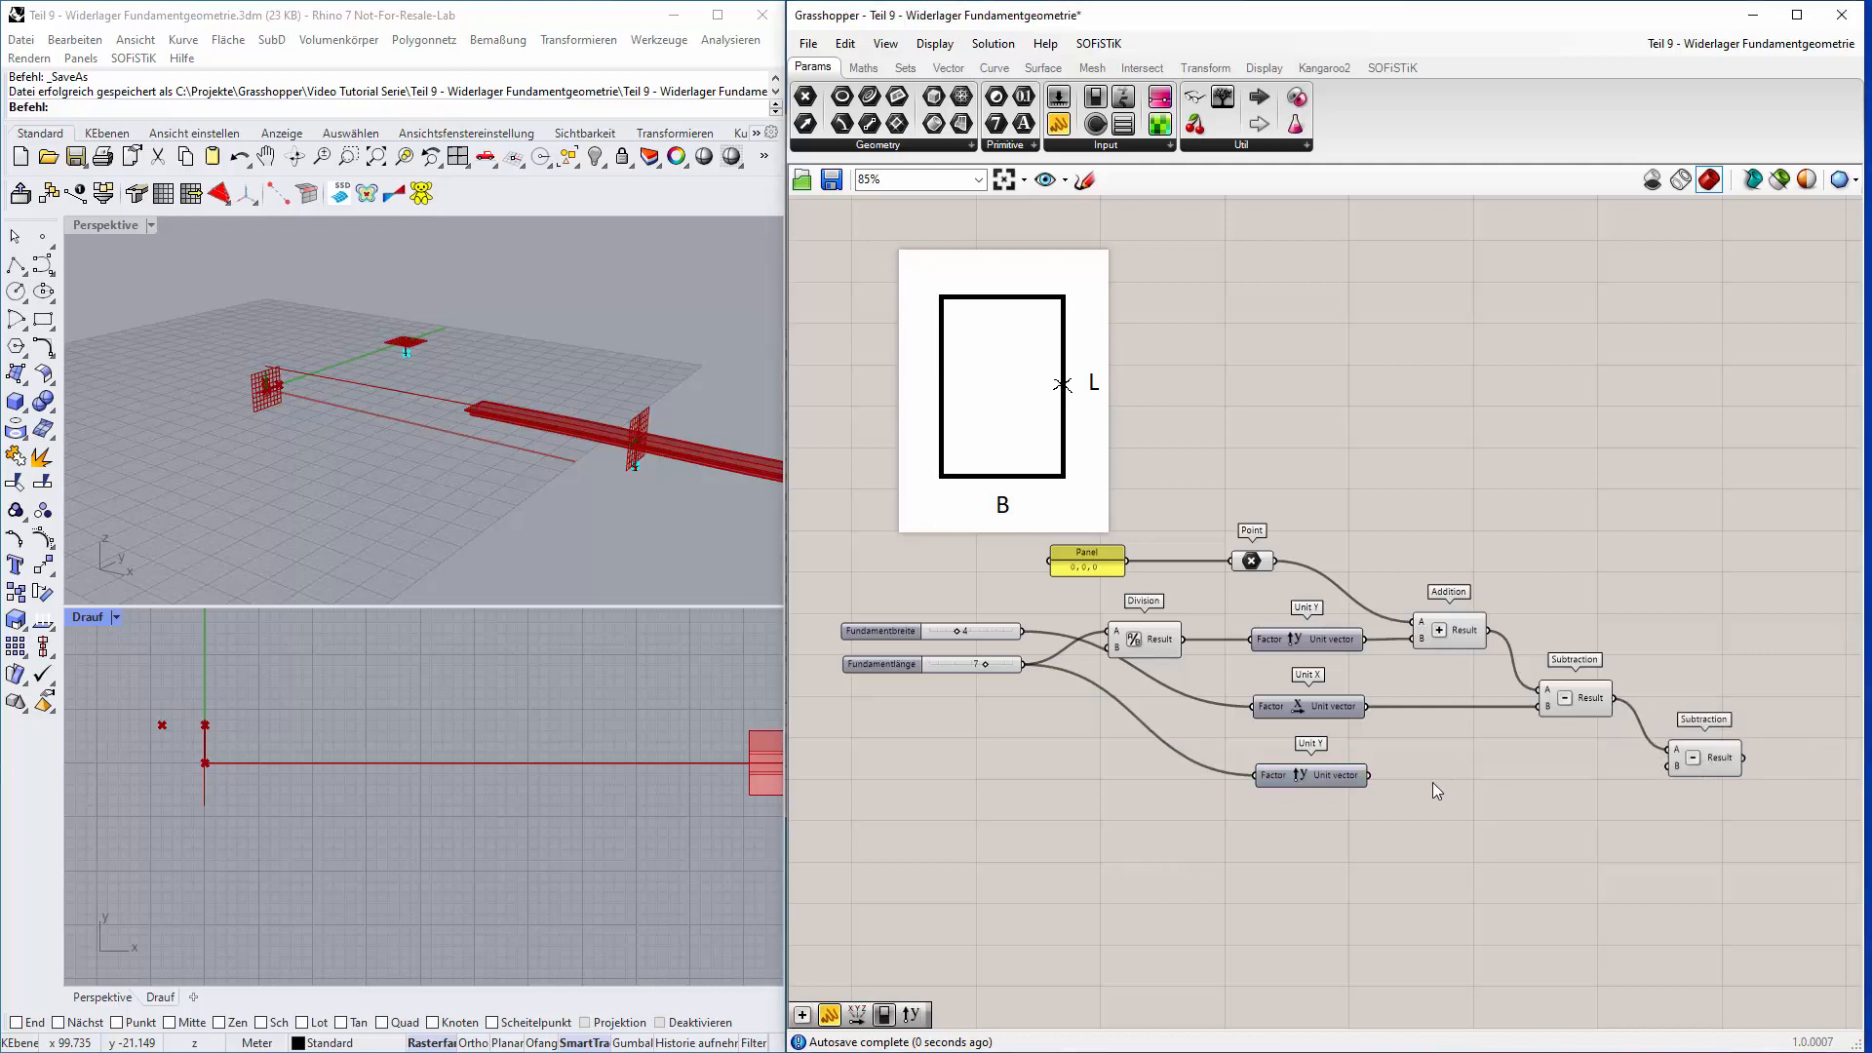
{"action": "left_click_drag", "start_coordinate": [1368, 775], "coordinate": [1695, 772]}
{"action": "left_click", "coordinate": [1700, 766]}
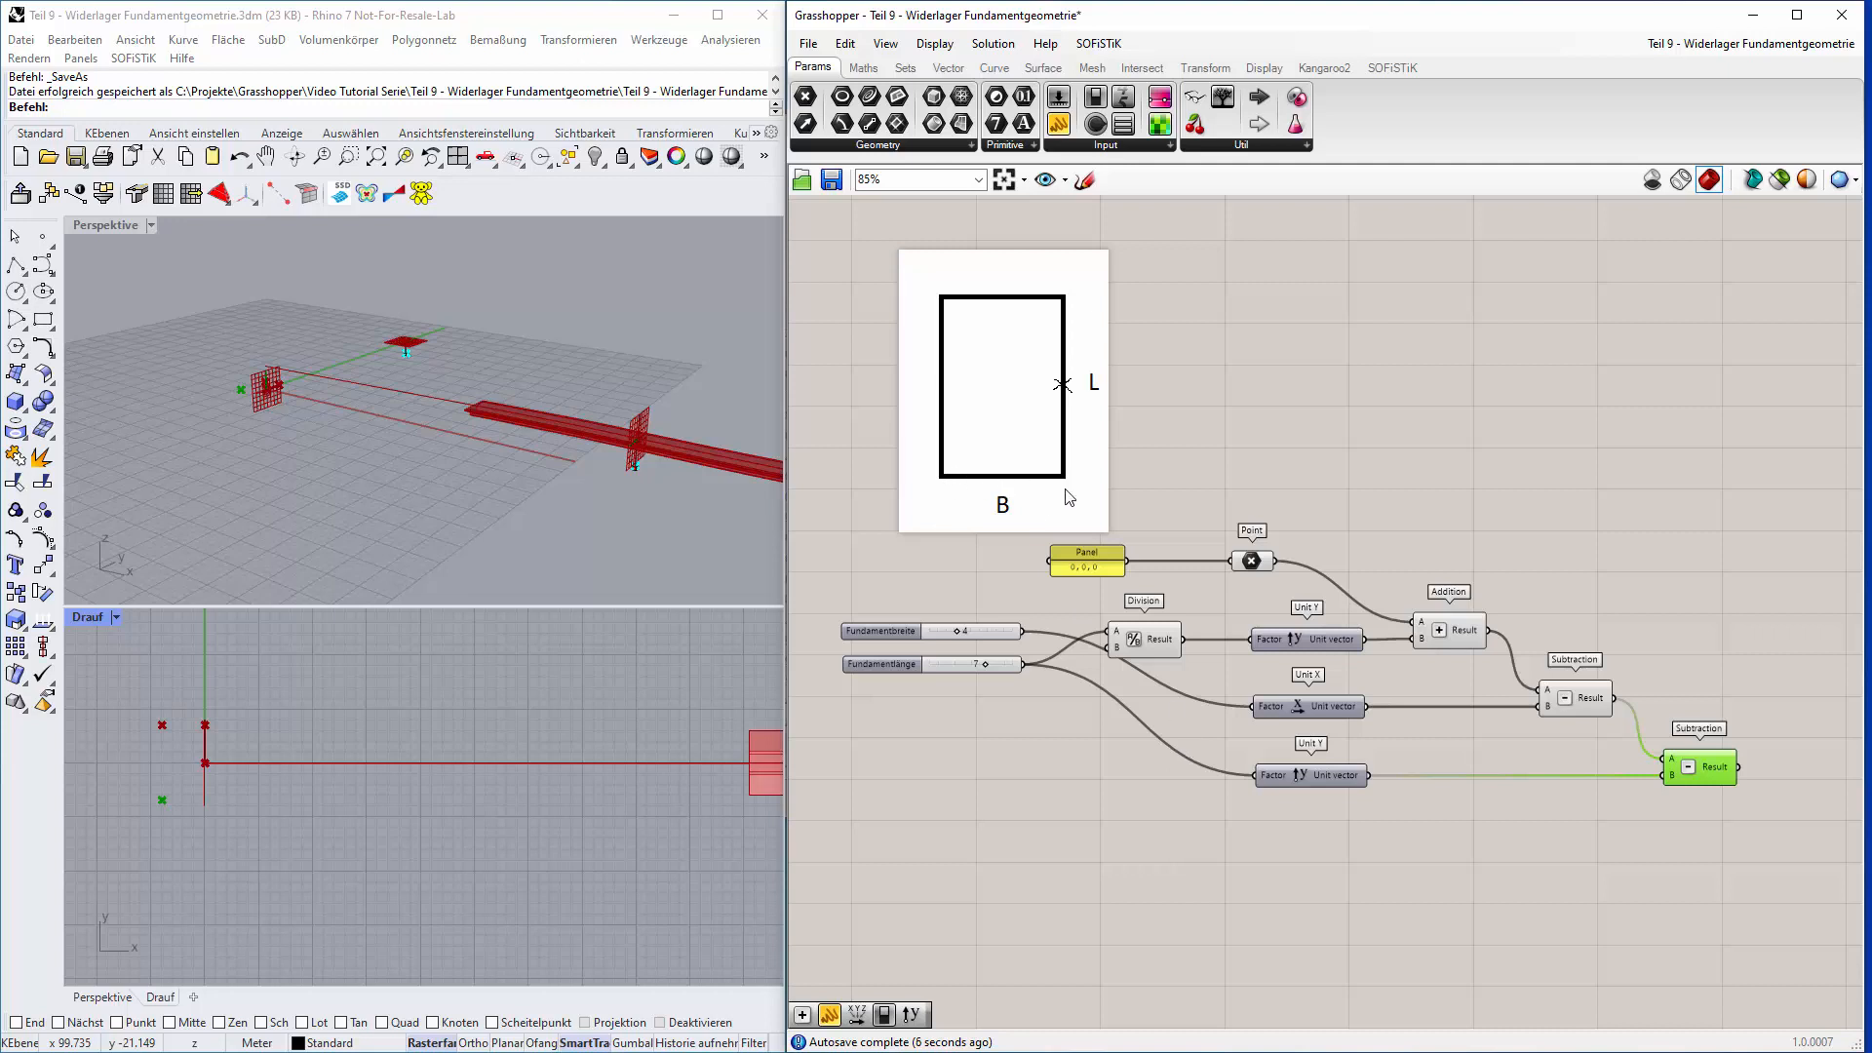
Add a second Unit X component below the second Unit Y and wire the Fundamentbreite slider into its Factor input.
{"action": "double_click", "coordinate": [1312, 857]}
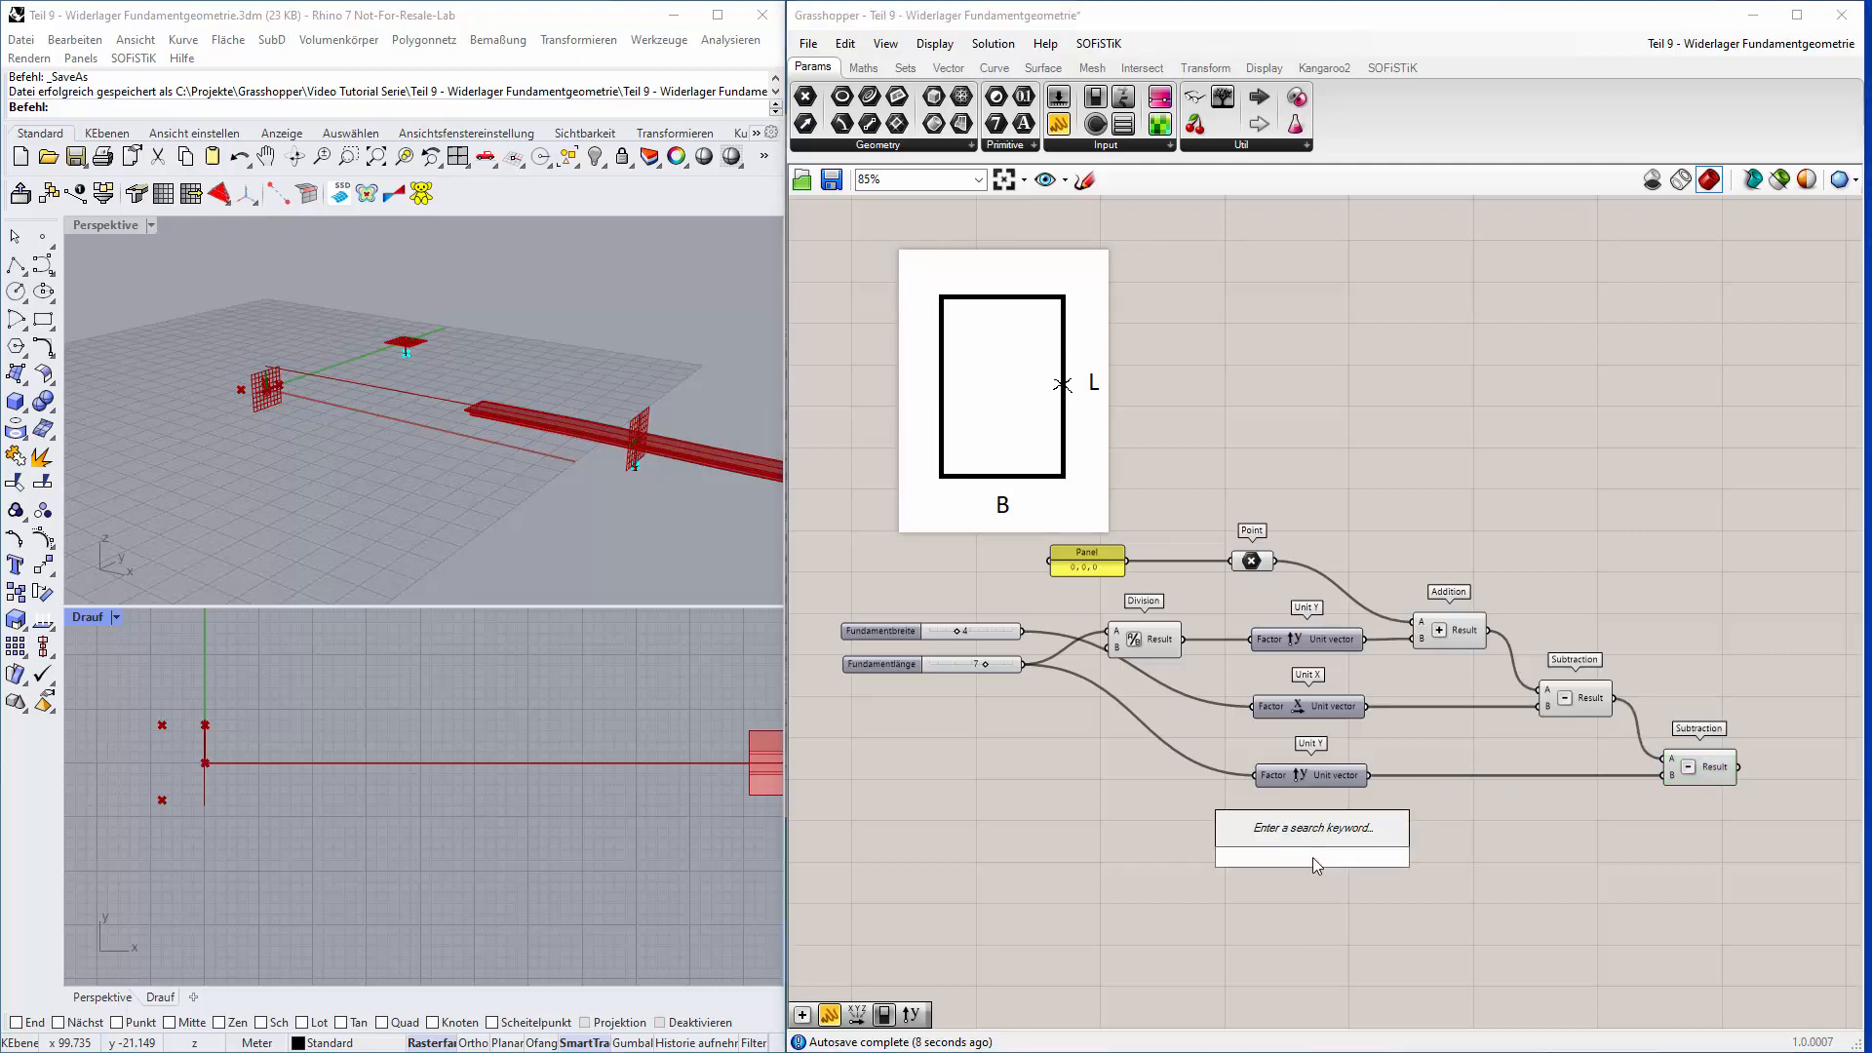
{"action": "type", "text": "x"}
{"action": "key", "text": "Return"}
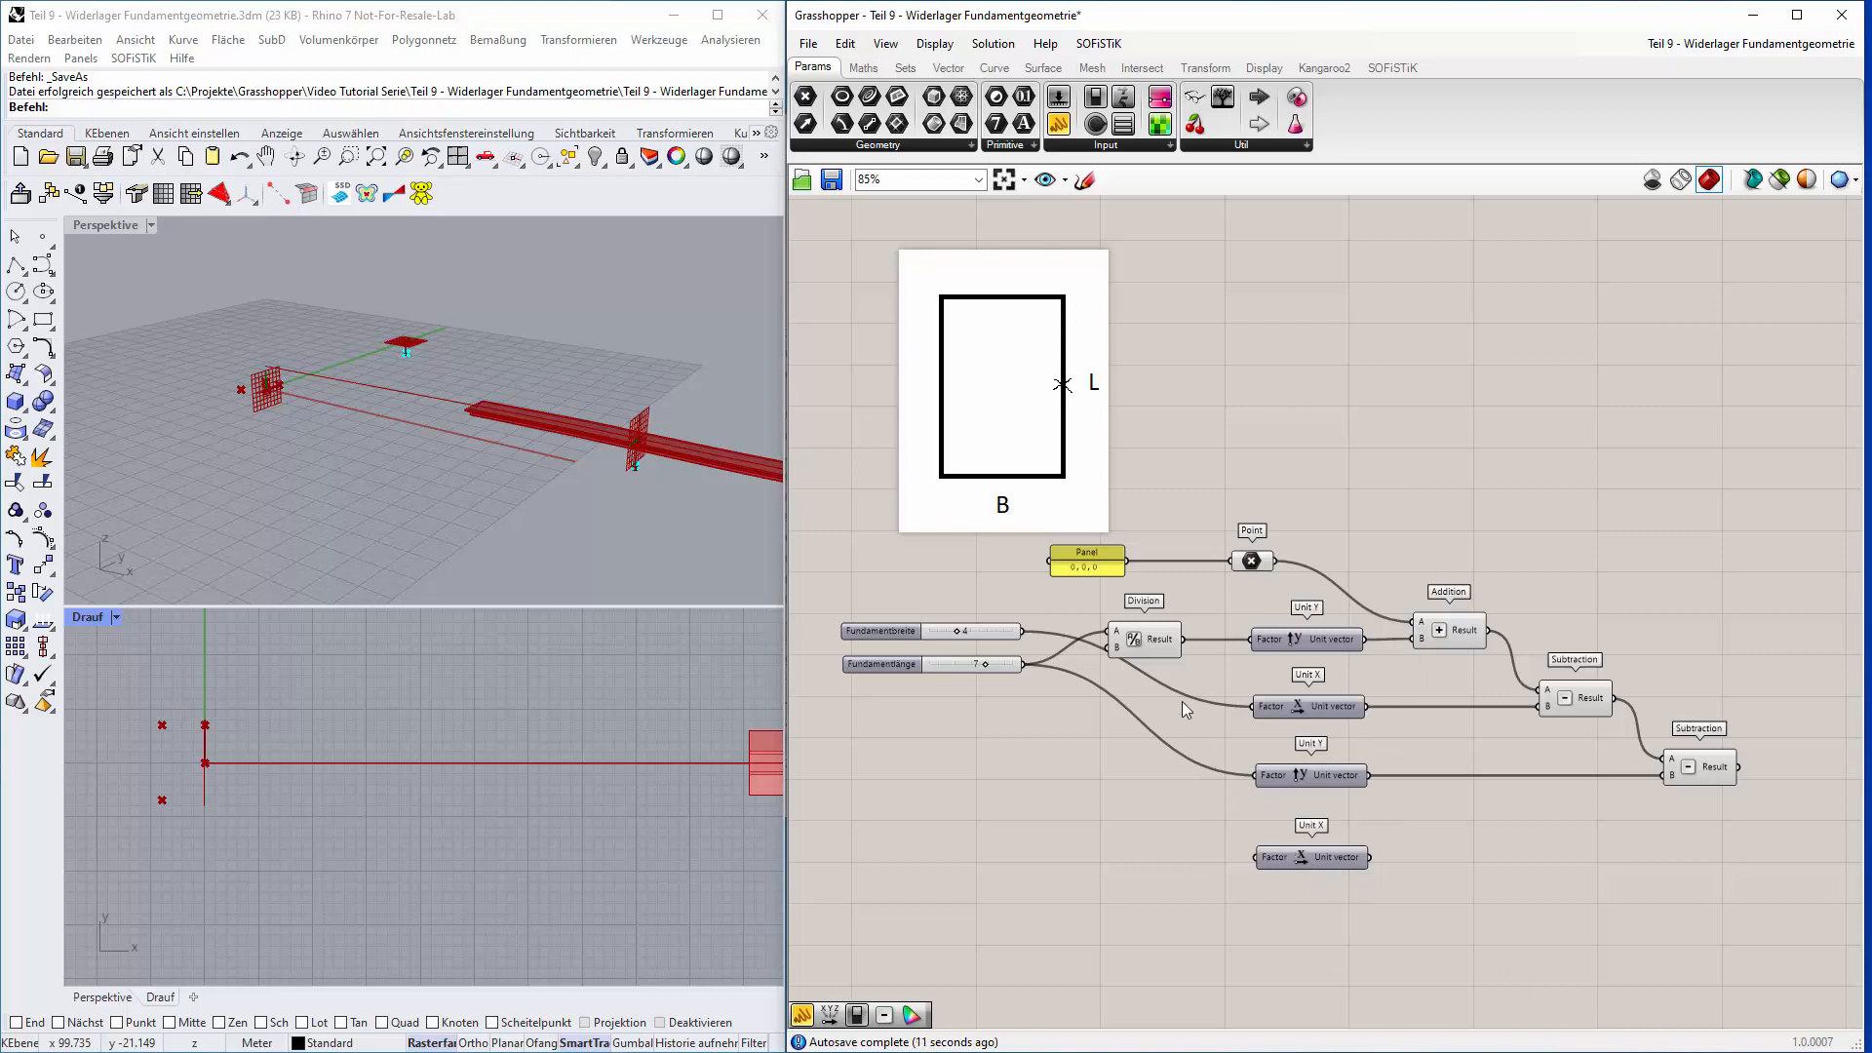
{"action": "left_click_drag", "start_coordinate": [1023, 631], "coordinate": [1296, 845]}
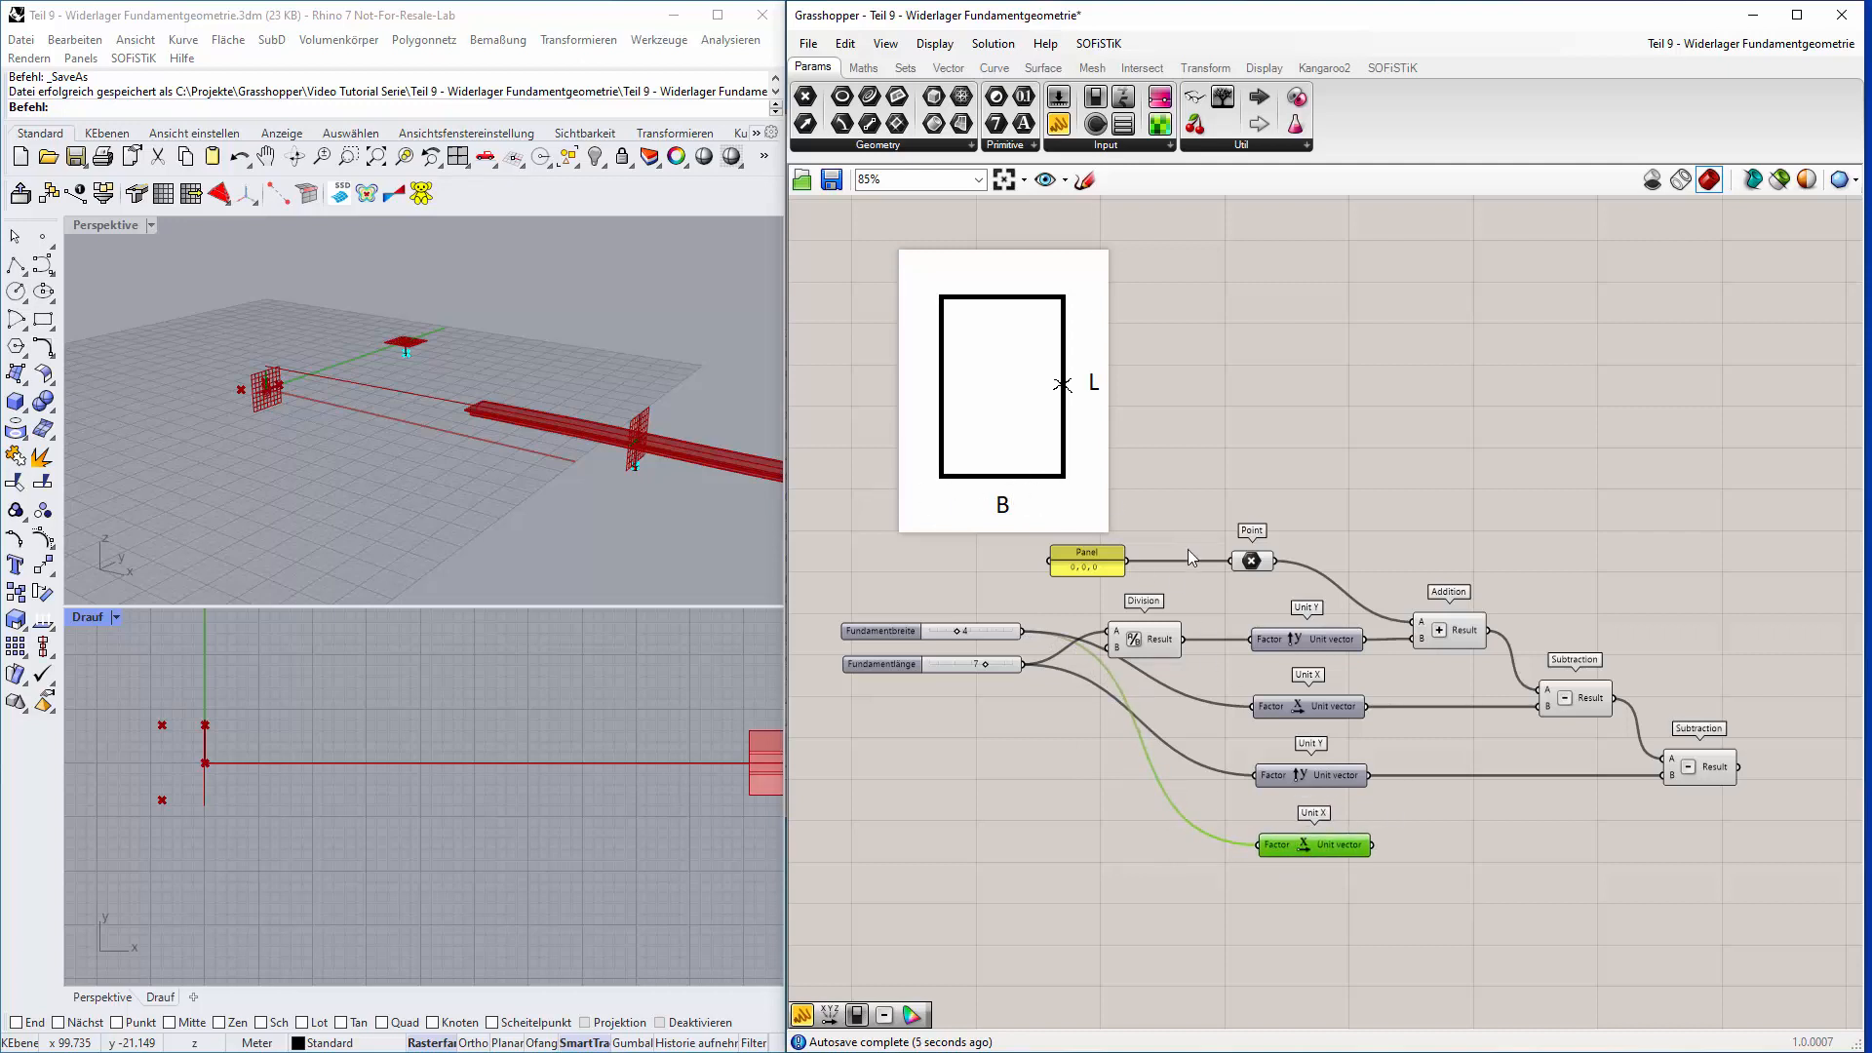
Add an Addition component beyond the second Subtraction, wiring that Subtraction's Result into A and the second Unit X vector into B.
{"action": "double_click", "coordinate": [1783, 827]}
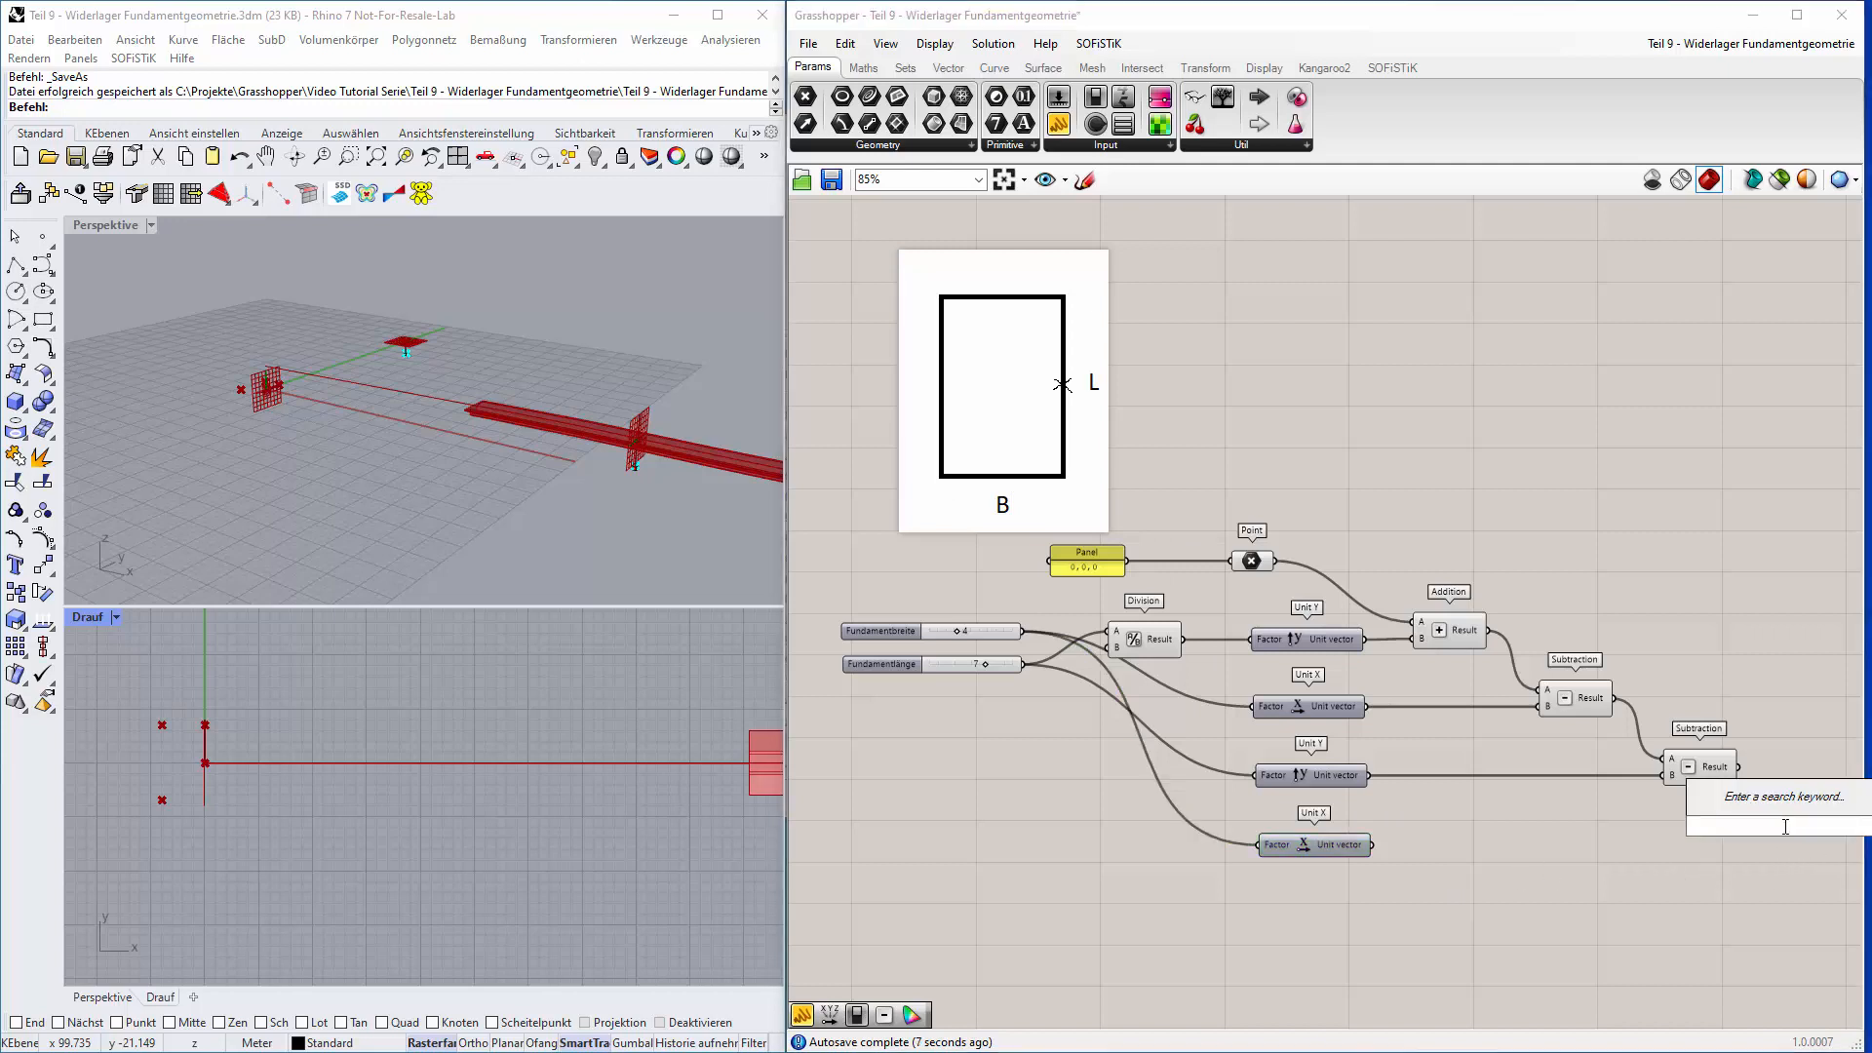
{"action": "type", "text": "+"}
{"action": "key", "text": "Return"}
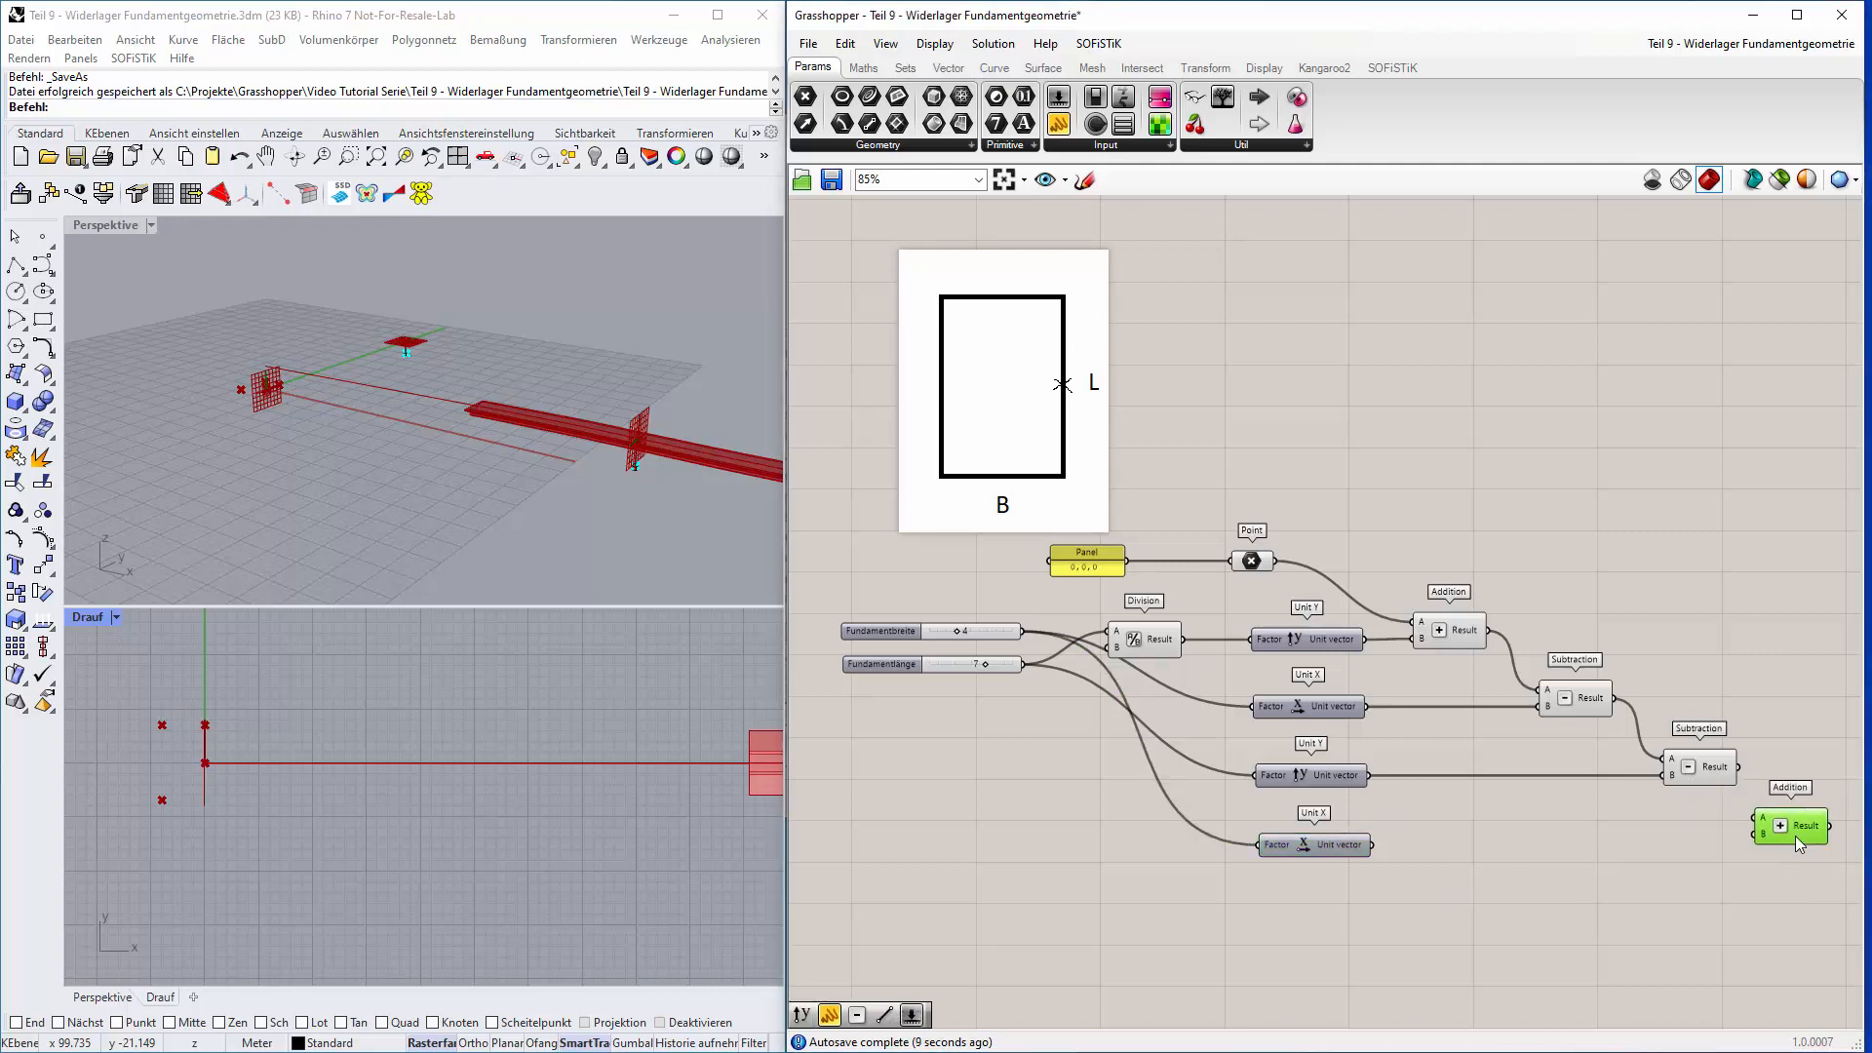
{"action": "left_click_drag", "start_coordinate": [1795, 837], "coordinate": [1799, 842]}
{"action": "left_click_drag", "start_coordinate": [1746, 778], "coordinate": [1768, 825]}
{"action": "left_click_drag", "start_coordinate": [1373, 846], "coordinate": [1808, 848]}
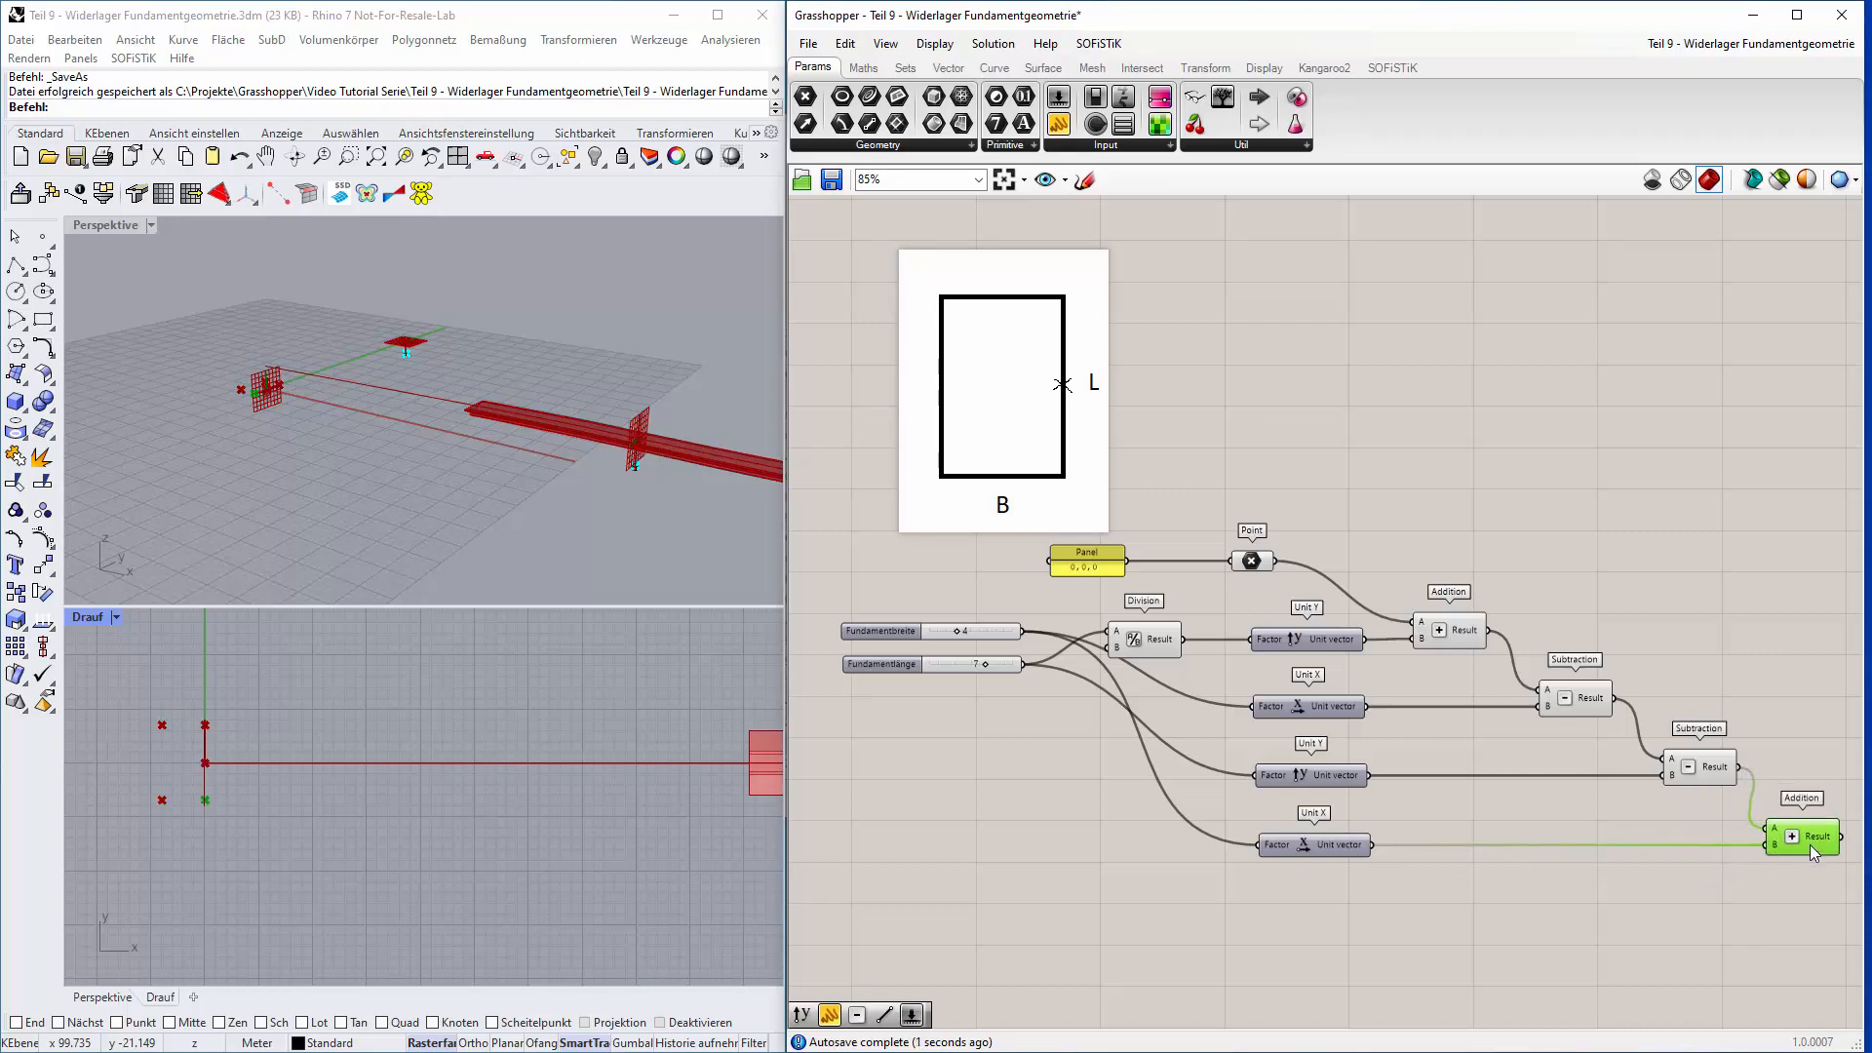
Add a Merge component beyond the last Addition, roughly level with the Point component.
{"action": "right_click_drag", "start_coordinate": [1654, 918], "coordinate": [1504, 903]}
{"action": "scroll", "coordinate": [1603, 907], "scroll_direction": "down", "scroll_amount": 2}
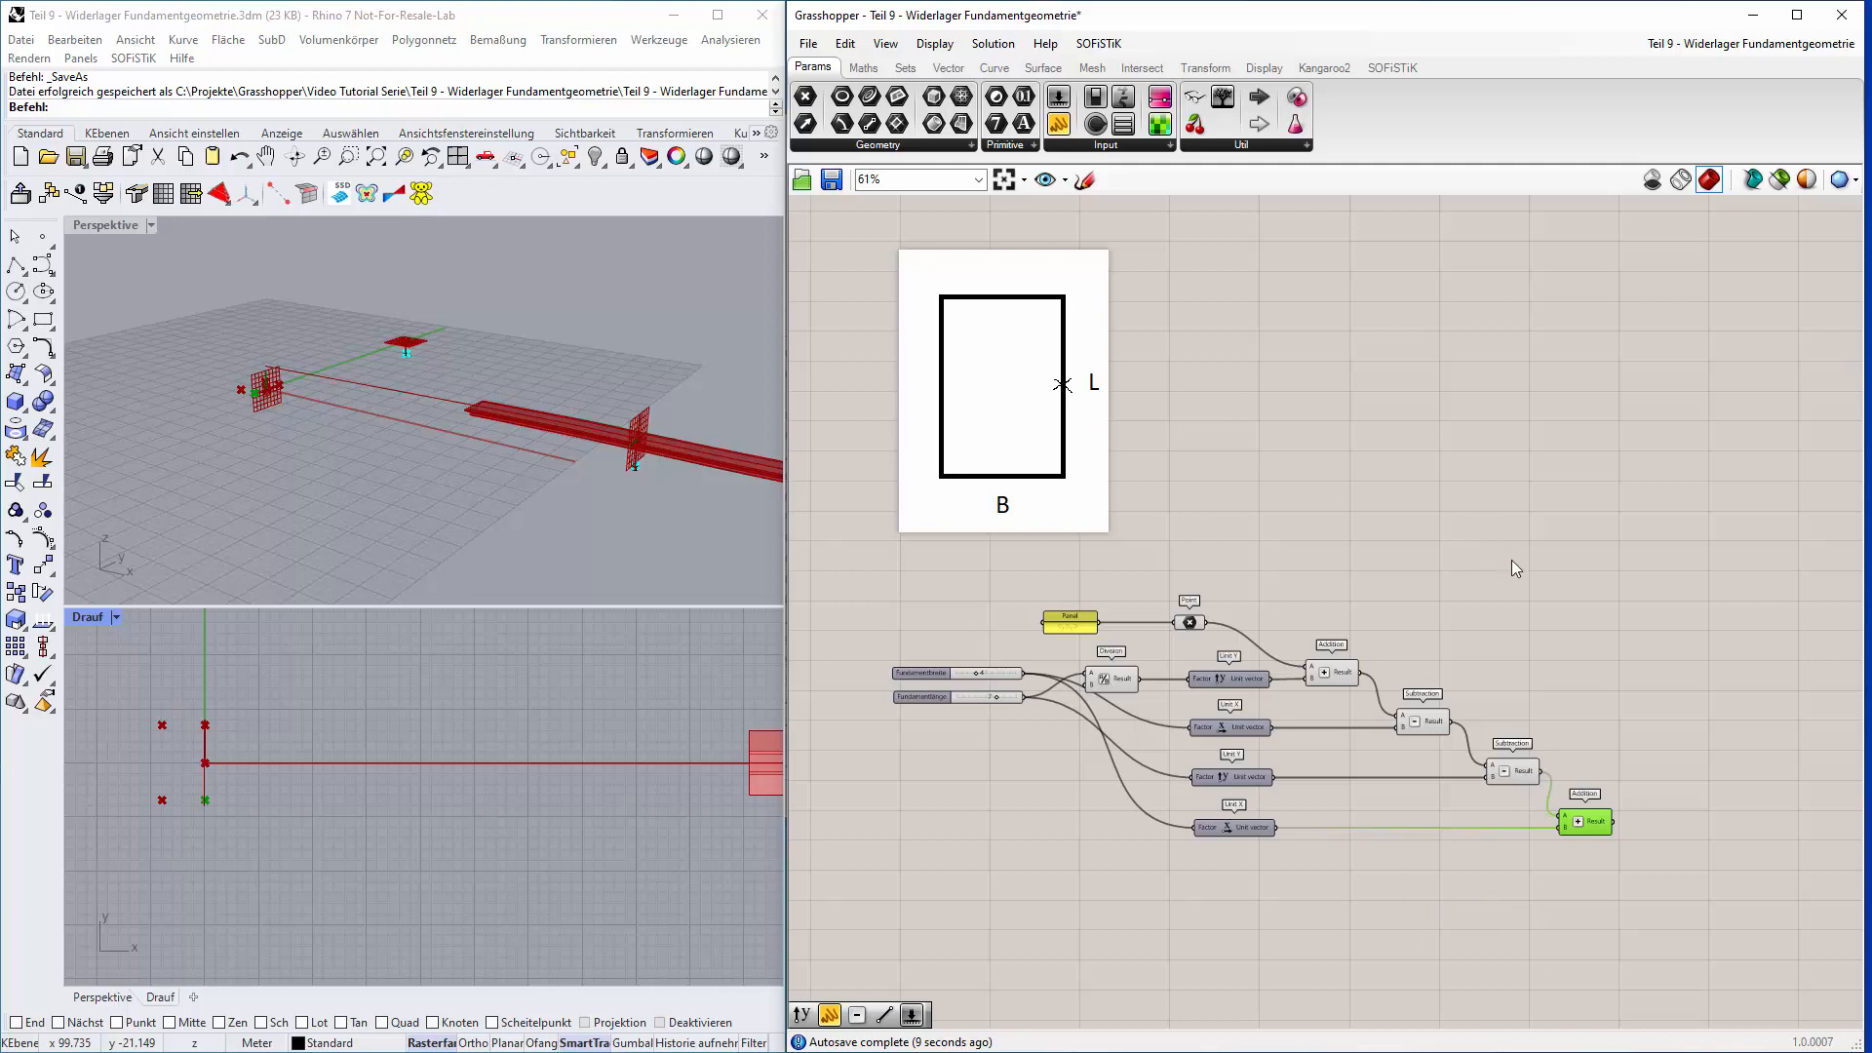
{"action": "right_click_drag", "start_coordinate": [1619, 604], "coordinate": [1579, 557]}
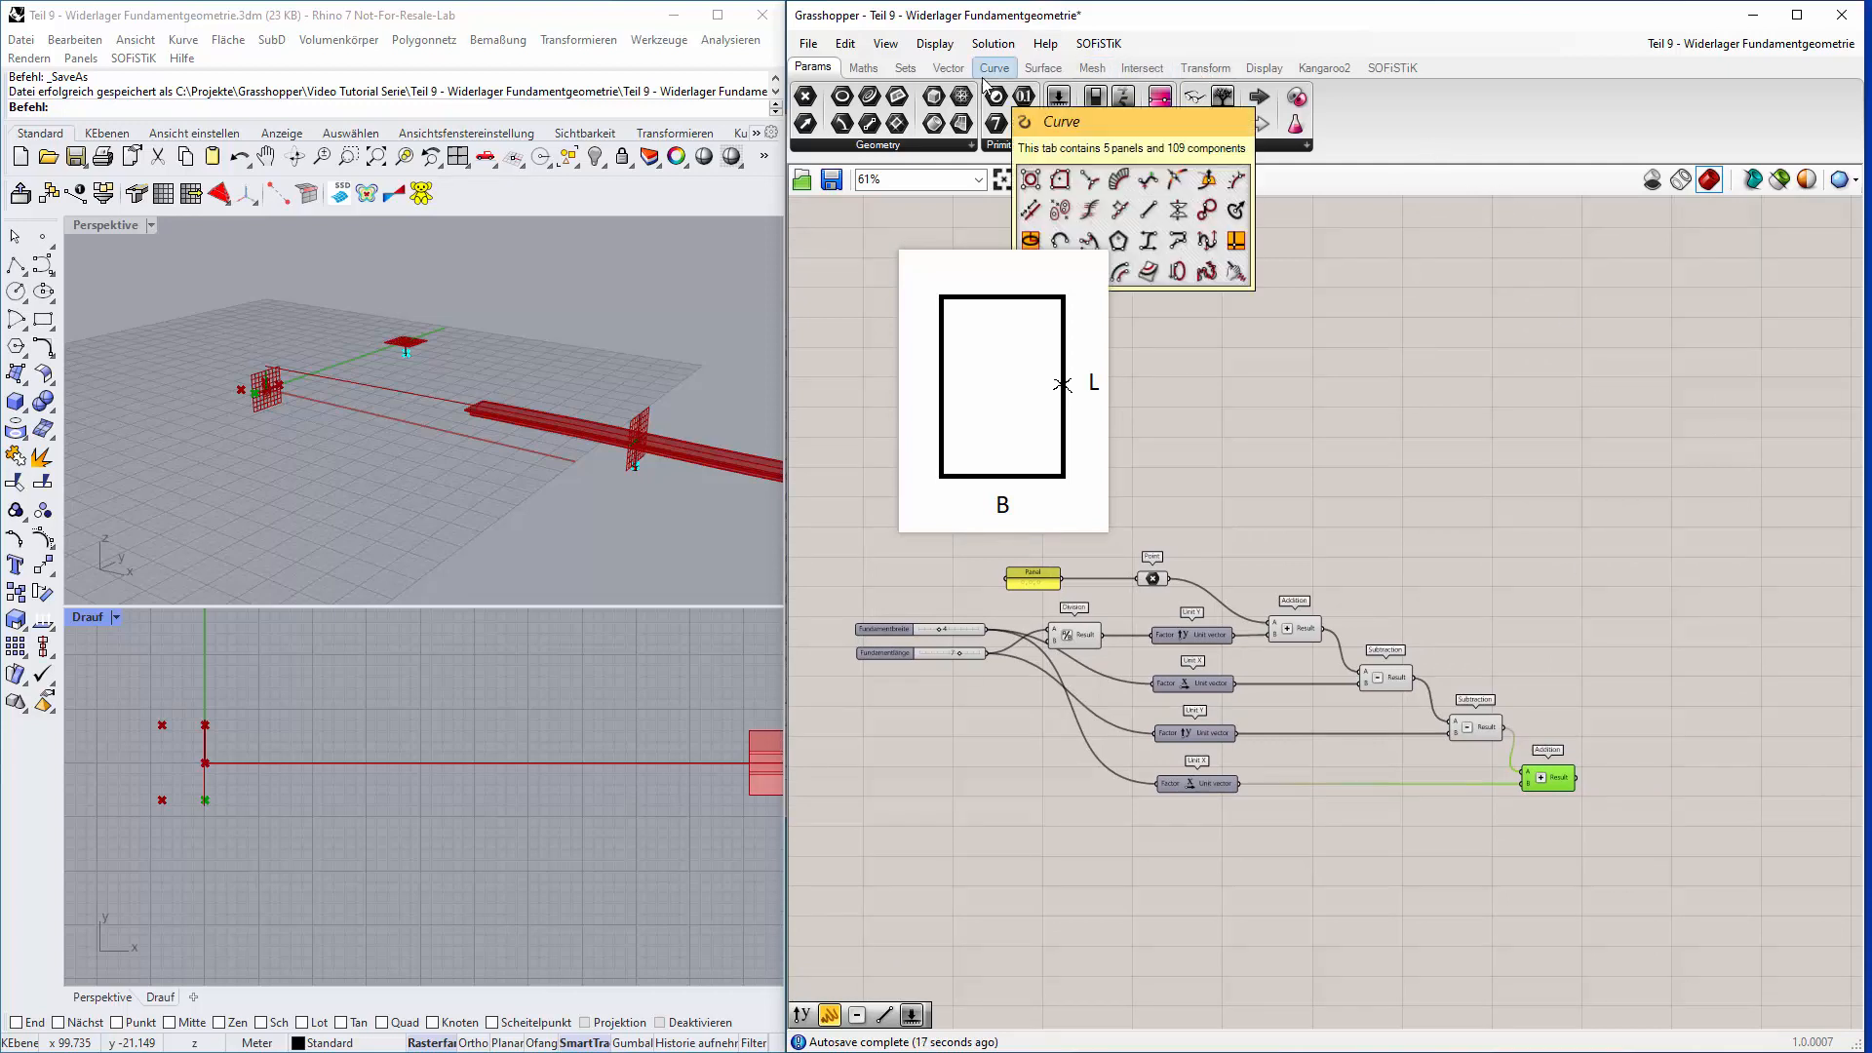
{"action": "left_click", "coordinate": [921, 70]}
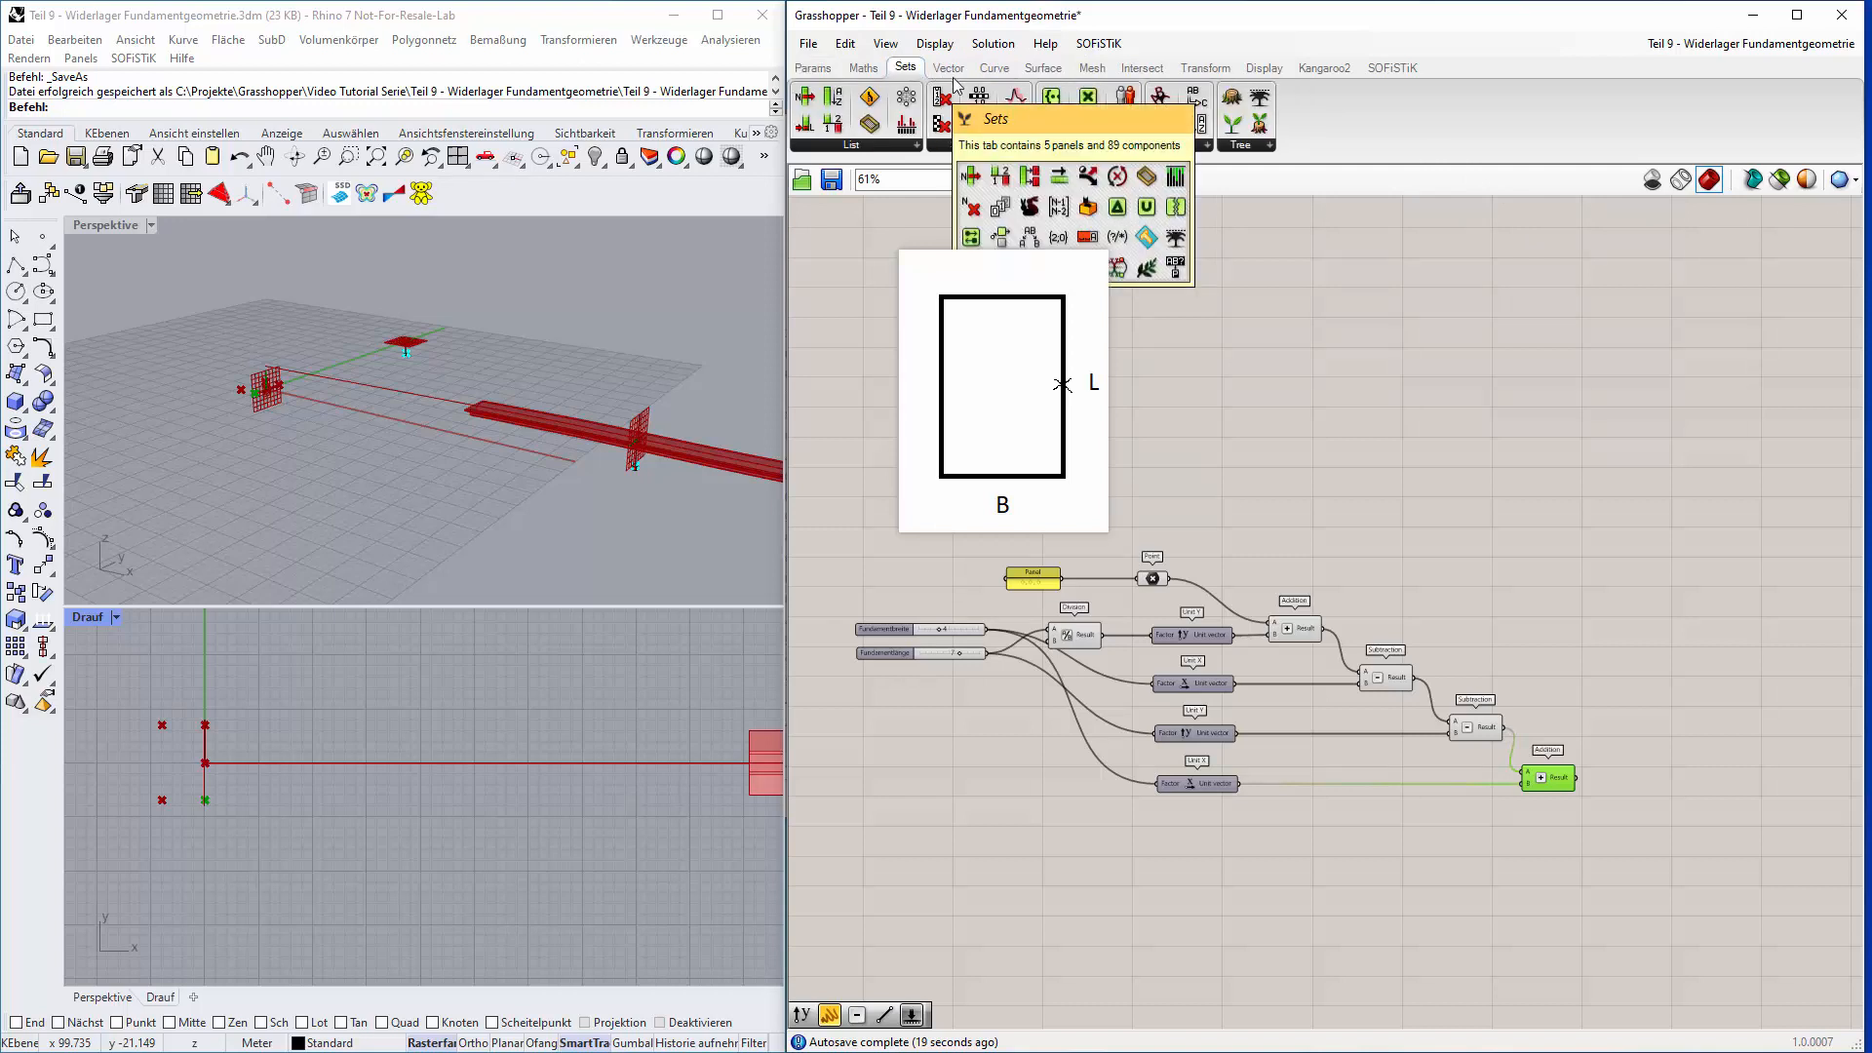
{"action": "left_click", "coordinate": [1271, 145]}
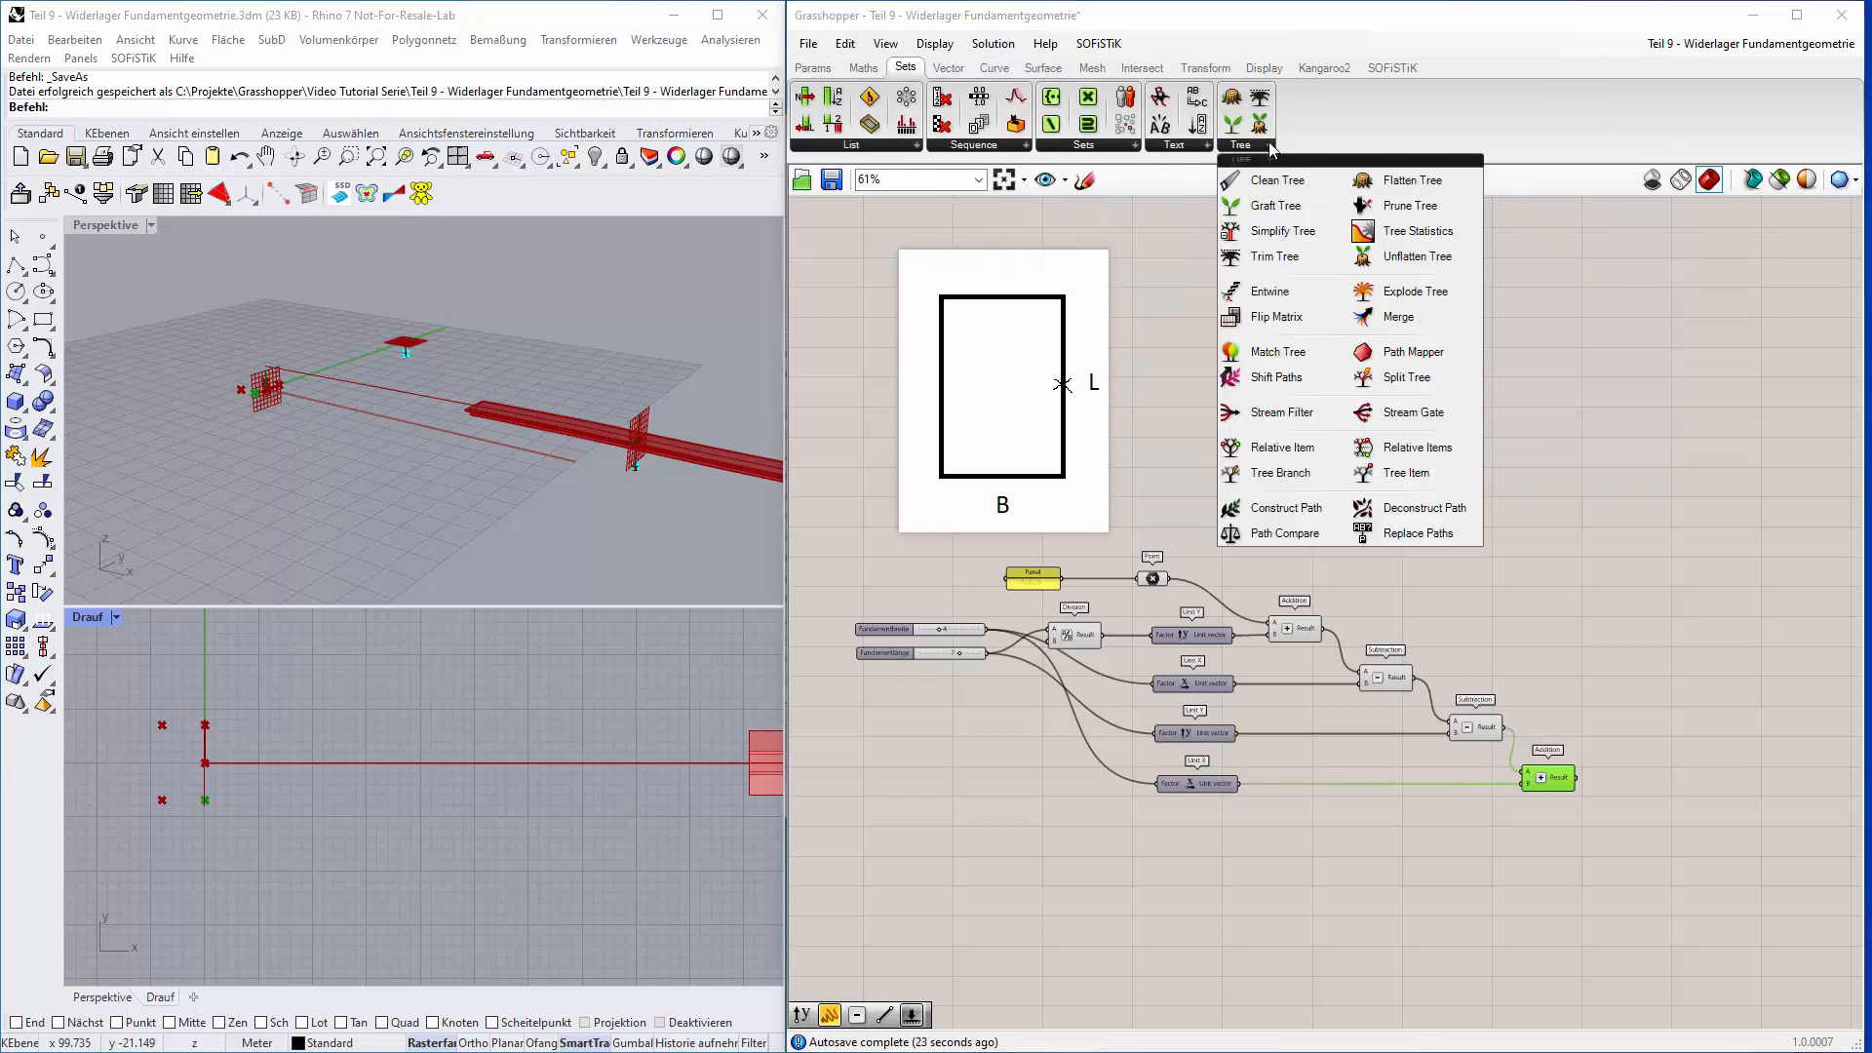
{"action": "left_click", "coordinate": [1426, 318]}
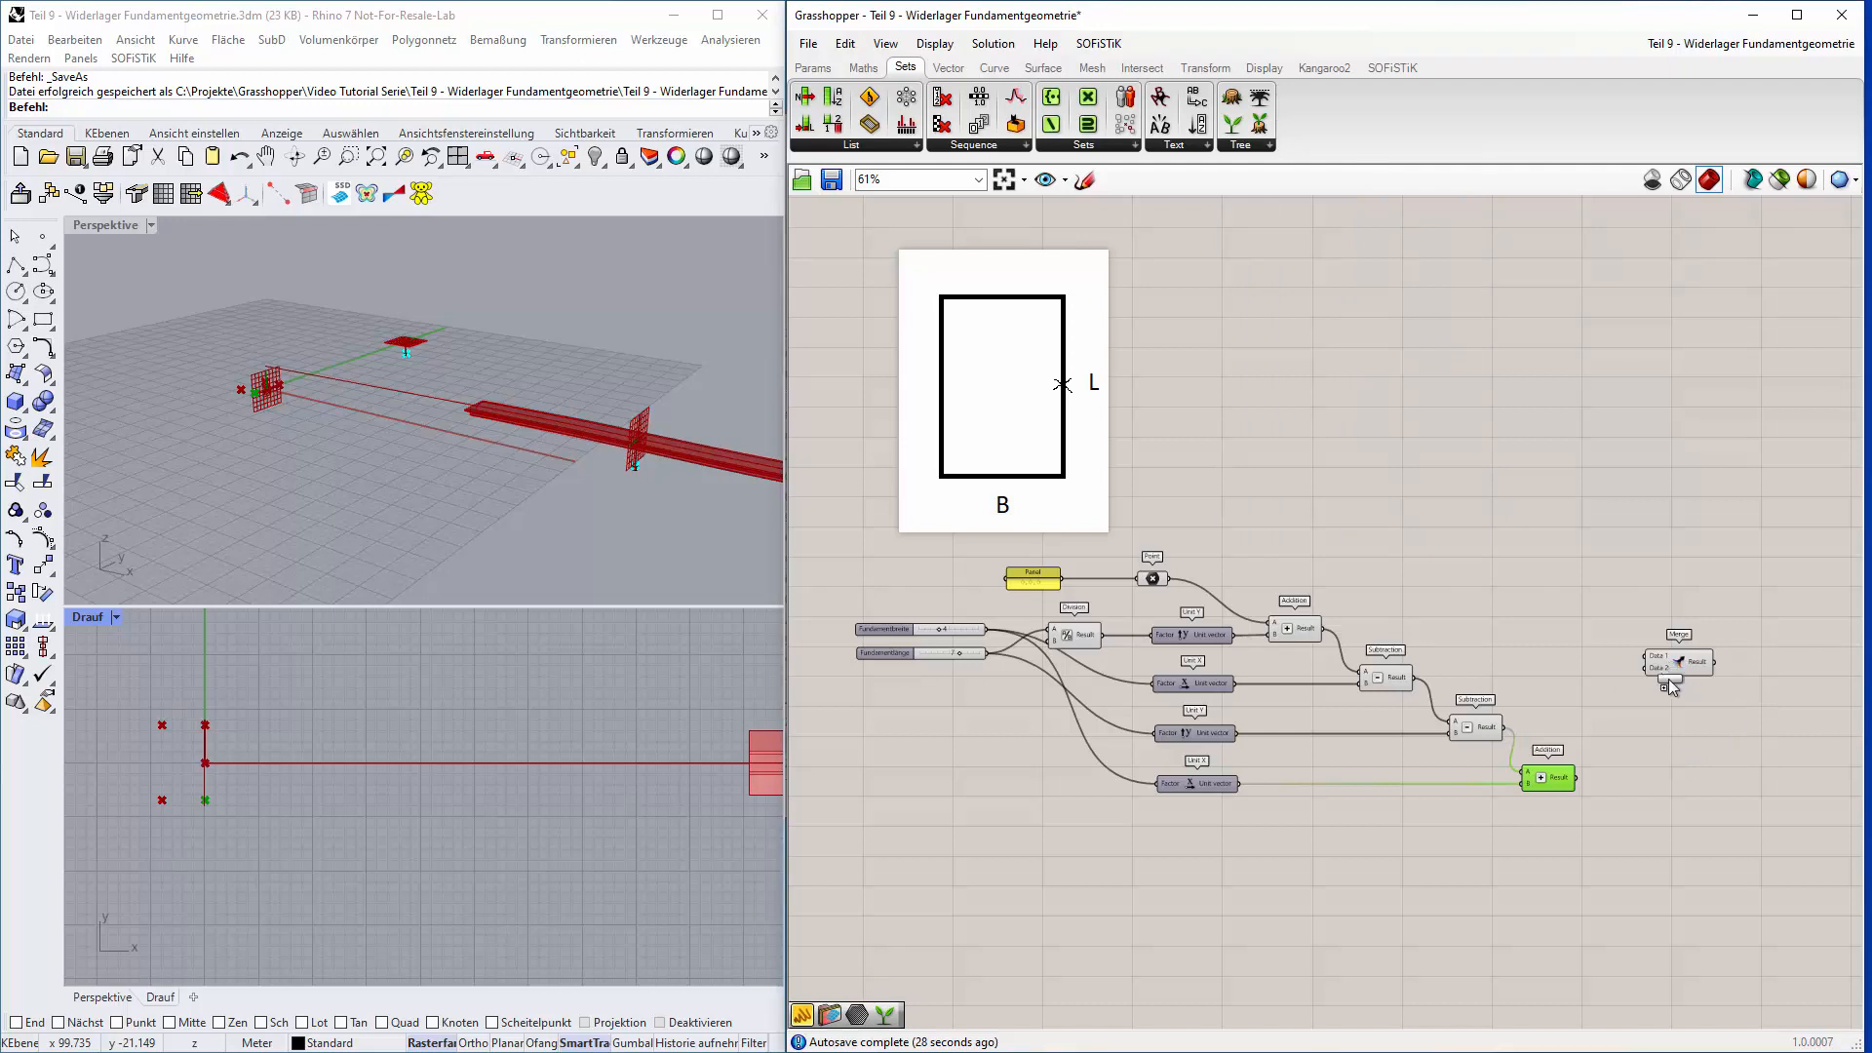
{"action": "left_click", "coordinate": [1682, 664]}
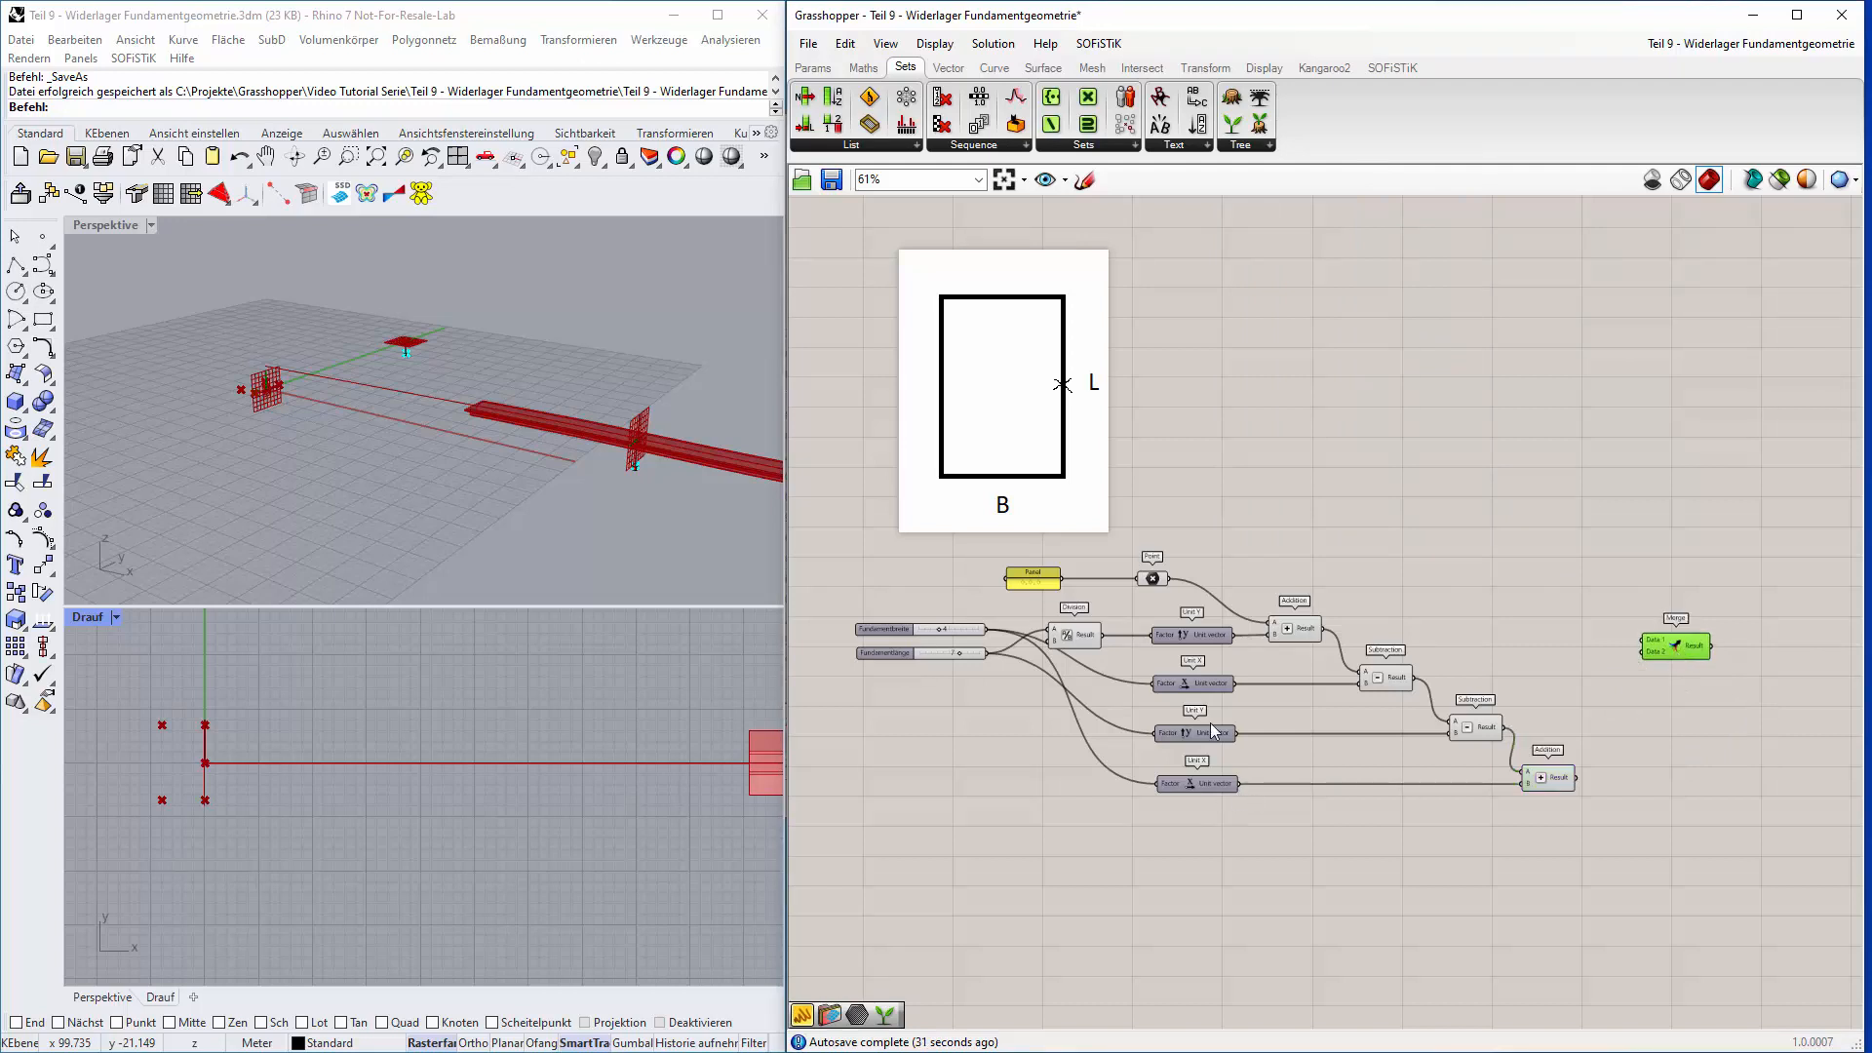
{"action": "left_click_drag", "start_coordinate": [1677, 647], "coordinate": [1671, 589]}
Wire the Point, first Addition, both Subtractions and last Addition, in that order, into Merge inputs D1 to D5.
{"action": "left_click_drag", "start_coordinate": [1168, 579], "coordinate": [1646, 588]}
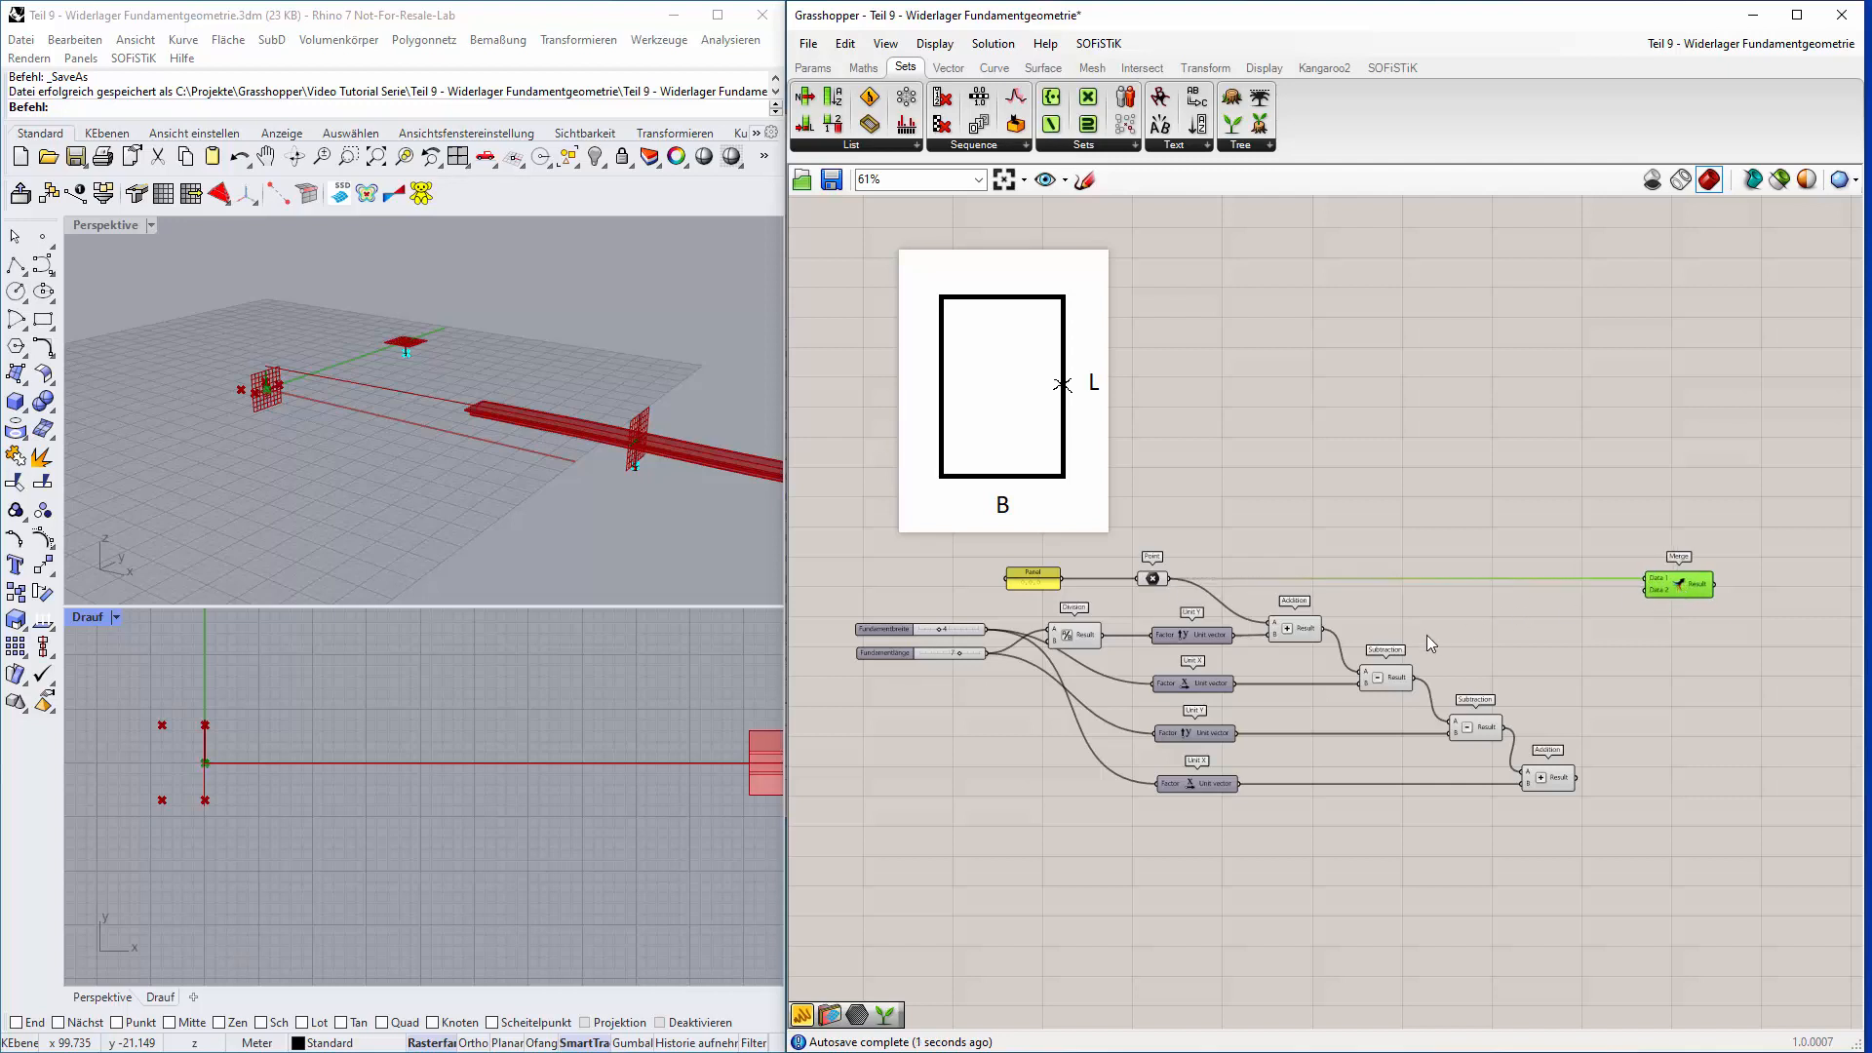
{"action": "left_click", "coordinate": [1332, 632]}
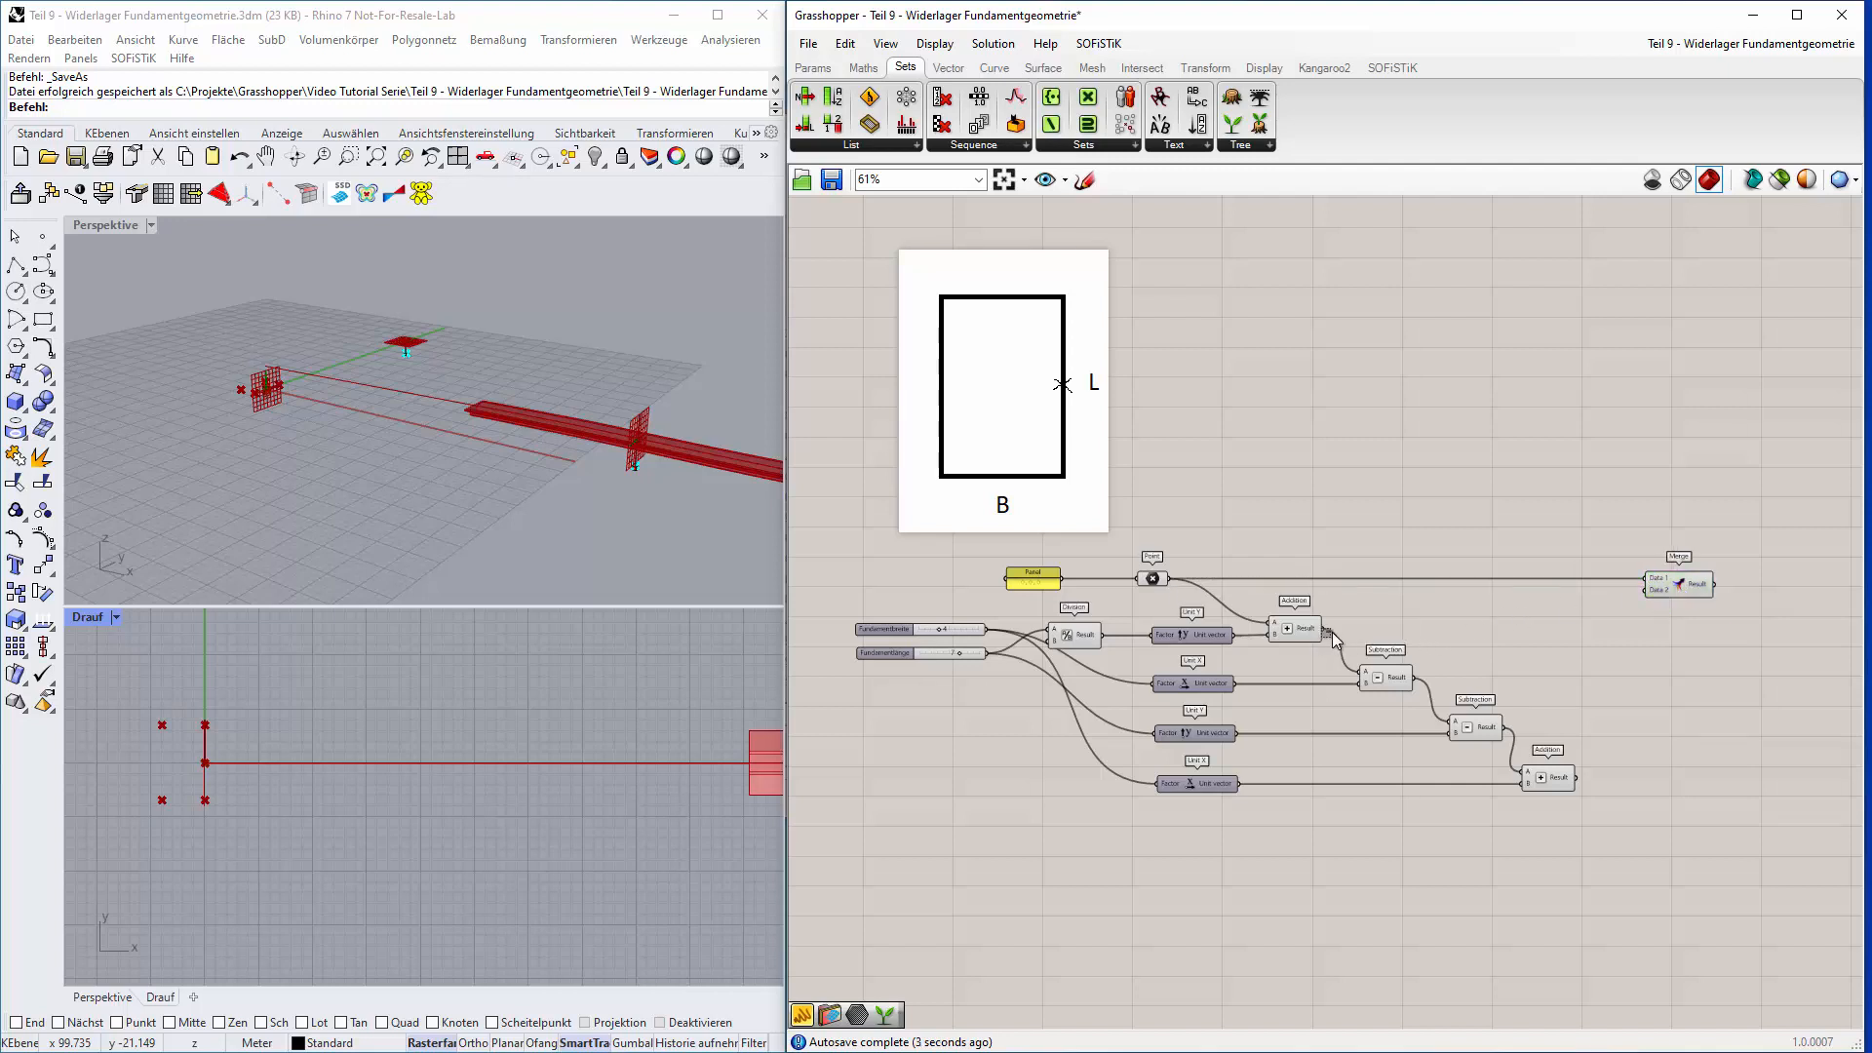
{"action": "left_click_drag", "start_coordinate": [1332, 632], "coordinate": [1650, 595]}
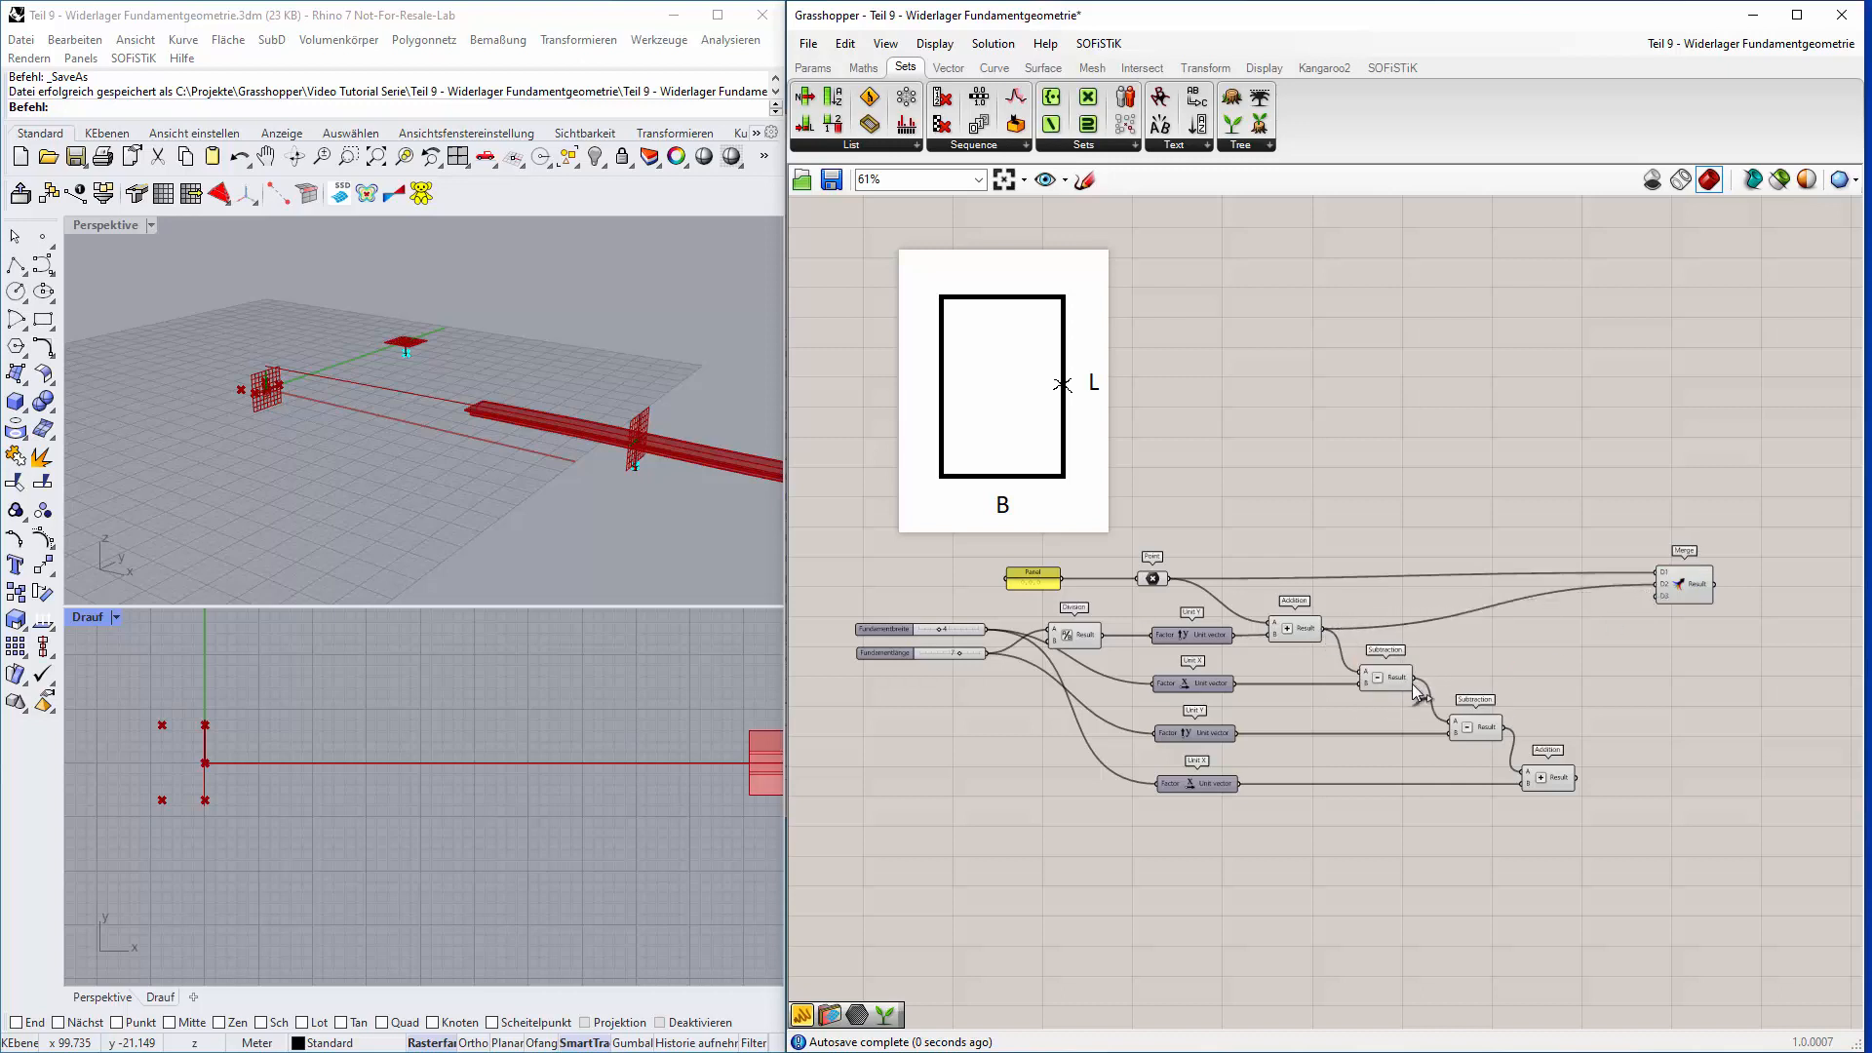
{"action": "left_click_drag", "start_coordinate": [1413, 687], "coordinate": [1658, 589]}
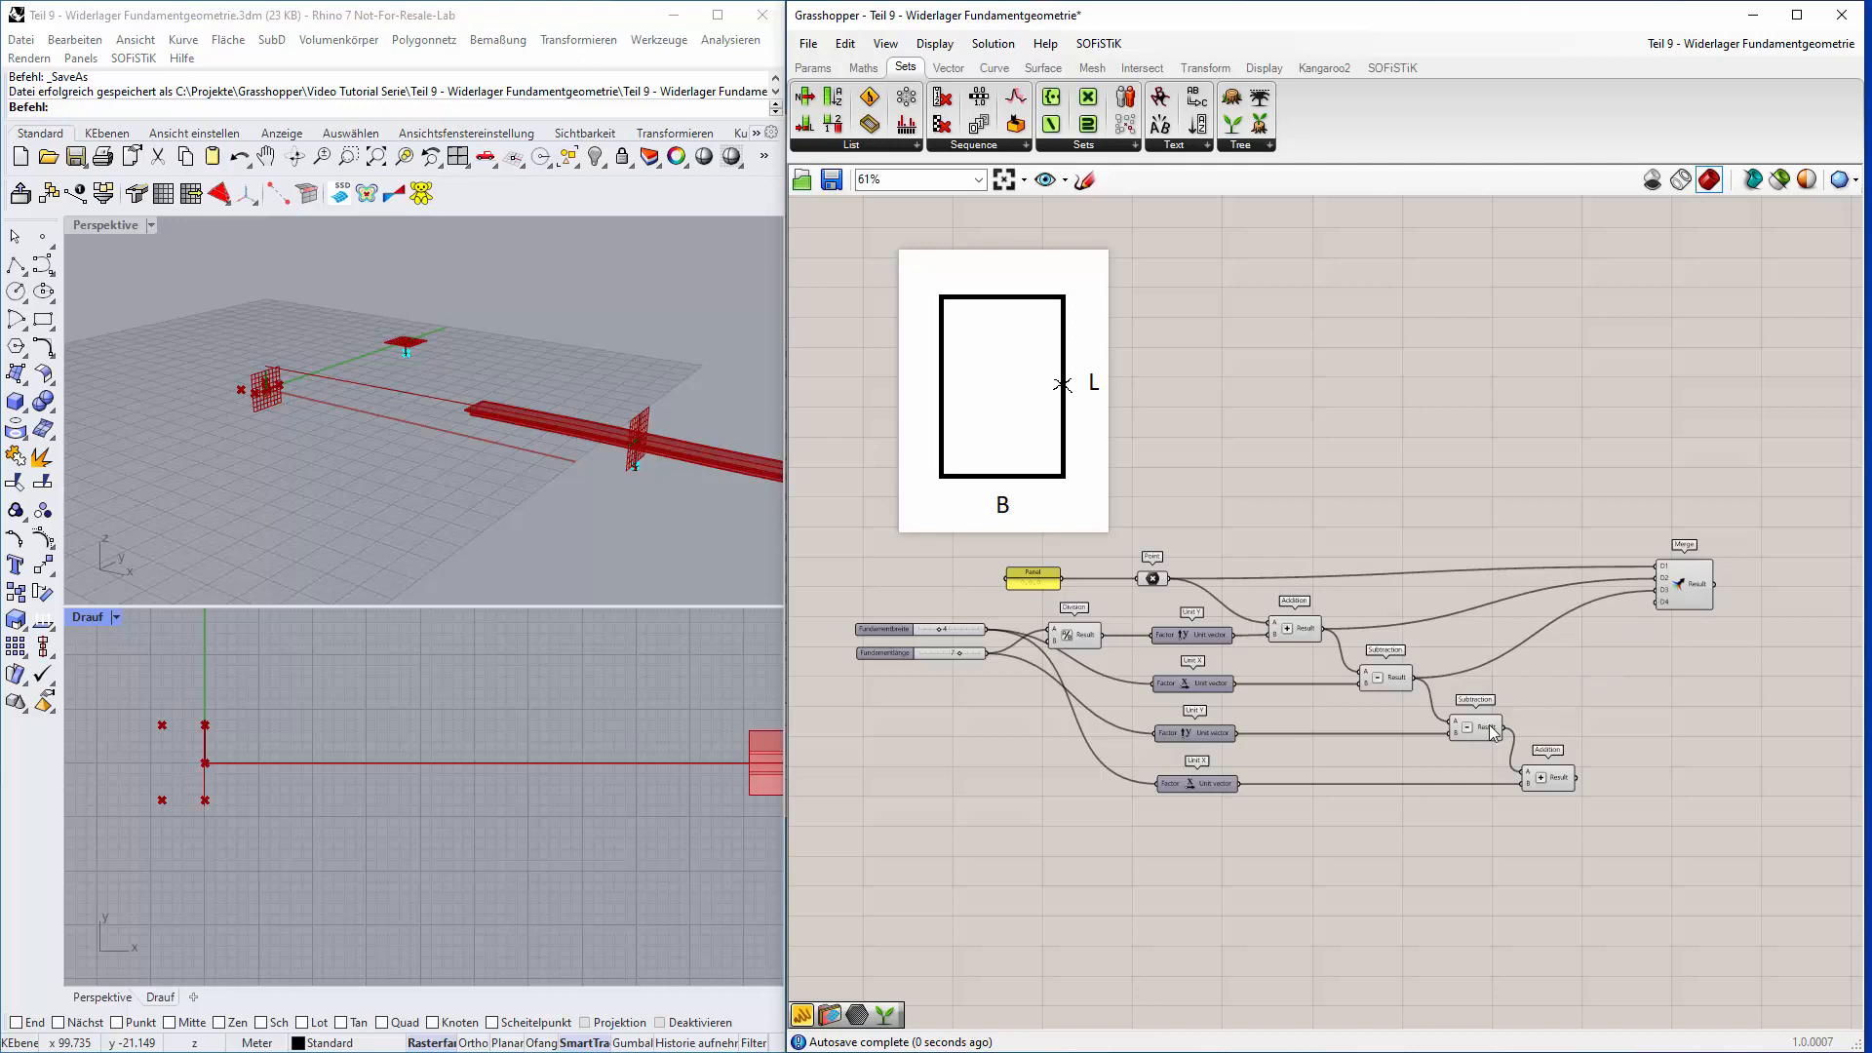
{"action": "left_click_drag", "start_coordinate": [1500, 728], "coordinate": [1658, 596]}
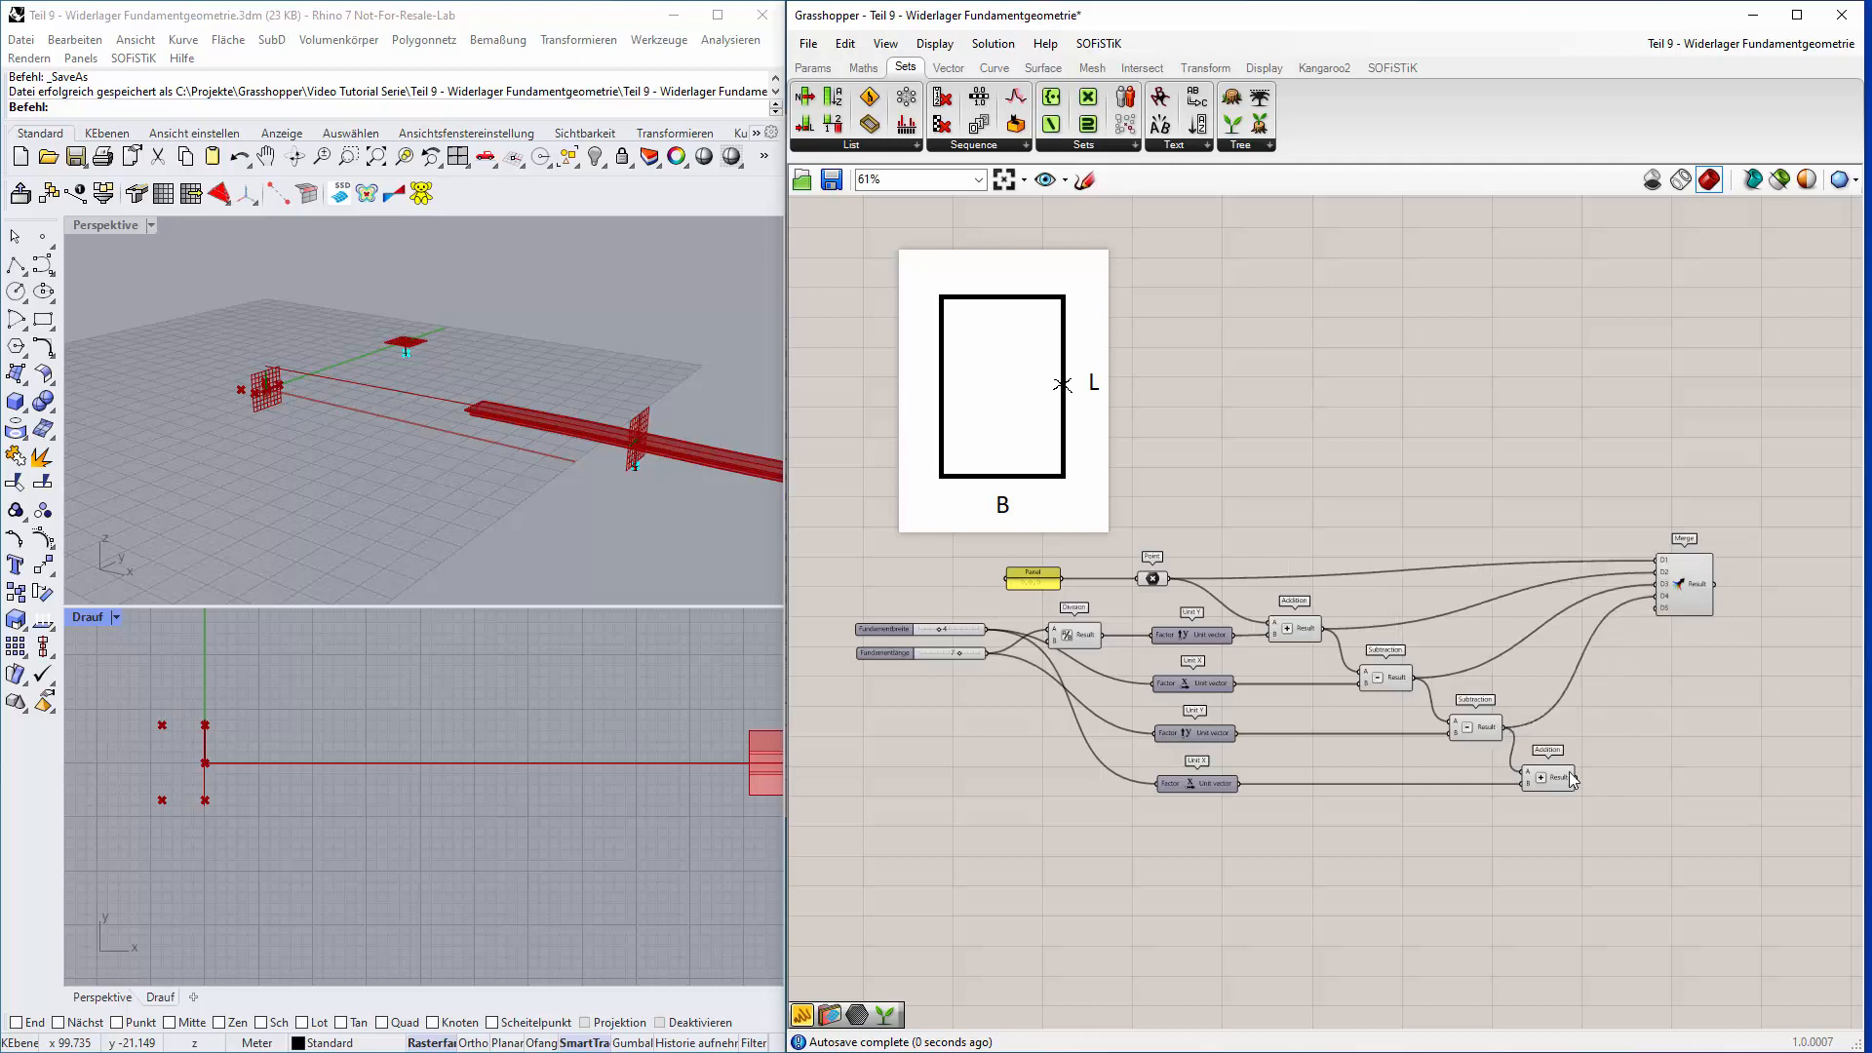
{"action": "left_click_drag", "start_coordinate": [1574, 777], "coordinate": [1724, 625]}
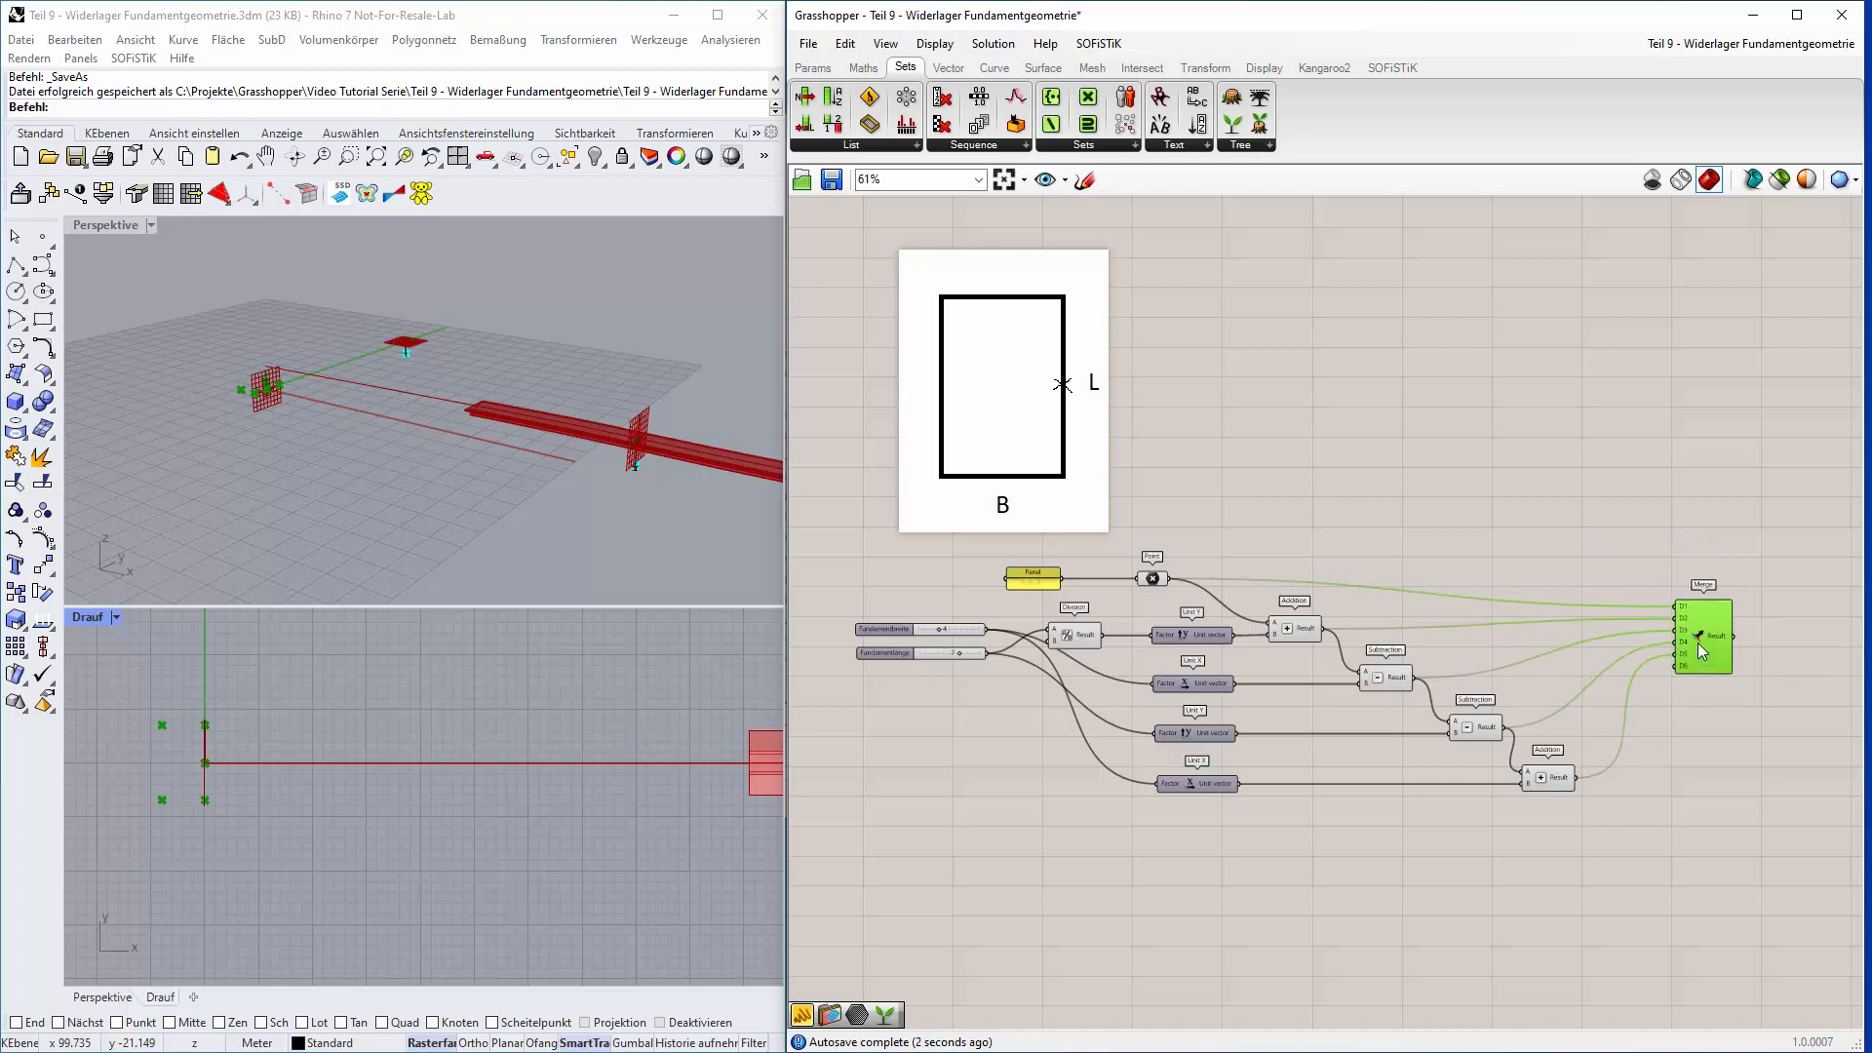
Check the merged corner point coordinates in a temporary panel wired to the Merge Result, and delete the panel.
{"action": "right_click_drag", "start_coordinate": [1652, 730], "coordinate": [1523, 739]}
{"action": "double_click", "coordinate": [1747, 651]}
{"action": "type", "text": "Panel"}
{"action": "key", "text": "Return"}
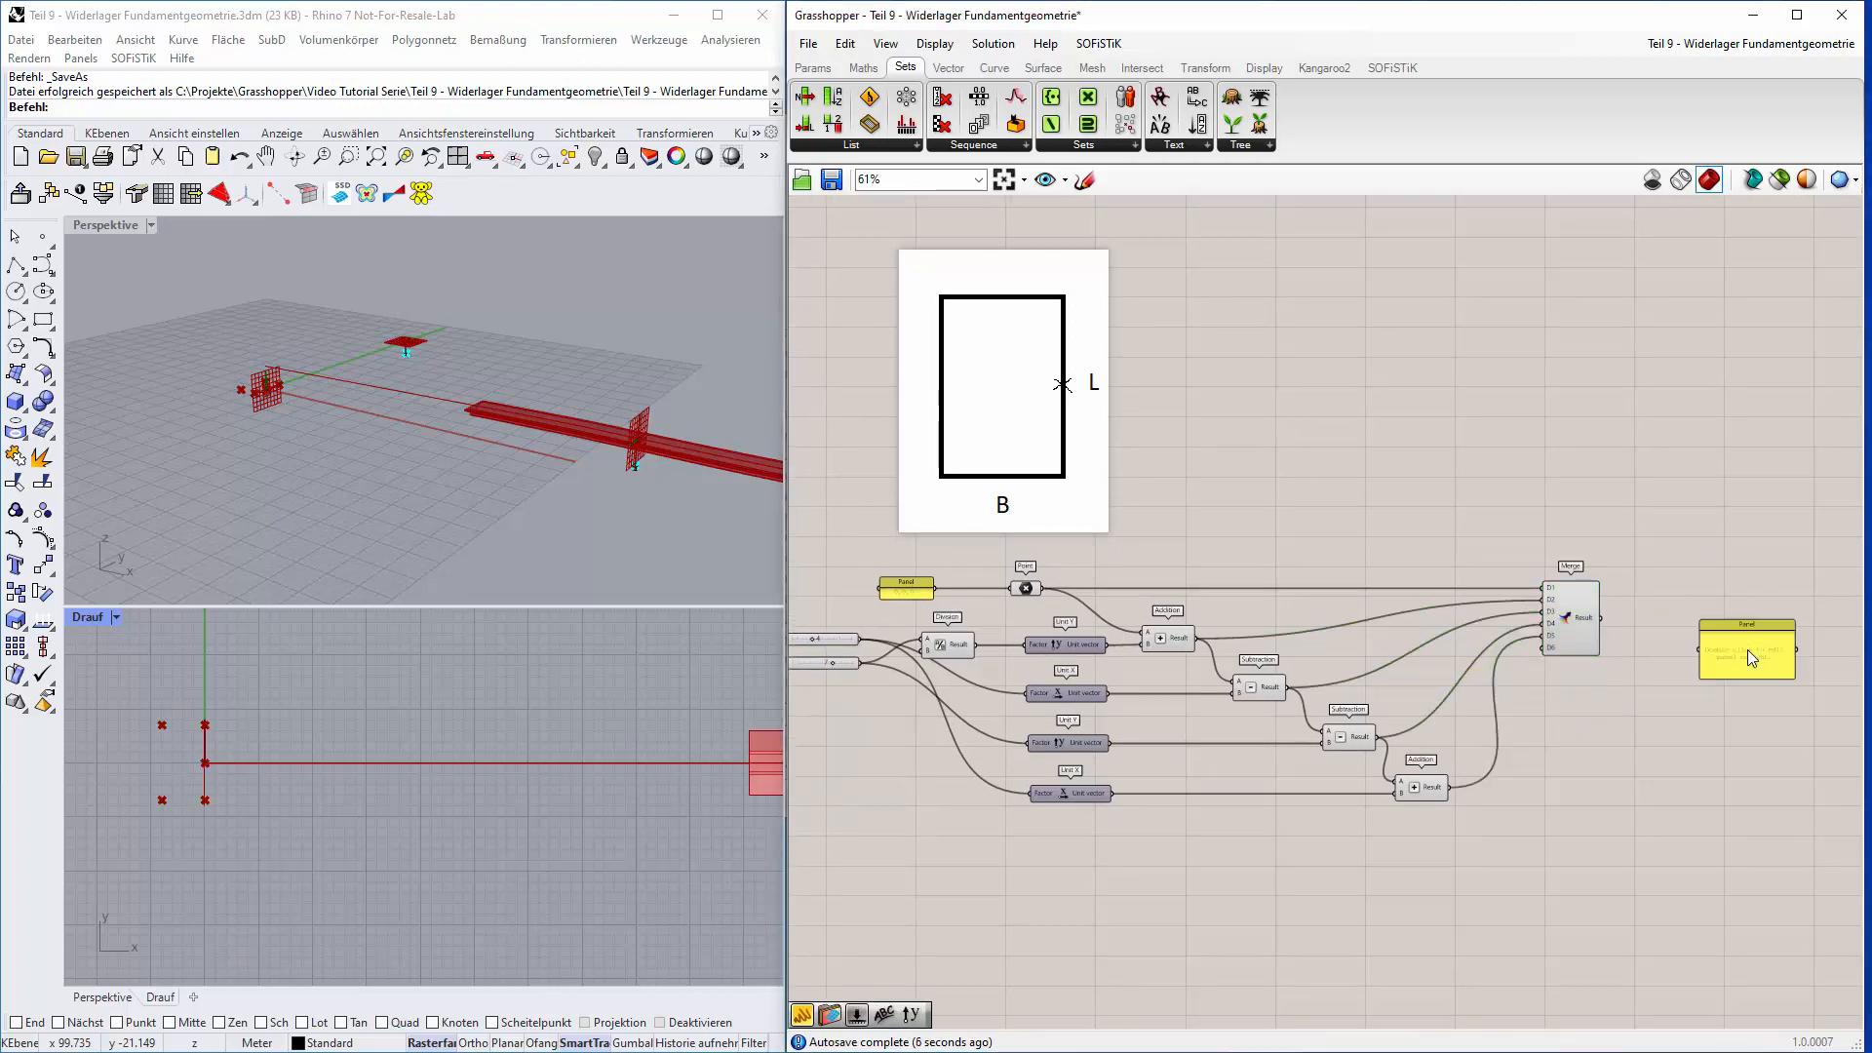
{"action": "left_click_drag", "start_coordinate": [1614, 632], "coordinate": [1726, 686]}
{"action": "scroll", "coordinate": [1797, 712], "scroll_direction": "up", "scroll_amount": 3}
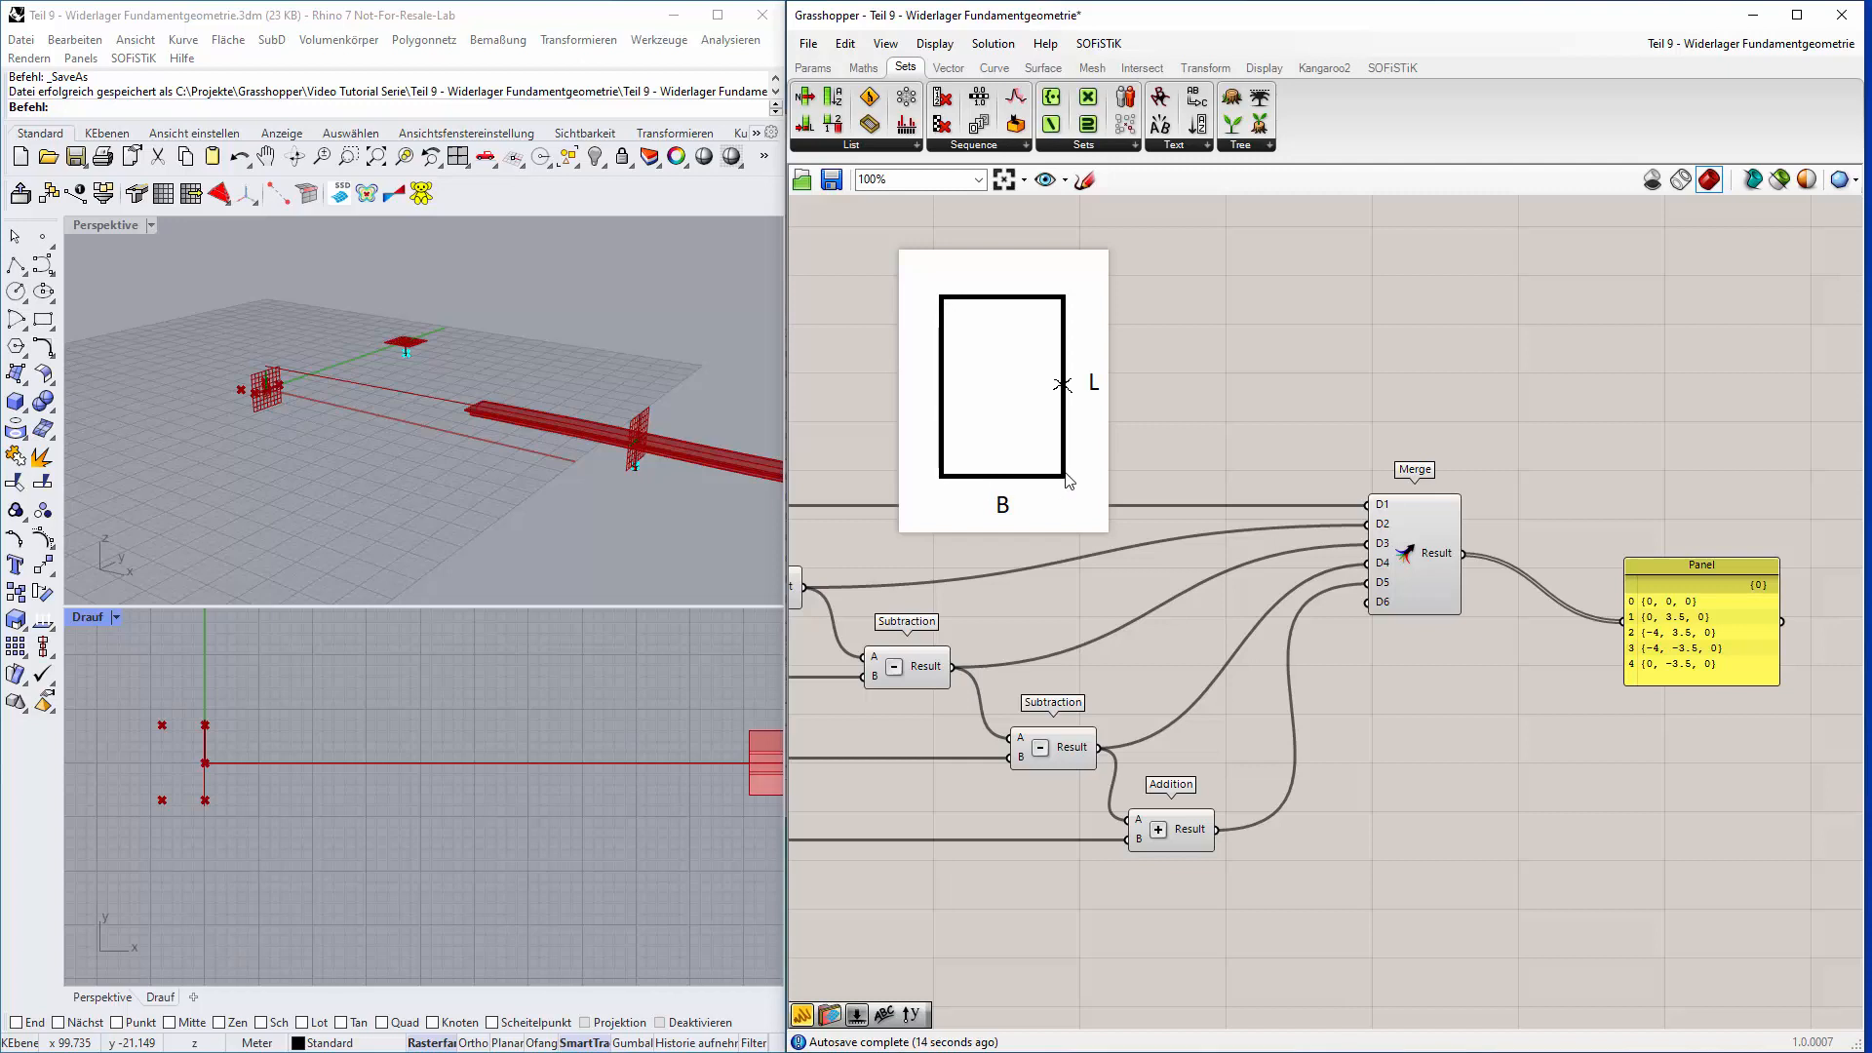
{"action": "scroll", "coordinate": [1614, 673], "scroll_direction": "down", "scroll_amount": 3}
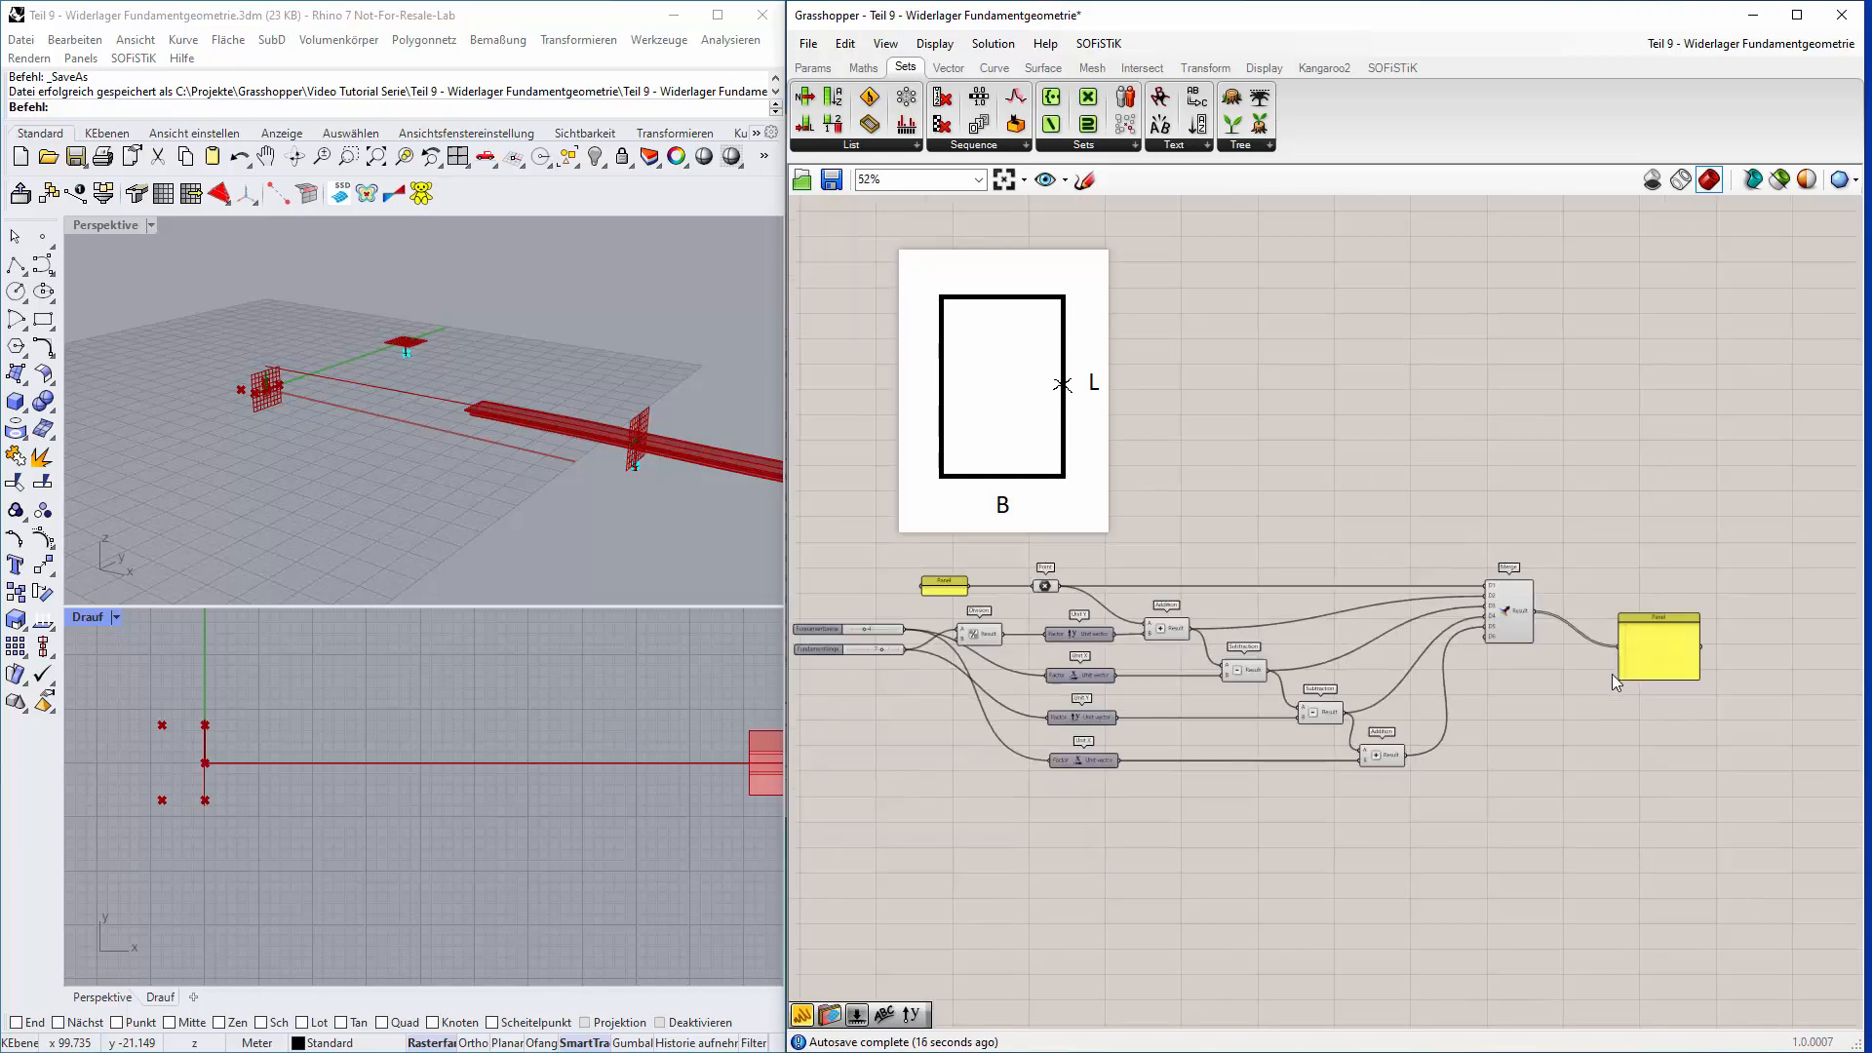
{"action": "left_click", "coordinate": [1655, 634]}
{"action": "key", "text": "Delete"}
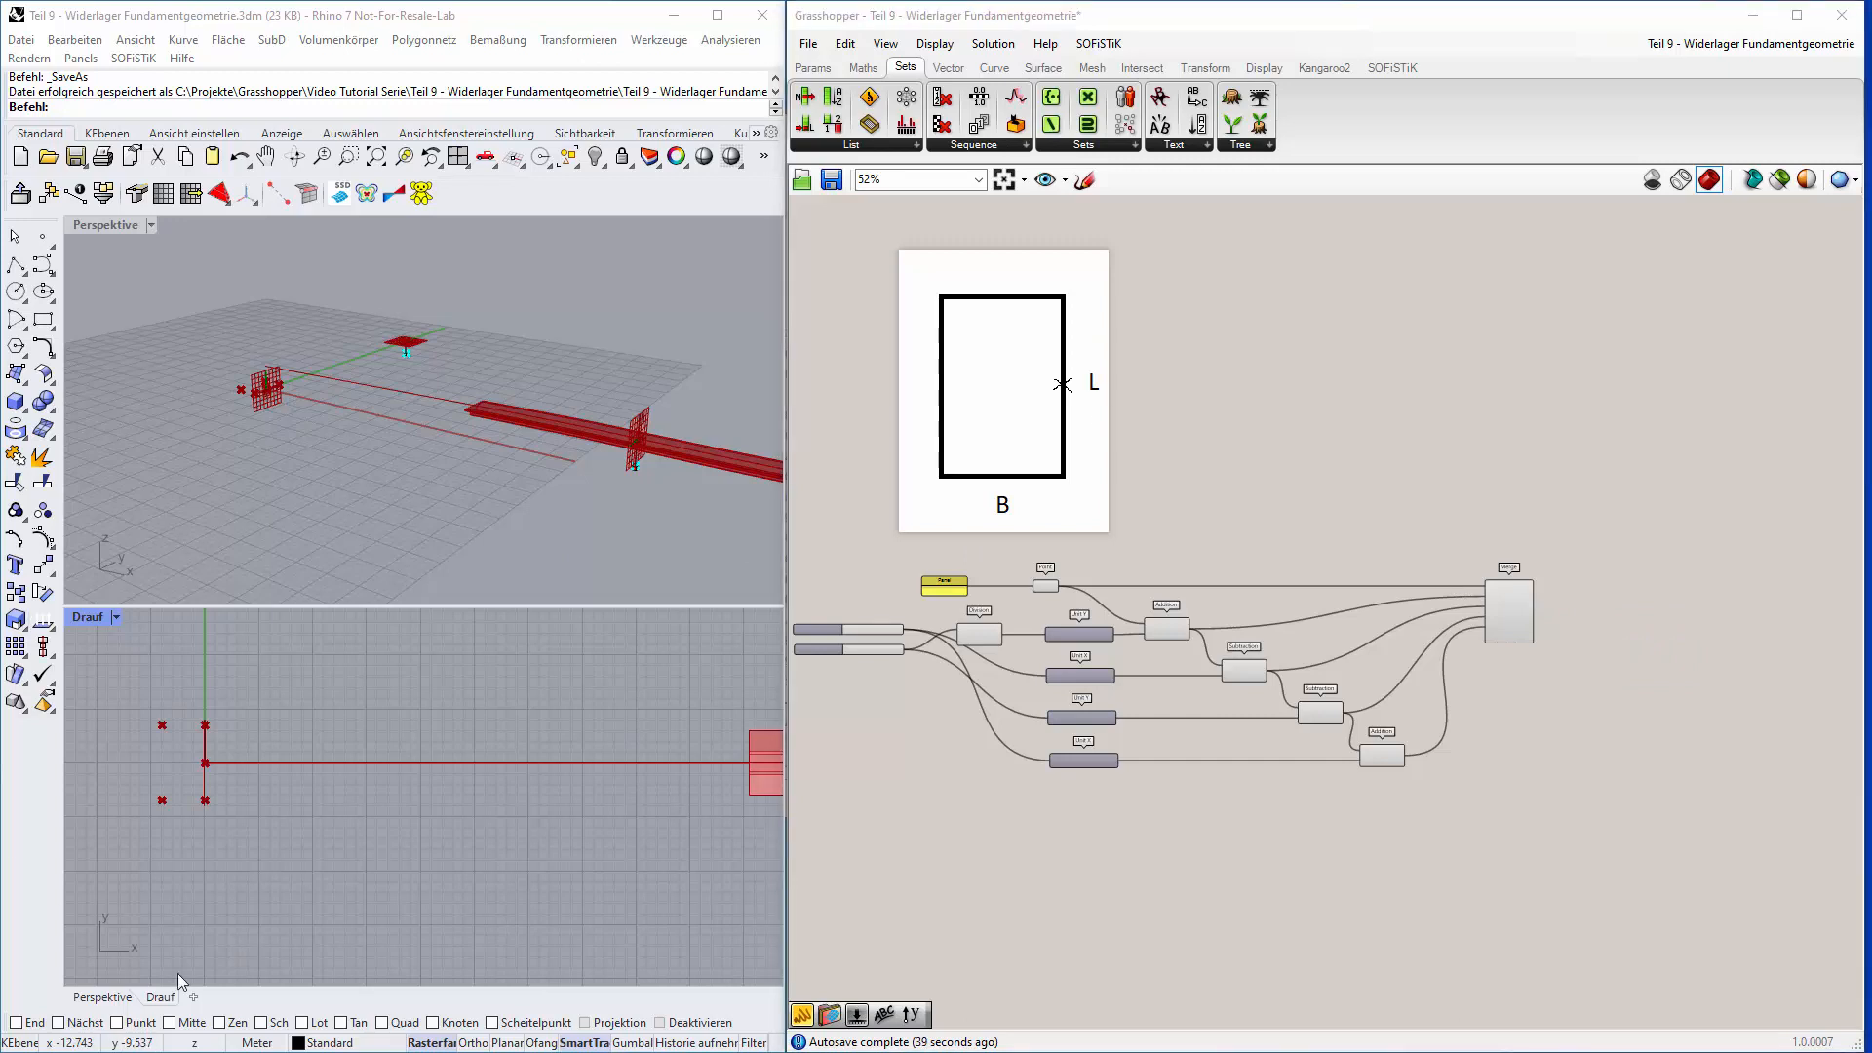
Examine in the Drauf viewport which foundation point each component produces, from Point through the last Addition, and the merged set.
{"action": "scroll", "coordinate": [129, 748], "scroll_direction": "up", "scroll_amount": 2}
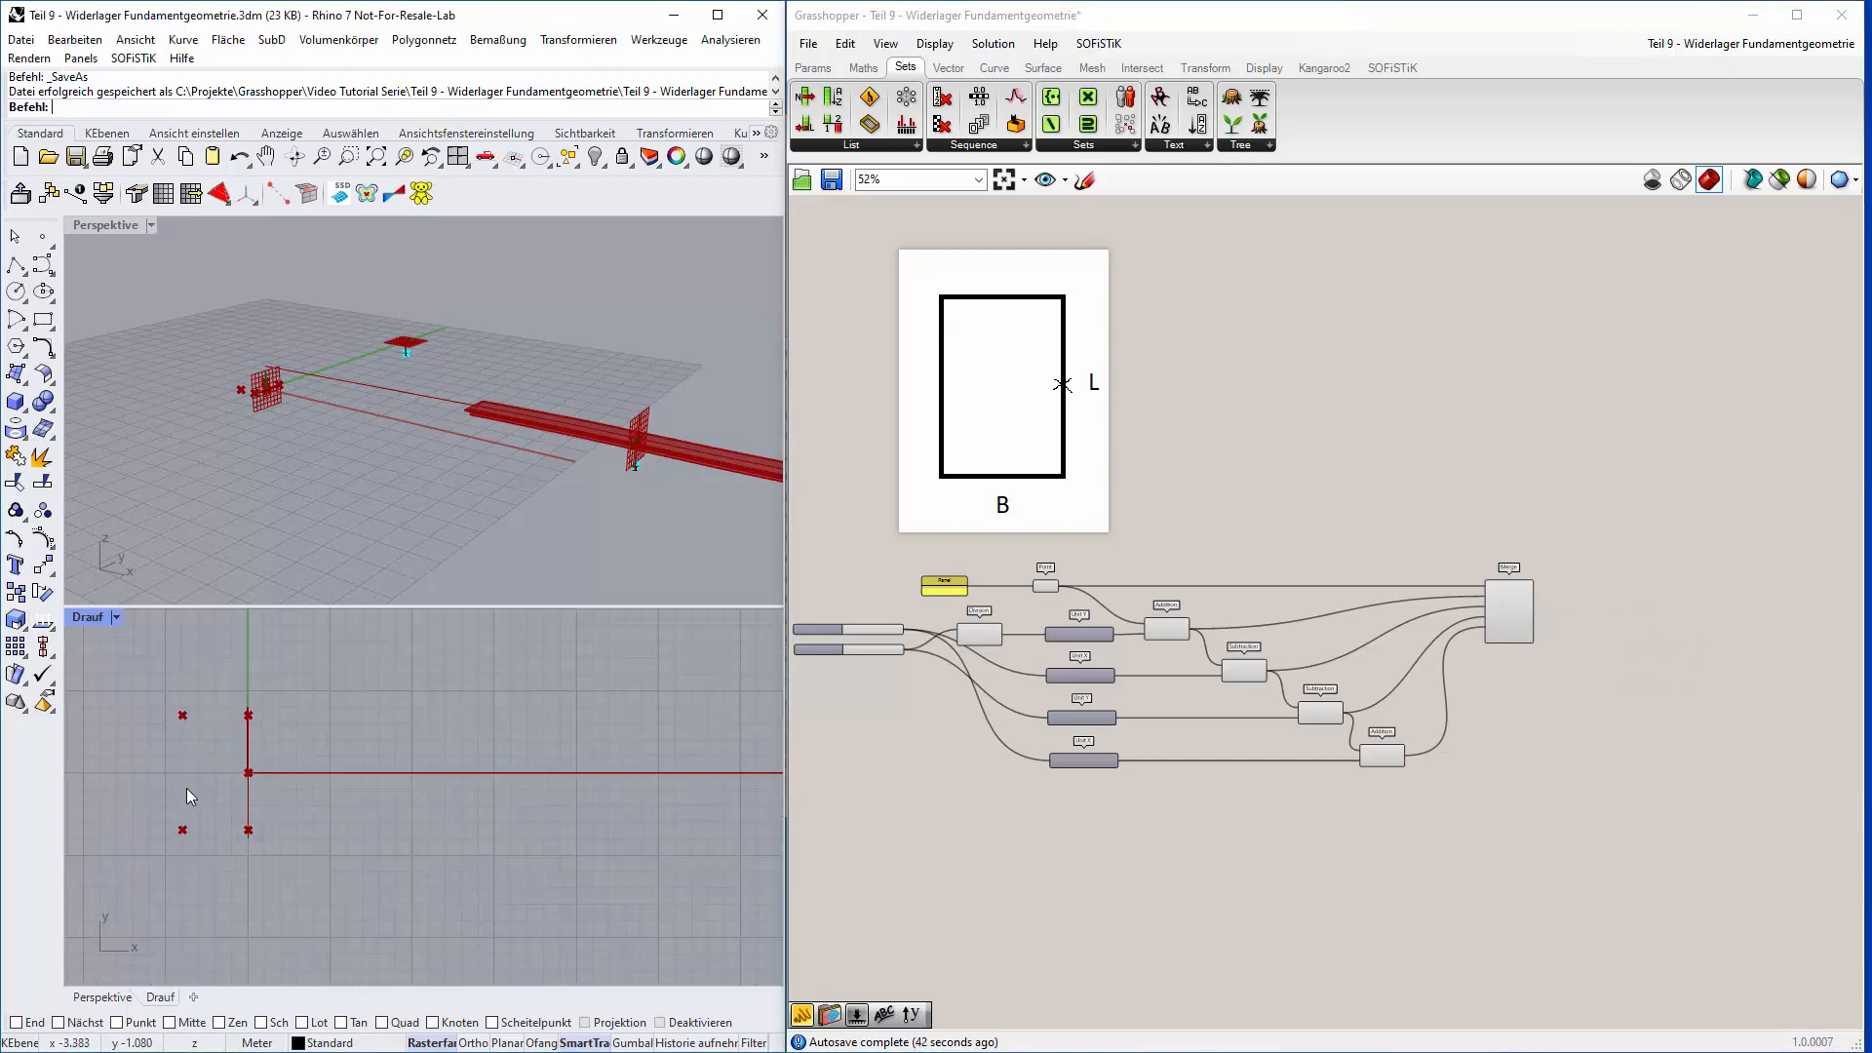
{"action": "scroll", "coordinate": [184, 786], "scroll_direction": "up", "scroll_amount": 3}
{"action": "left_click", "coordinate": [1506, 613]}
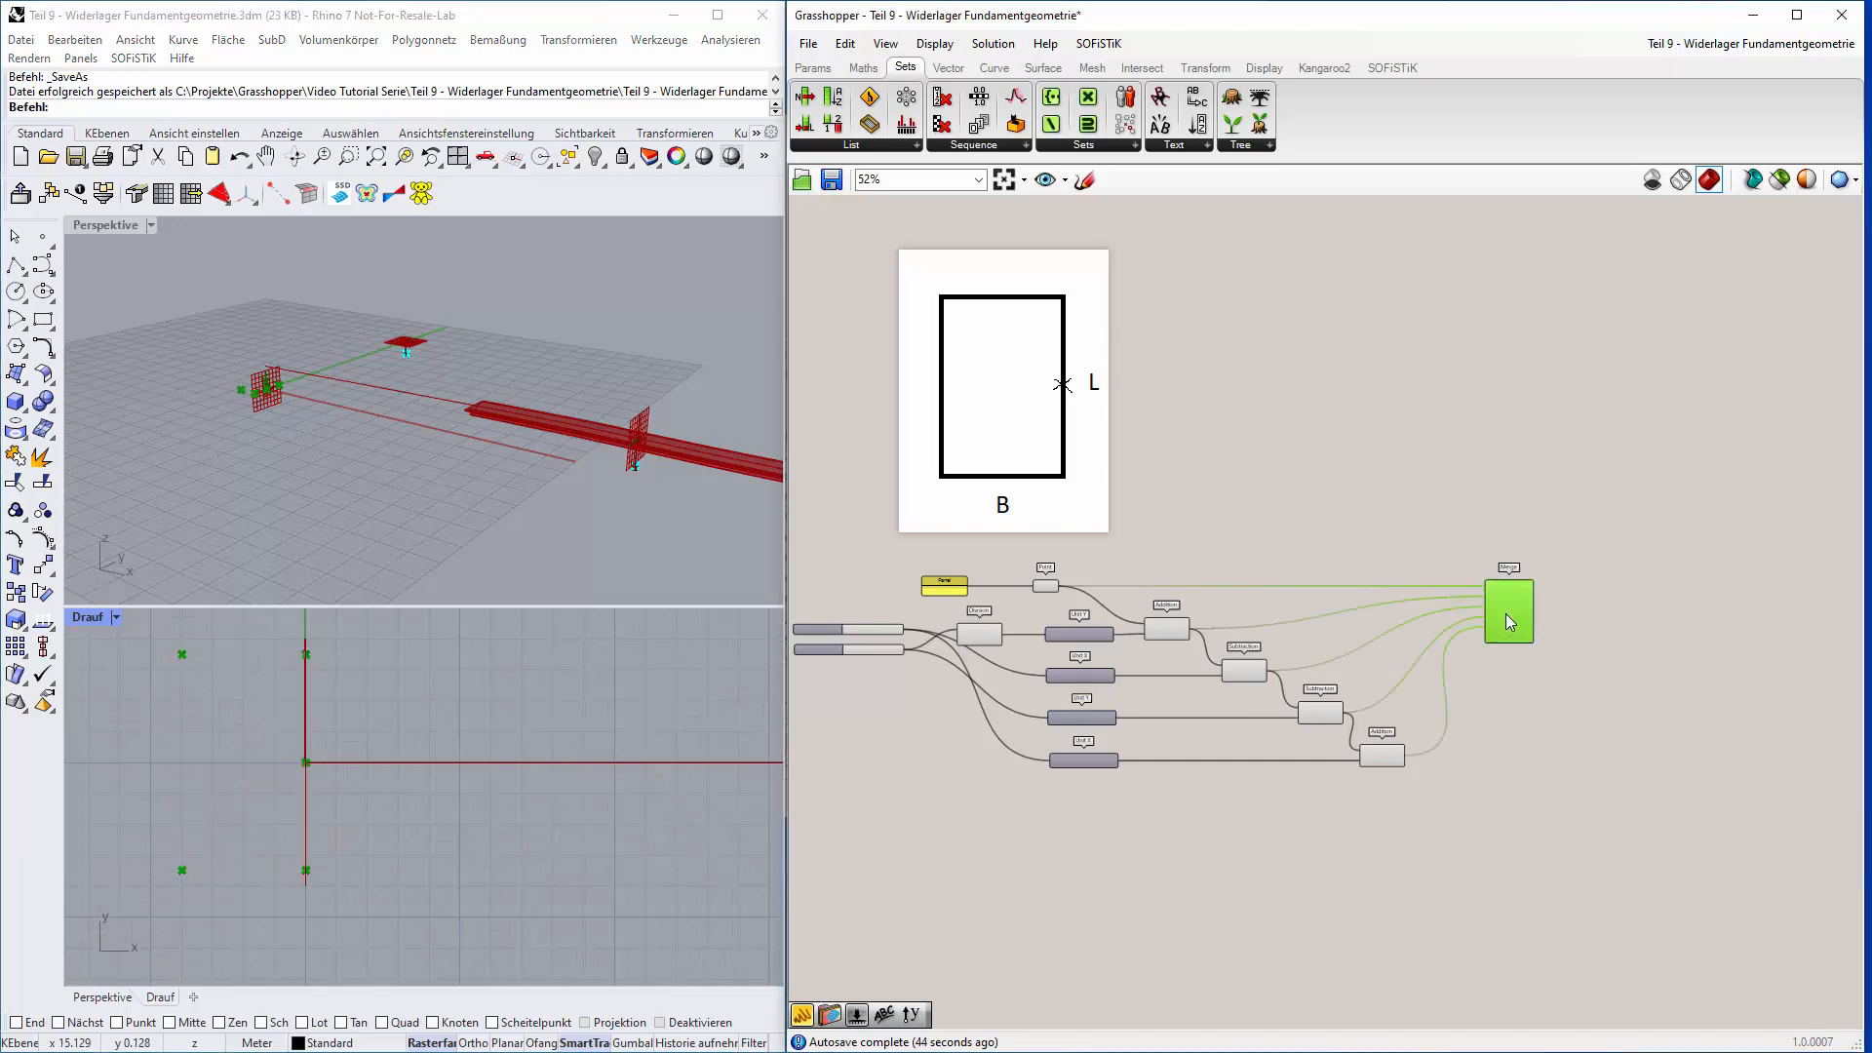
{"action": "left_click", "coordinate": [1041, 588]}
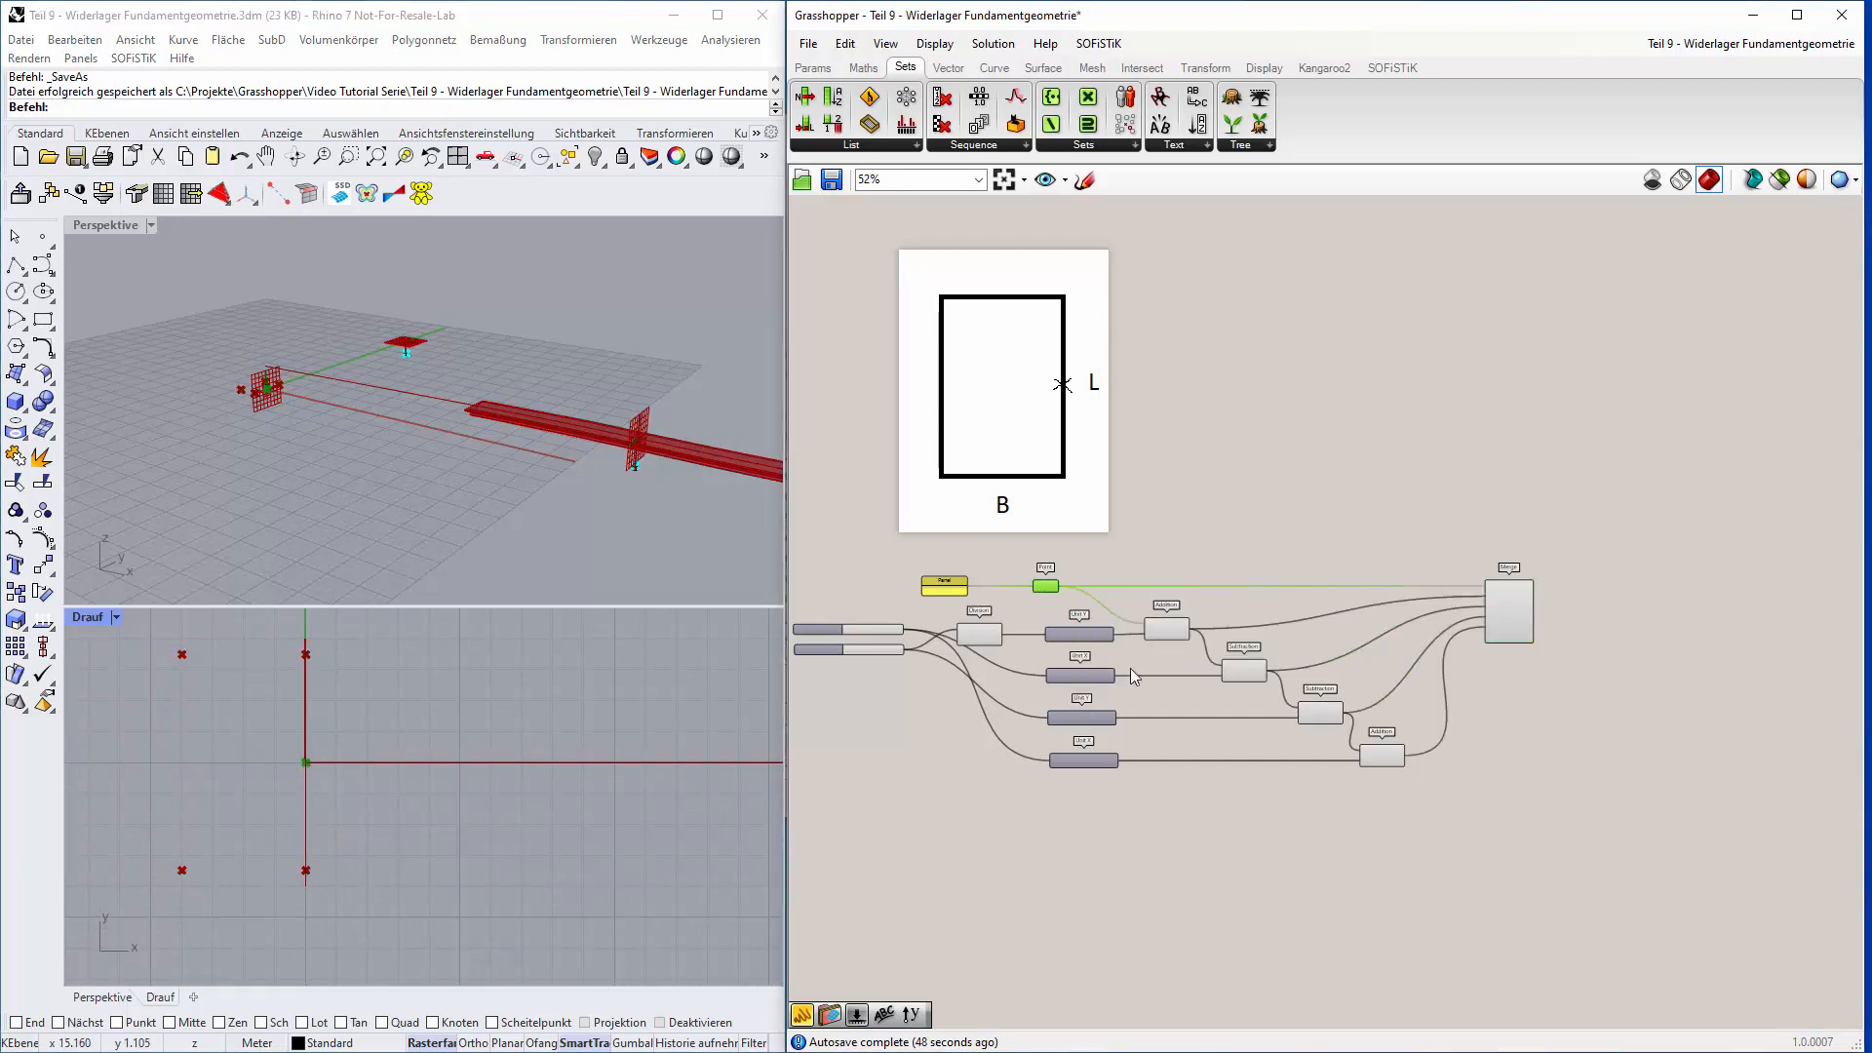
{"action": "left_click", "coordinate": [1160, 627]}
{"action": "left_click", "coordinate": [1253, 671]}
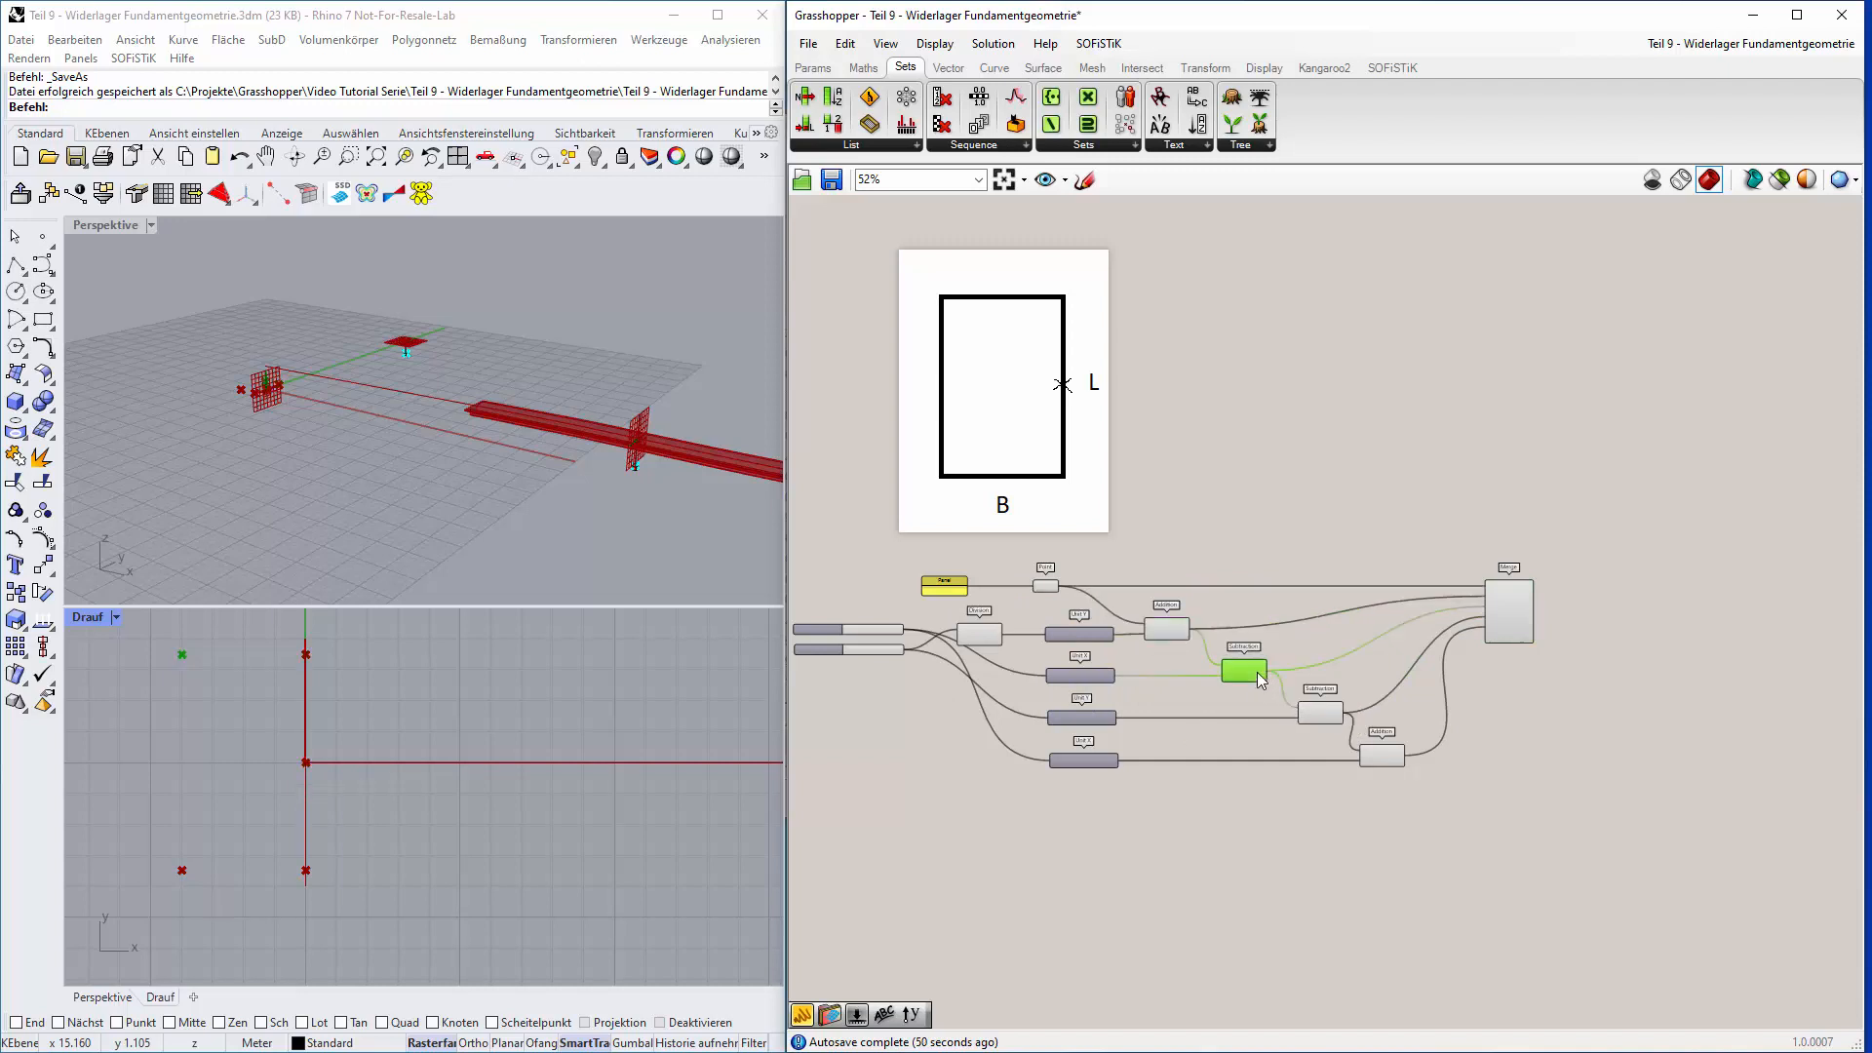
{"action": "left_click", "coordinate": [1320, 713]}
{"action": "left_click", "coordinate": [1379, 755]}
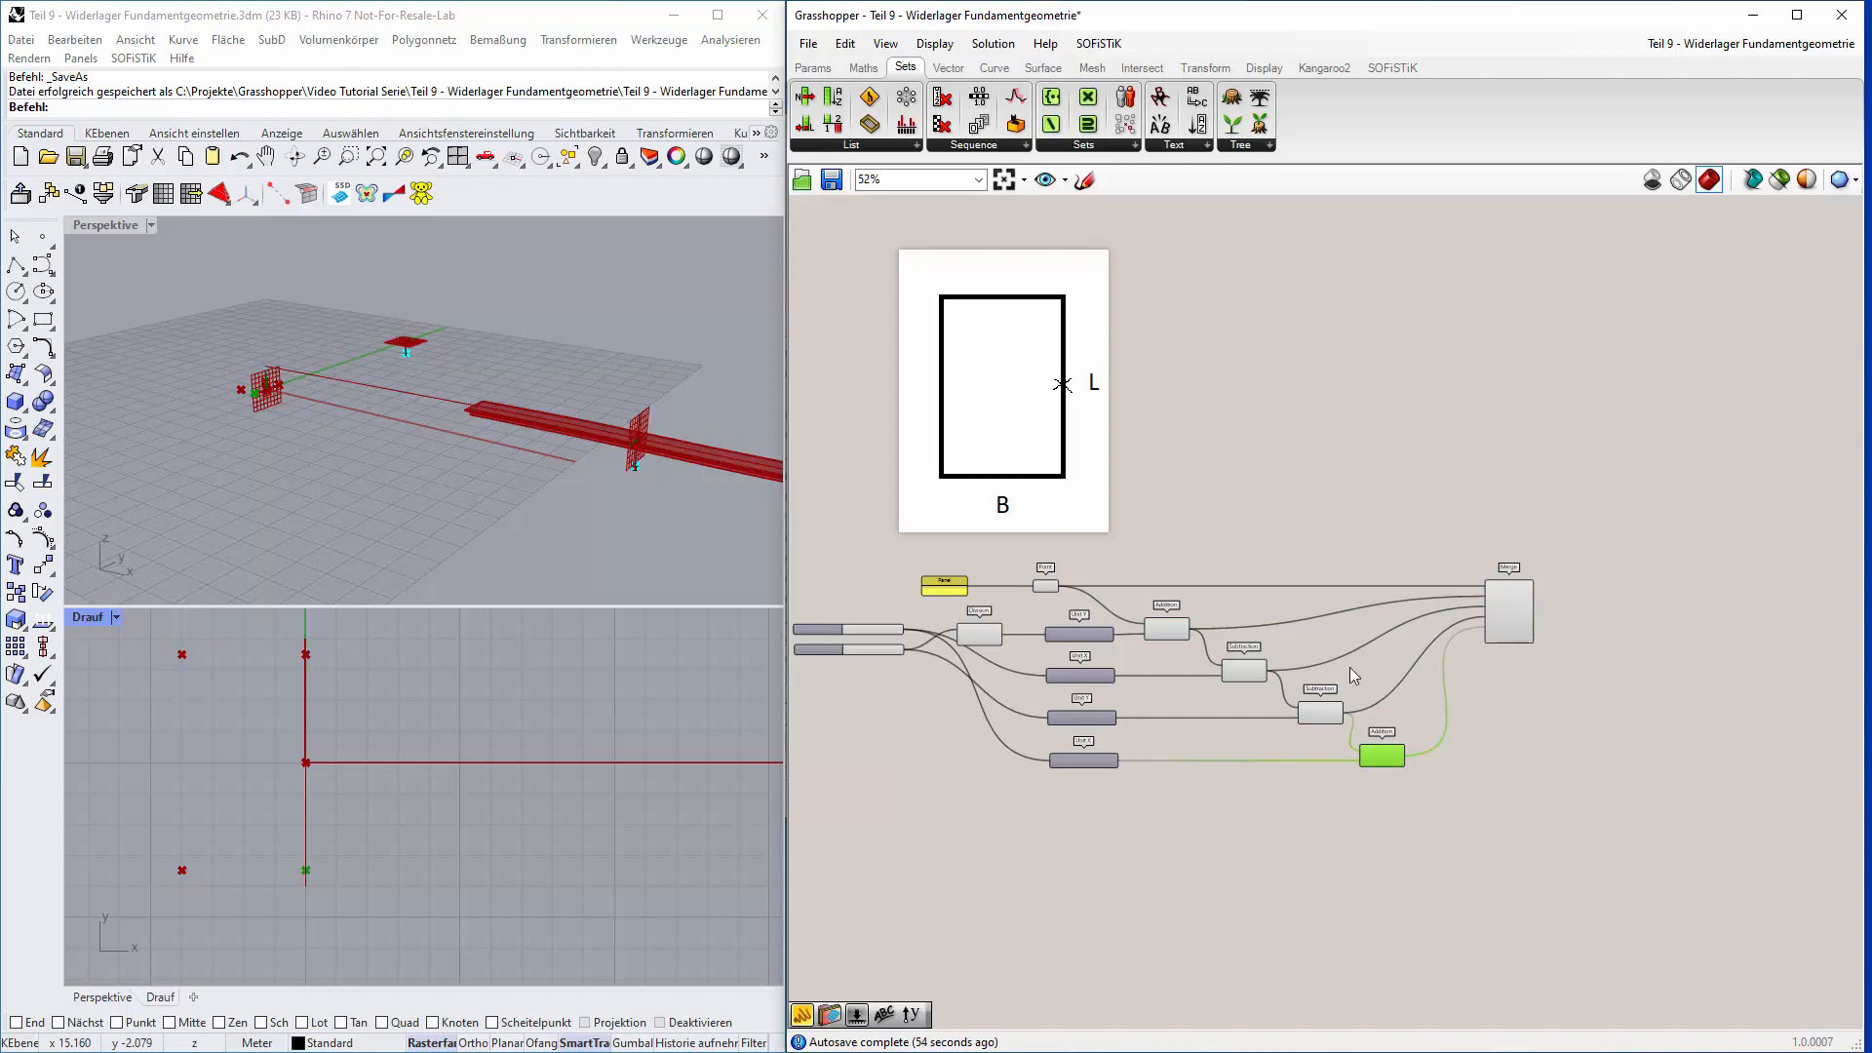
{"action": "left_click", "coordinate": [1517, 612]}
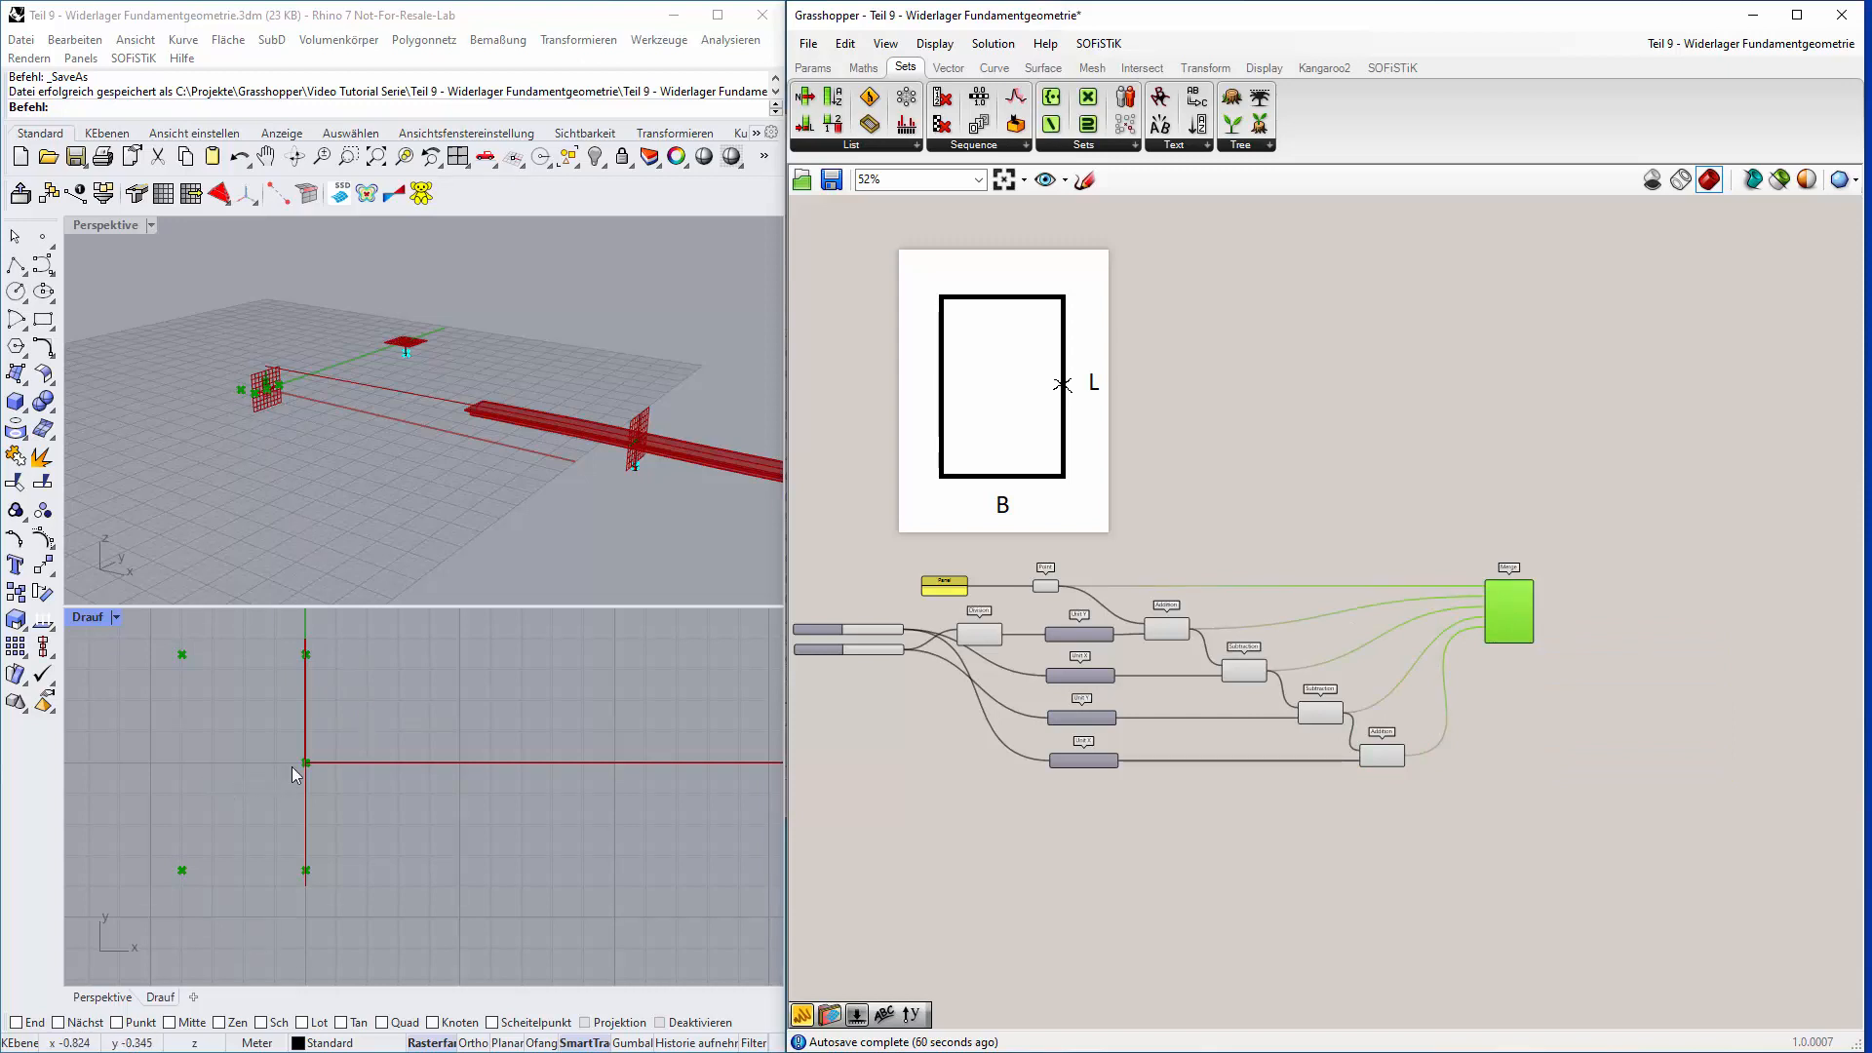
{"action": "scroll", "coordinate": [312, 665], "scroll_direction": "down", "scroll_amount": 3}
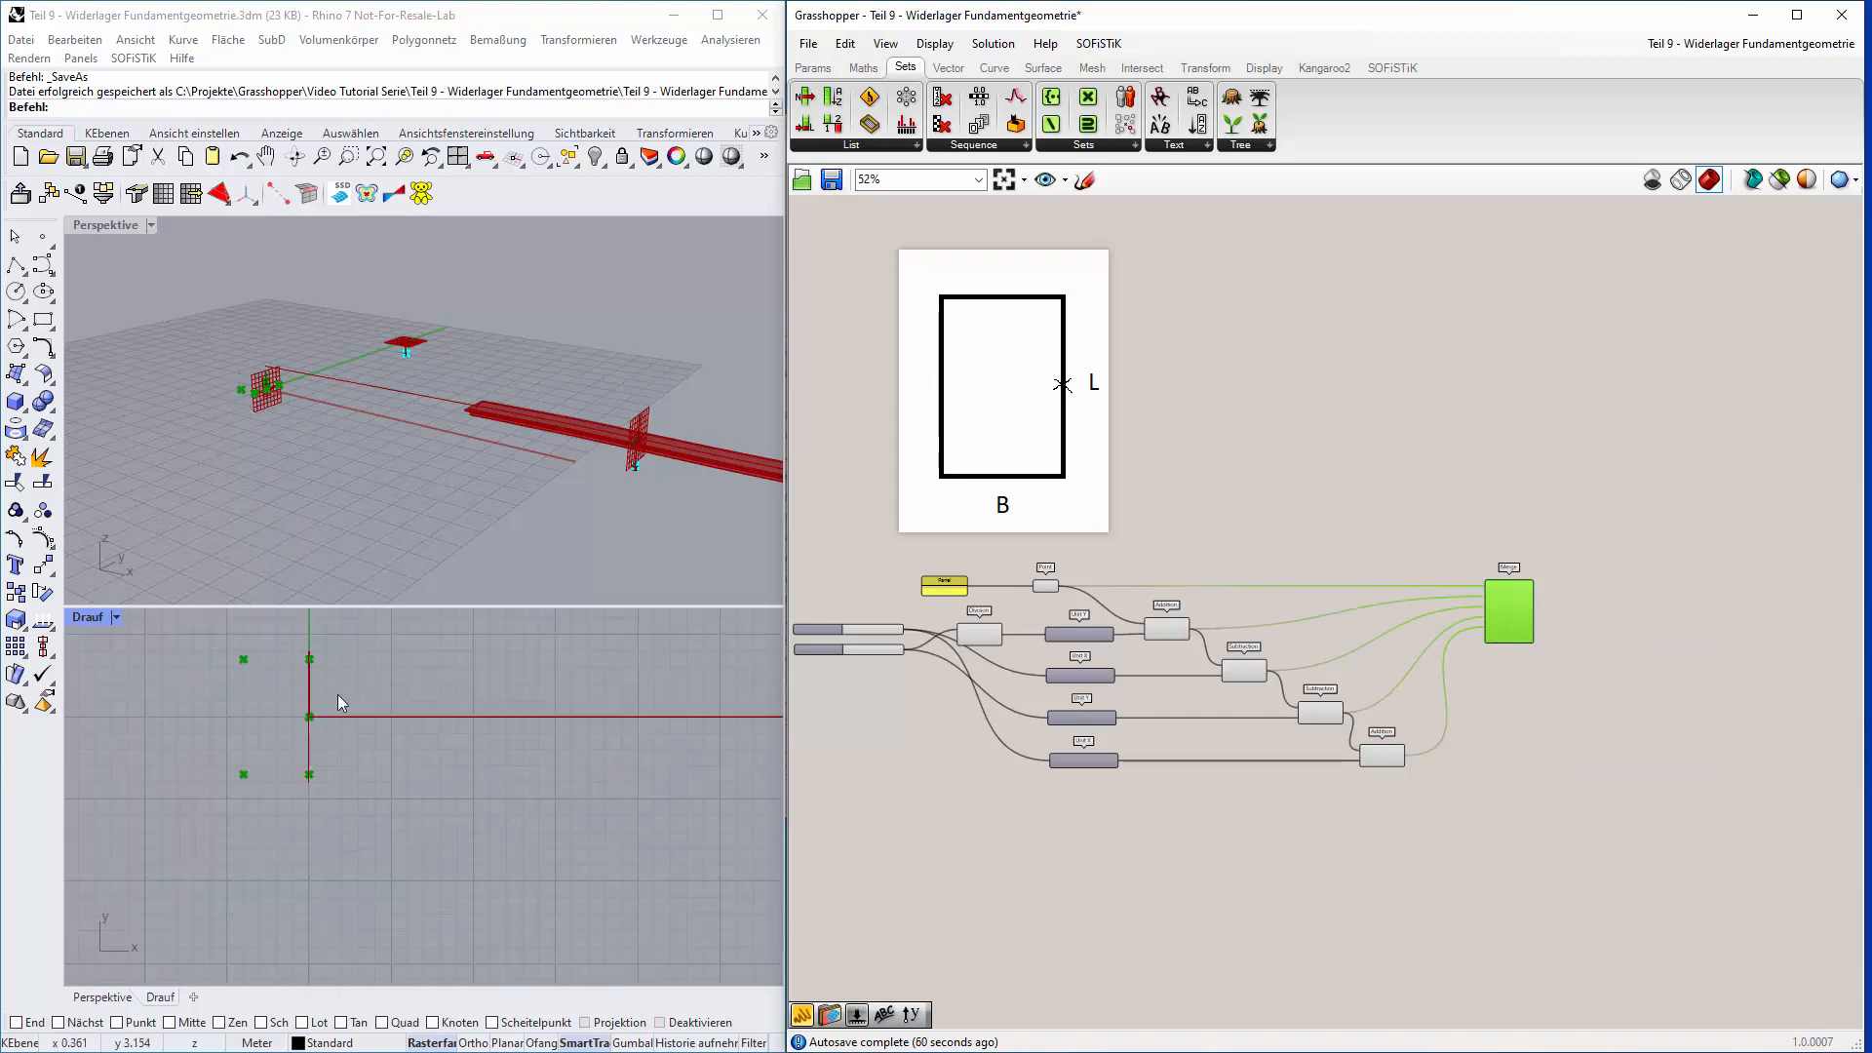
{"action": "right_click_drag", "start_coordinate": [485, 731], "coordinate": [481, 825]}
{"action": "scroll", "coordinate": [450, 743], "scroll_direction": "down", "scroll_amount": 6}
{"action": "right_click_drag", "start_coordinate": [507, 705], "coordinate": [426, 842]}
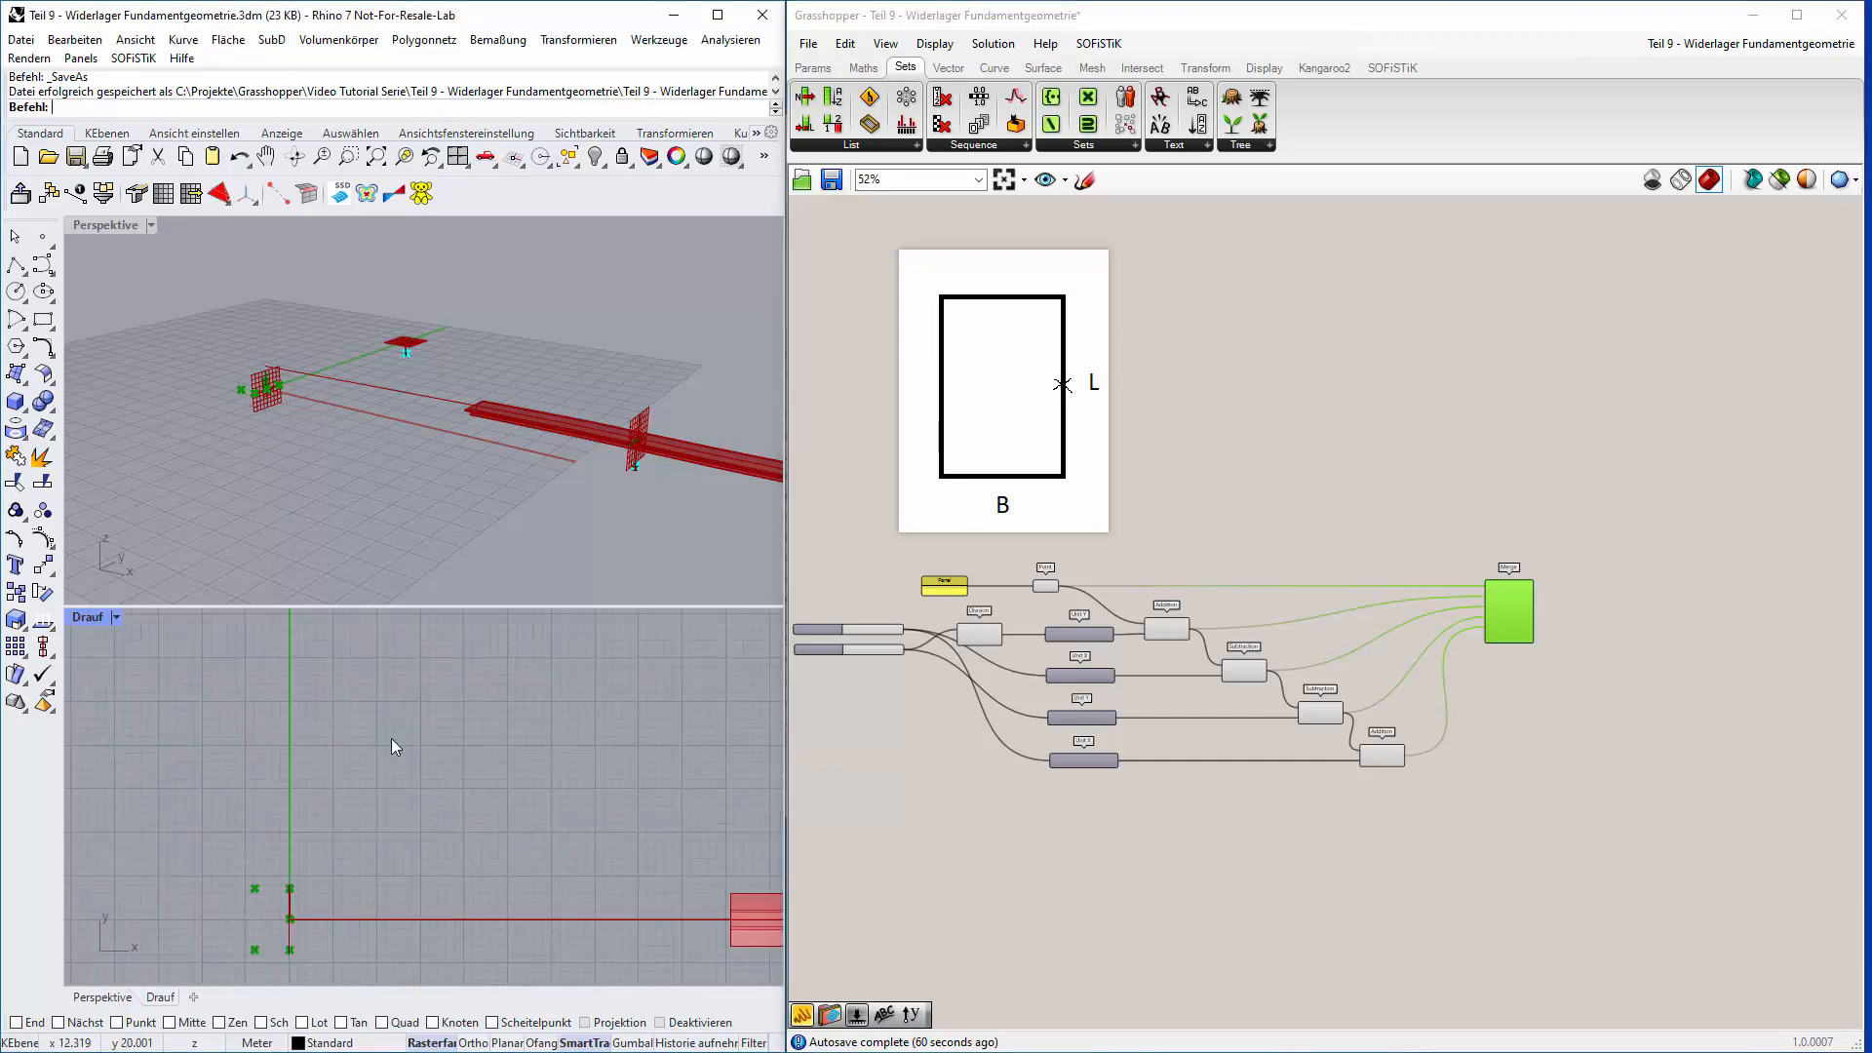
{"action": "scroll", "coordinate": [374, 813], "scroll_direction": "down", "scroll_amount": 3}
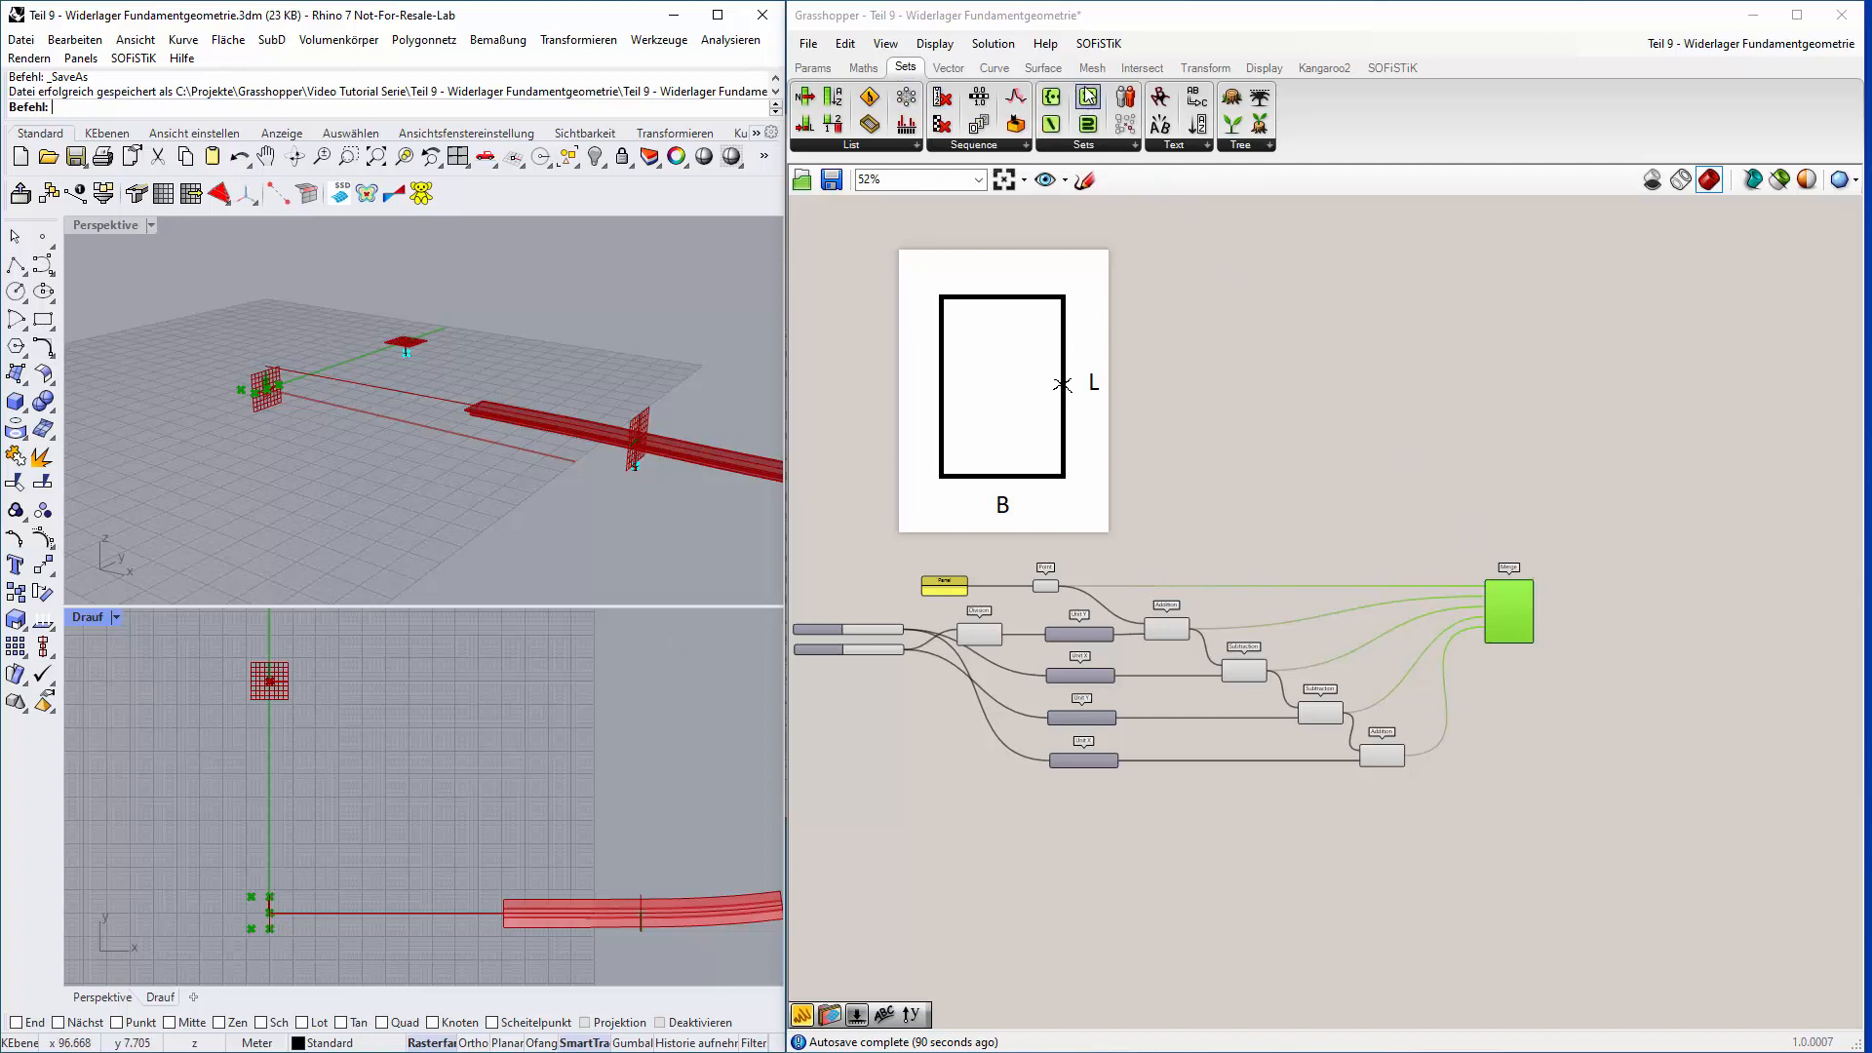
Add a Vector XYZ component in the free canvas area above the point-generating components, between the sketch image and Merge.
{"action": "left_click", "coordinate": [950, 68]}
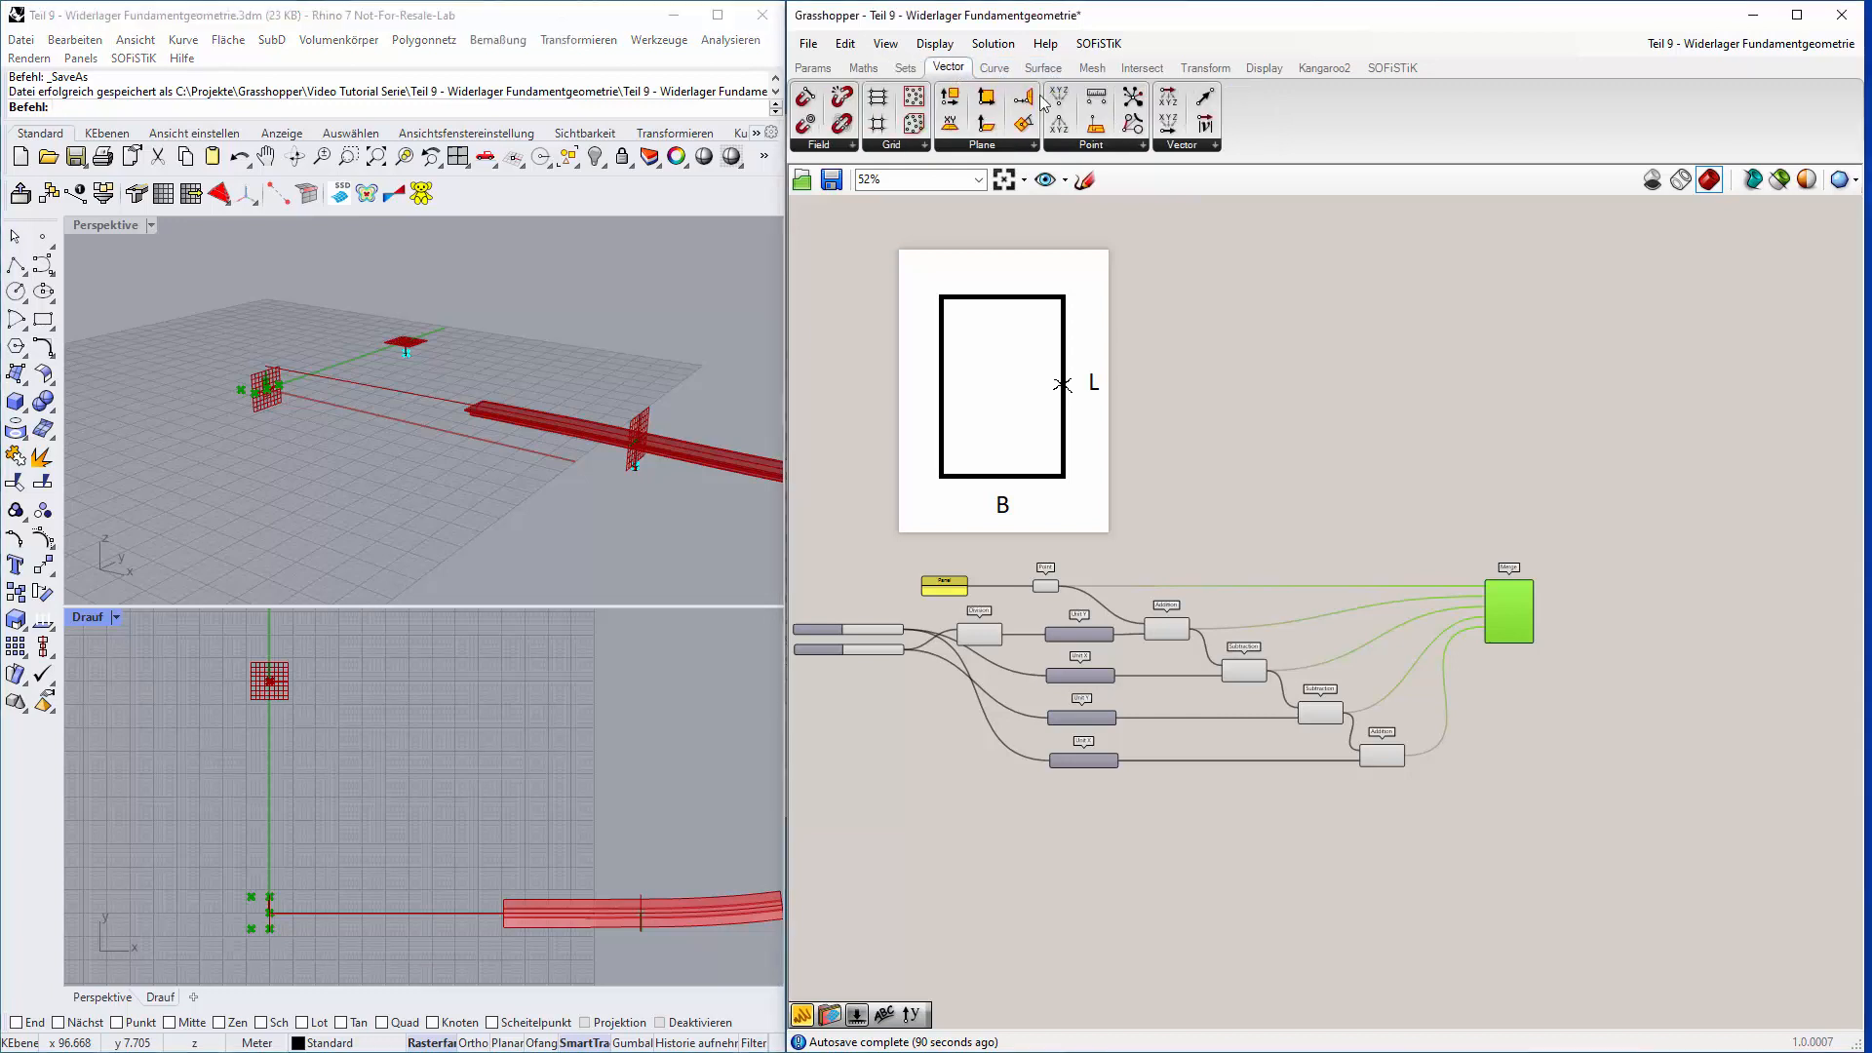
{"action": "left_click", "coordinate": [1182, 146]}
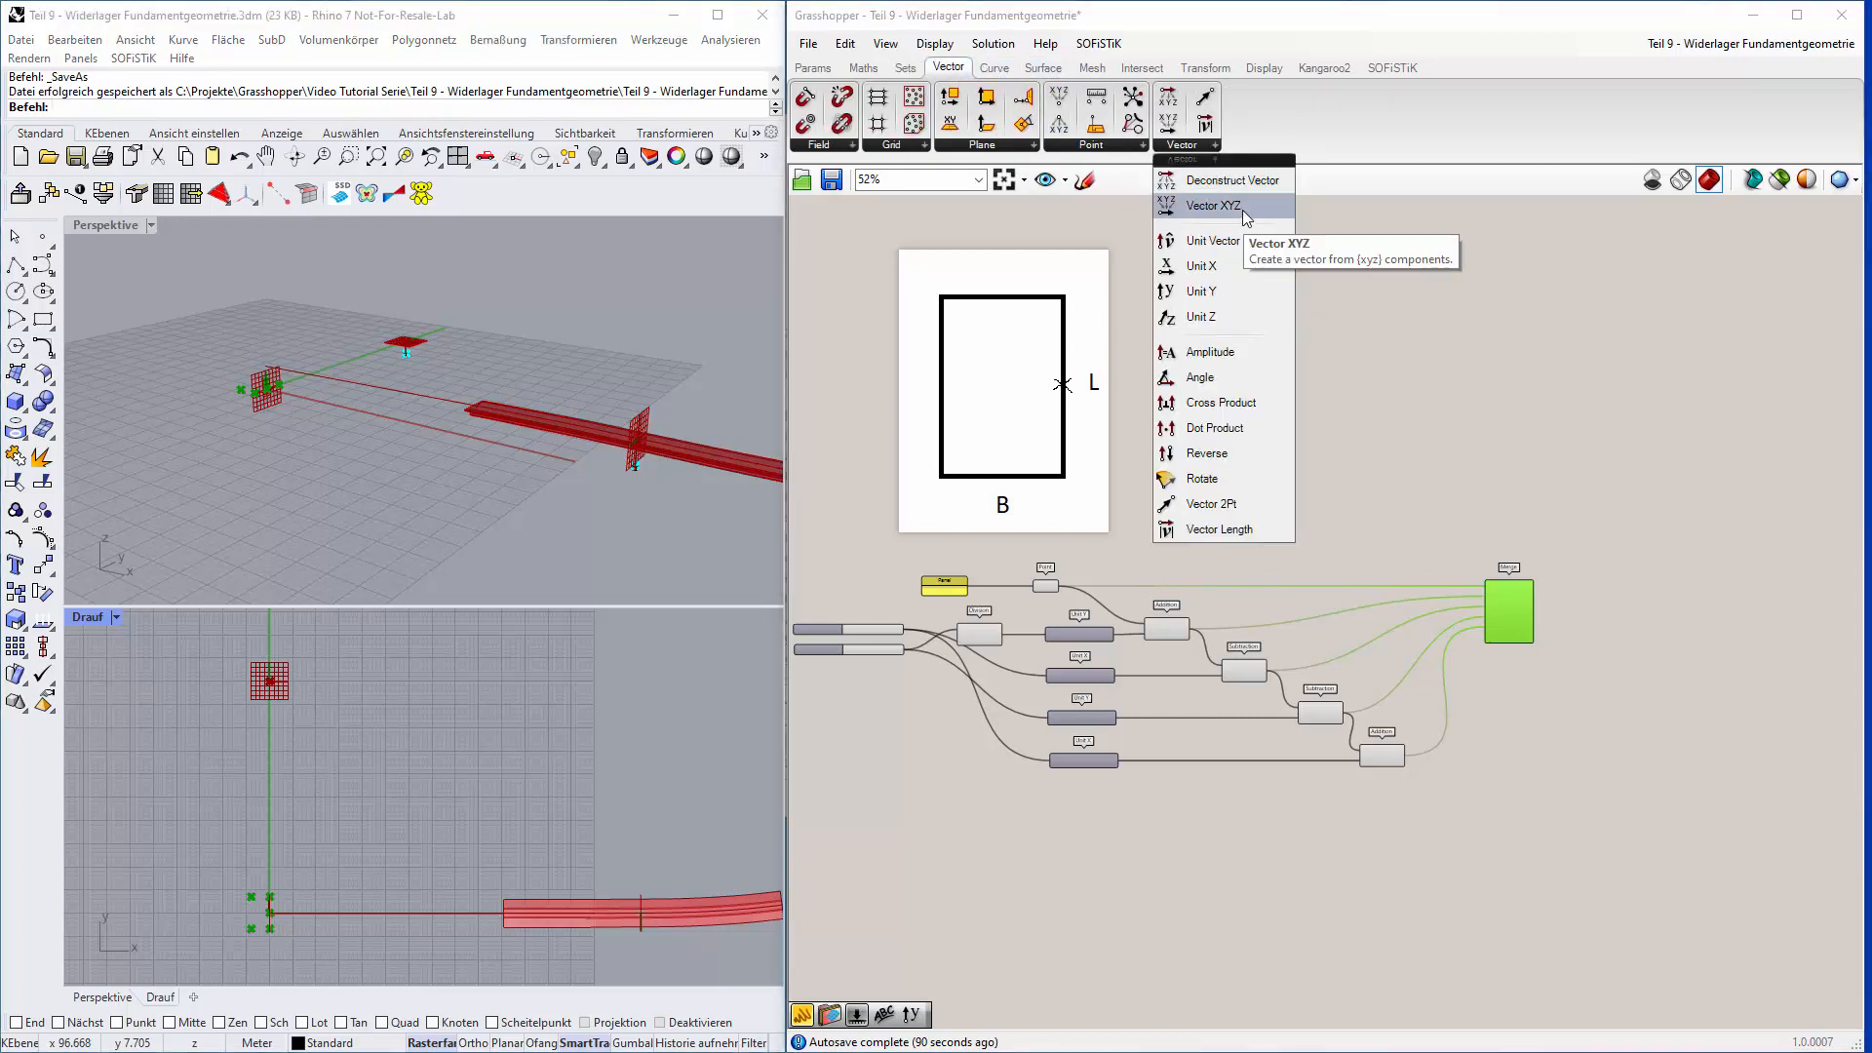
{"action": "left_click", "coordinate": [1242, 207]}
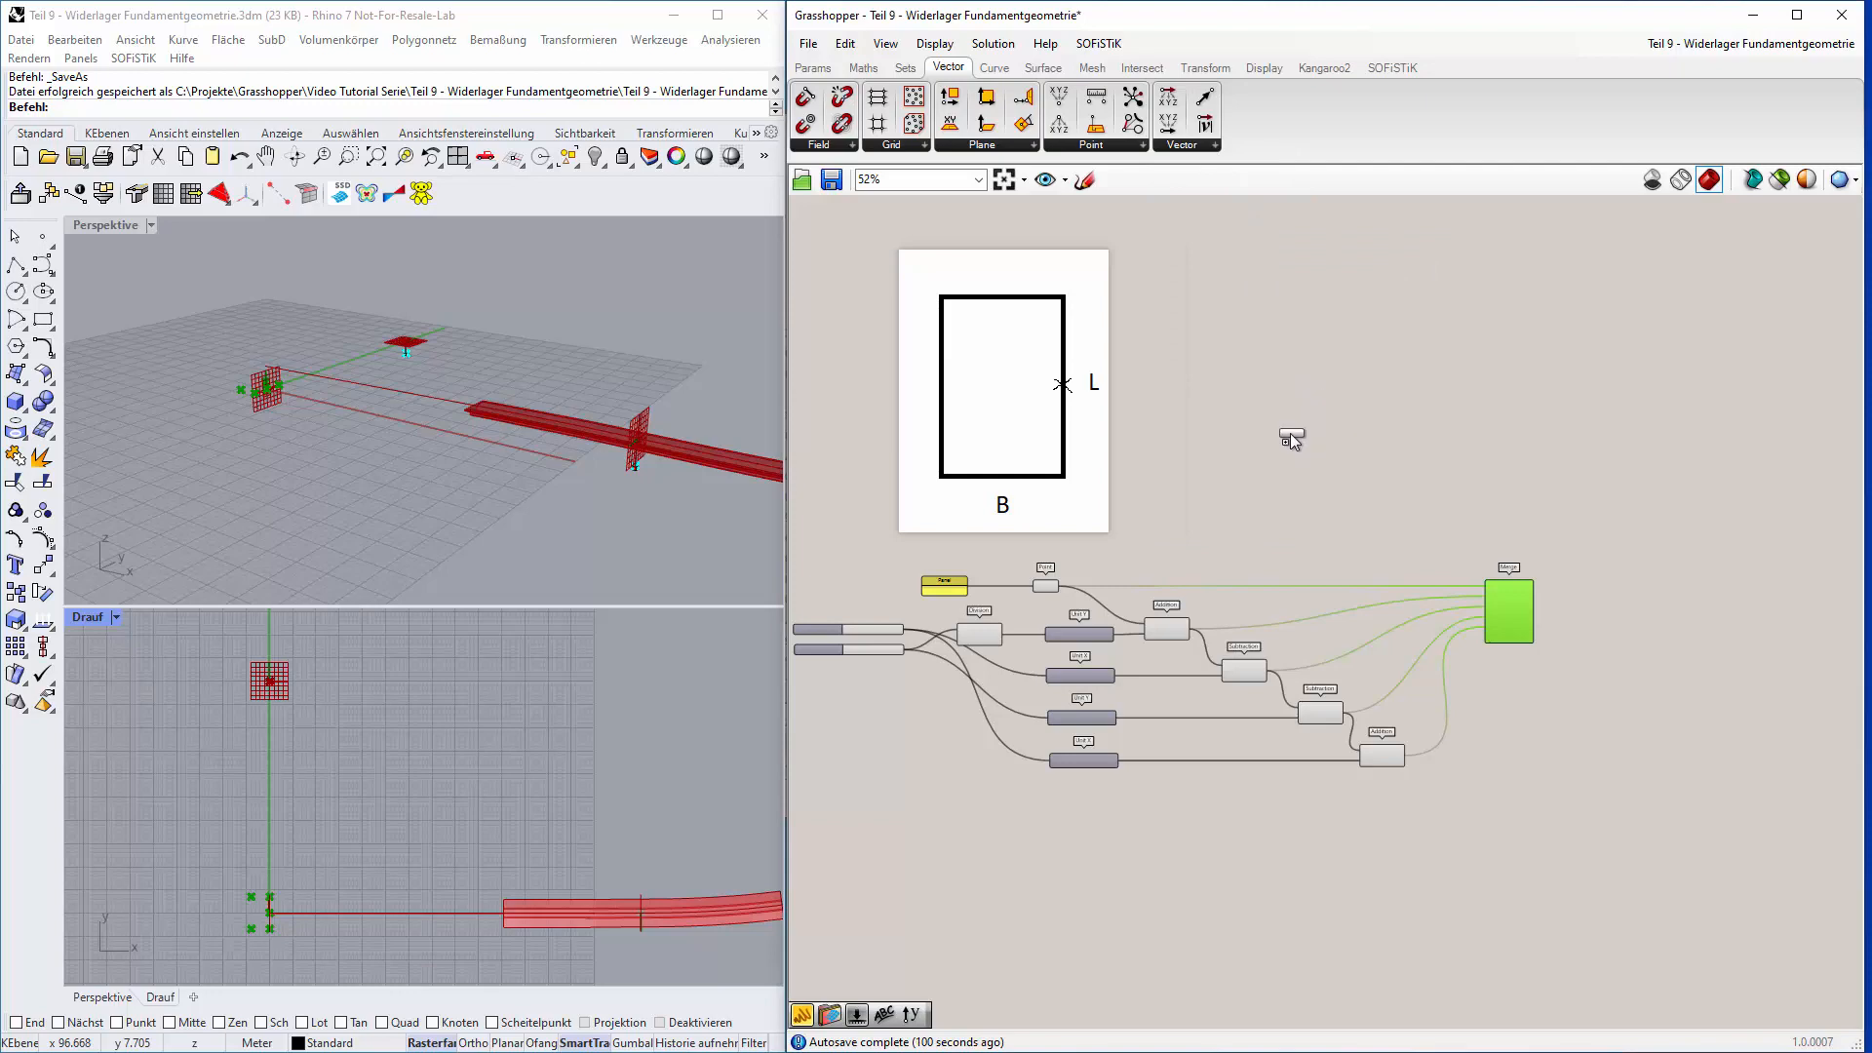
{"action": "left_click", "coordinate": [1291, 434]}
{"action": "scroll", "coordinate": [1289, 423], "scroll_direction": "up", "scroll_amount": 3}
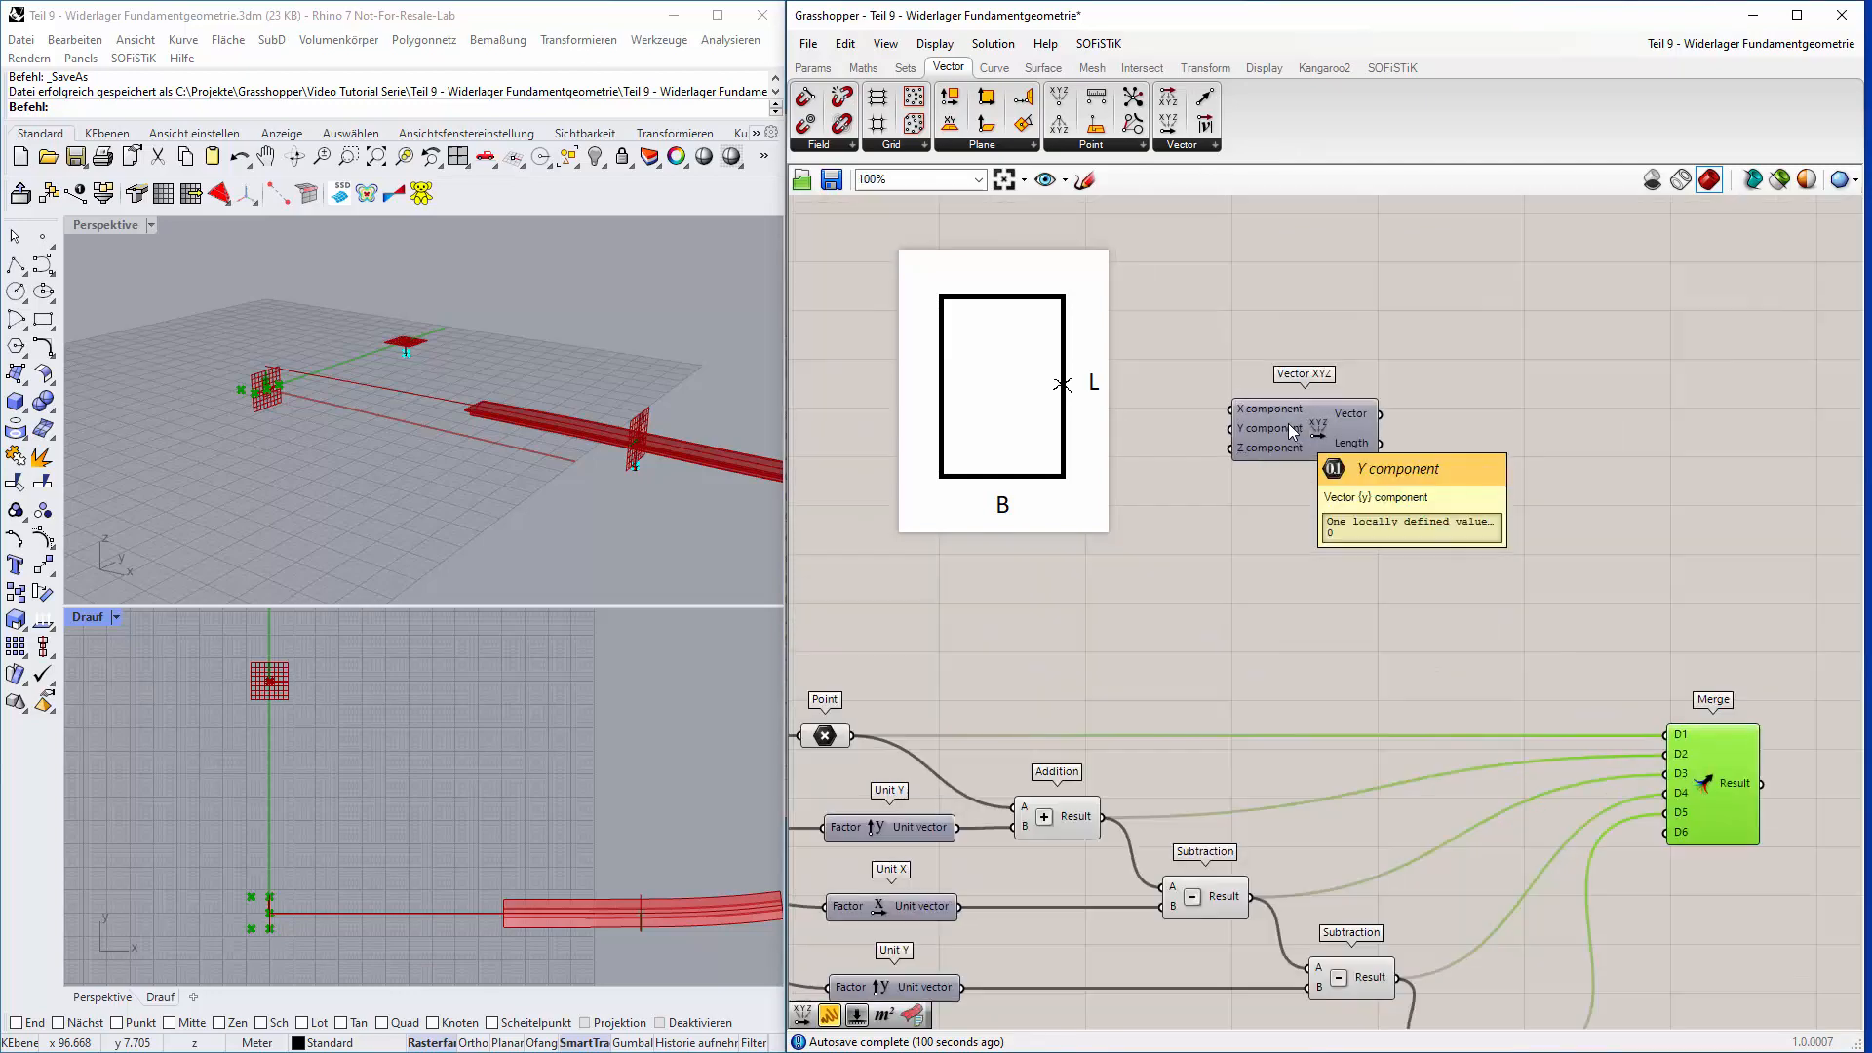
{"action": "left_click_drag", "start_coordinate": [1313, 462], "coordinate": [1365, 473]}
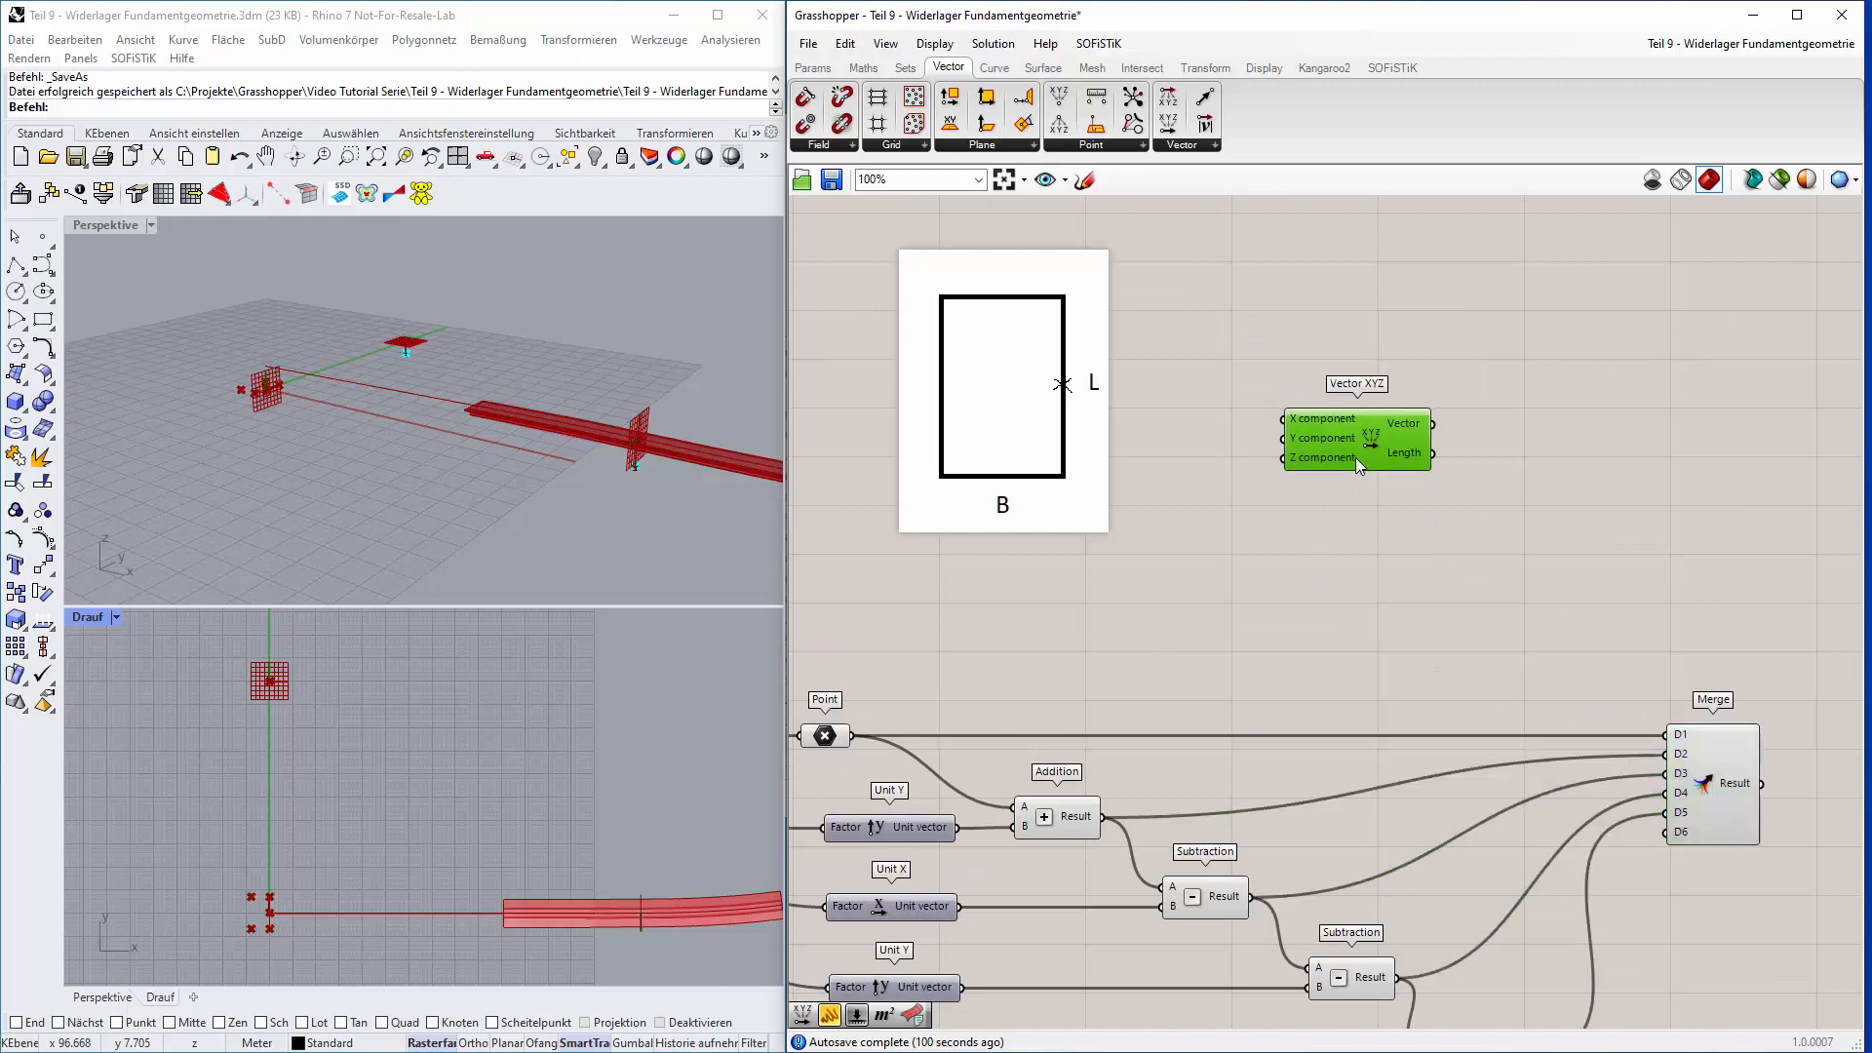
Add a number slider with value 0 level with the Vector XYZ X component, and place a copy directly below it.
{"action": "double_click", "coordinate": [1183, 505]}
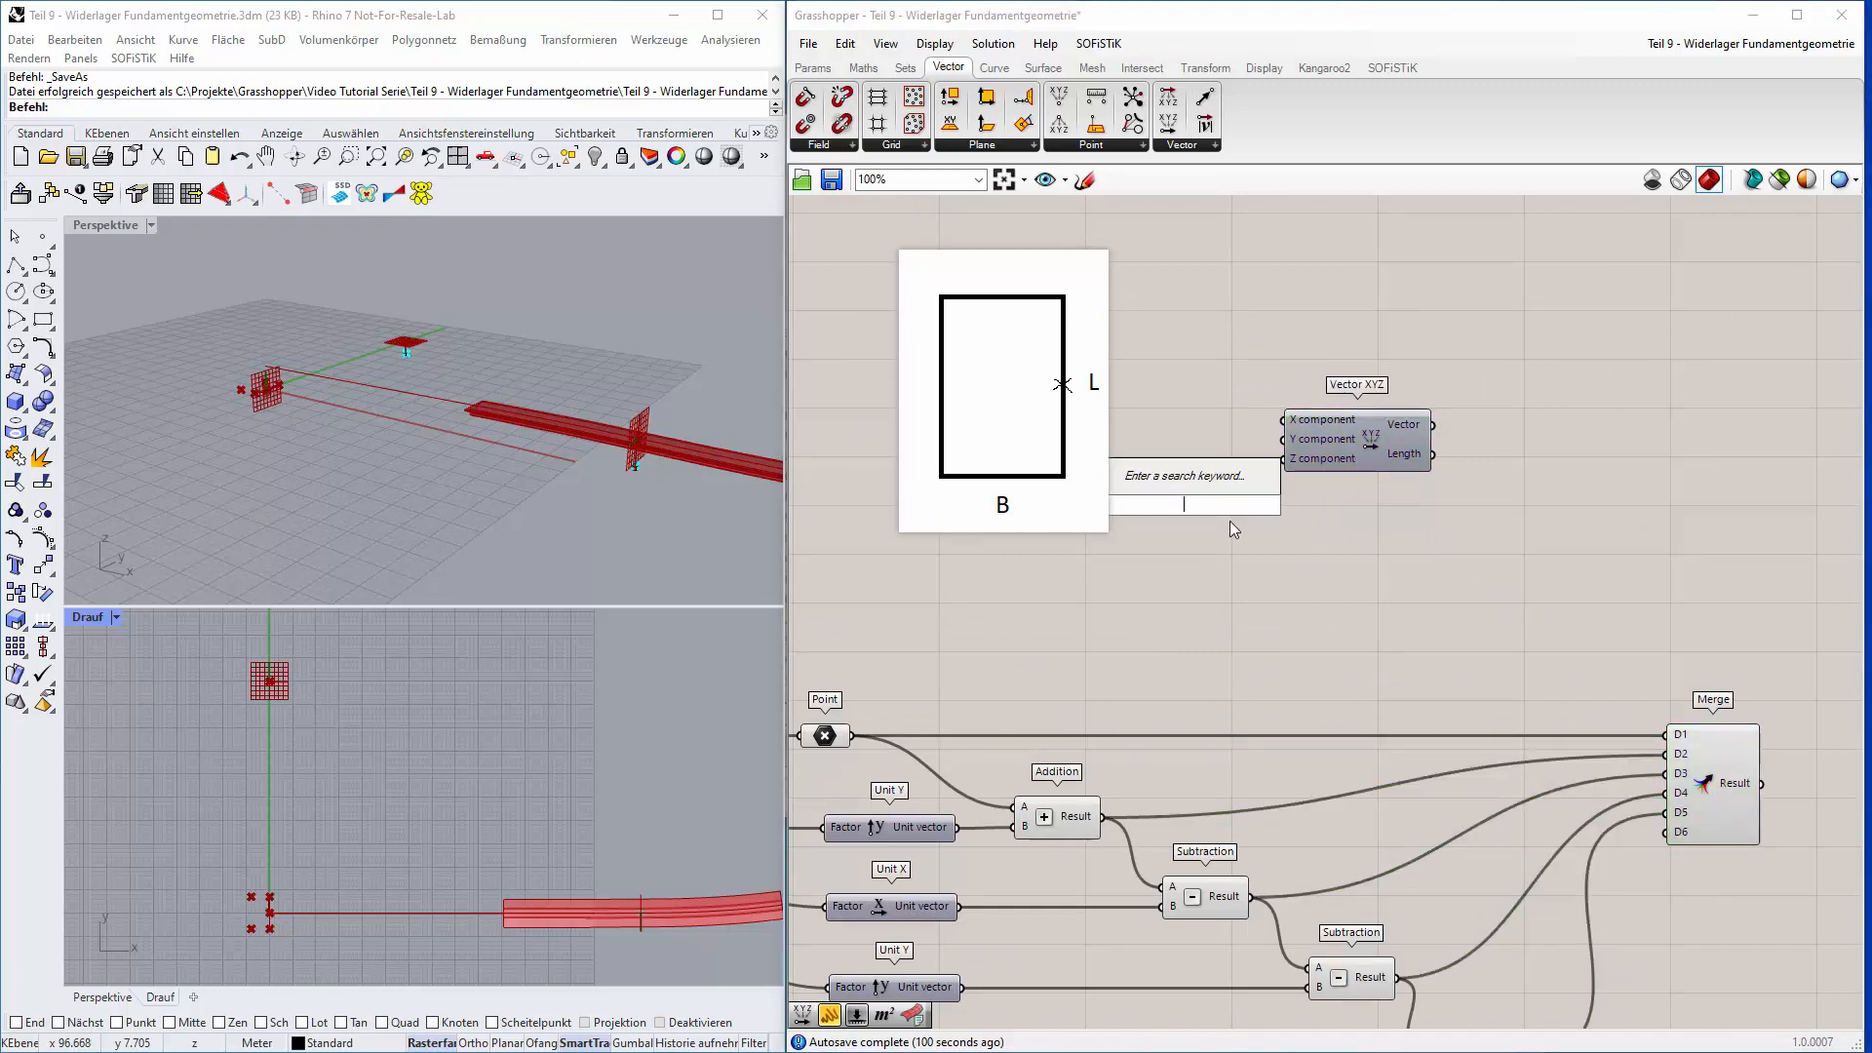
{"action": "type", "text": "0"}
{"action": "key", "text": "Return"}
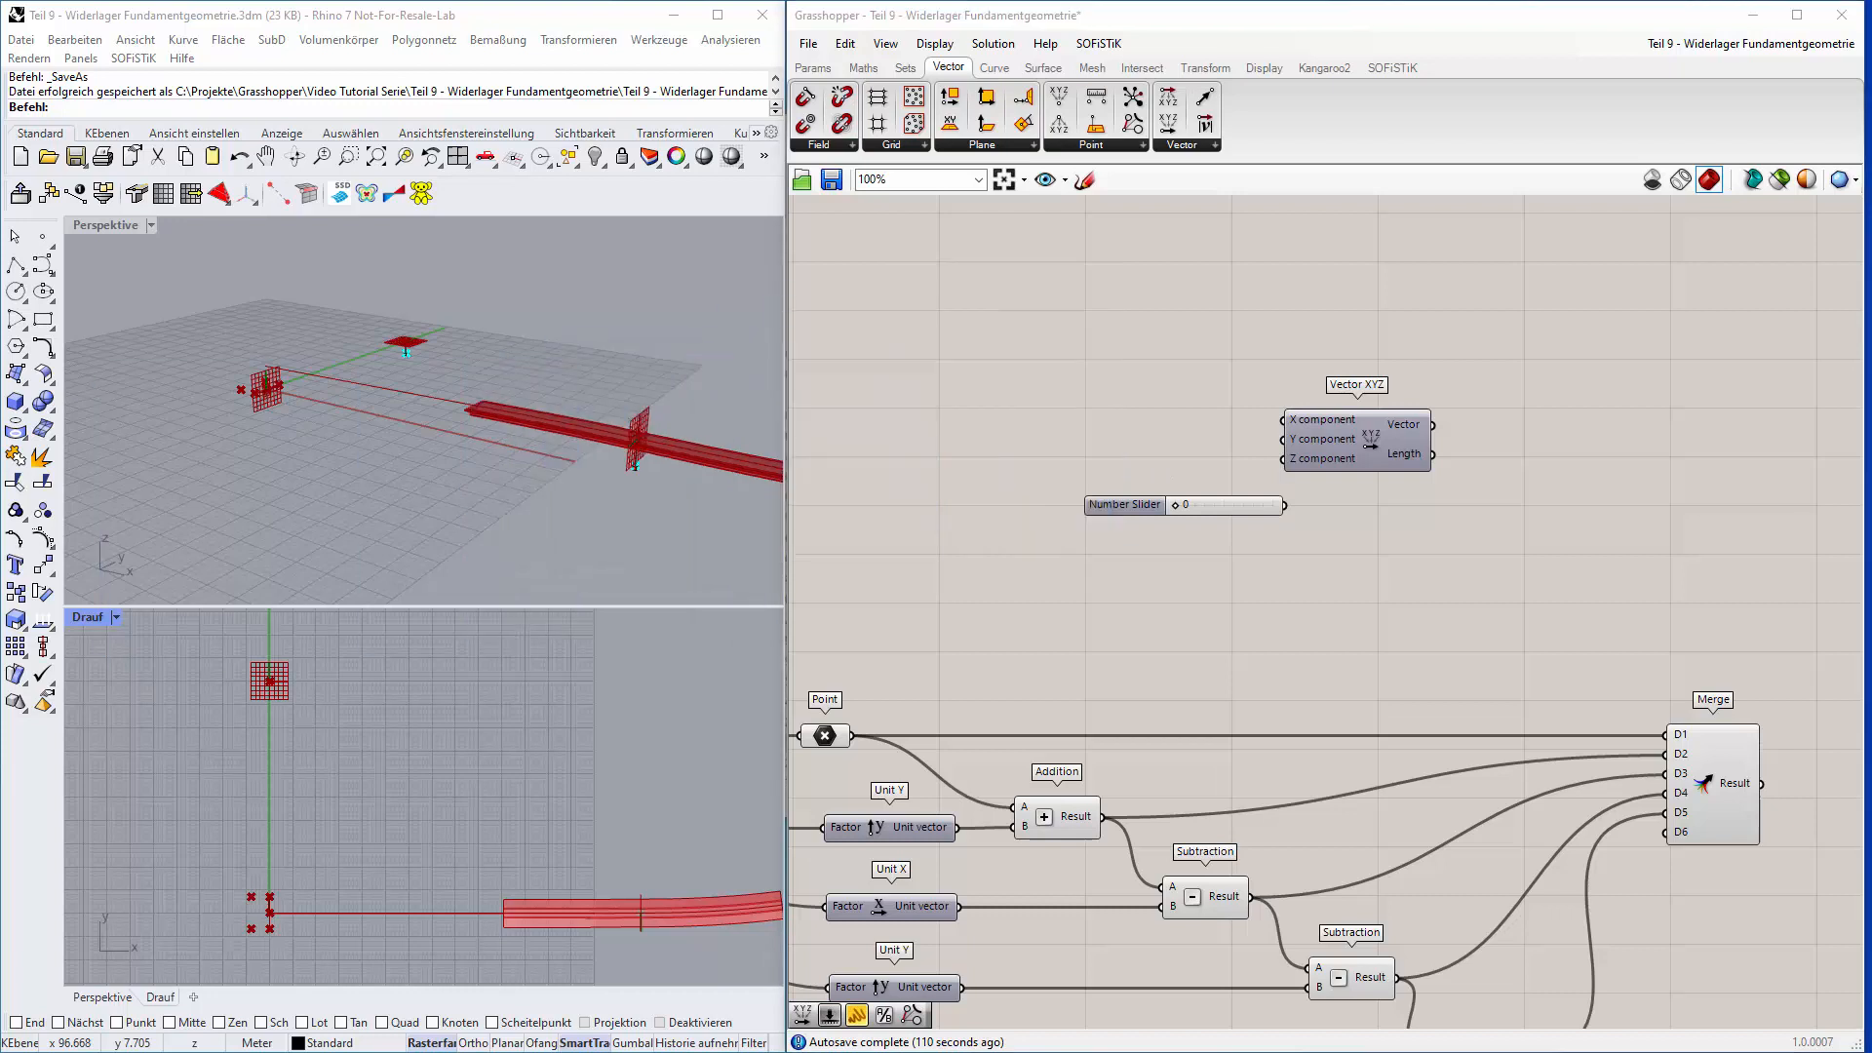
{"action": "left_click", "coordinate": [1233, 504]}
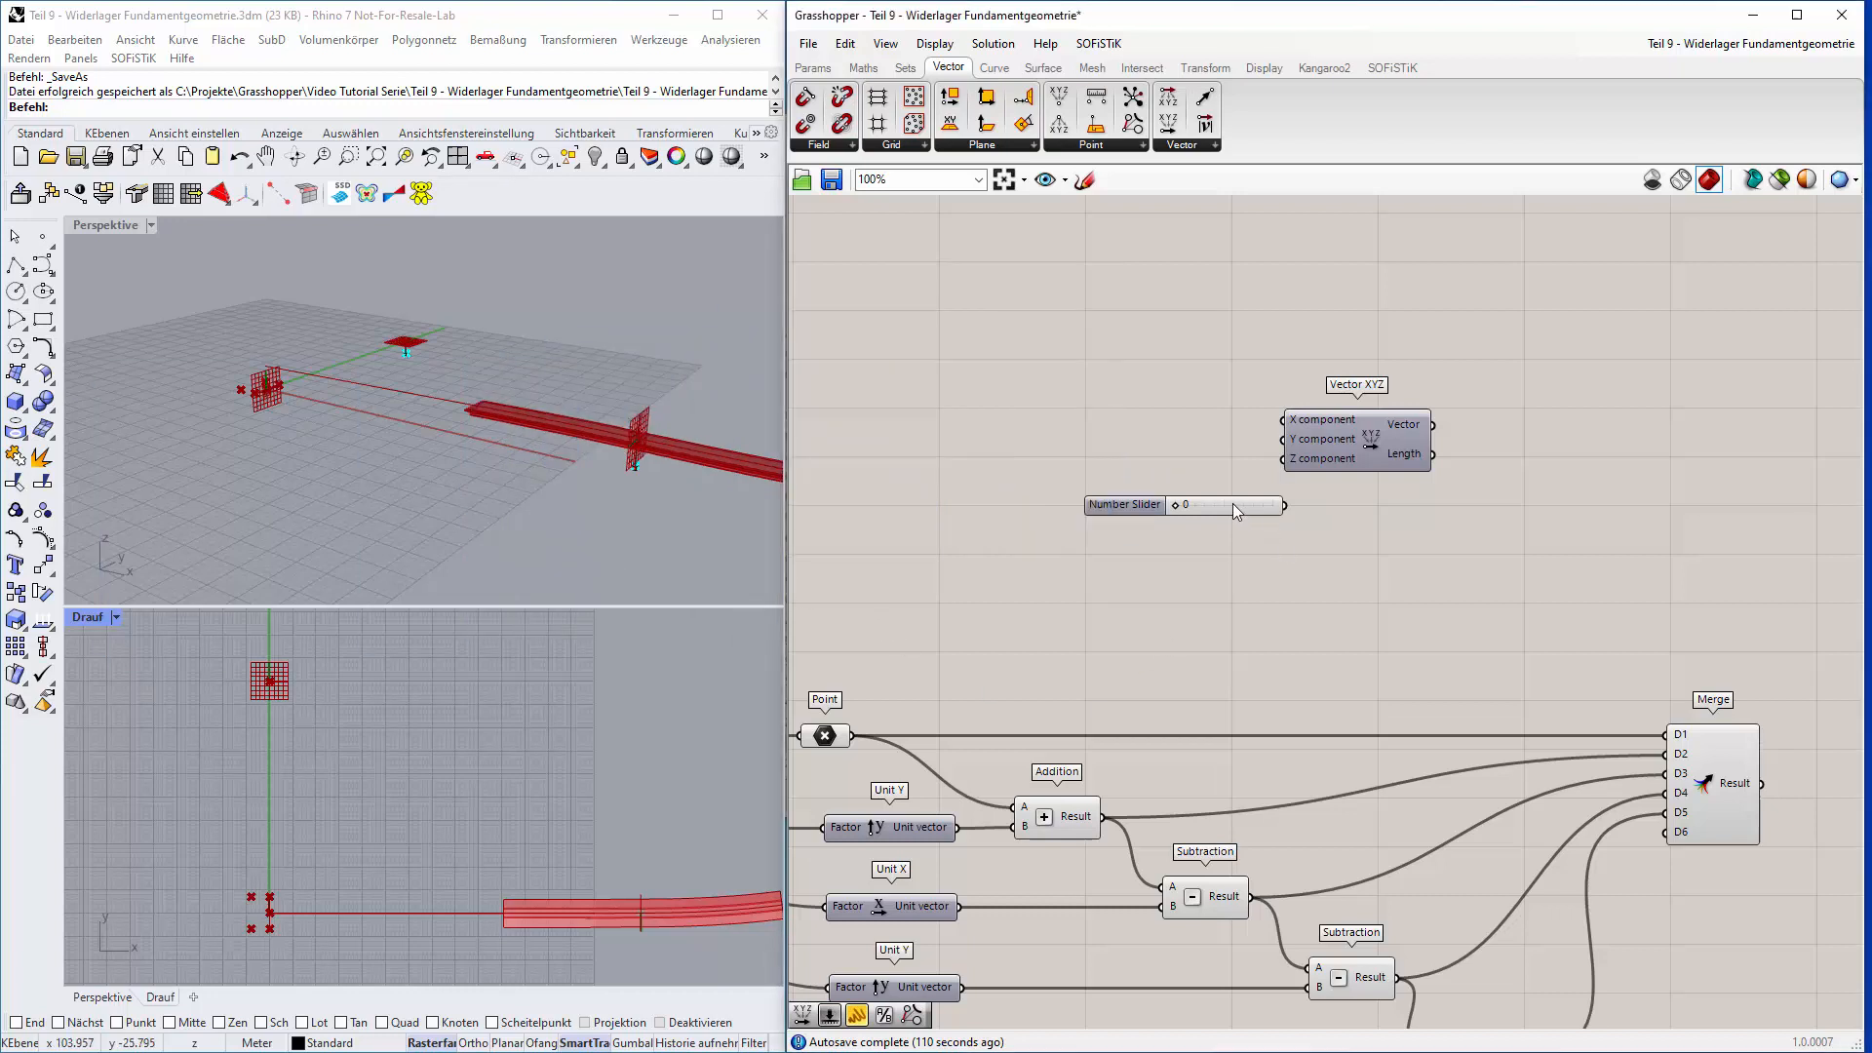
{"action": "left_click_drag", "start_coordinate": [1233, 503], "coordinate": [1152, 420]}
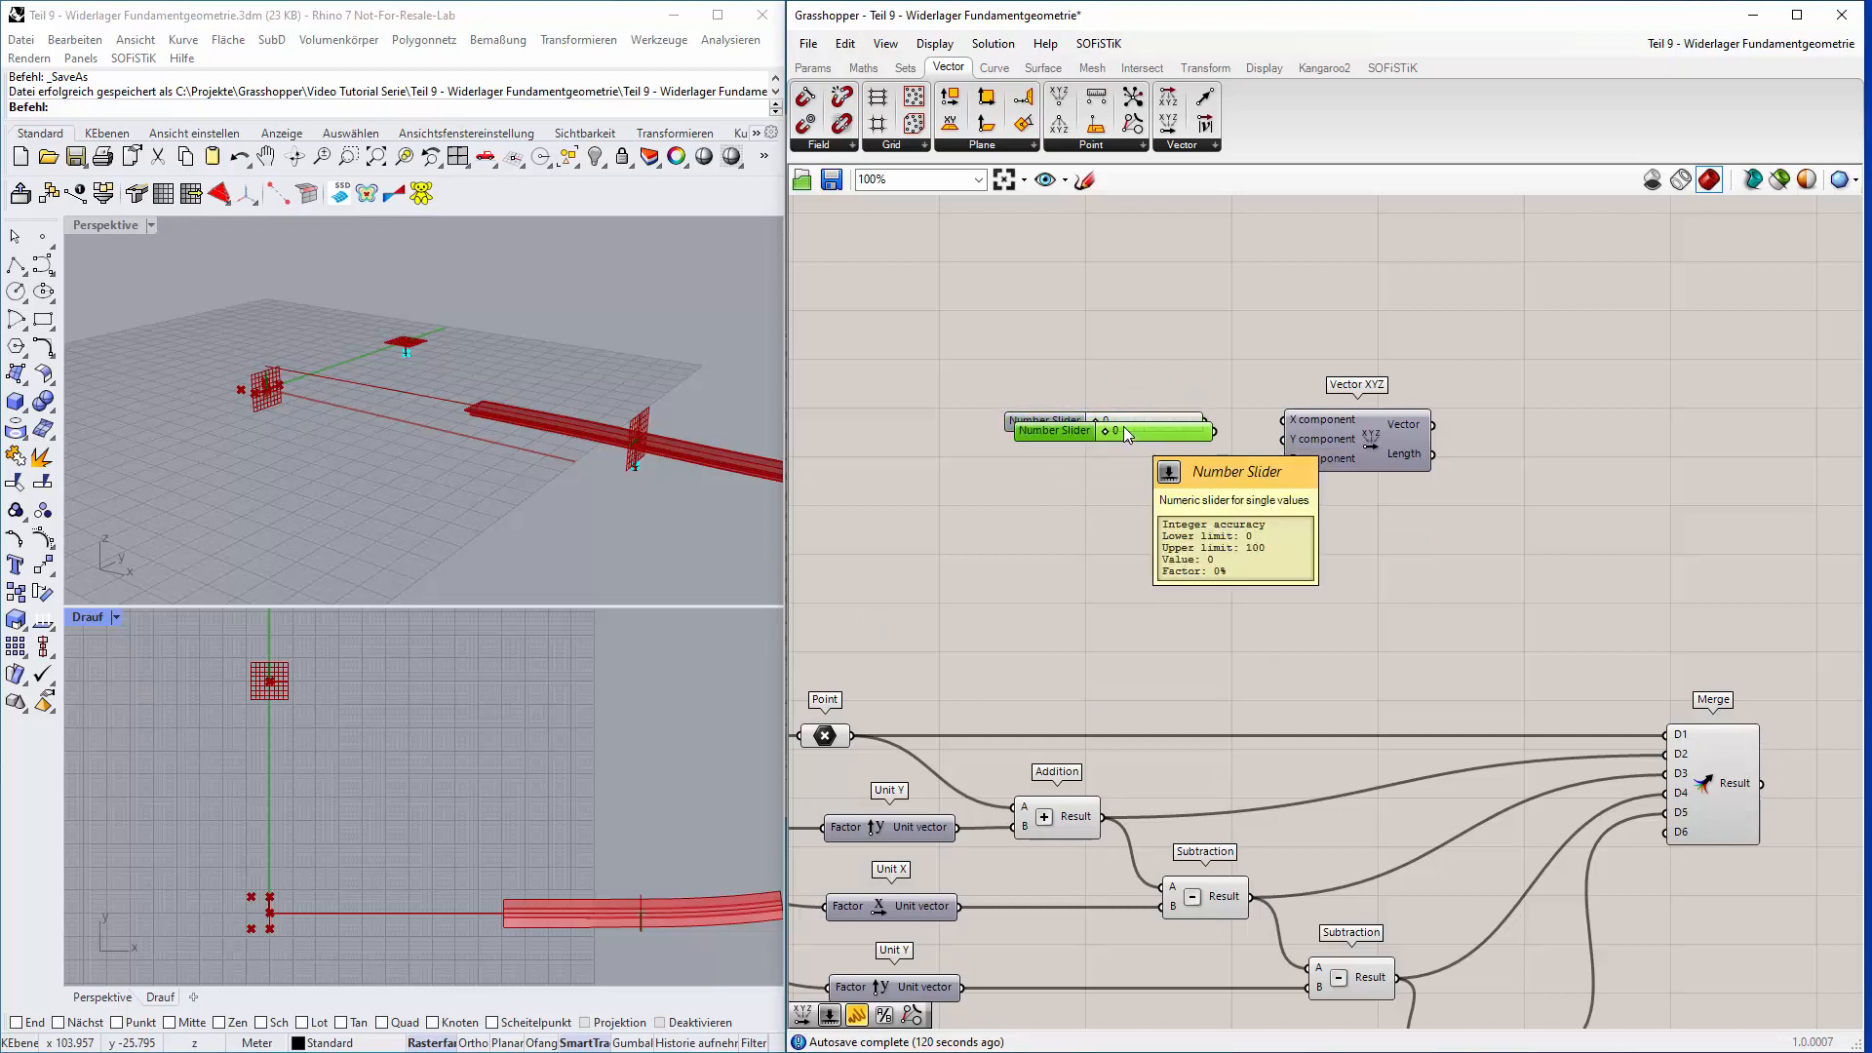
{"action": "left_click_drag", "start_coordinate": [1123, 425], "coordinate": [1126, 455], "text": "alt"}
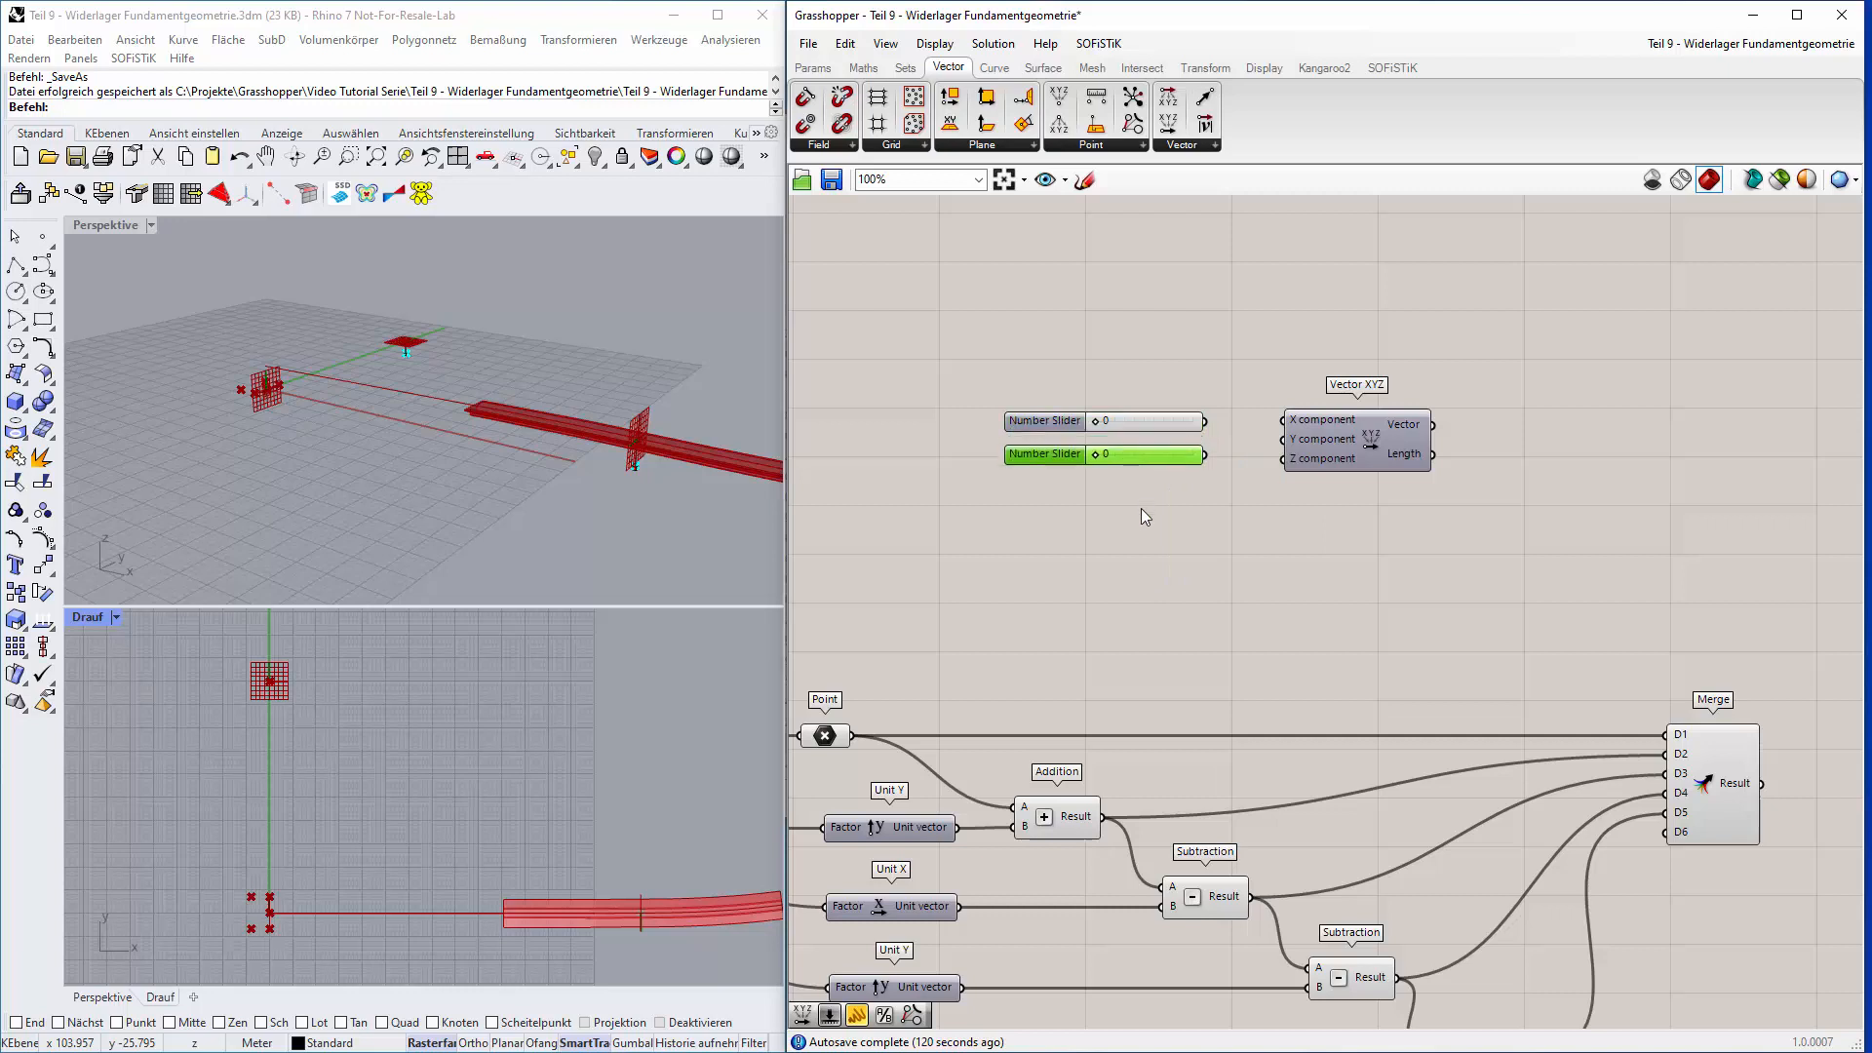
Add a panel containing 0 below the two sliders and wire it into the Vector XYZ Z component.
{"action": "double_click", "coordinate": [1155, 533]}
{"action": "type", "text": "\""}
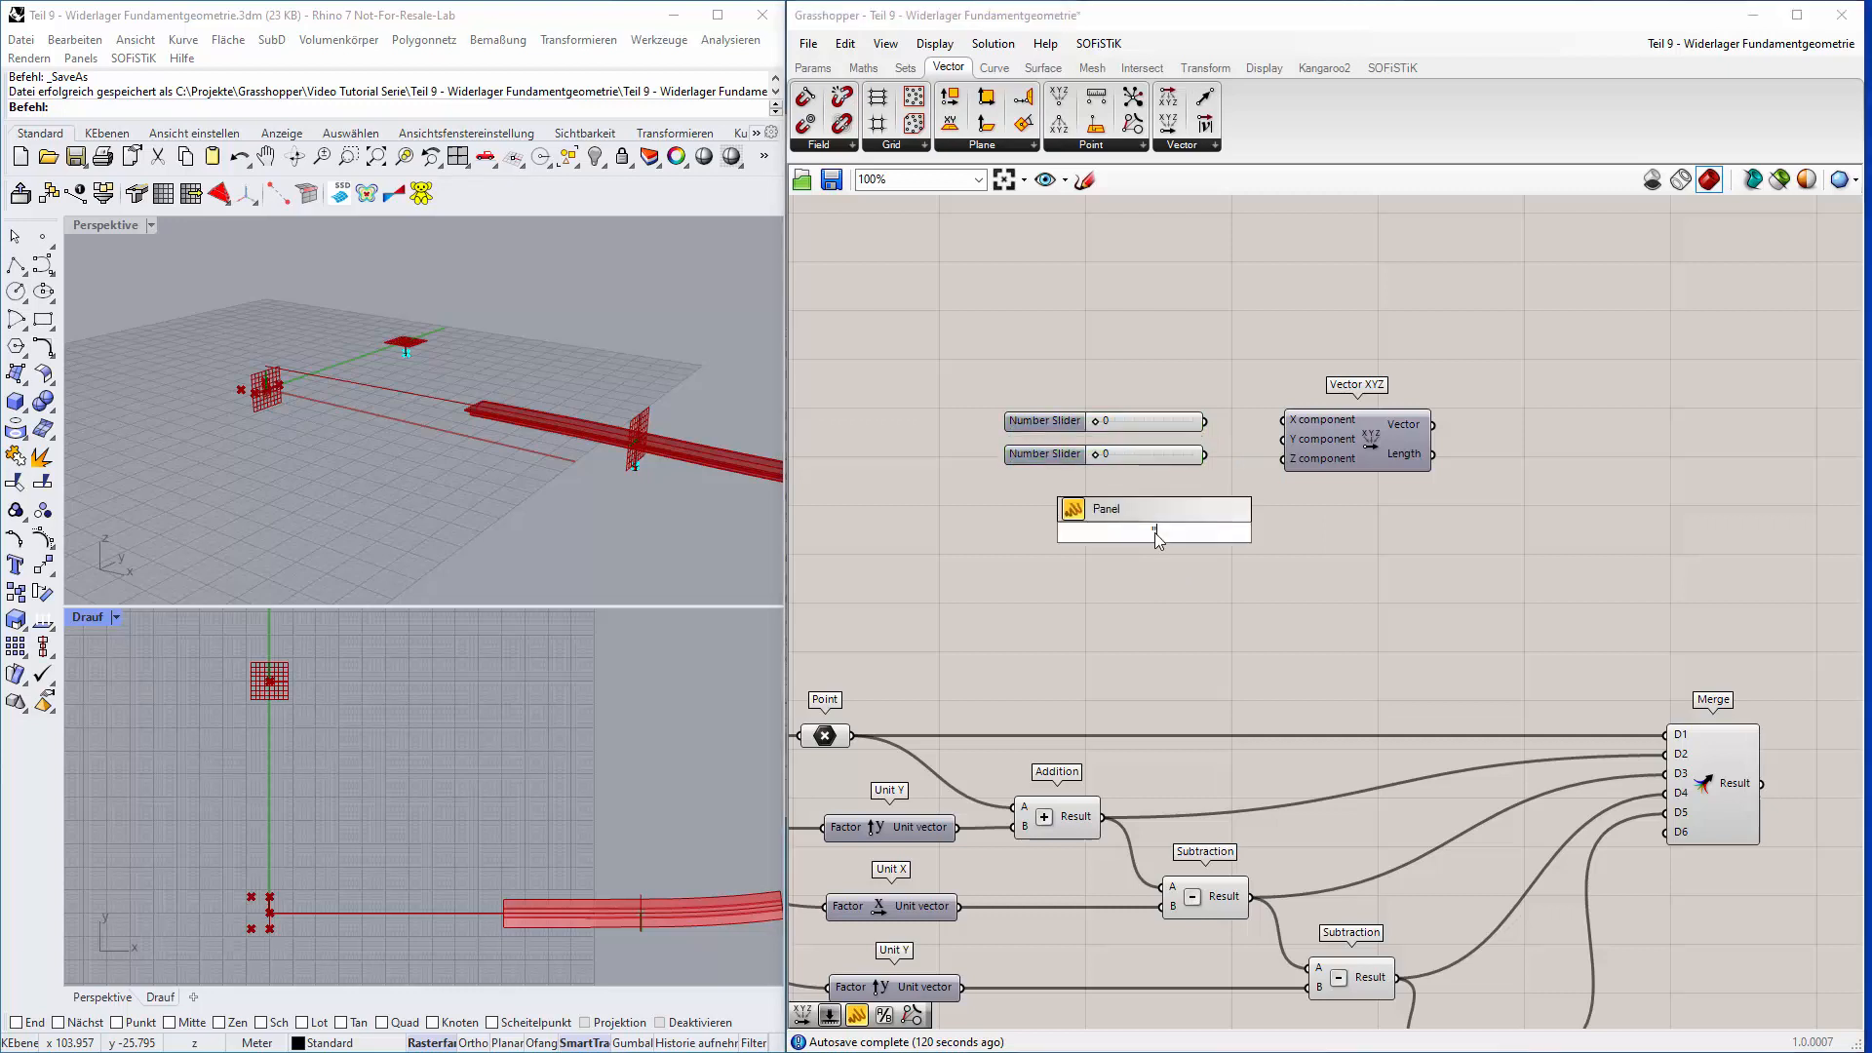
{"action": "key", "text": "Return"}
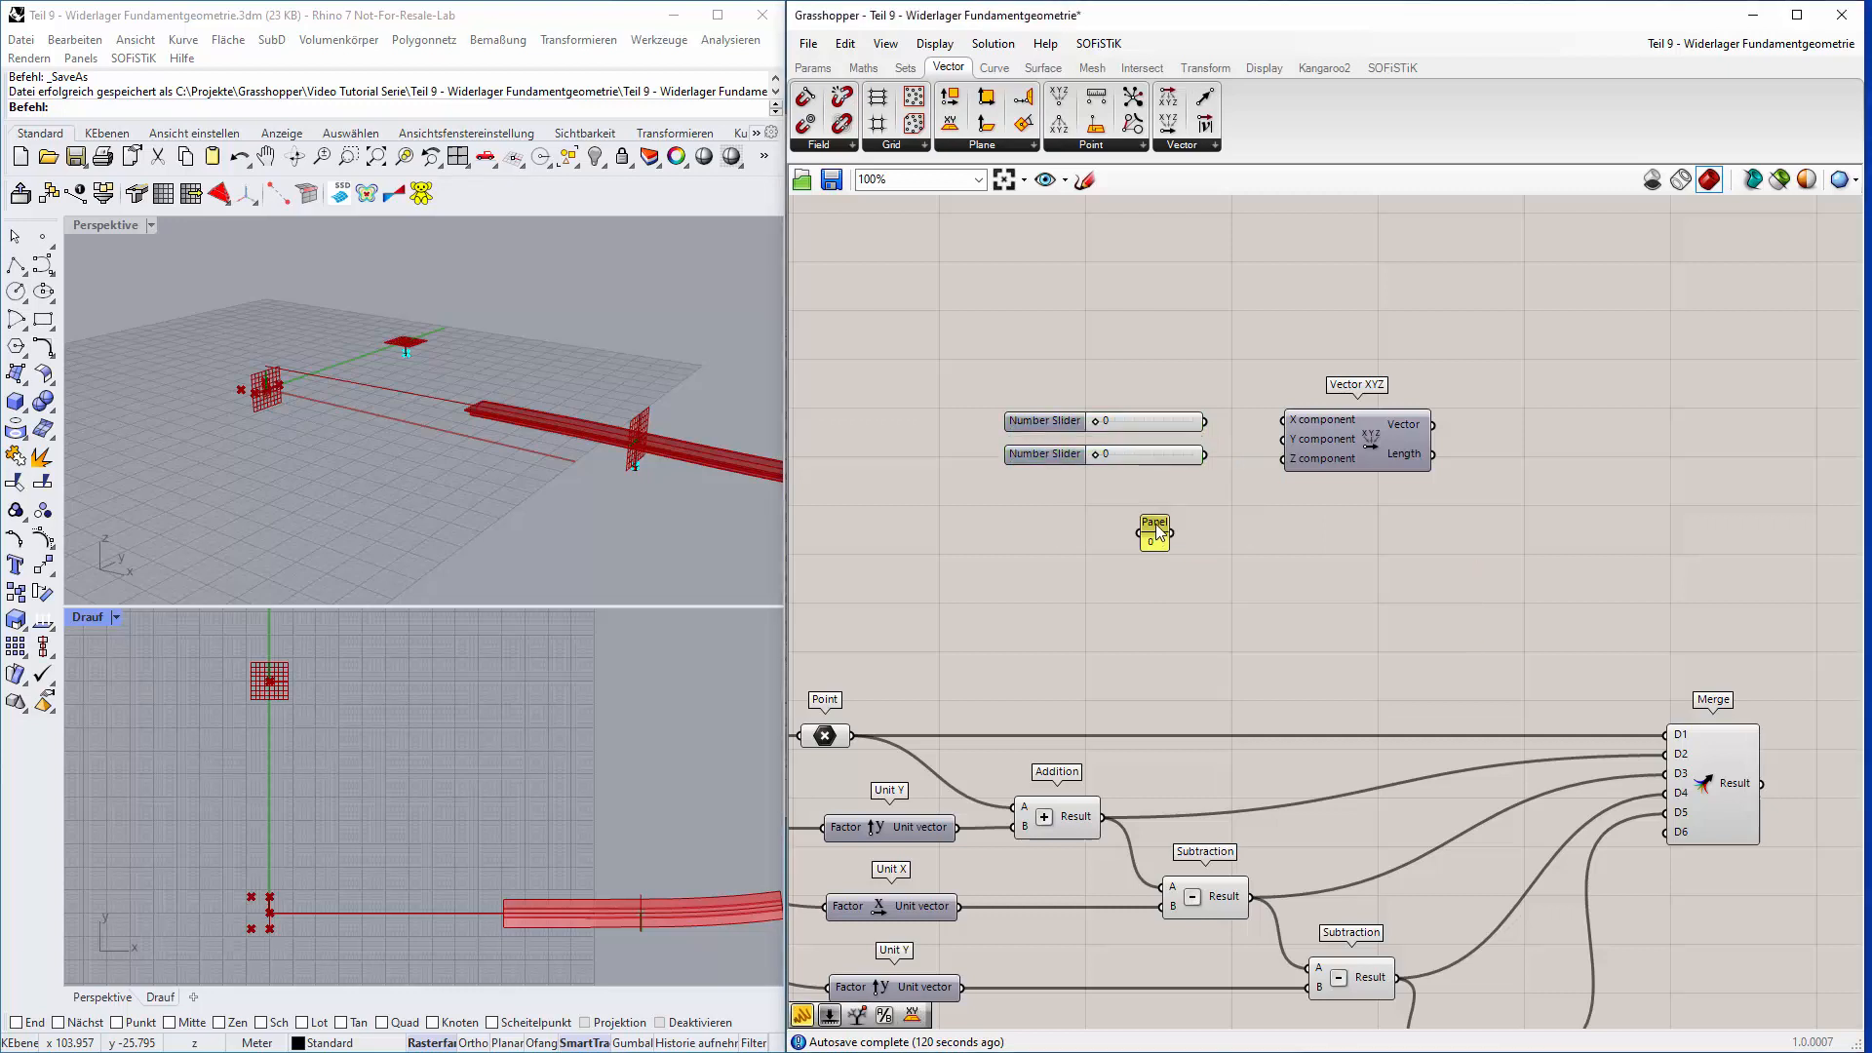
{"action": "left_click_drag", "start_coordinate": [1154, 533], "coordinate": [1280, 468]}
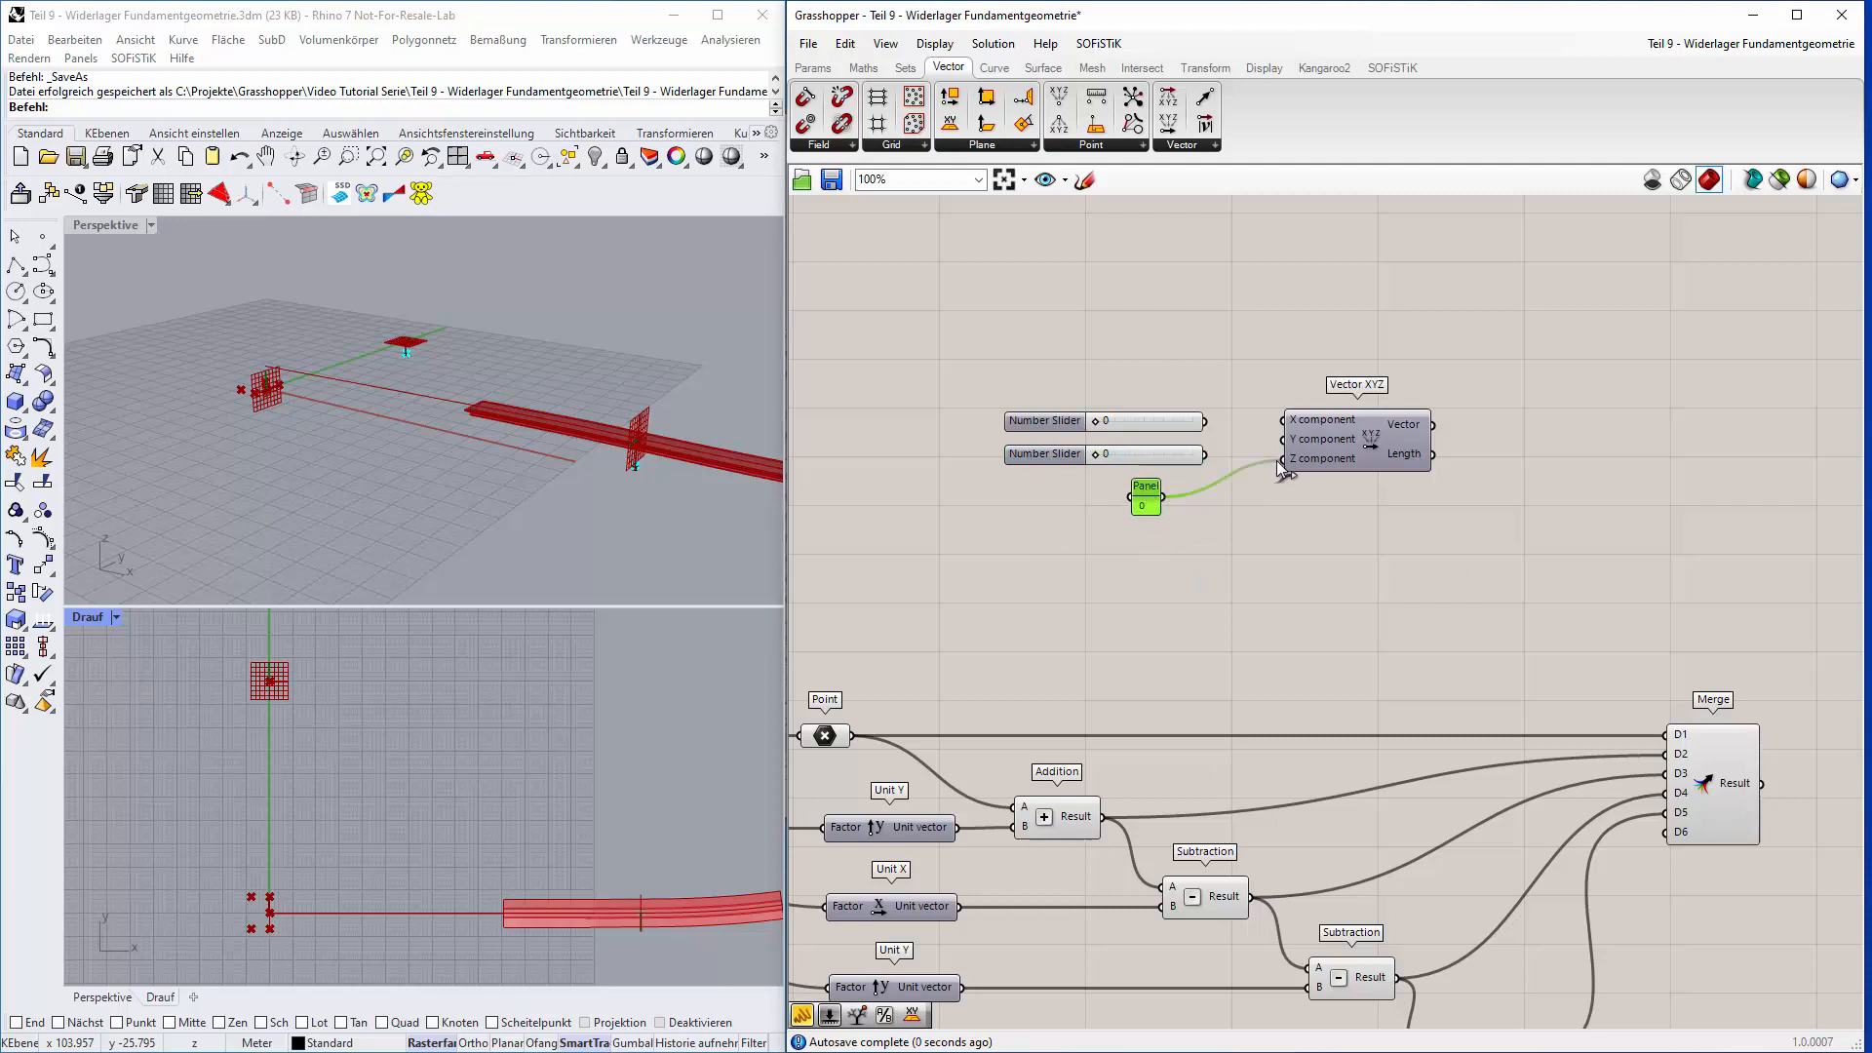
Review the rounding and numeric domain settings of the upper number slider.
{"action": "left_click", "coordinate": [1121, 424]}
{"action": "right_click", "coordinate": [1121, 424]}
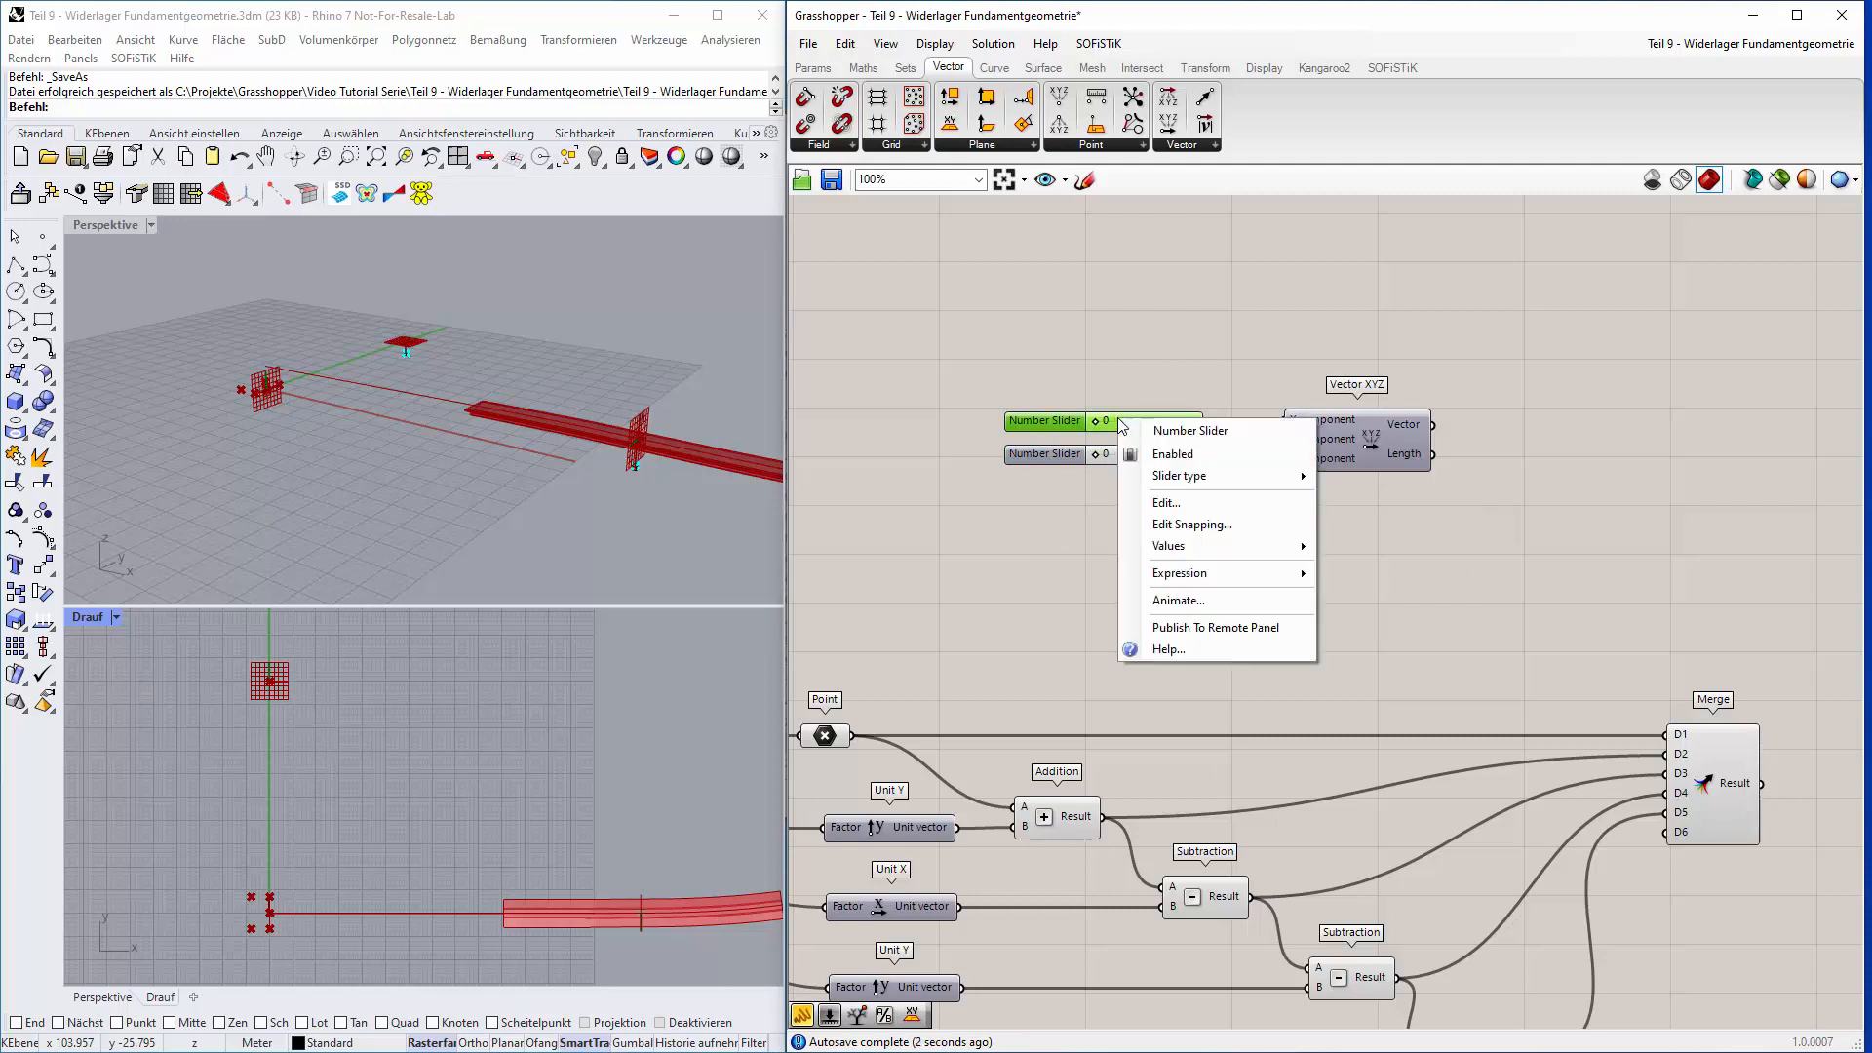
{"action": "left_click", "coordinate": [1175, 505]}
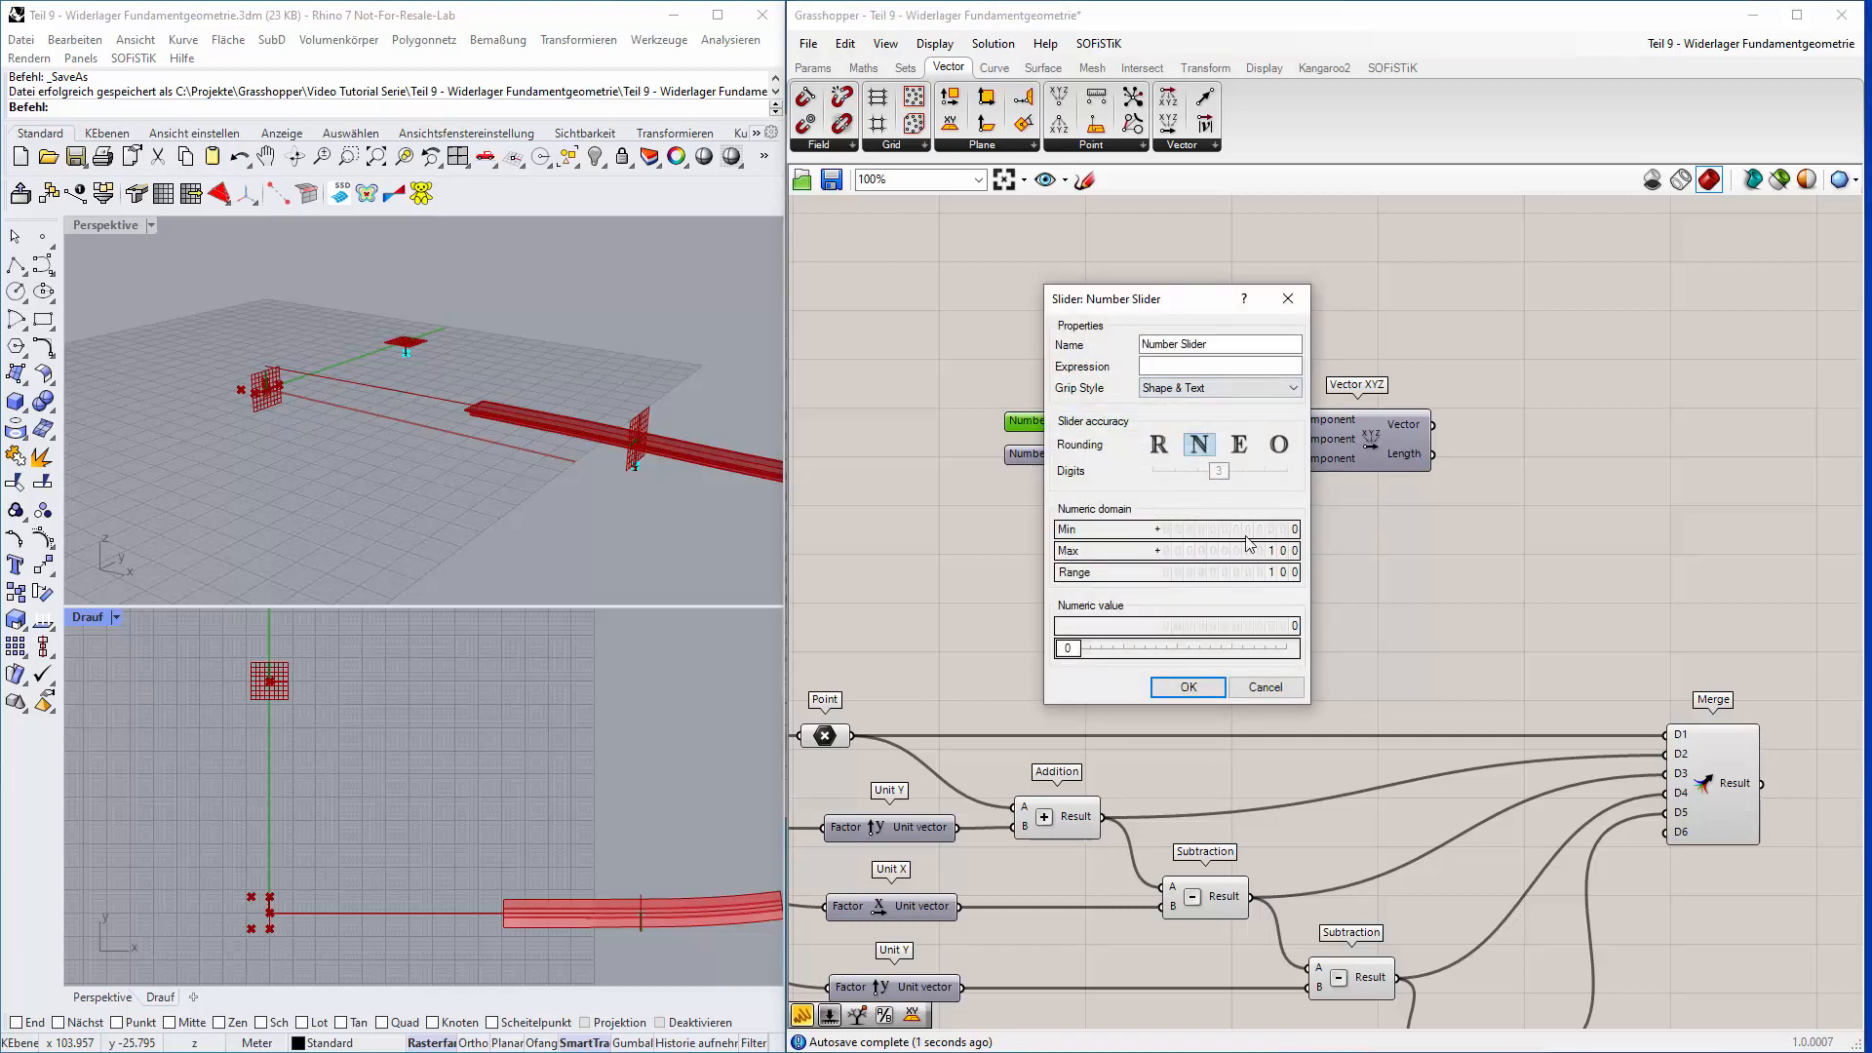
{"action": "left_click", "coordinate": [1189, 686]}
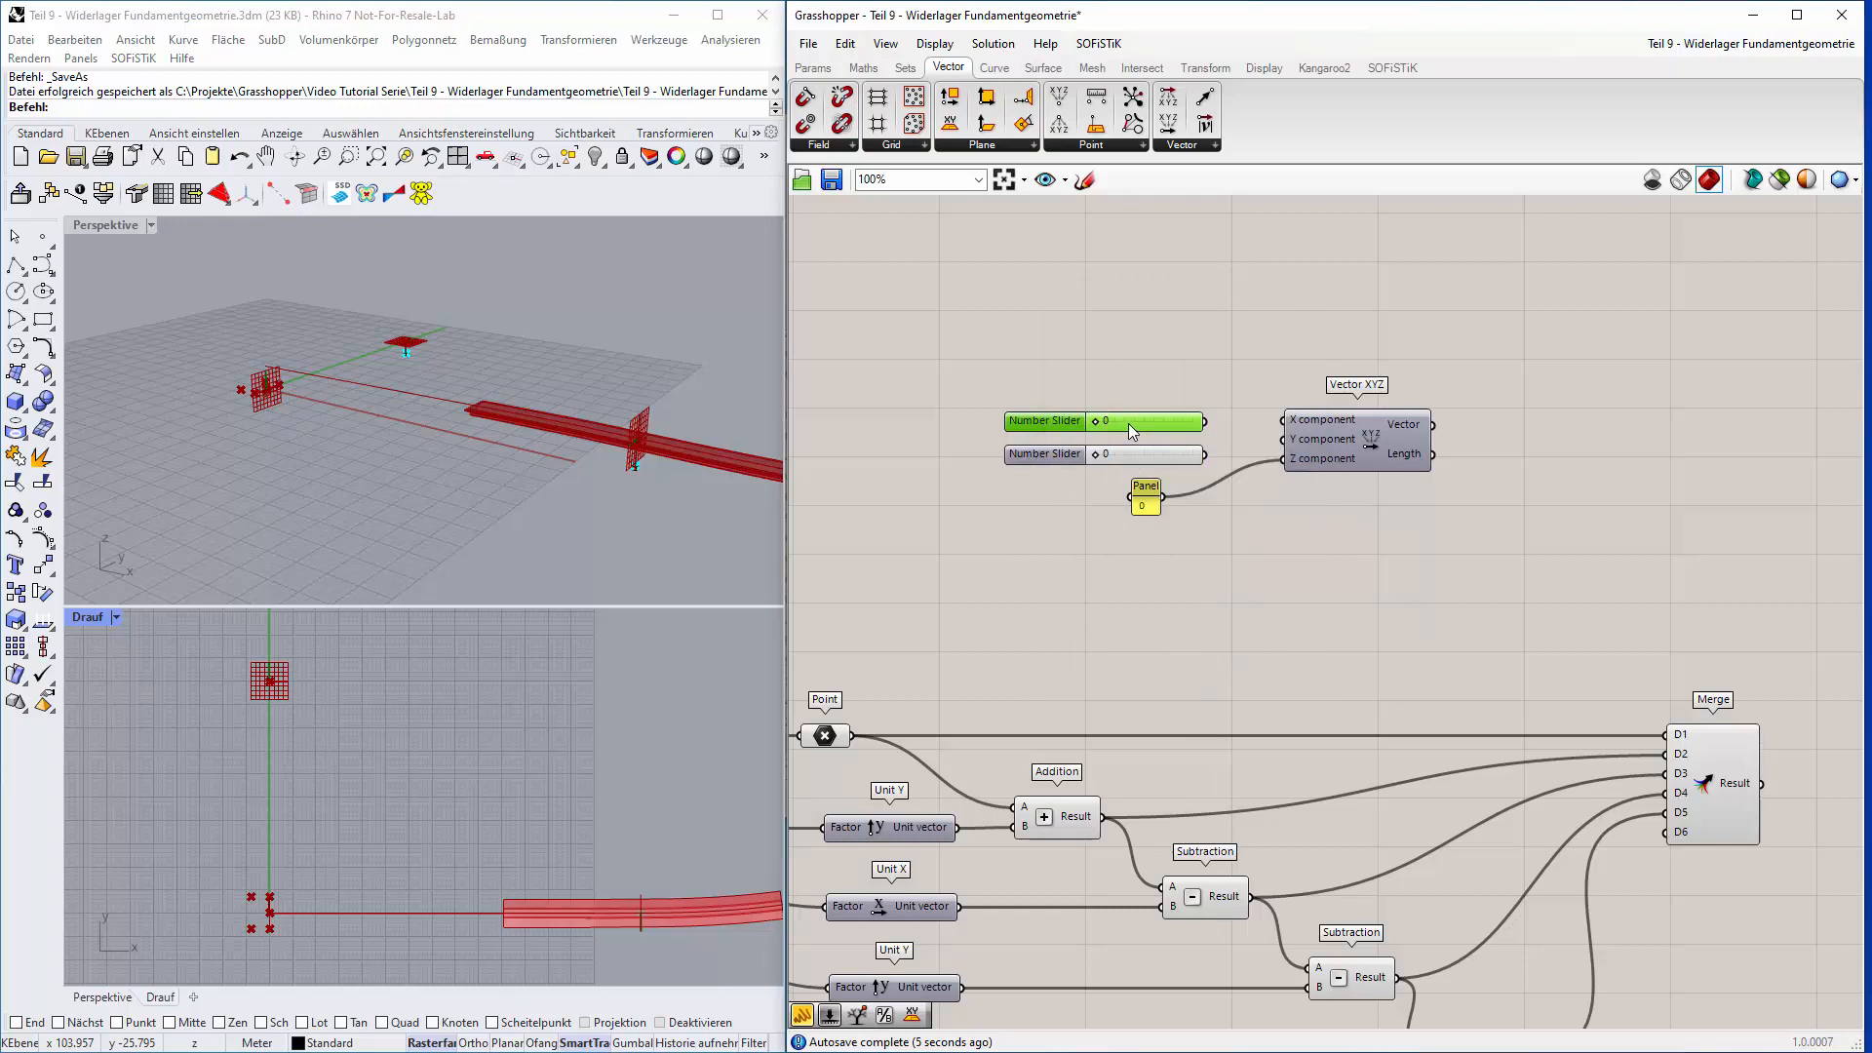
{"action": "right_click", "coordinate": [1122, 429]}
{"action": "left_click", "coordinate": [1110, 395]}
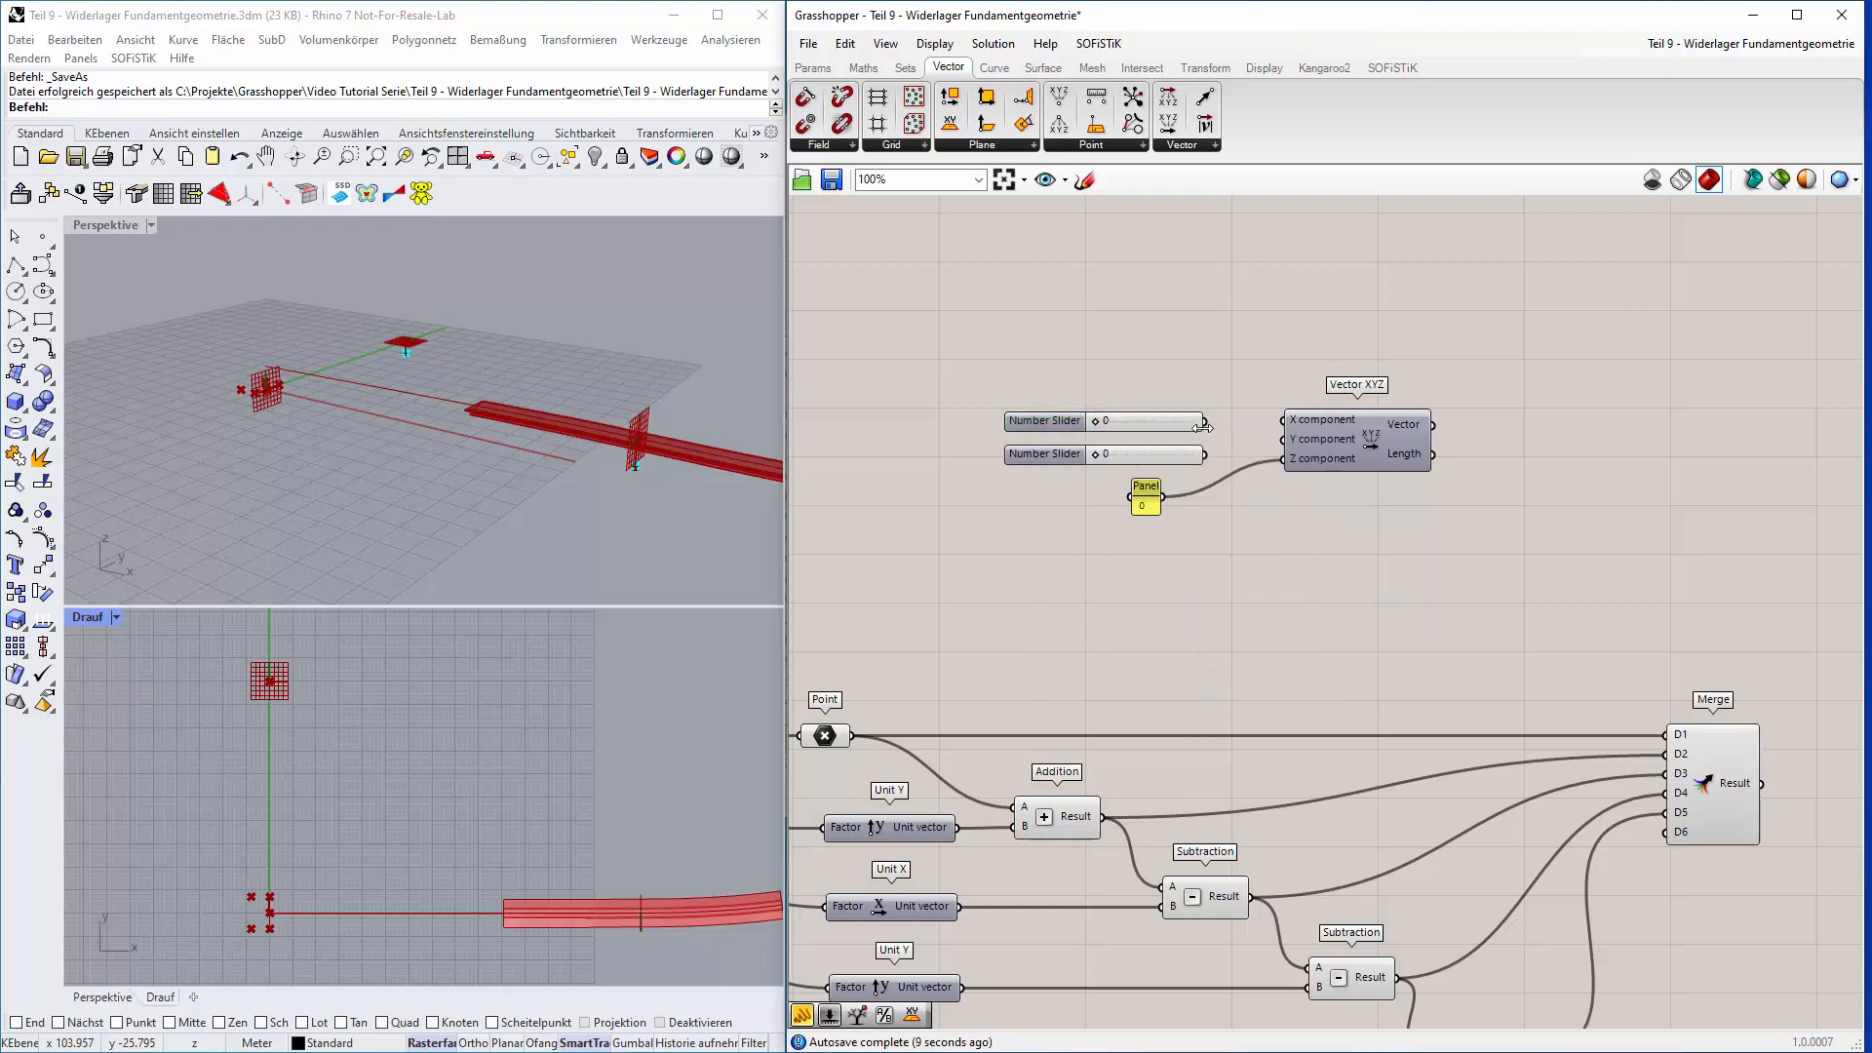
Wire the upper slider into the Vector XYZ X component and the lower slider into the Y component.
{"action": "left_click_drag", "start_coordinate": [1205, 422], "coordinate": [1304, 448]}
{"action": "left_click", "coordinate": [1153, 429]}
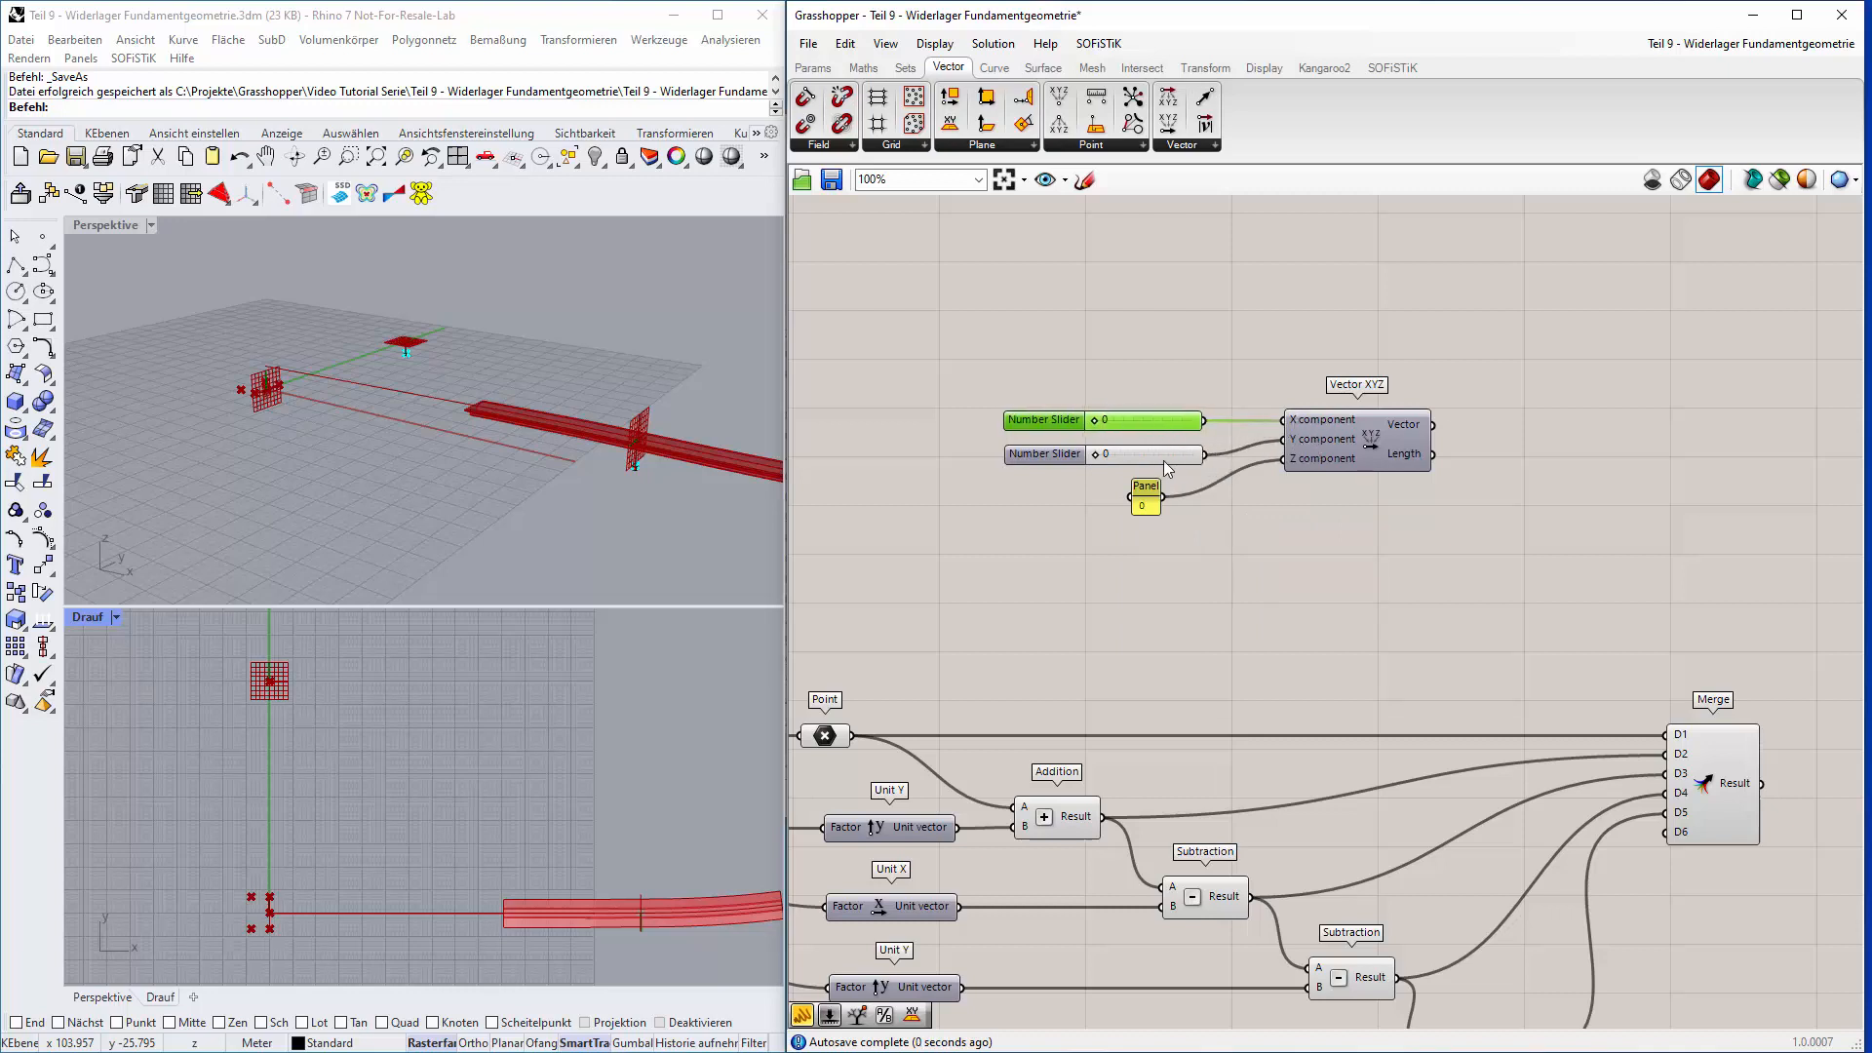
{"action": "mouse_move", "coordinate": [1099, 455]}
{"action": "left_mouse_down"}
{"action": "mouse_move", "coordinate": [1122, 453]}
{"action": "mouse_move", "coordinate": [1090, 460]}
{"action": "left_mouse_up"}
Add an Addition component beyond Vector XYZ, with the Merge Result wired into A and the Vector output into B.
{"action": "scroll", "coordinate": [1713, 741], "scroll_direction": "down", "scroll_amount": 2}
{"action": "right_click_drag", "start_coordinate": [1712, 830], "coordinate": [1663, 817]}
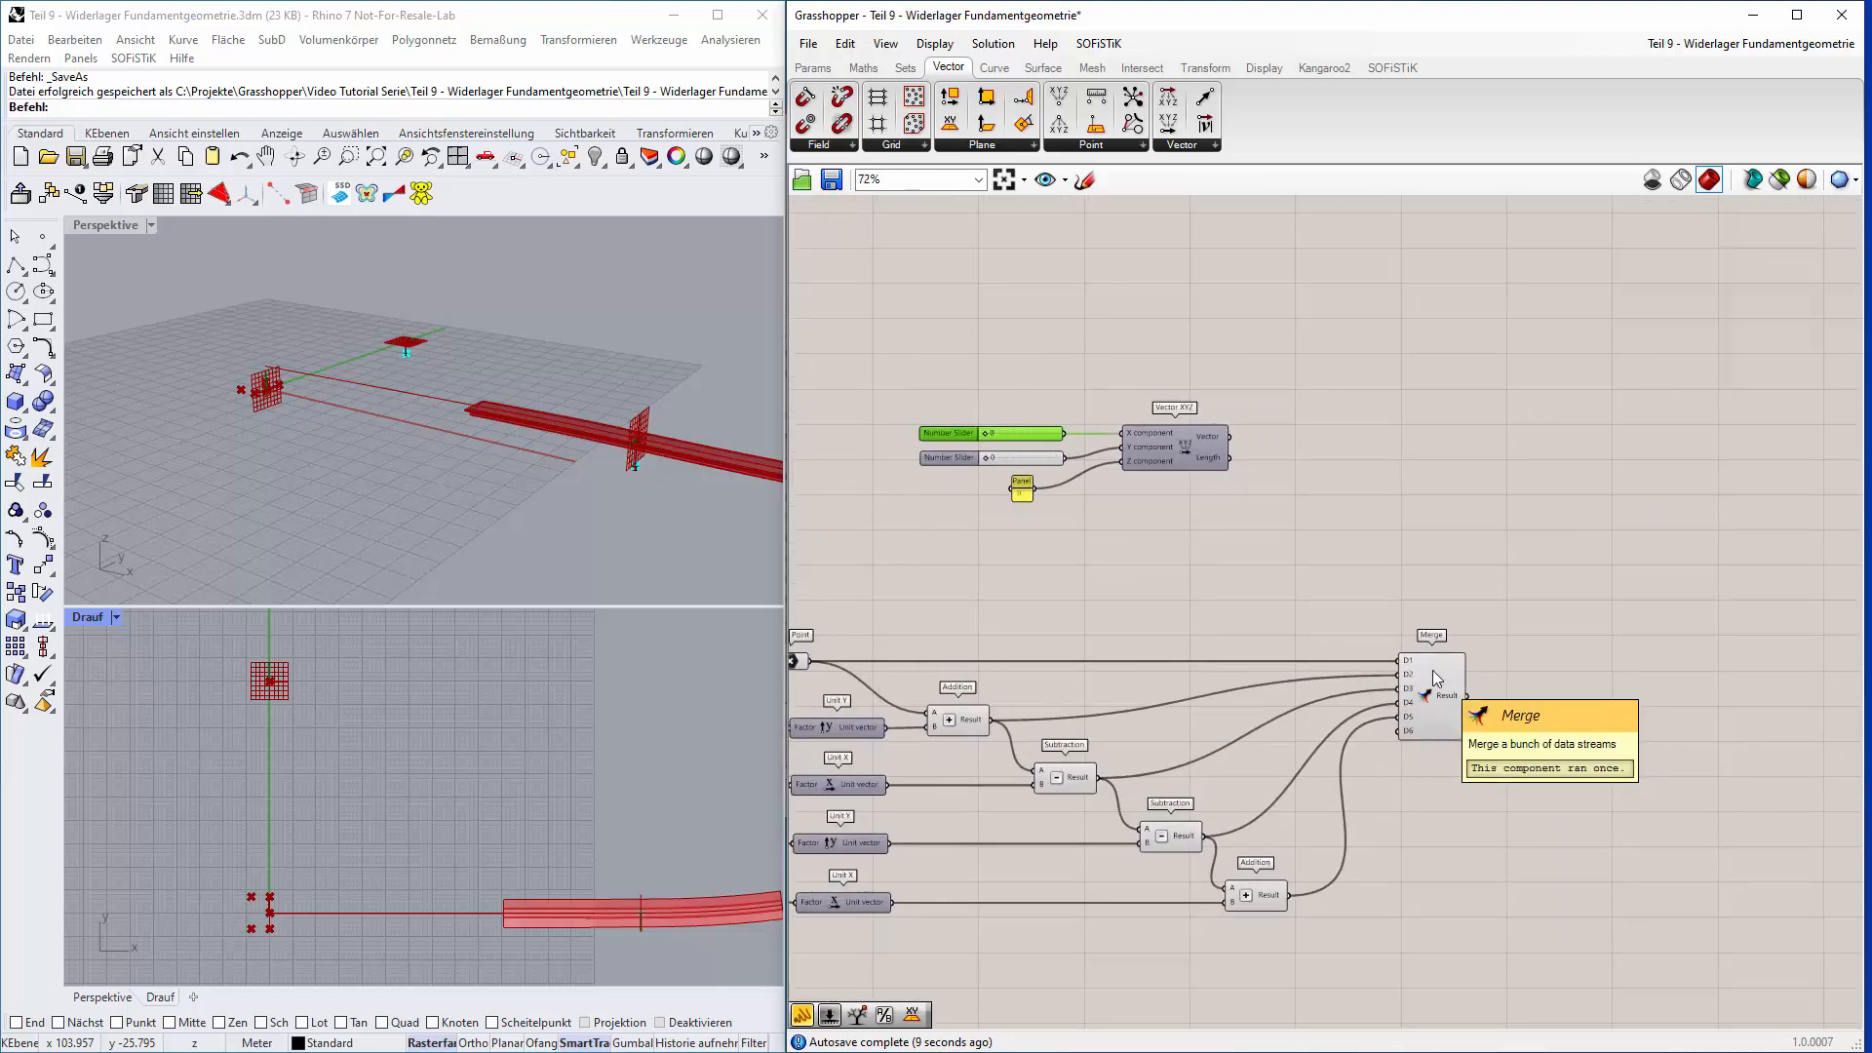
{"action": "double_click", "coordinate": [1365, 478]}
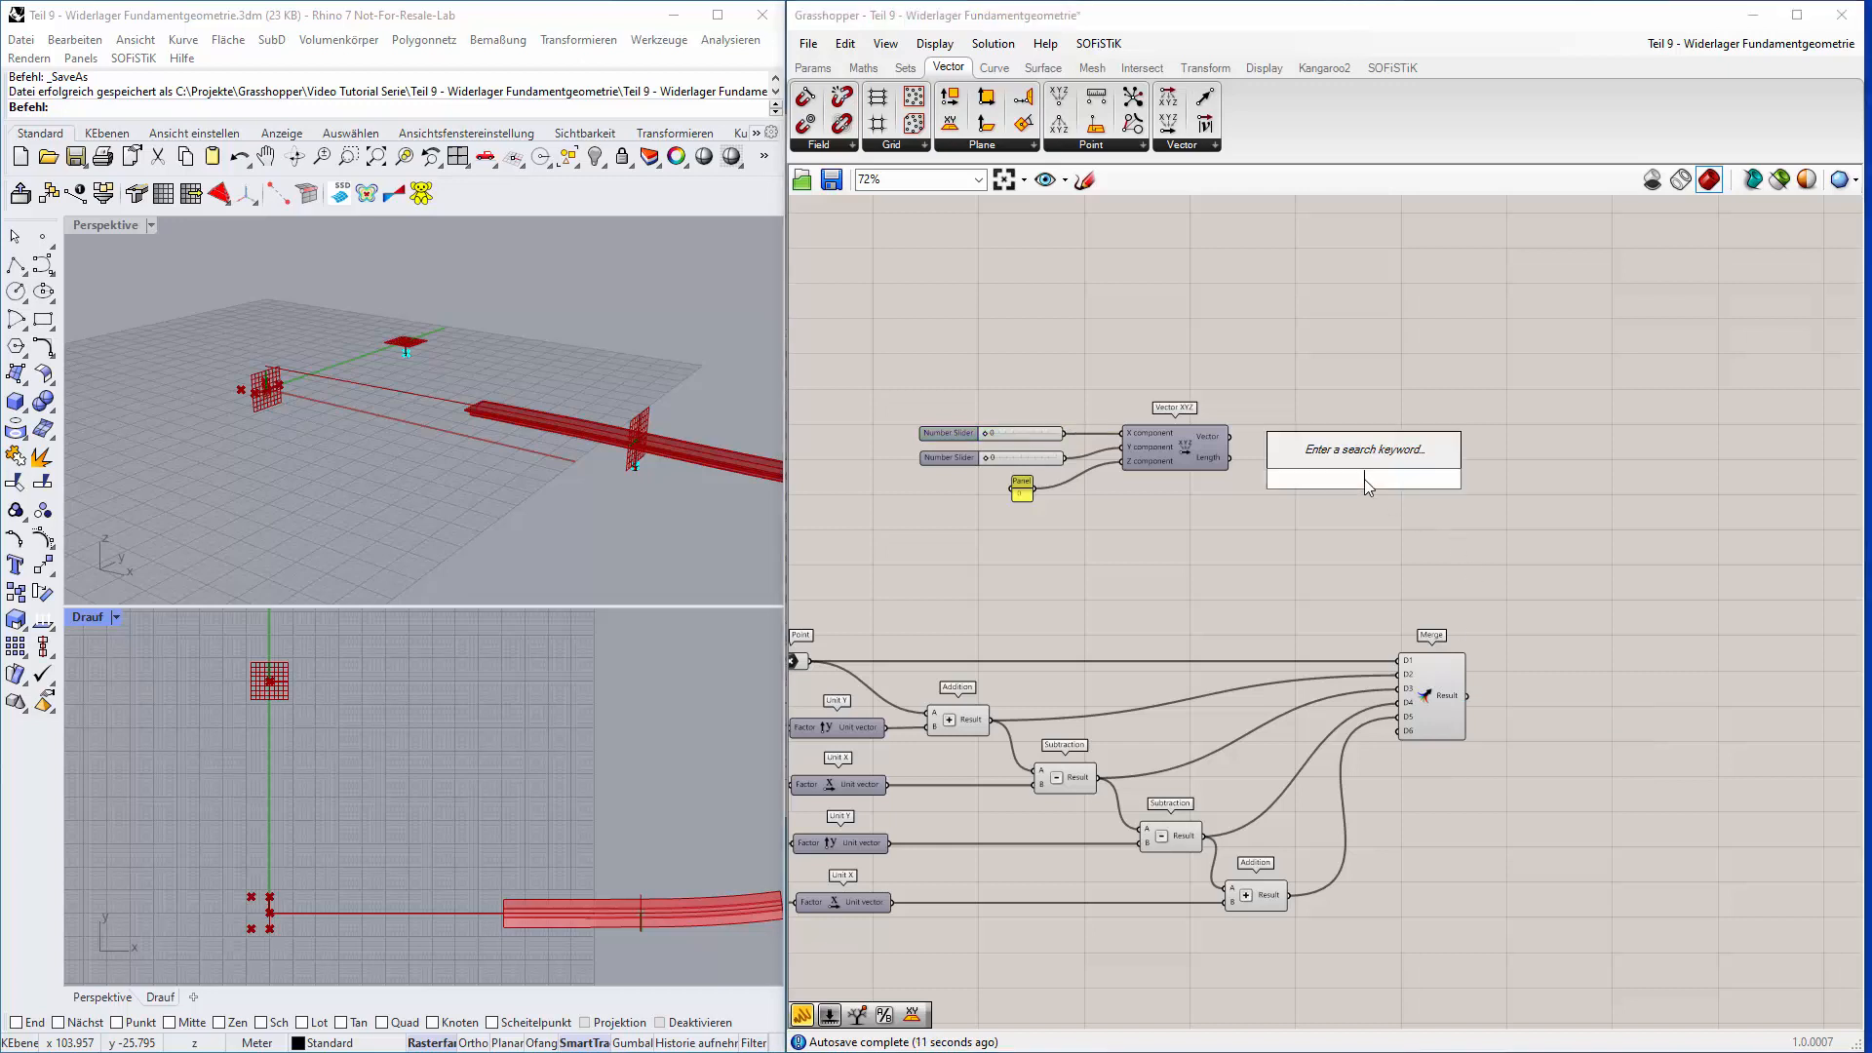
{"action": "type", "text": "+"}
{"action": "key", "text": "Return"}
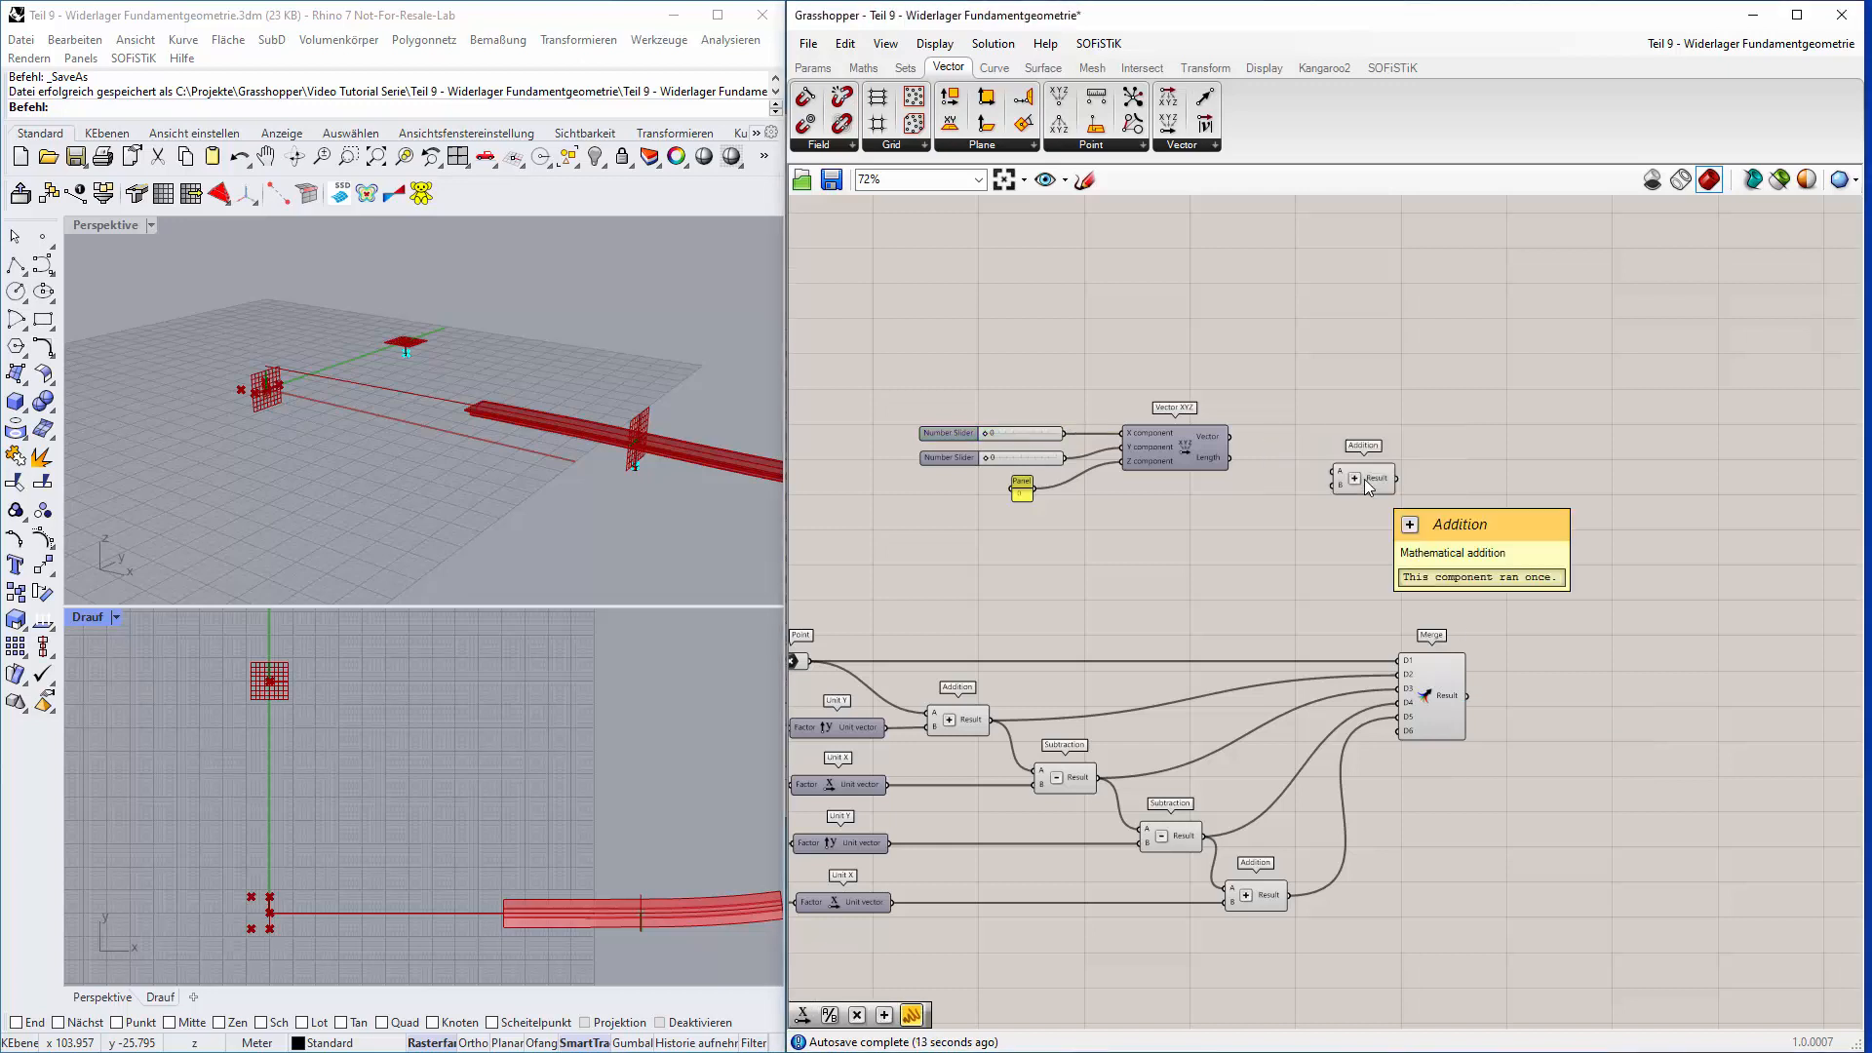
{"action": "left_click_drag", "start_coordinate": [1230, 436], "coordinate": [1332, 472]}
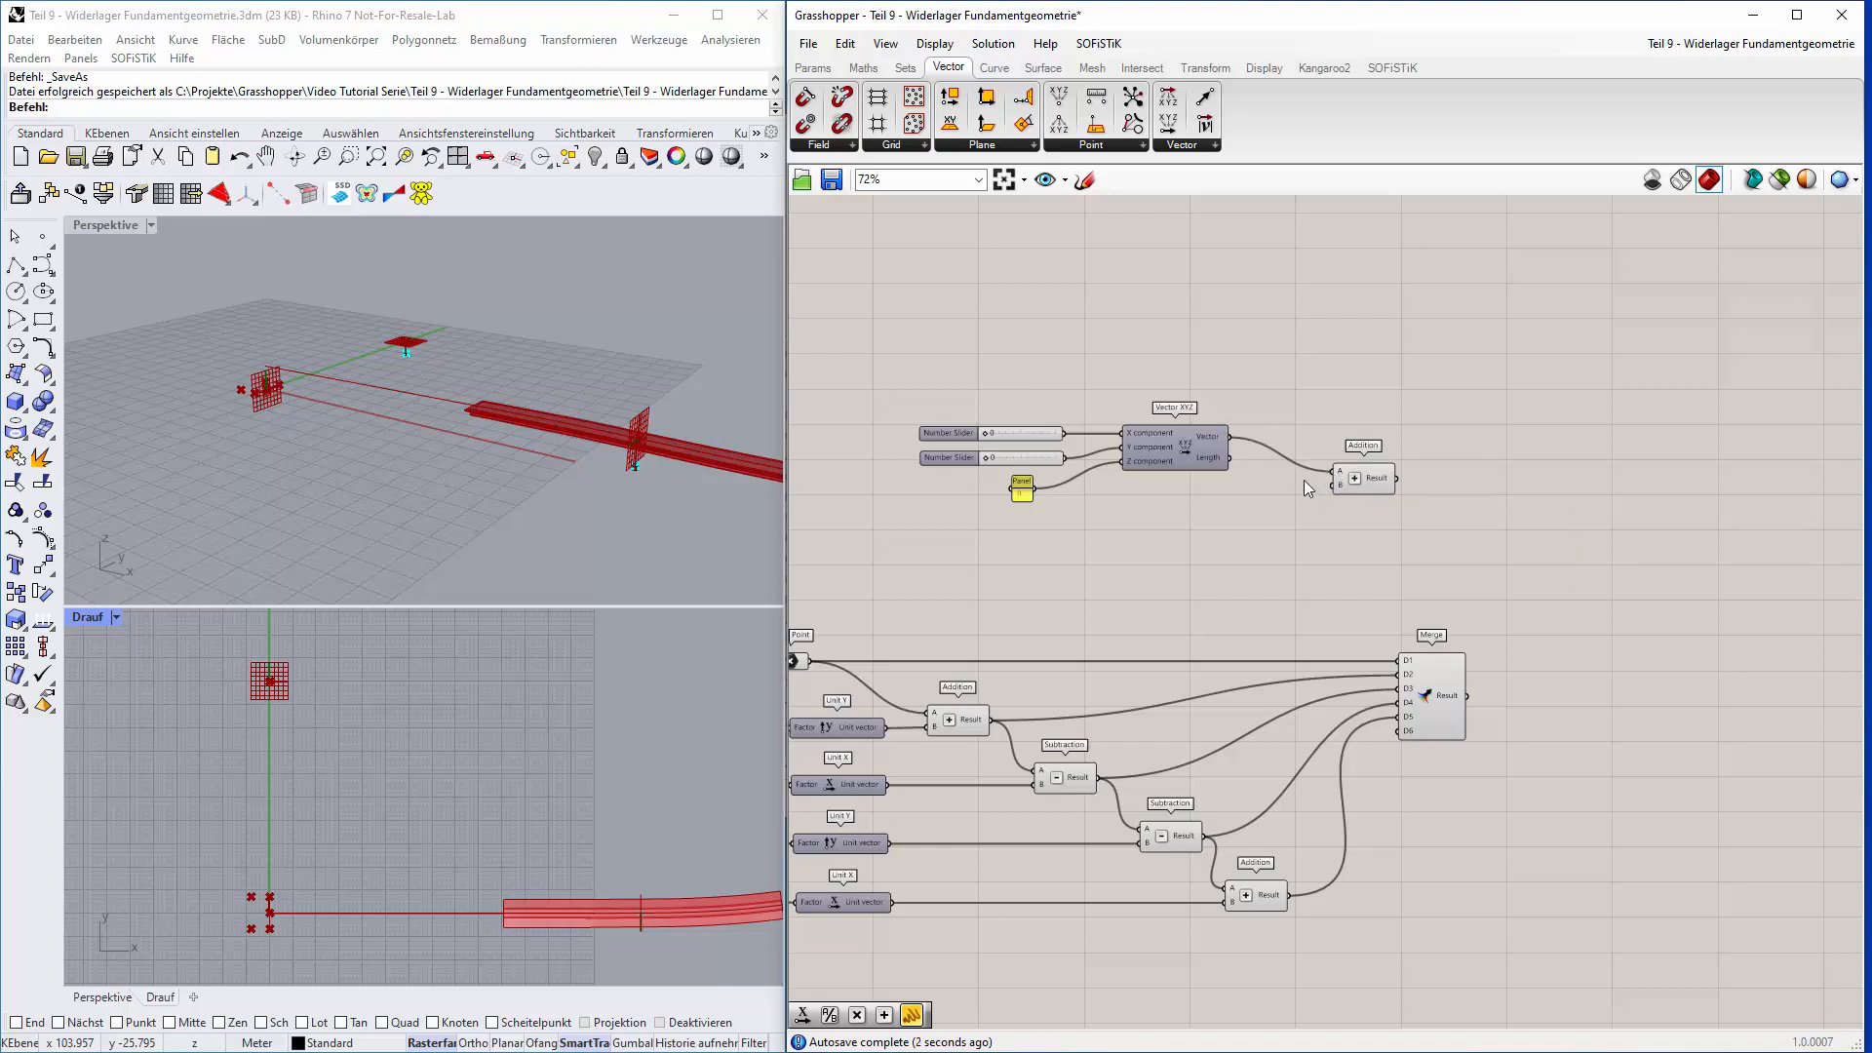
{"action": "left_click_drag", "start_coordinate": [1232, 437], "coordinate": [1331, 485]}
{"action": "left_click_drag", "start_coordinate": [1468, 695], "coordinate": [1389, 465]}
Check the summed point coordinates in a temporary panel wired to the new Addition's Result.
{"action": "double_click", "coordinate": [1577, 491]}
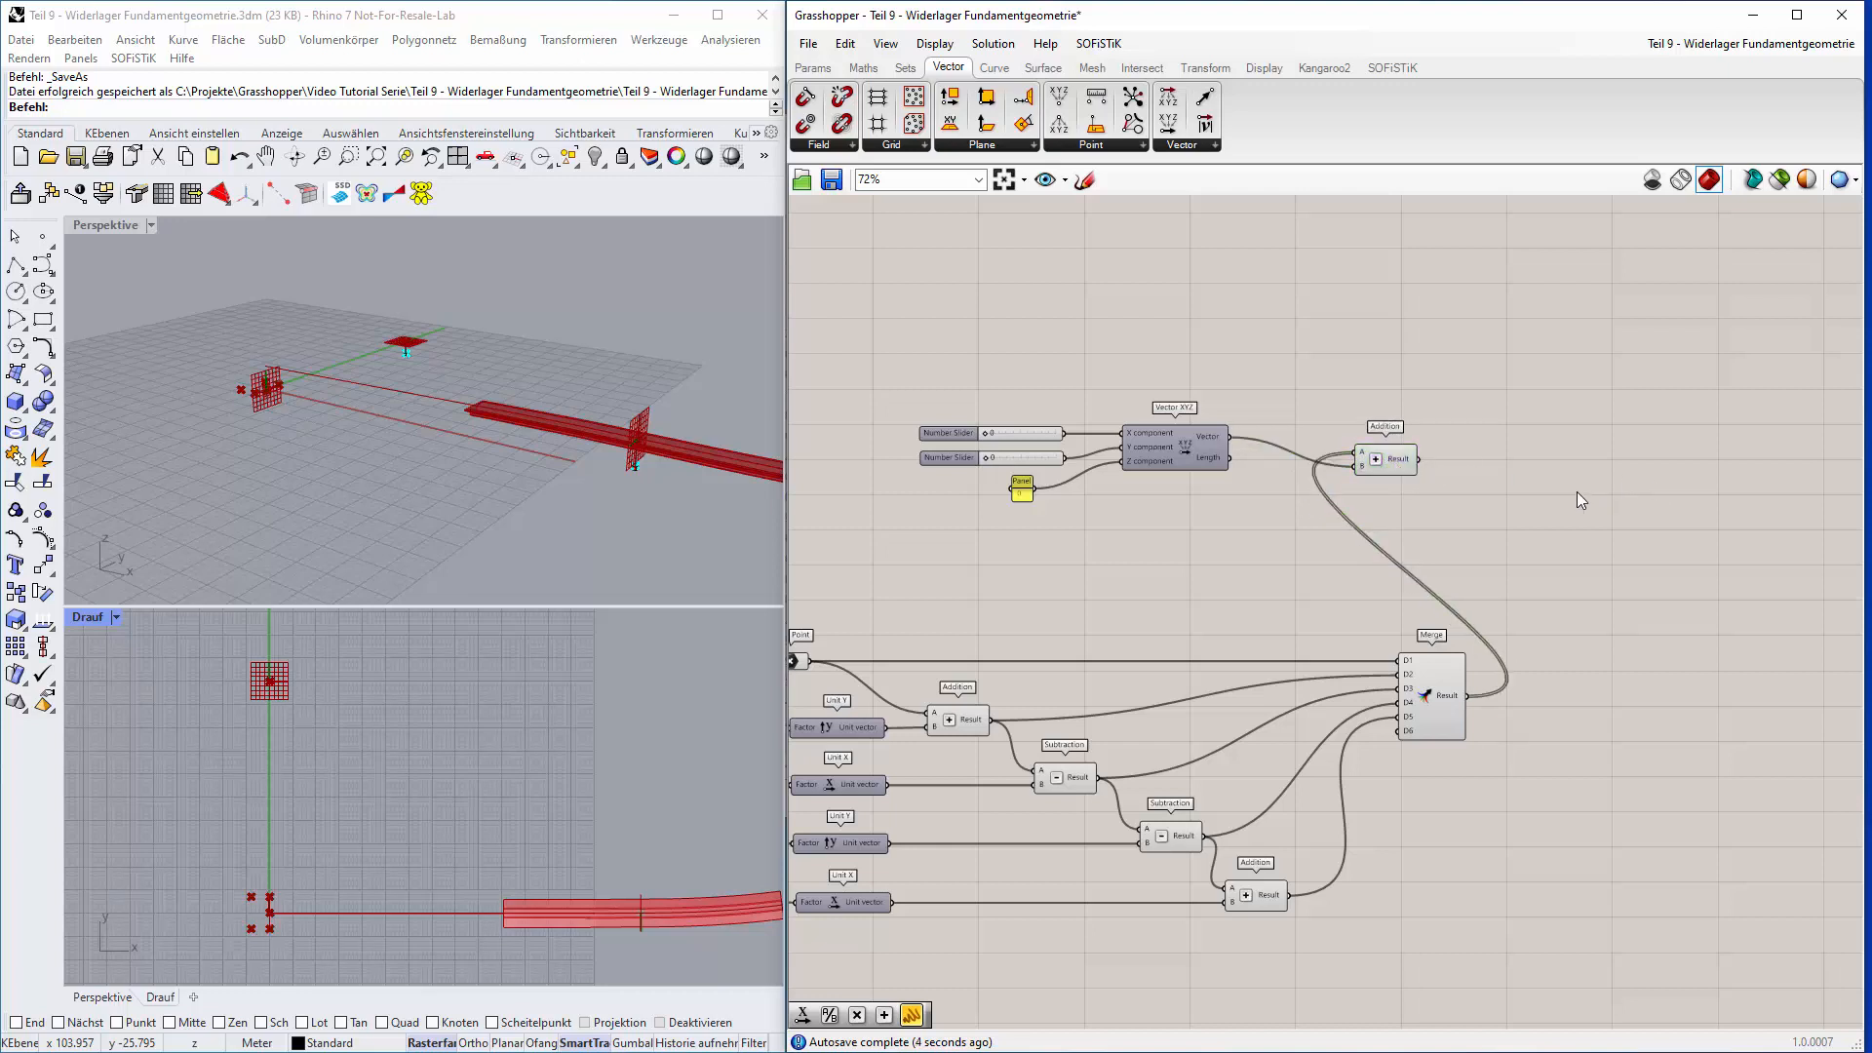
{"action": "type", "text": "panel"}
{"action": "key", "text": "Return"}
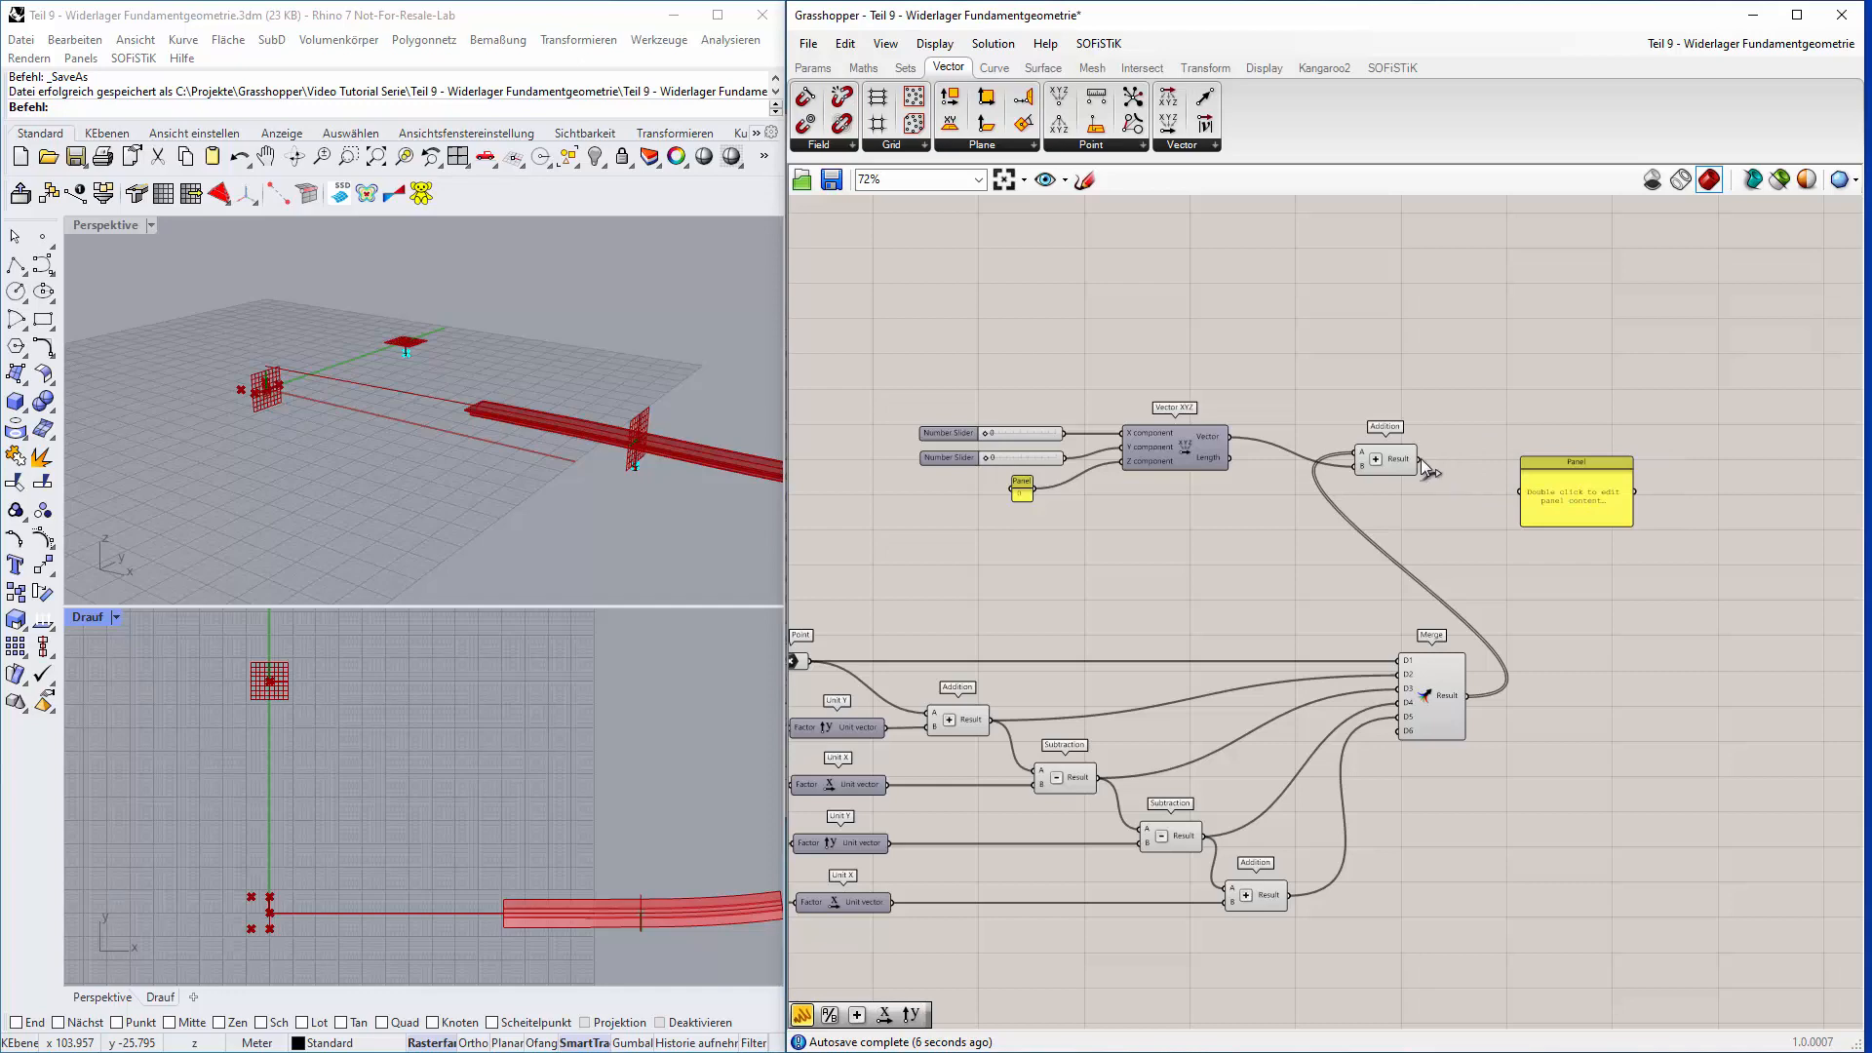
{"action": "left_click_drag", "start_coordinate": [1419, 458], "coordinate": [1580, 562]}
{"action": "scroll", "coordinate": [1583, 483], "scroll_direction": "up", "scroll_amount": 3}
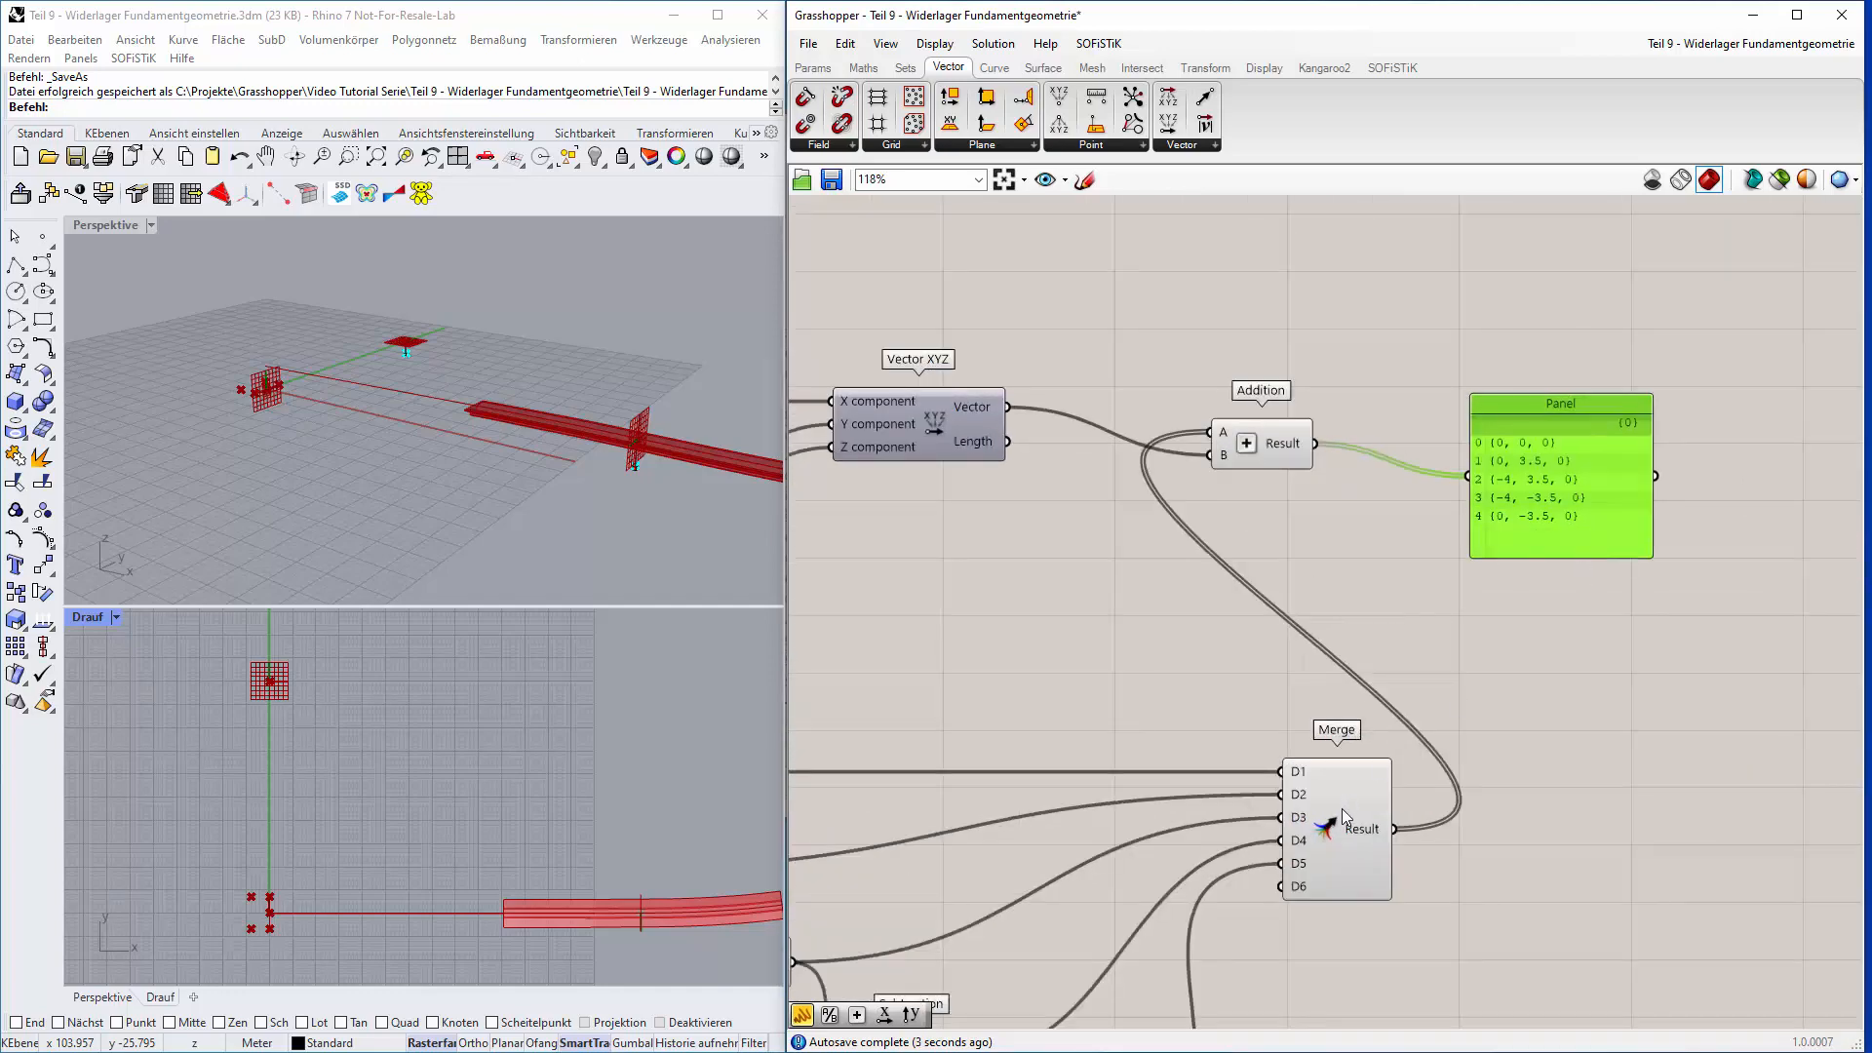
Set the X slider to 10 and the Y slider to 50, and inspect the shifted foundation points in the Drauf viewport.
{"action": "scroll", "coordinate": [1253, 673], "scroll_direction": "down", "scroll_amount": 1}
{"action": "right_click_drag", "start_coordinate": [1137, 662], "coordinate": [1310, 670]}
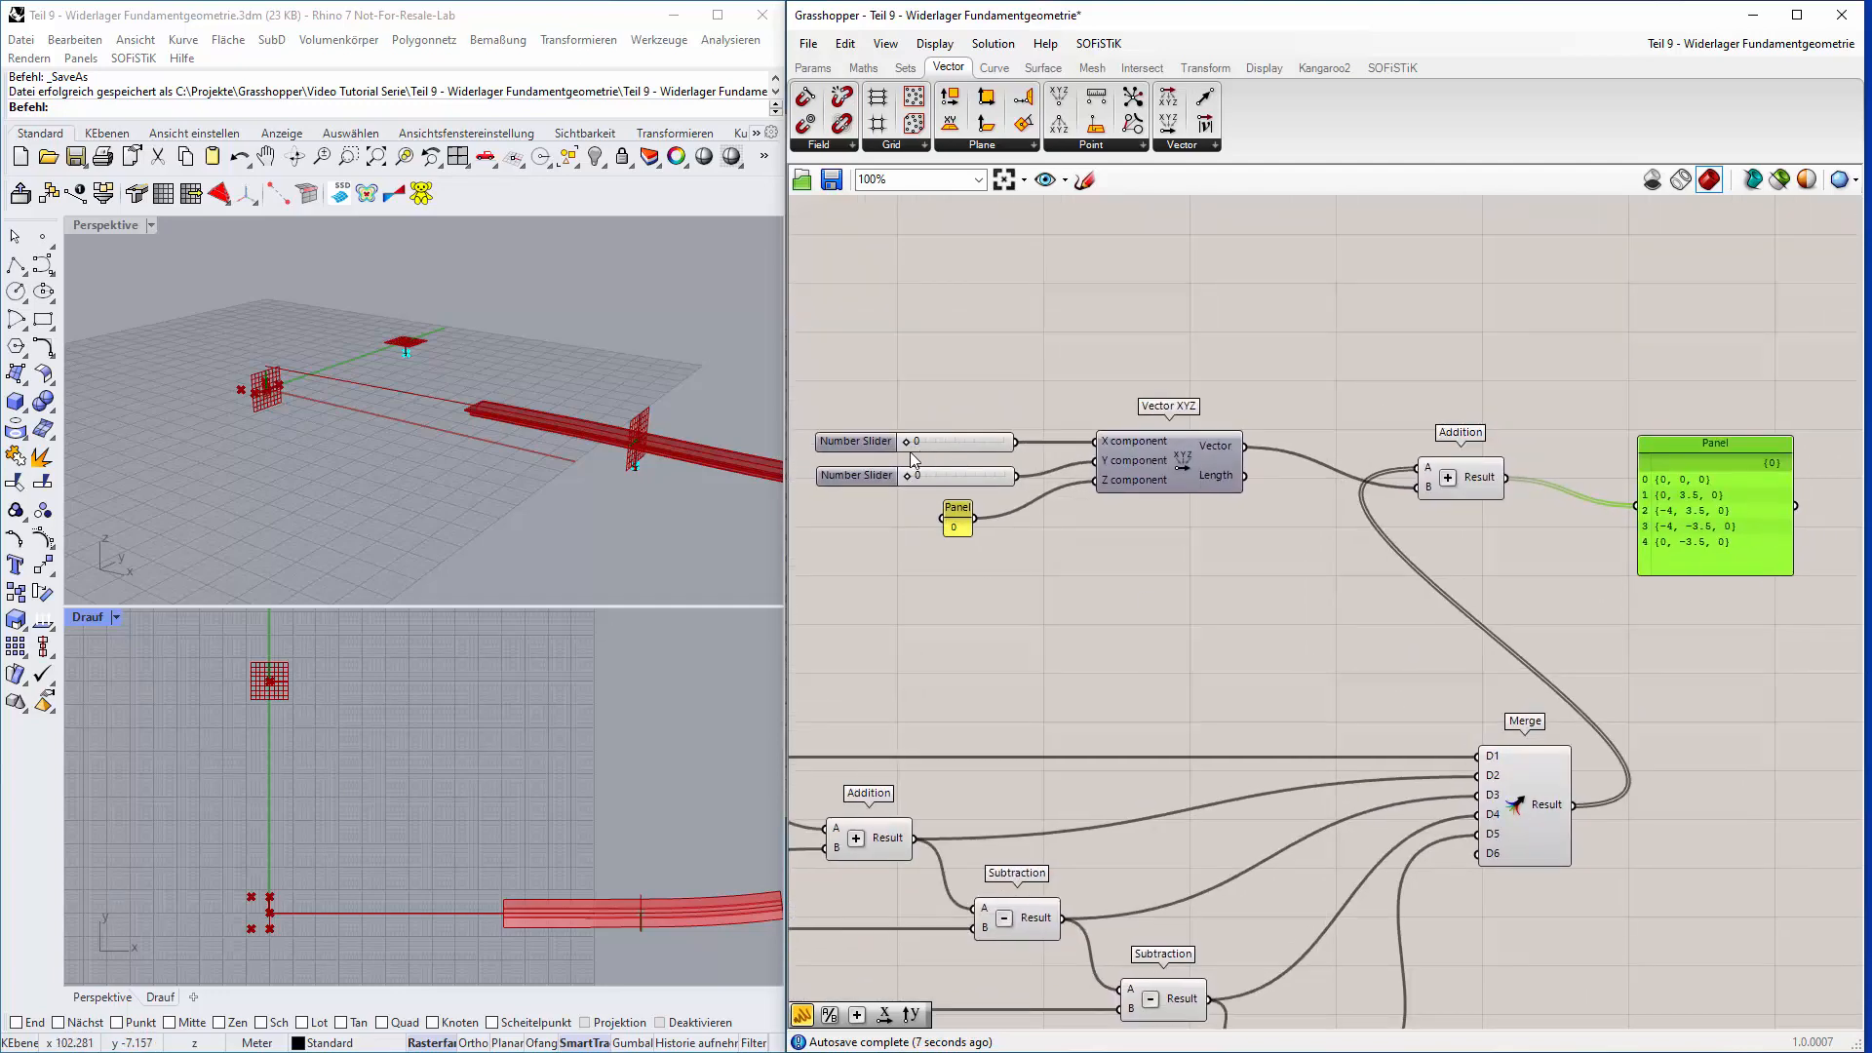
{"action": "left_click_drag", "start_coordinate": [909, 440], "coordinate": [911, 484]}
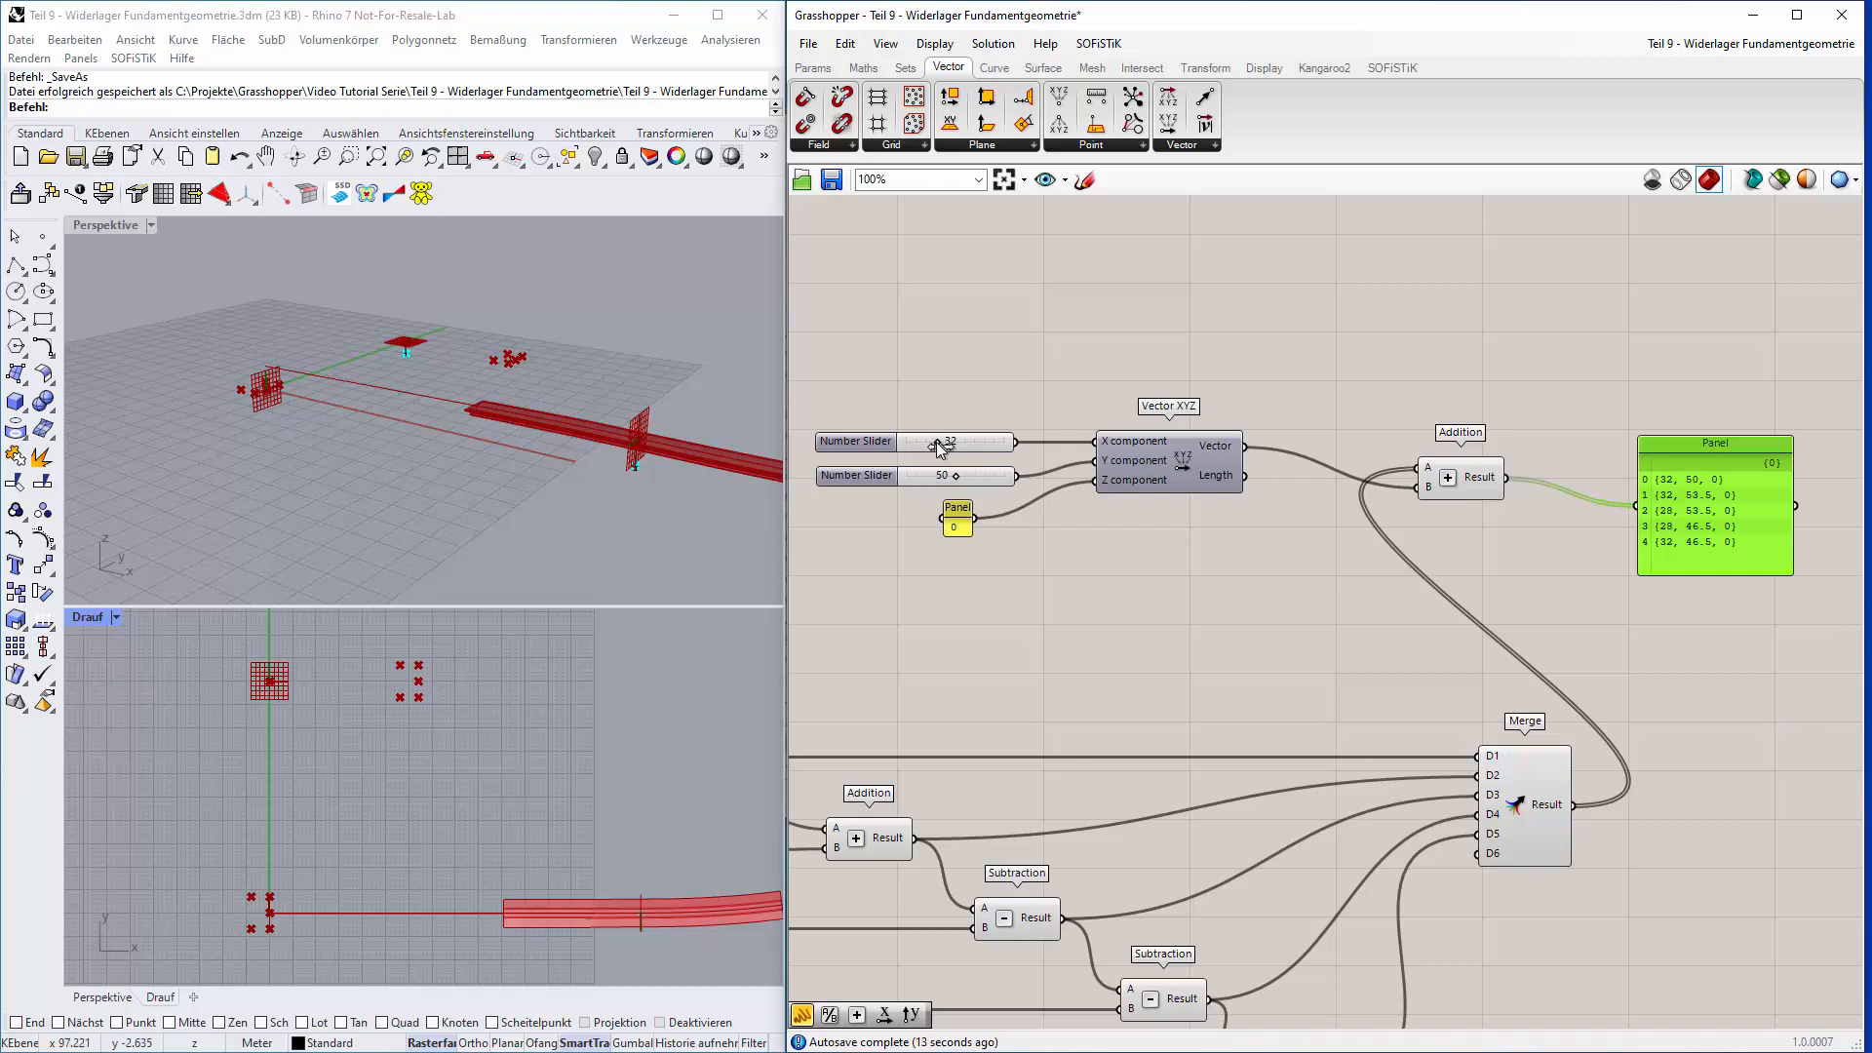
{"action": "left_click_drag", "start_coordinate": [937, 441], "coordinate": [911, 444]}
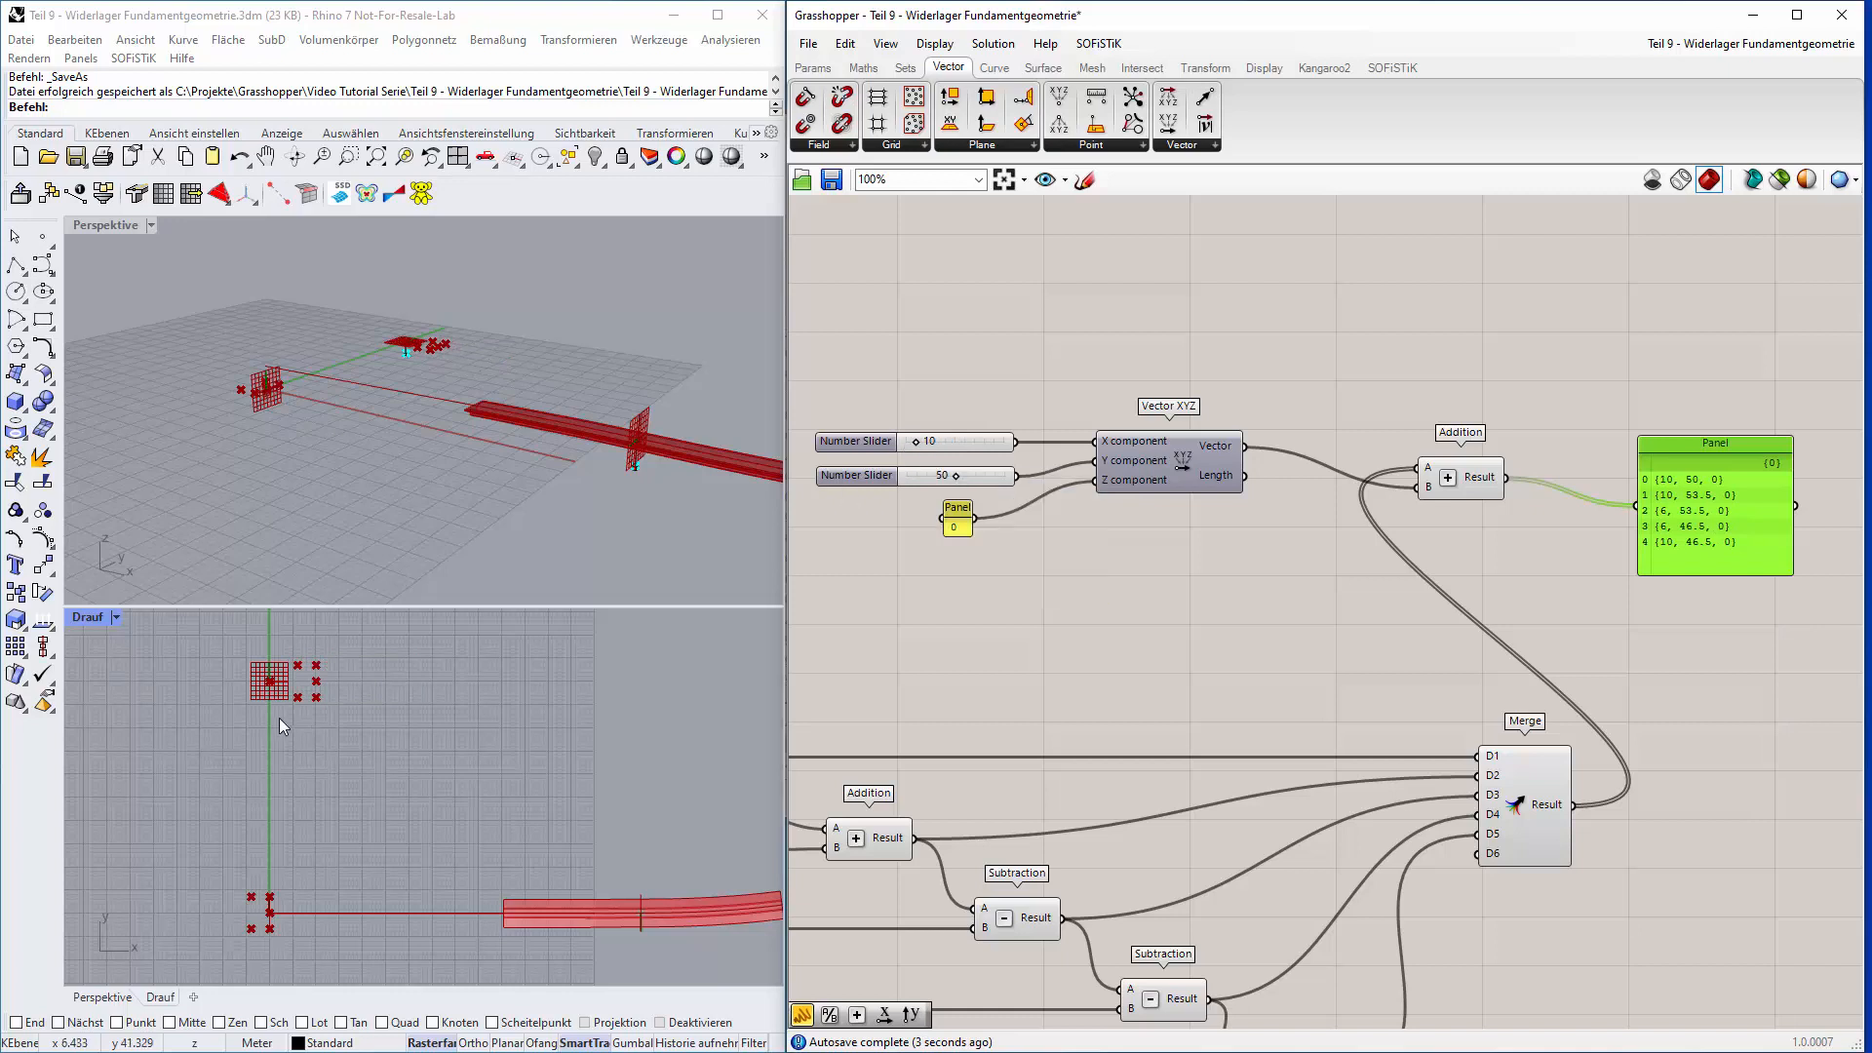
{"action": "scroll", "coordinate": [266, 676], "scroll_direction": "up", "scroll_amount": 6}
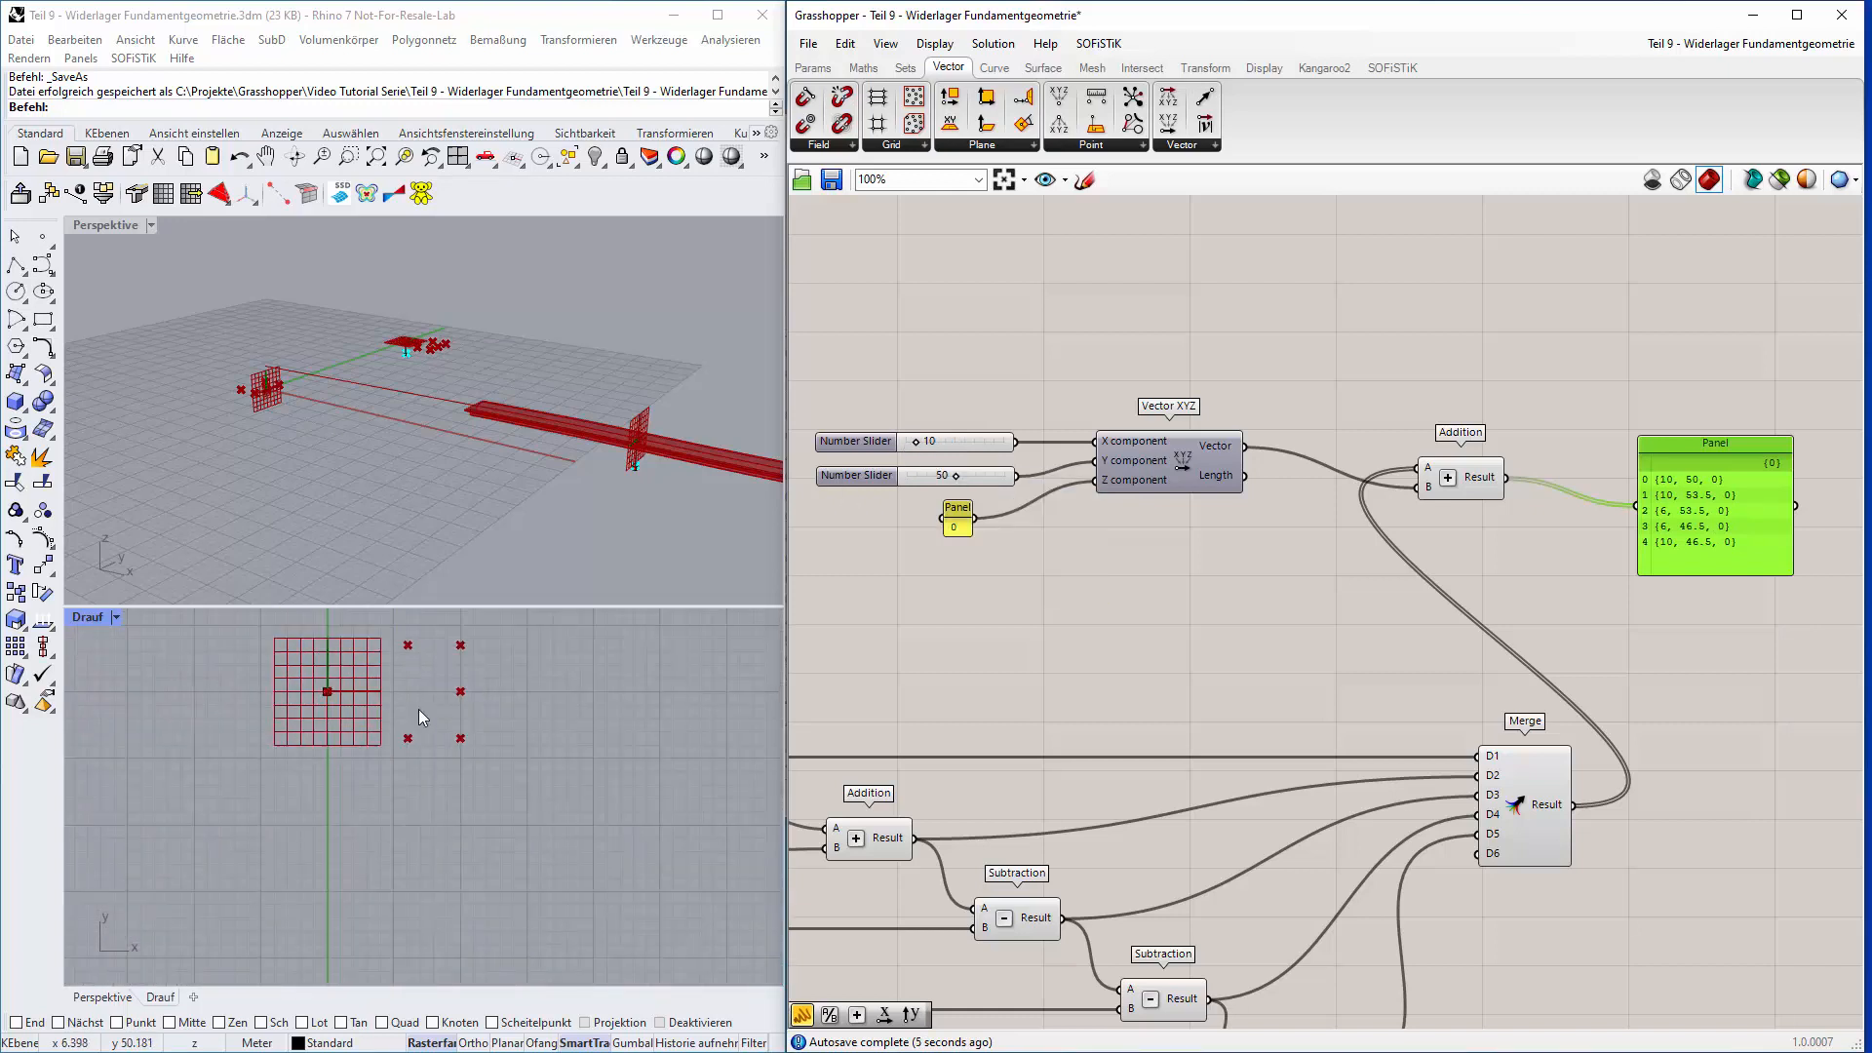
{"action": "scroll", "coordinate": [334, 683], "scroll_direction": "up", "scroll_amount": 2}
{"action": "scroll", "coordinate": [331, 704], "scroll_direction": "down", "scroll_amount": 2}
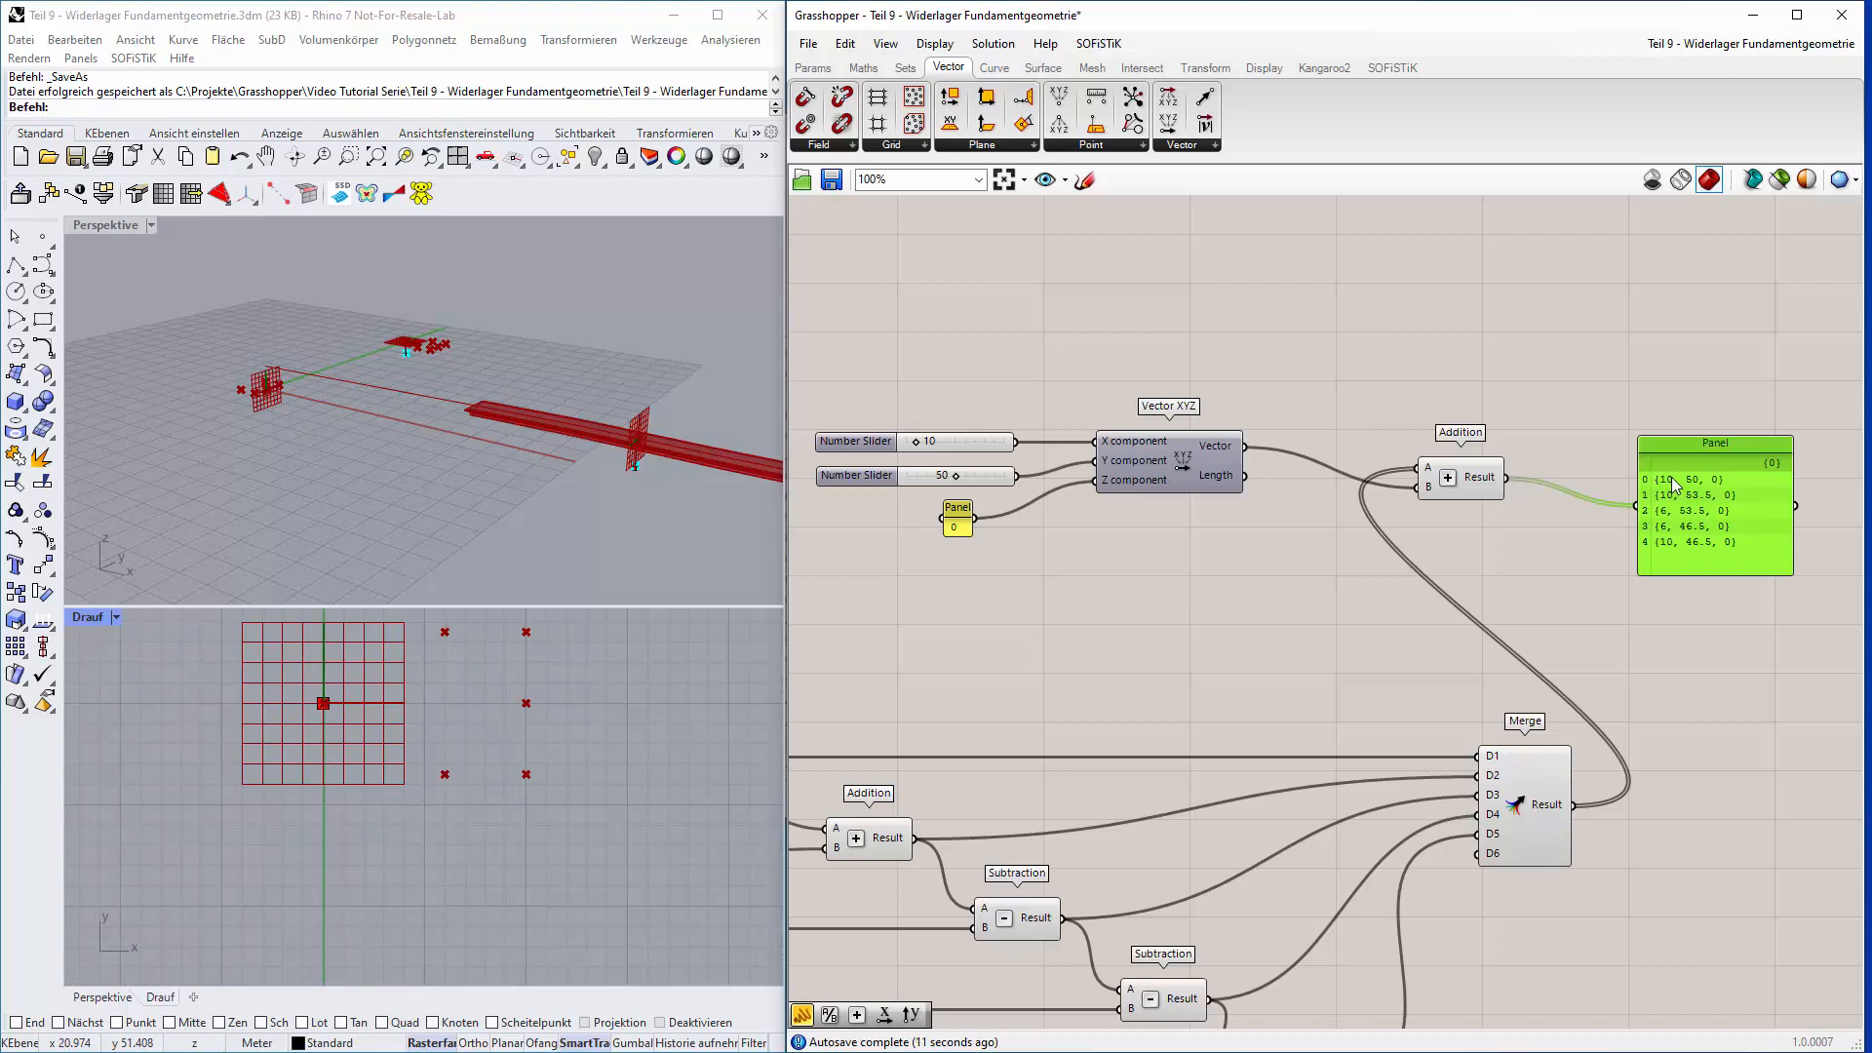
Try the X slider at 11 and set it back to 10.
{"action": "mouse_move", "coordinate": [925, 441]}
{"action": "left_mouse_down"}
{"action": "mouse_move", "coordinate": [959, 439]}
{"action": "mouse_move", "coordinate": [921, 447]}
{"action": "left_mouse_up"}
{"action": "left_click", "coordinate": [942, 444]}
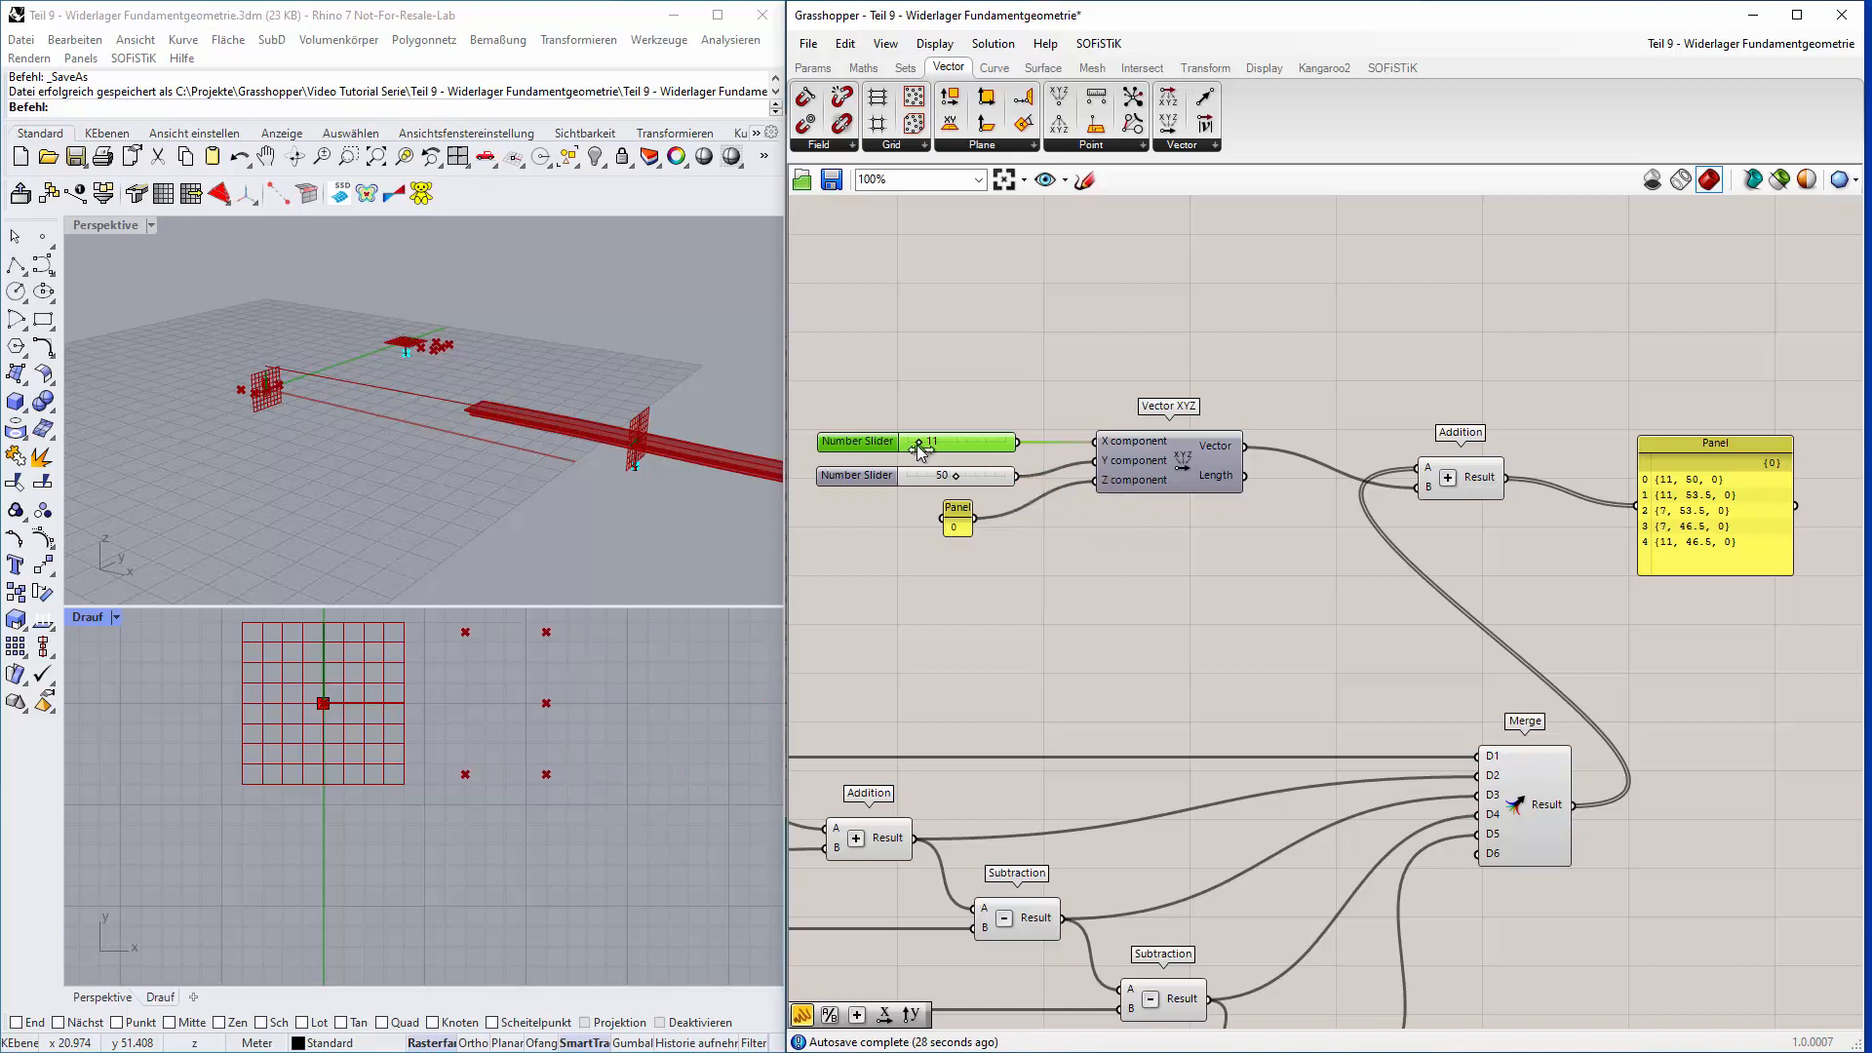
{"action": "left_click_drag", "start_coordinate": [918, 446], "coordinate": [914, 444]}
Replace the temporary coordinate panel with a PolyLine component, and wire the Addition Result into its Vertices input.
{"action": "left_click", "coordinate": [1723, 517]}
{"action": "key", "text": "Delete"}
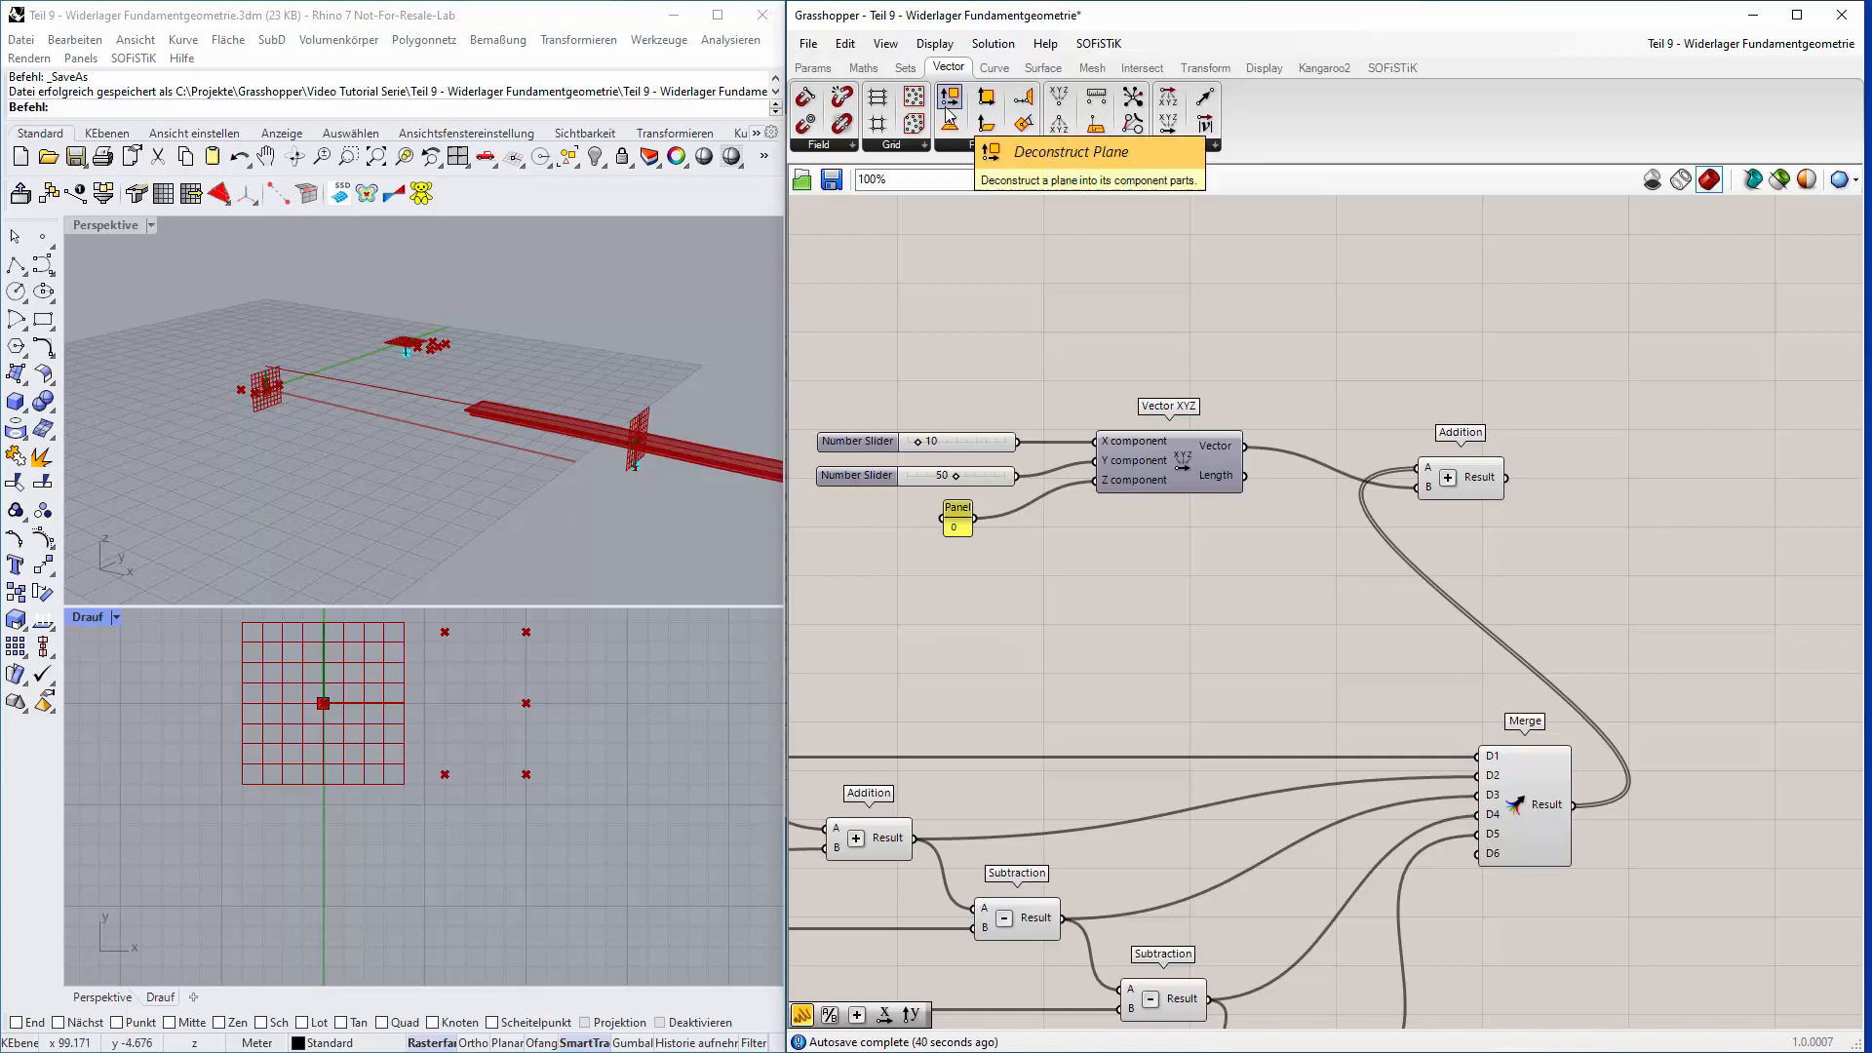
{"action": "left_click", "coordinate": [1005, 70]}
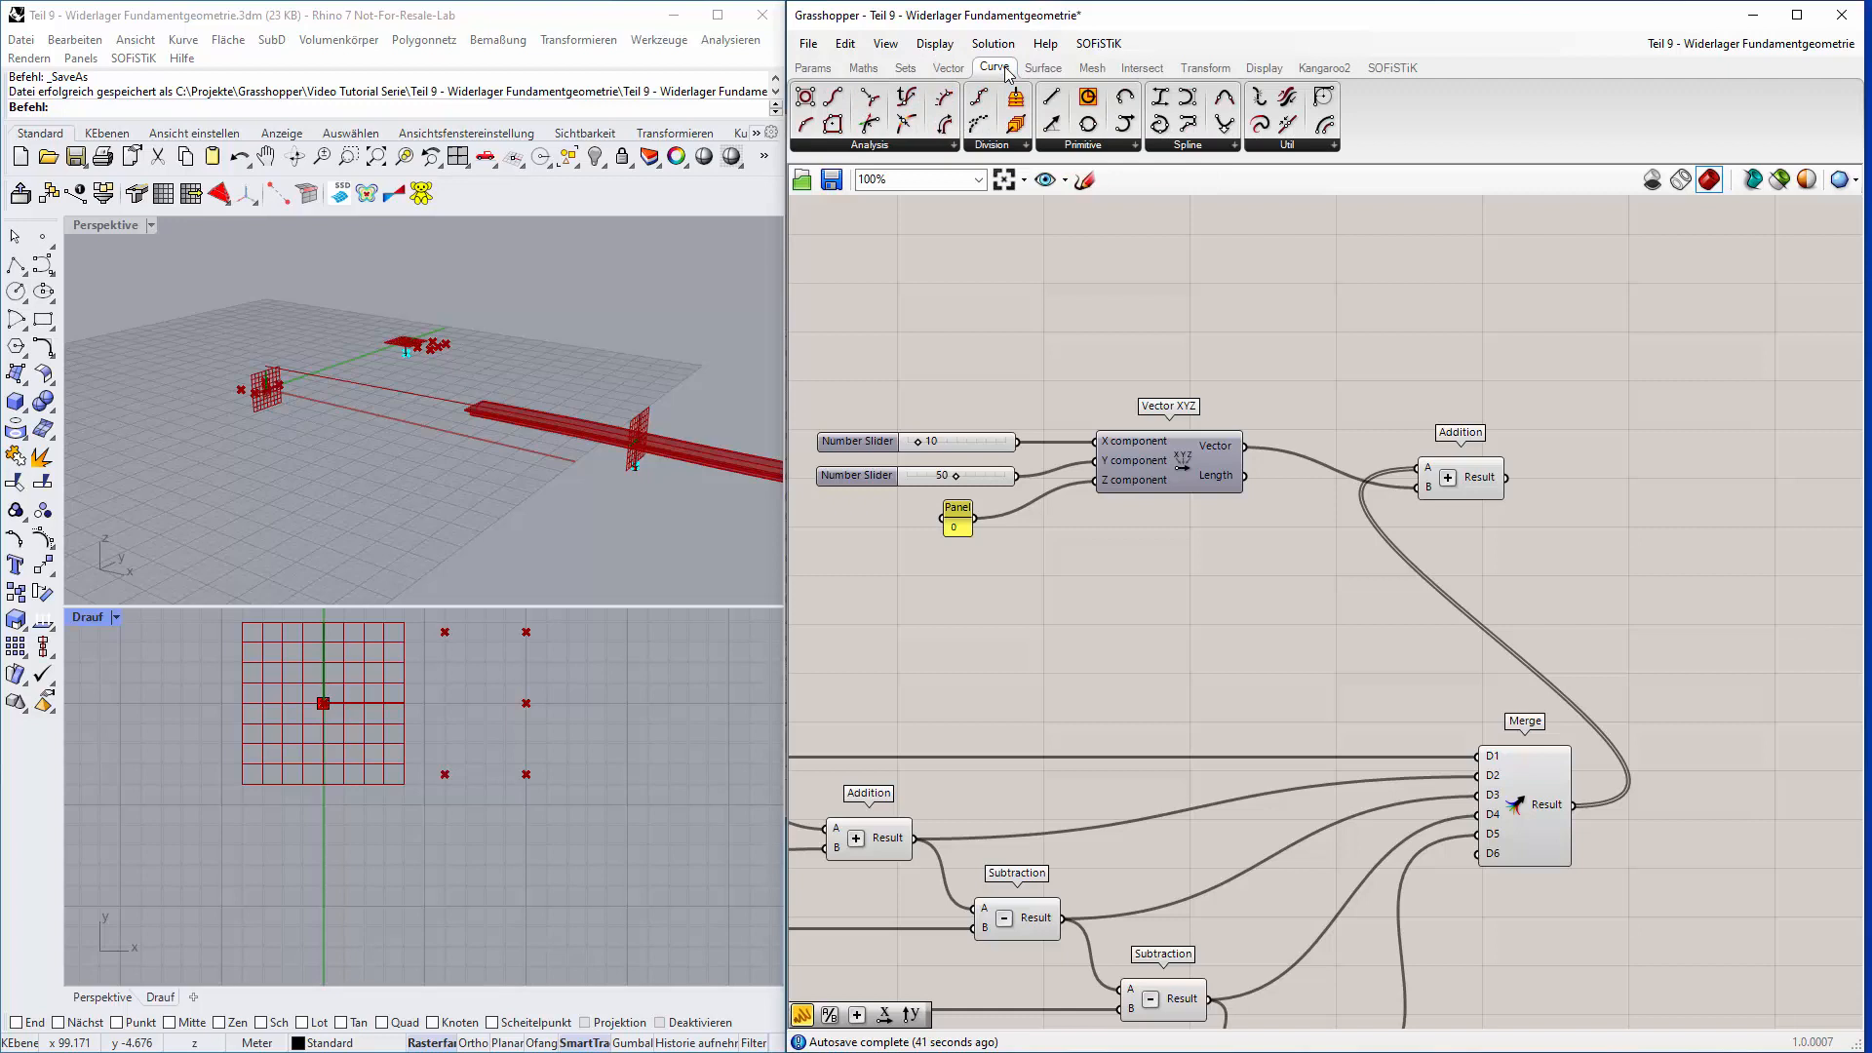
{"action": "left_click", "coordinate": [1239, 146]}
{"action": "left_click_drag", "start_coordinate": [1201, 255], "coordinate": [1701, 410]}
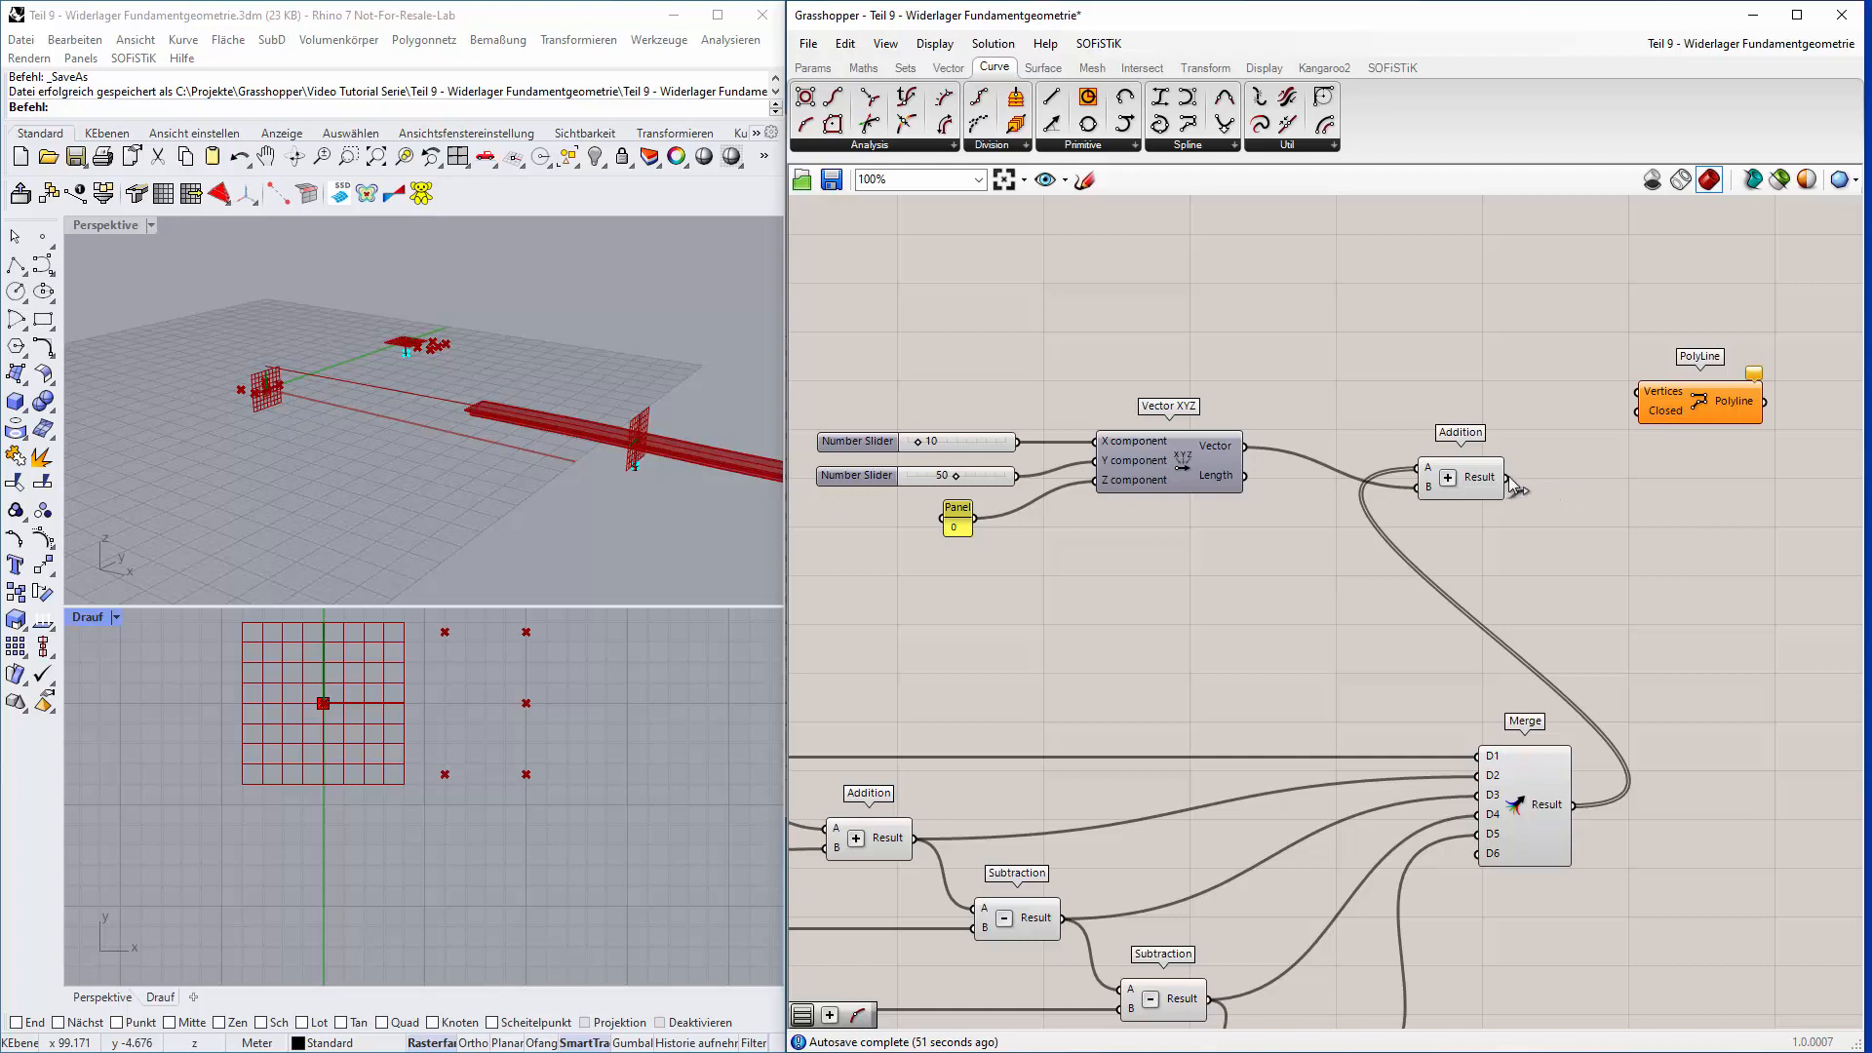
{"action": "left_click_drag", "start_coordinate": [1509, 478], "coordinate": [1638, 392]}
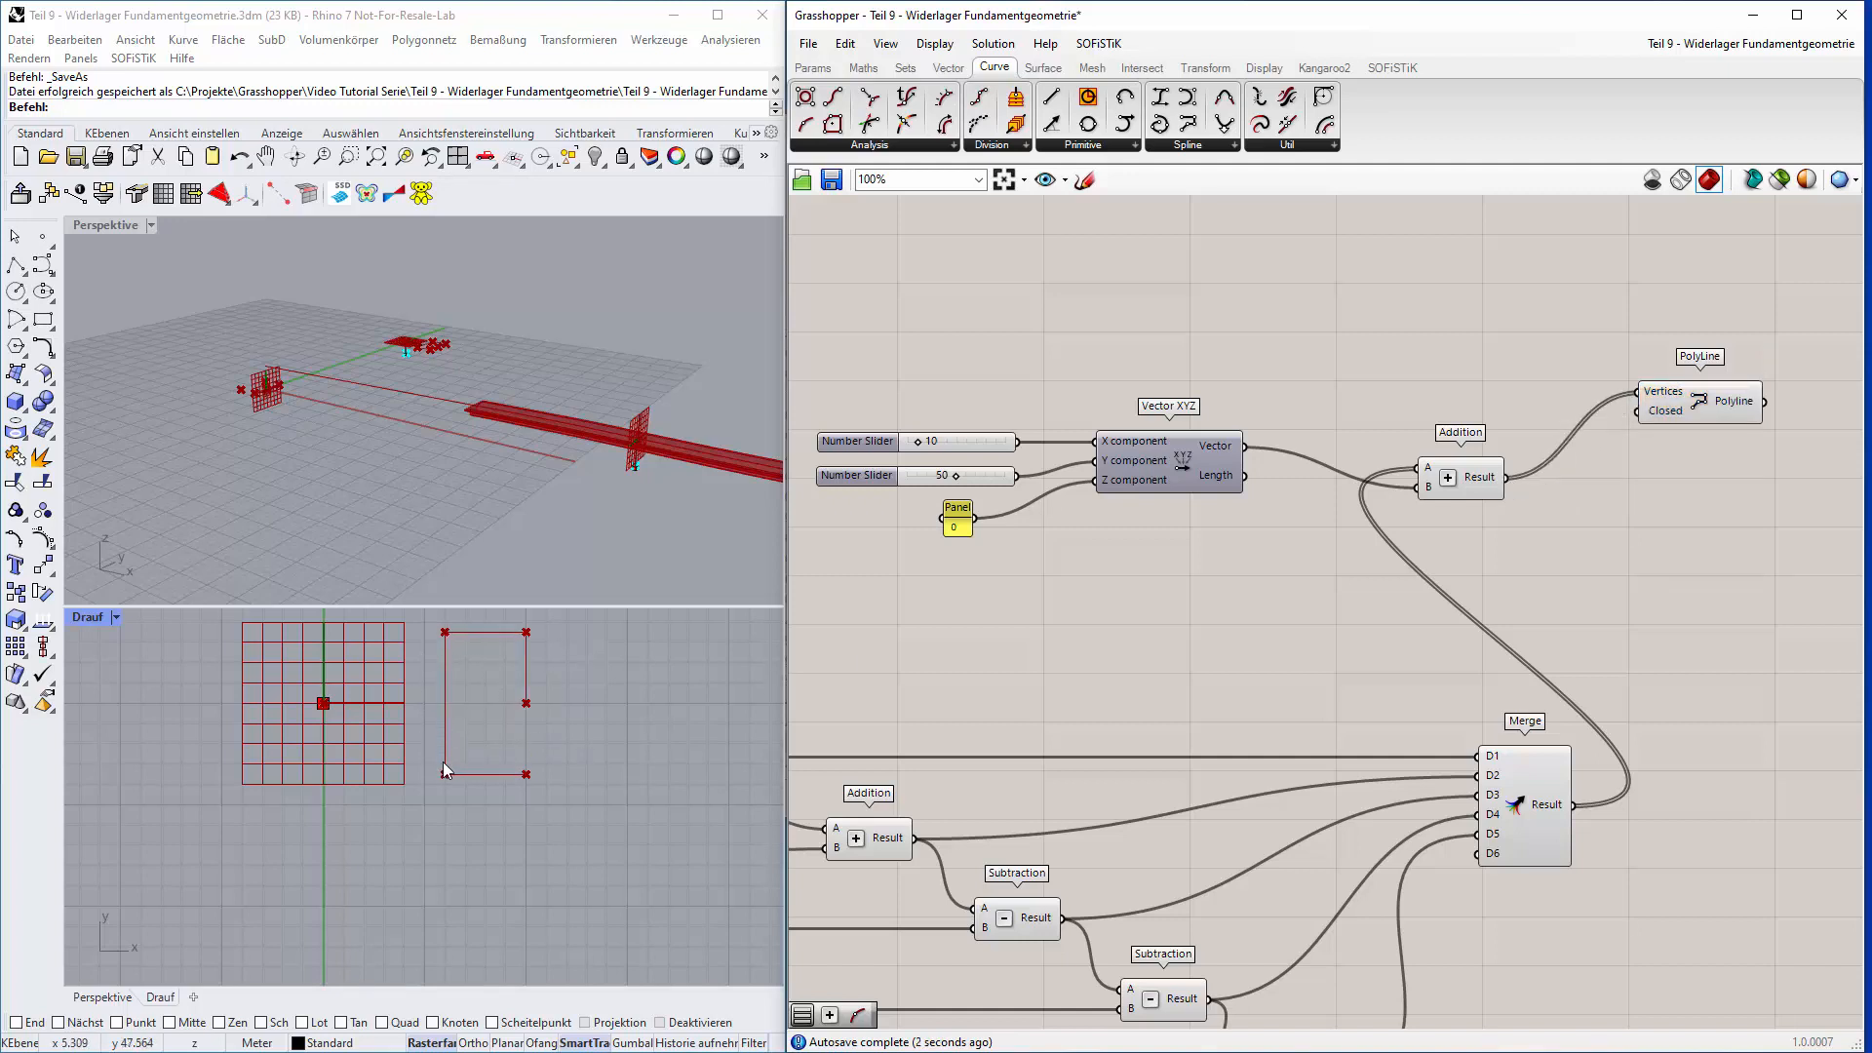
Add a Boolean Toggle set to True below the PolyLine component and wire it into the PolyLine's Closed input.
{"action": "left_click", "coordinate": [1715, 407]}
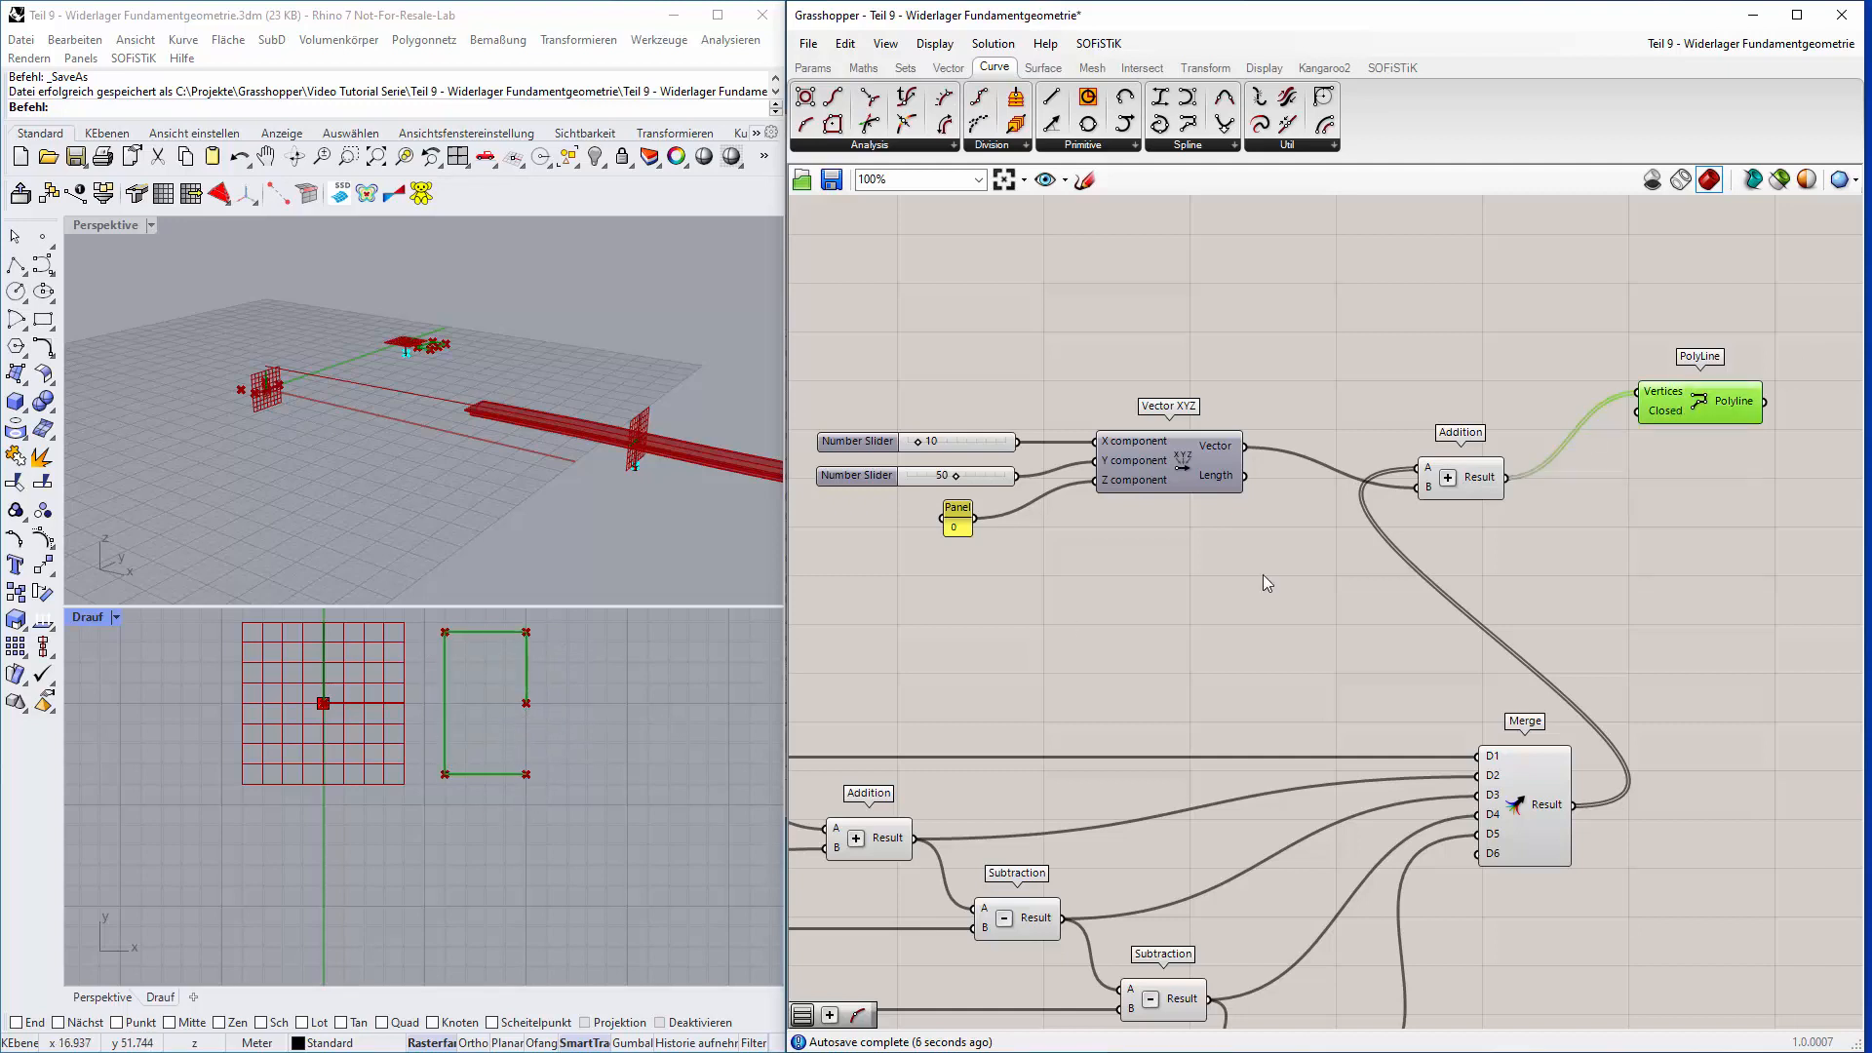
{"action": "mouse_move", "coordinate": [1659, 412]}
{"action": "left_click", "coordinate": [812, 68]}
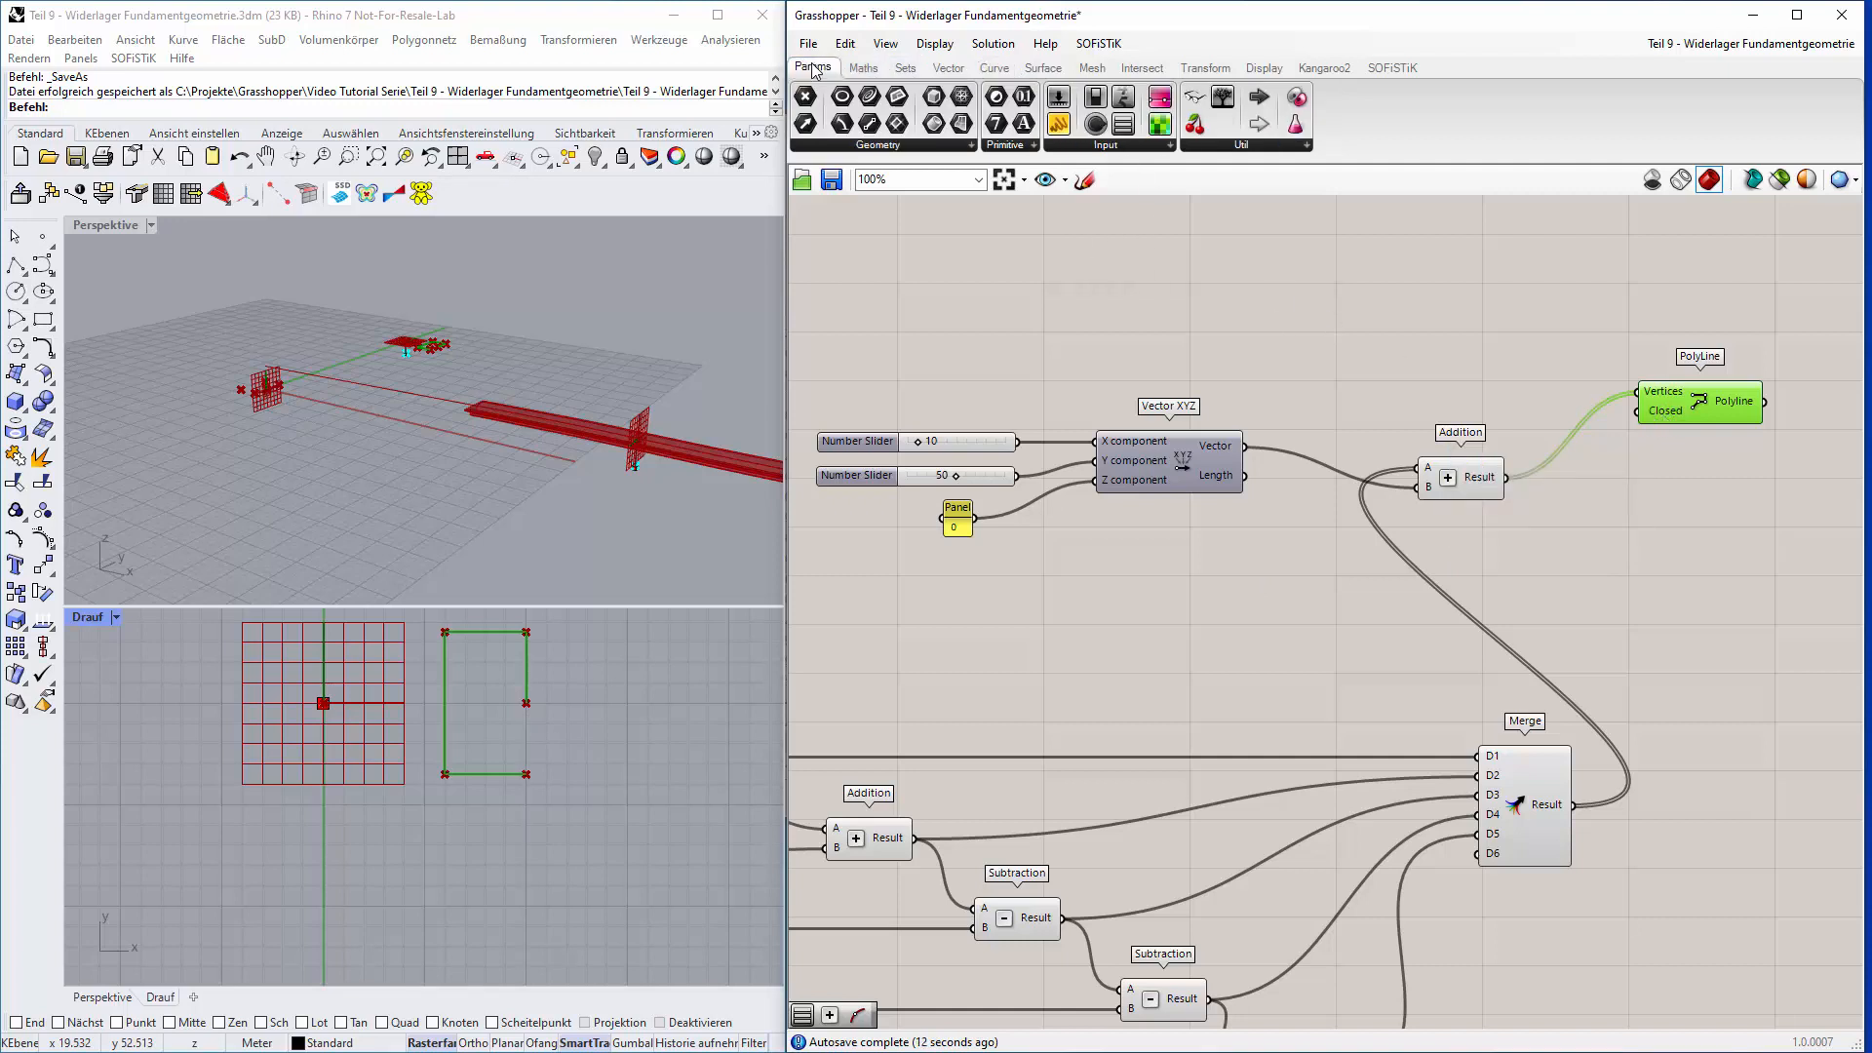
{"action": "left_click", "coordinate": [1169, 145]}
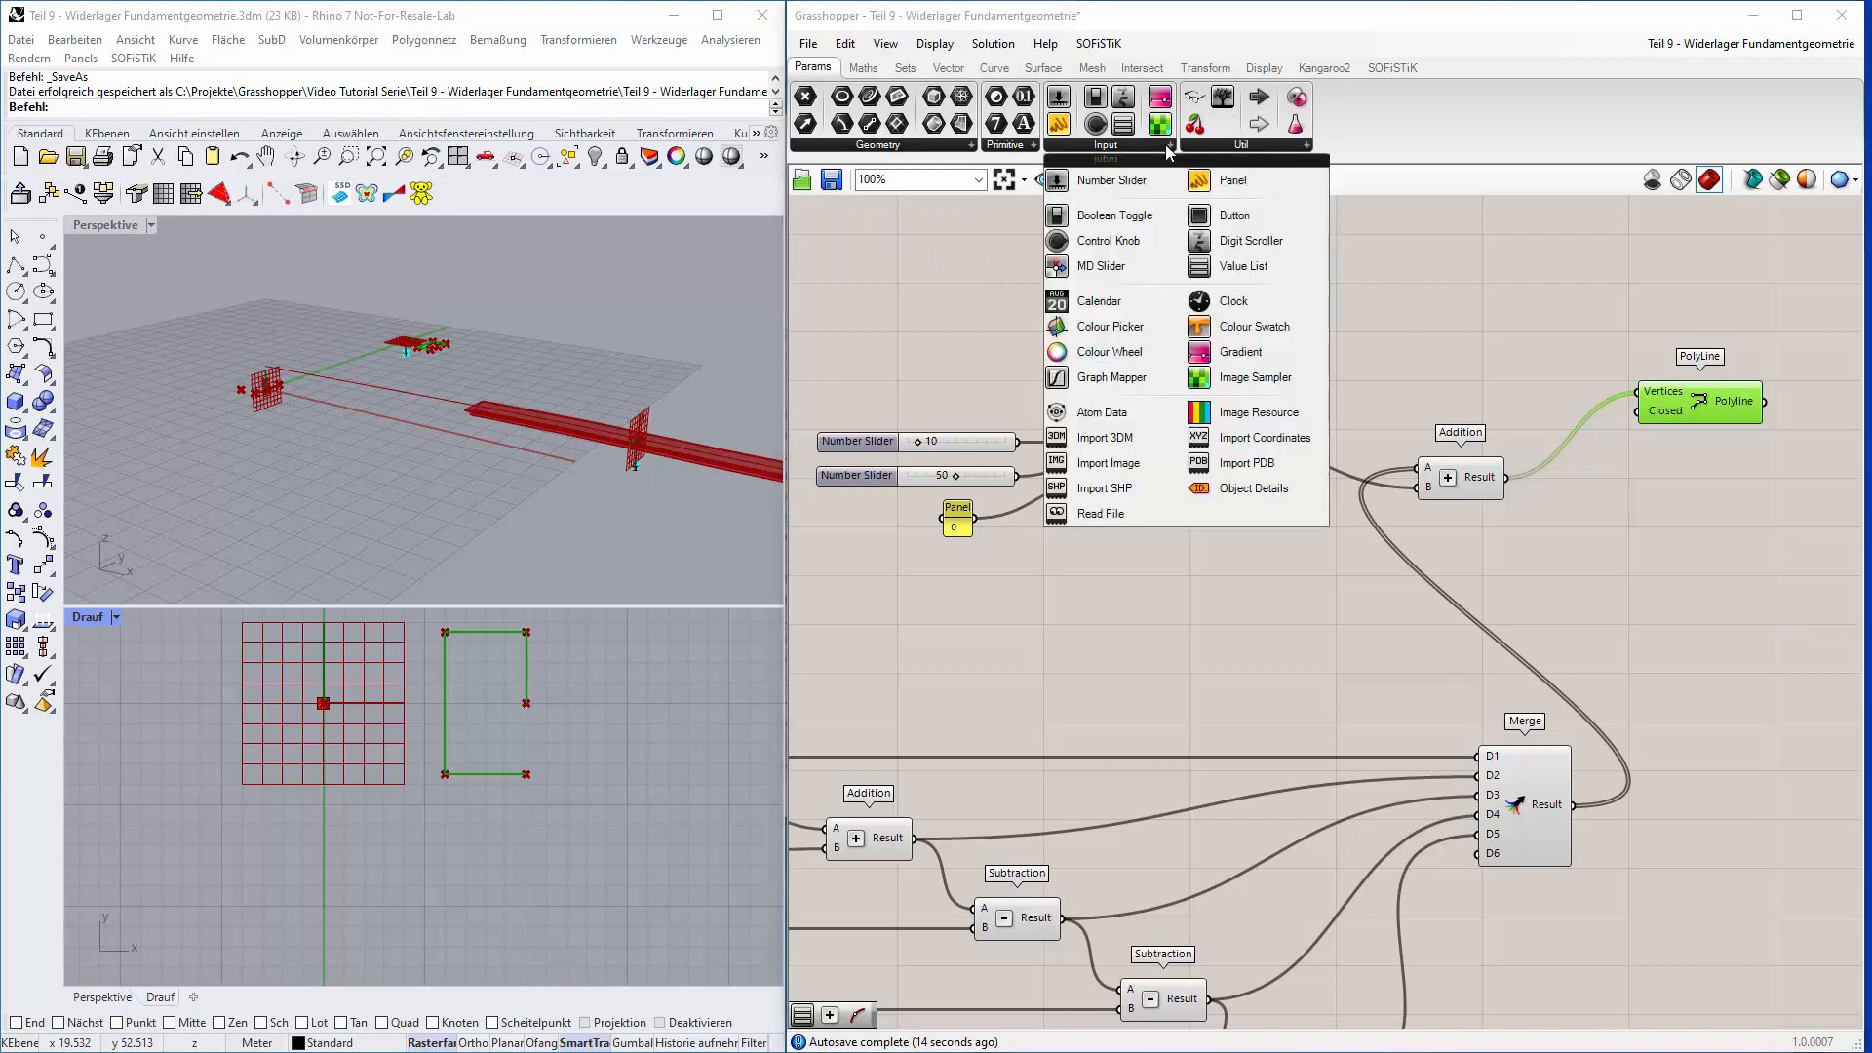
{"action": "left_click", "coordinate": [1143, 215]}
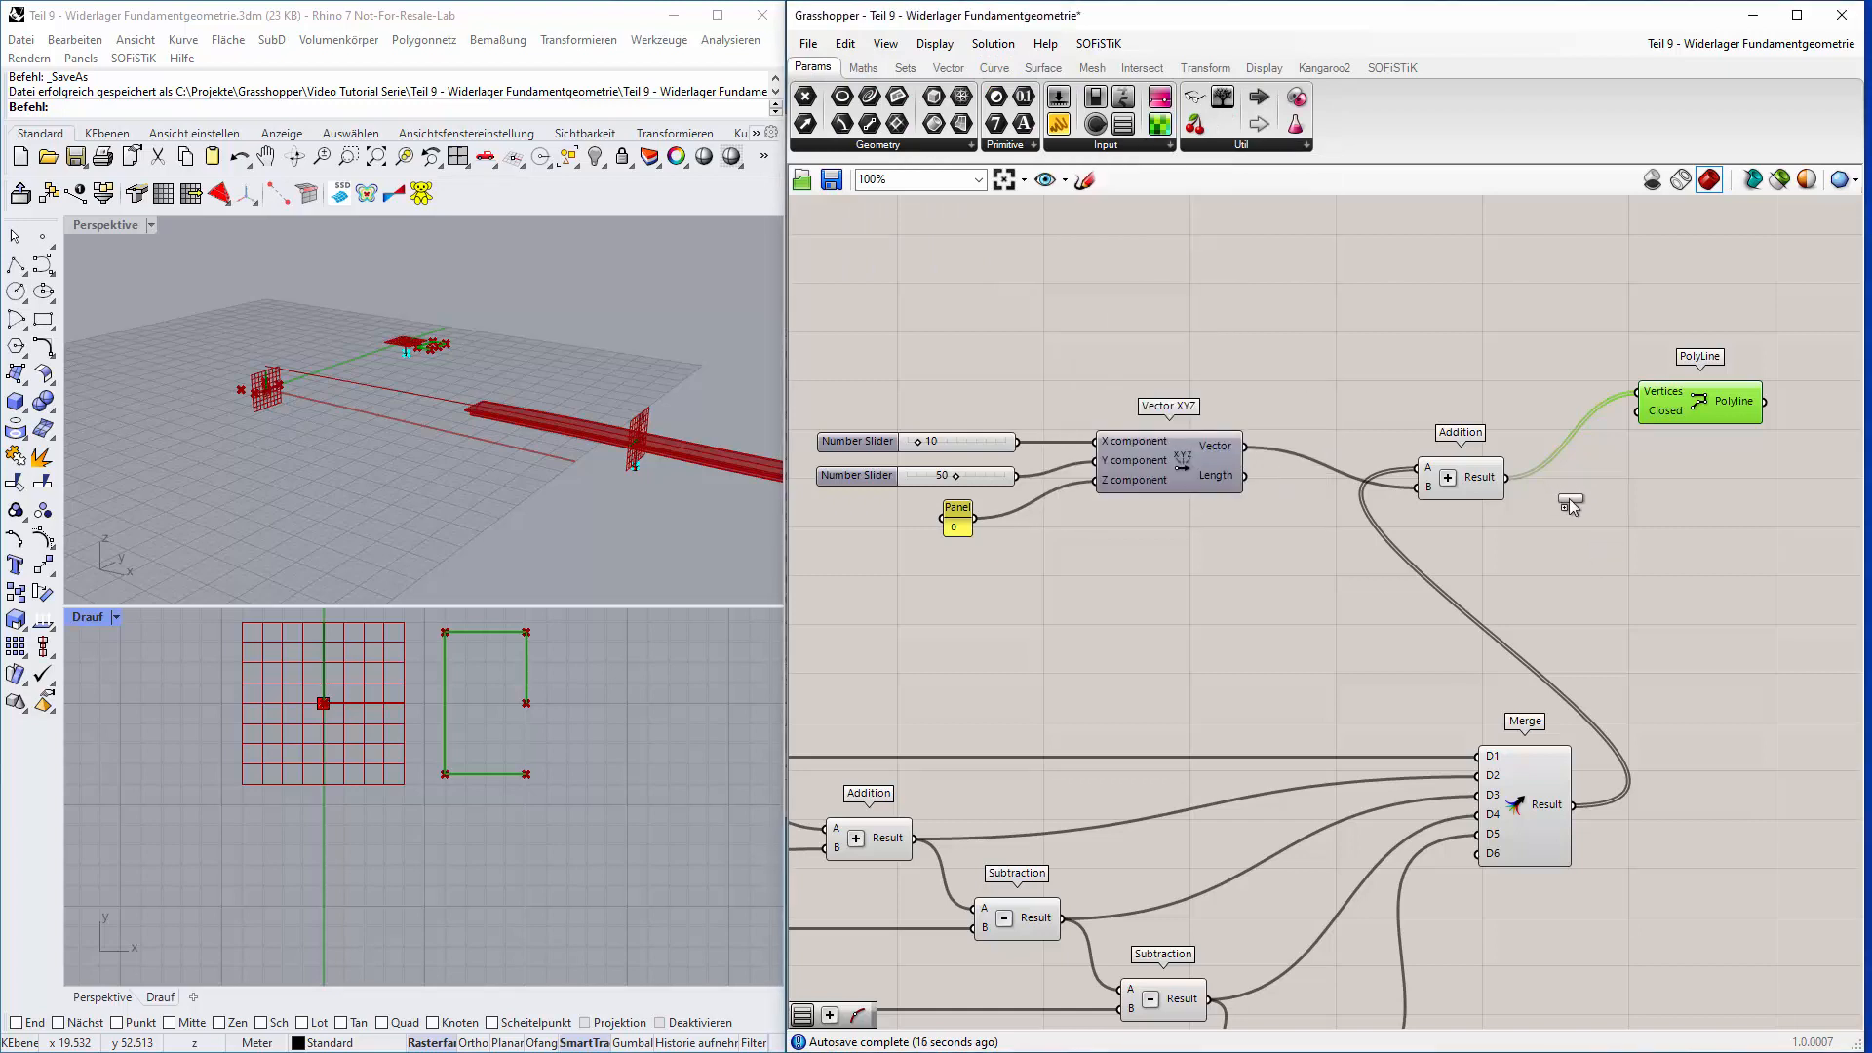
{"action": "left_click", "coordinate": [1572, 505]}
{"action": "left_click", "coordinate": [1623, 519]}
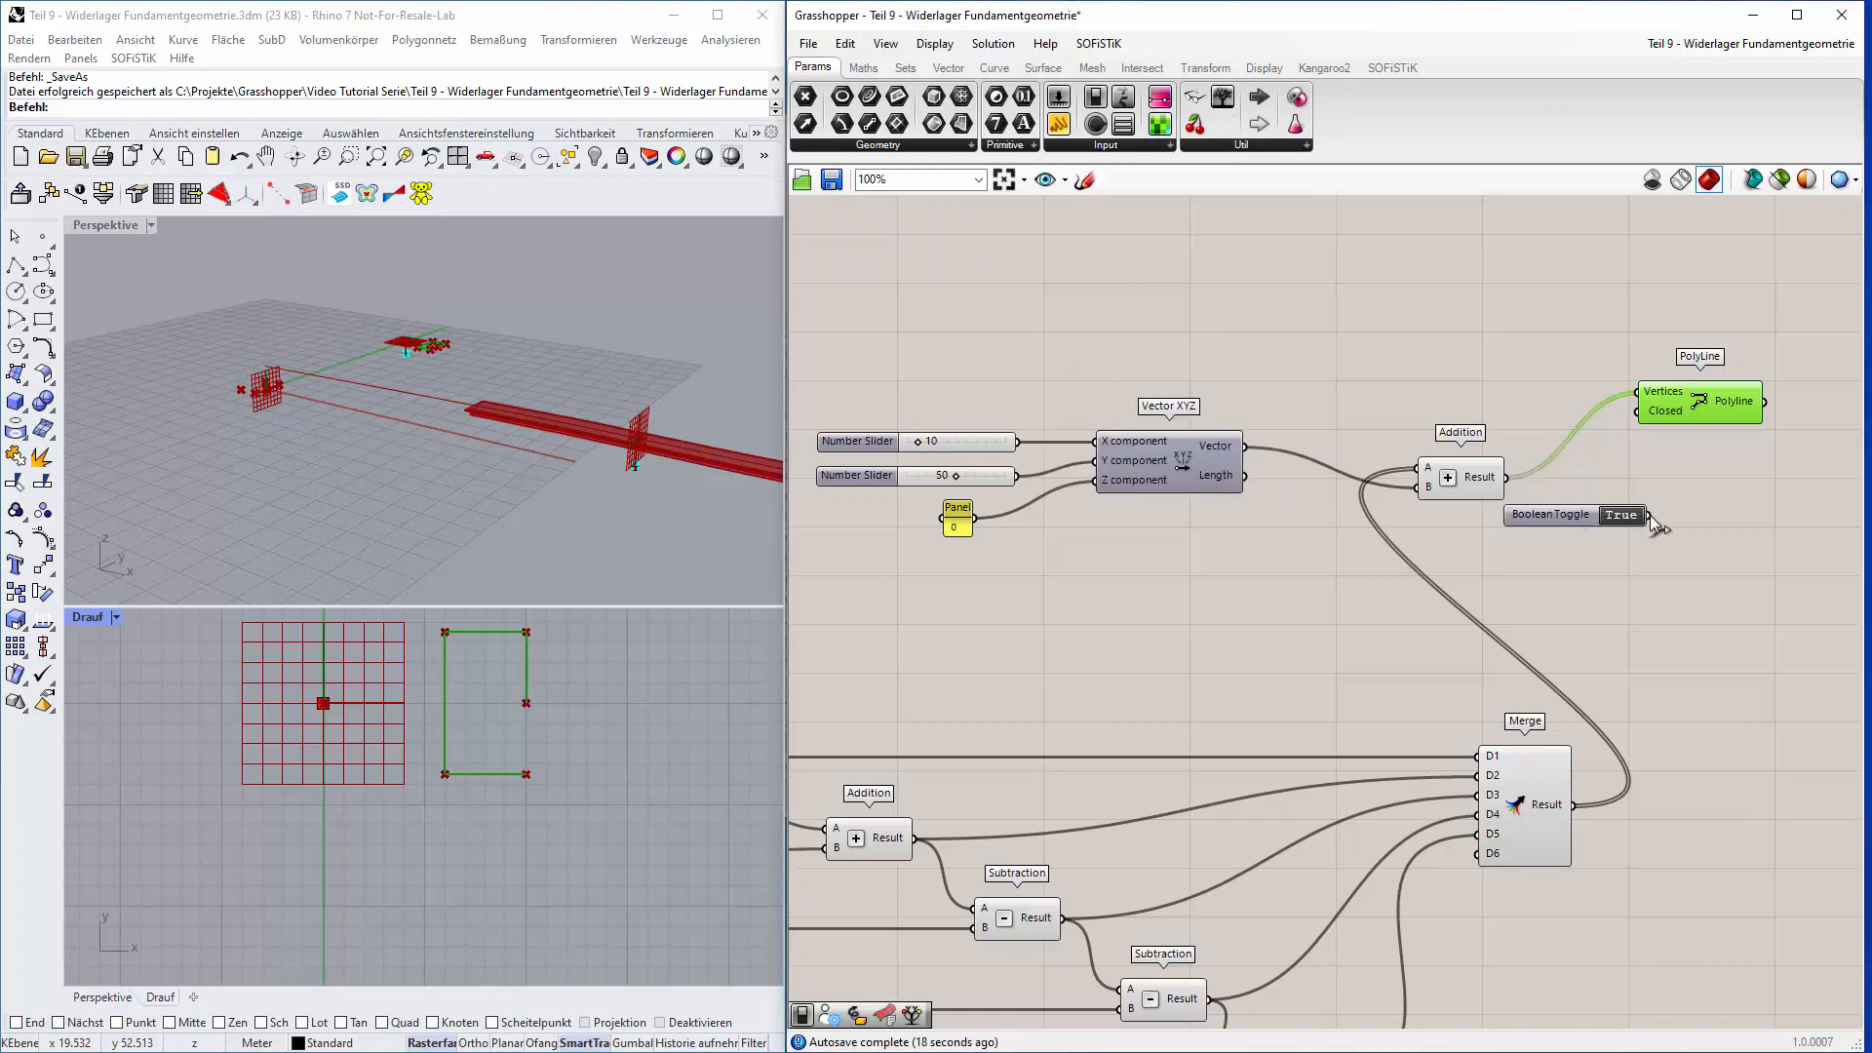
{"action": "left_click_drag", "start_coordinate": [1650, 515], "coordinate": [1638, 412]}
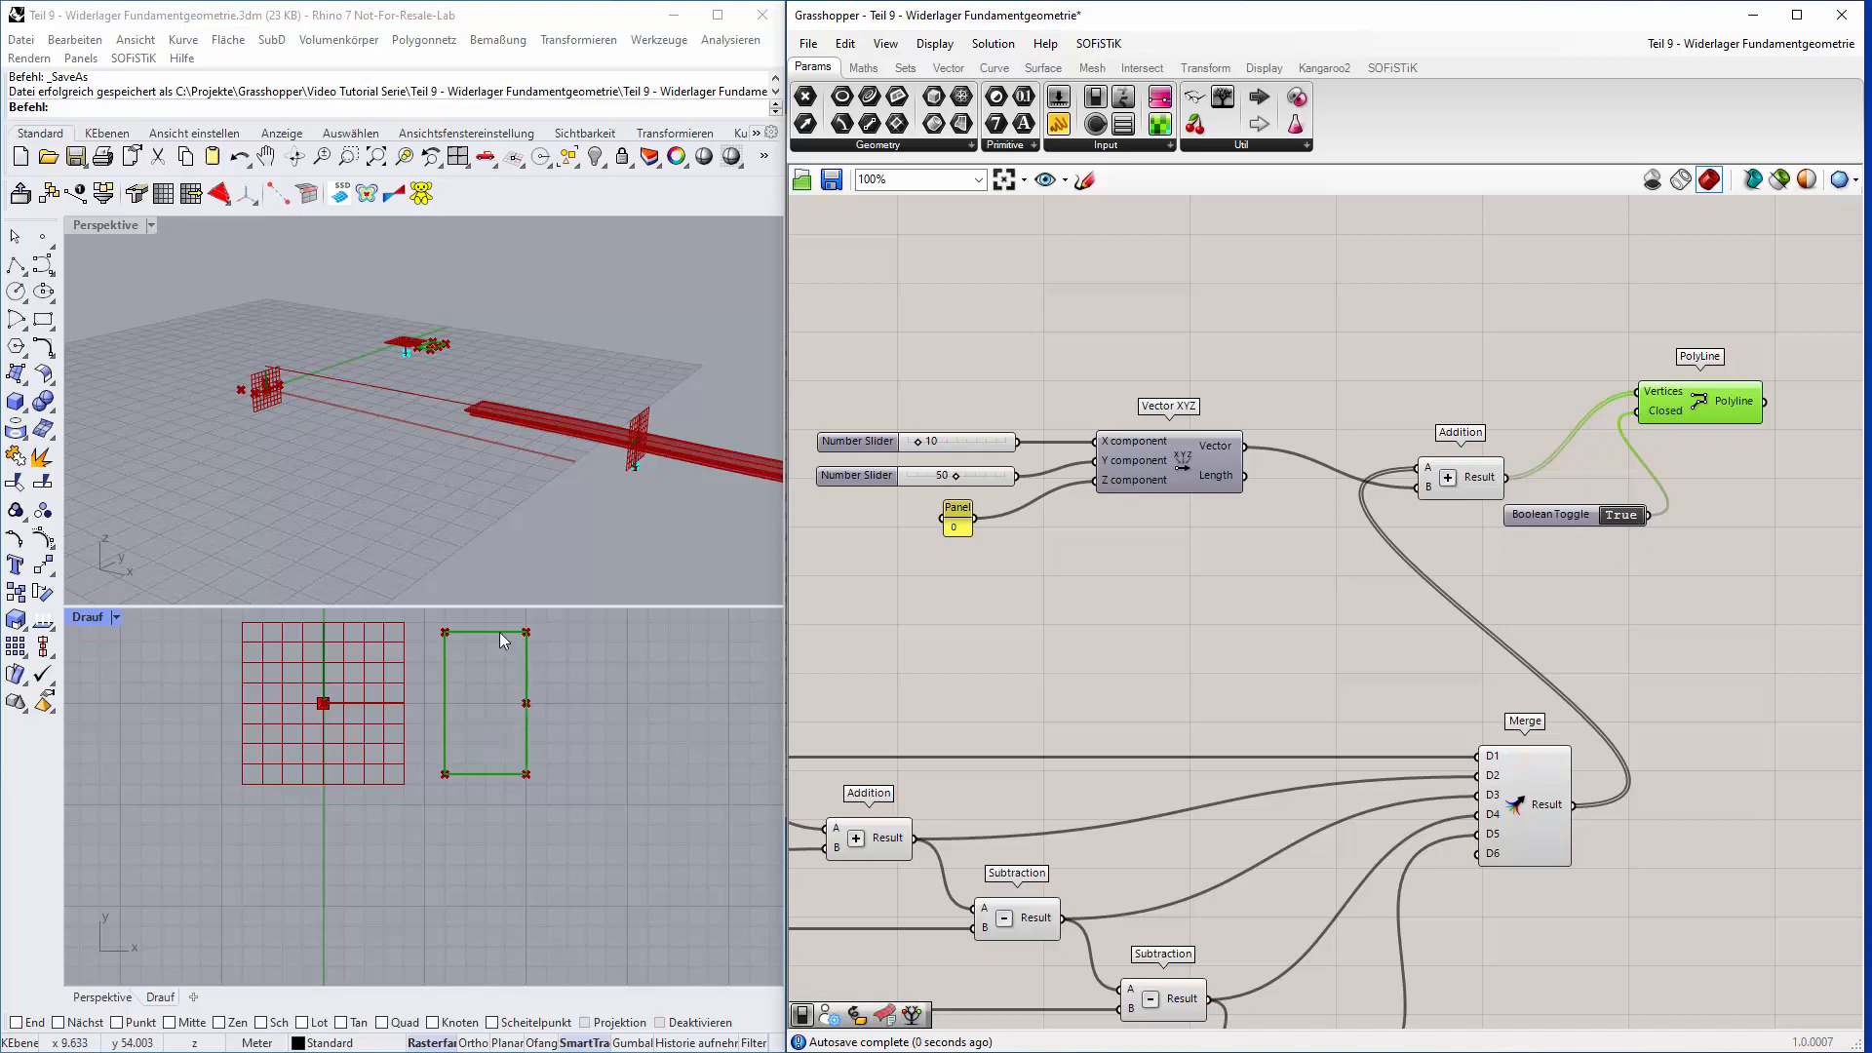